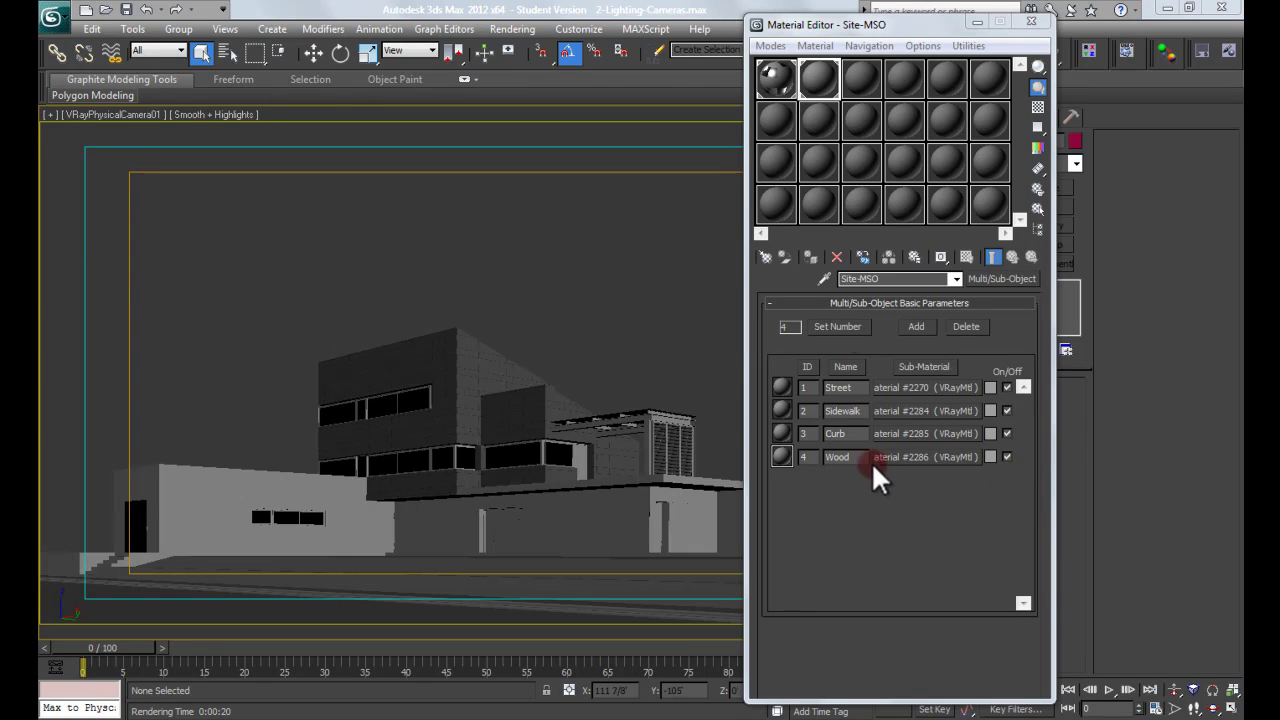
Step: Compare the sub-materials of the House-MSO and Site-MSO Multi/Sub-Object materials
click(780, 78)
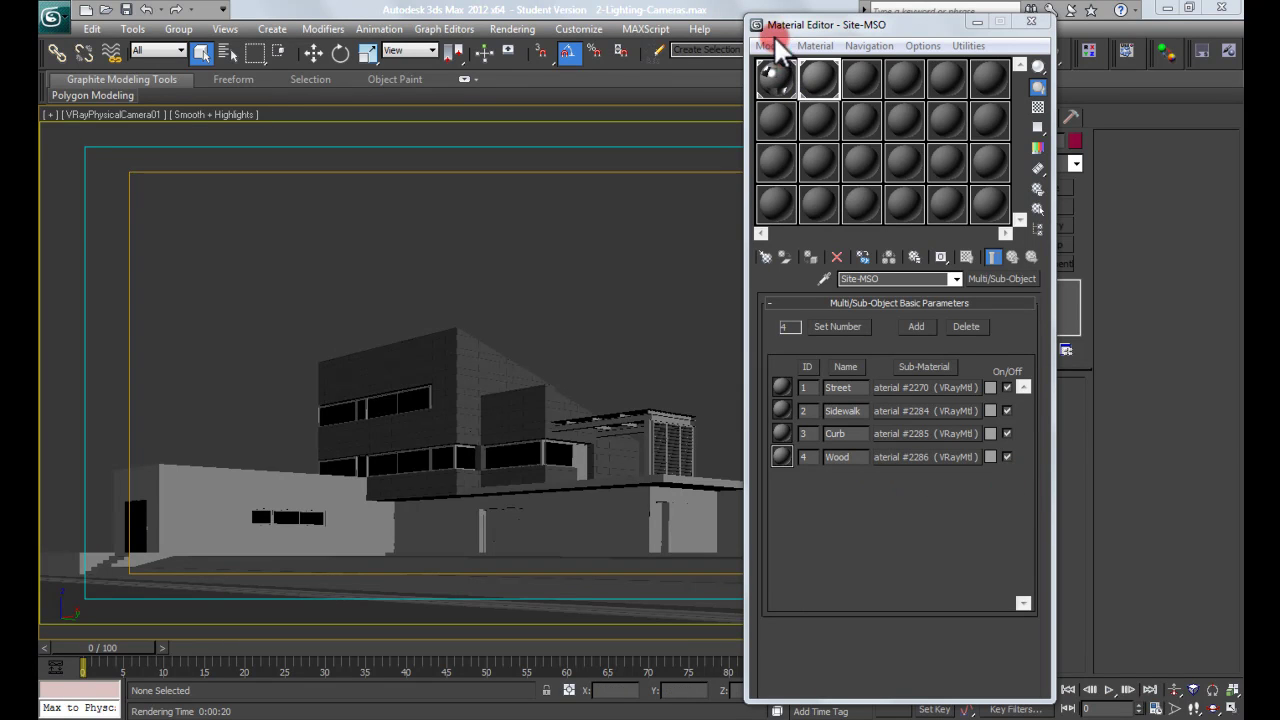
click(857, 284)
click(776, 78)
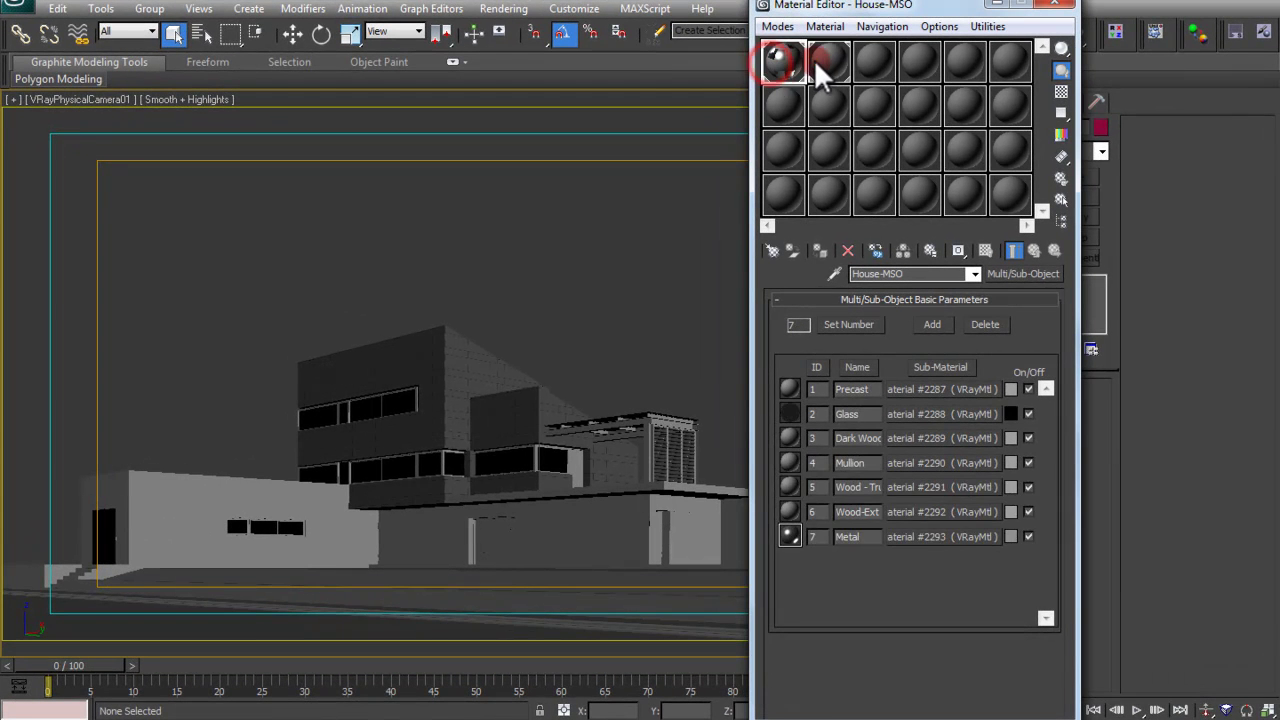
click(820, 68)
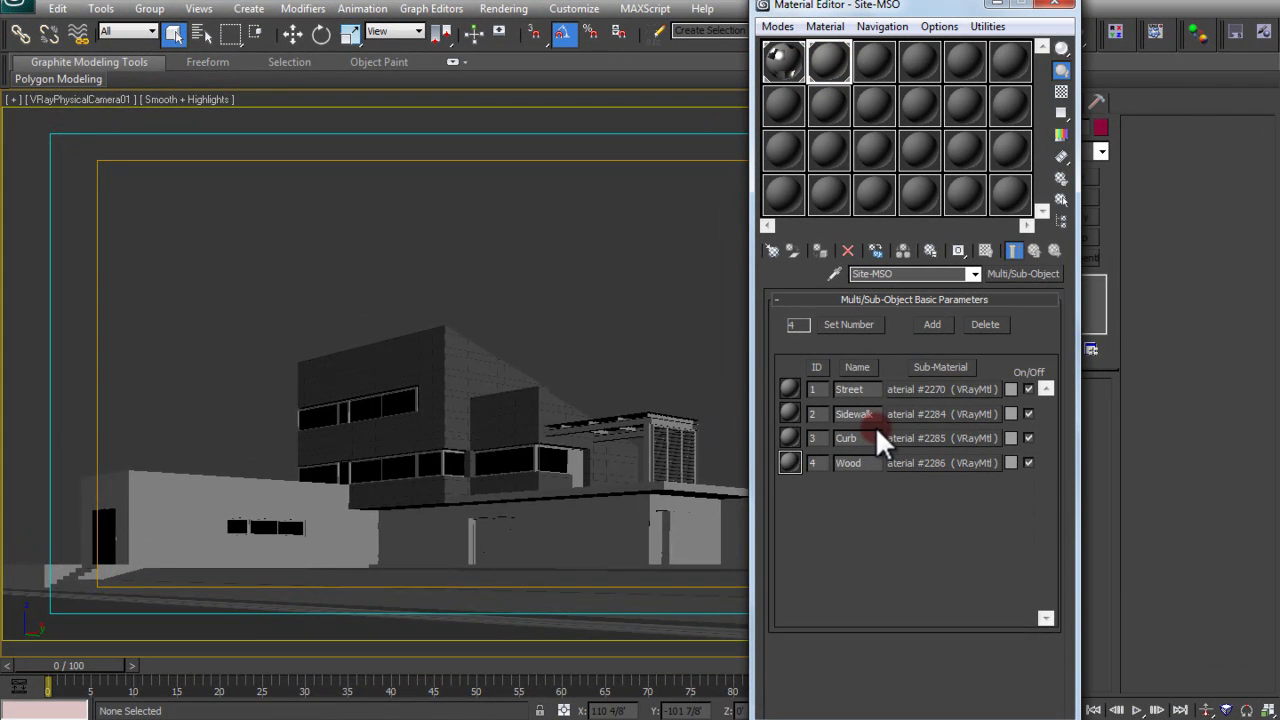
Step: Select the ground object, display edged faces, and pick the ground's existing material into the third sample slot
click(538, 575)
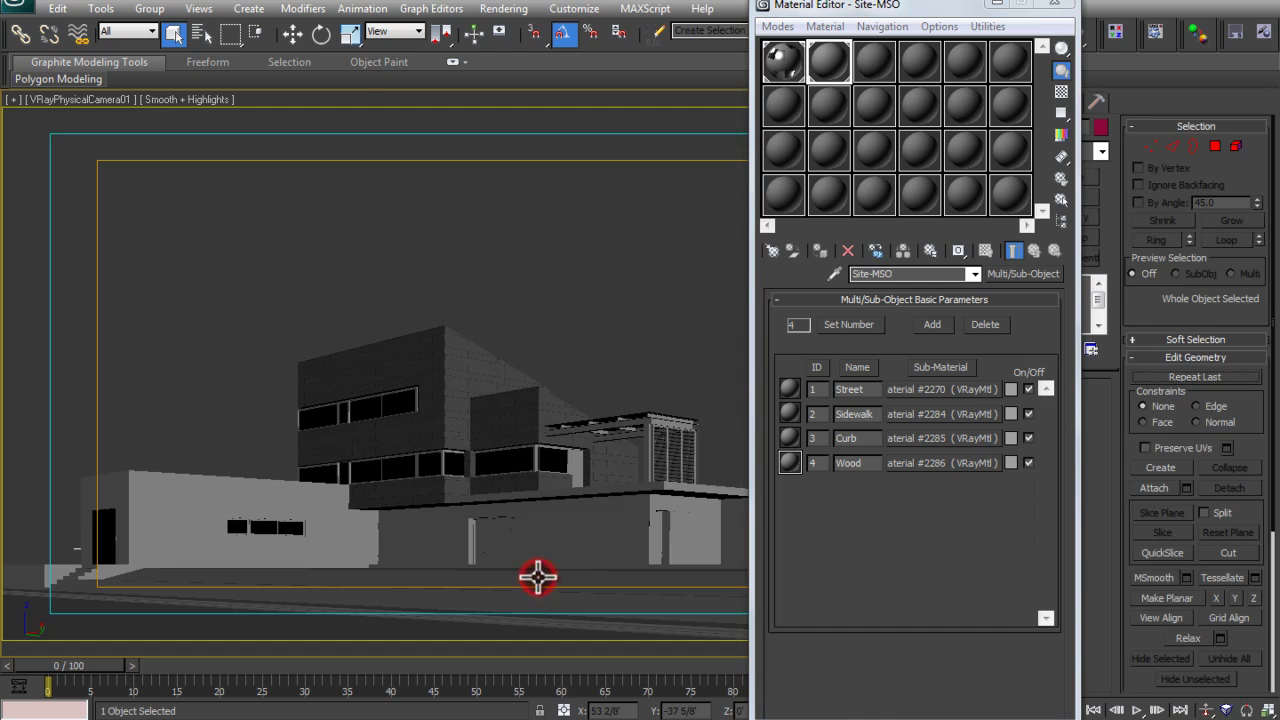
drag(873, 8, 846, 66)
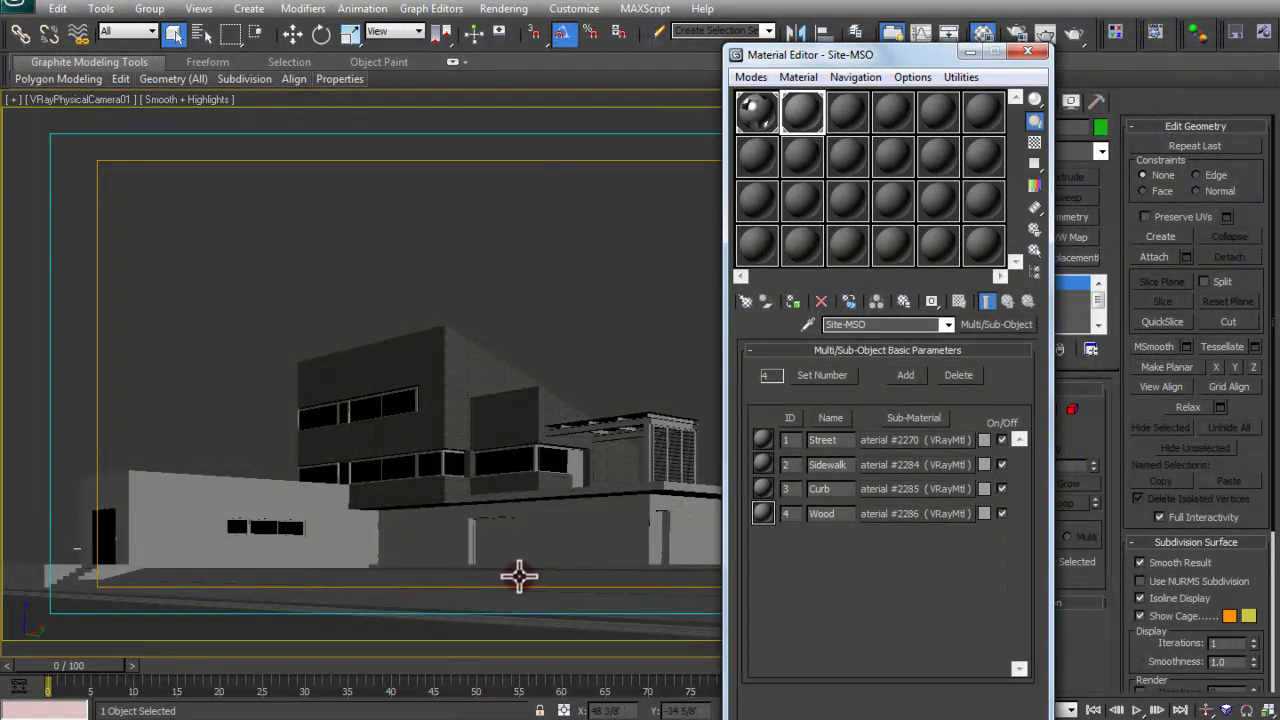
click(841, 115)
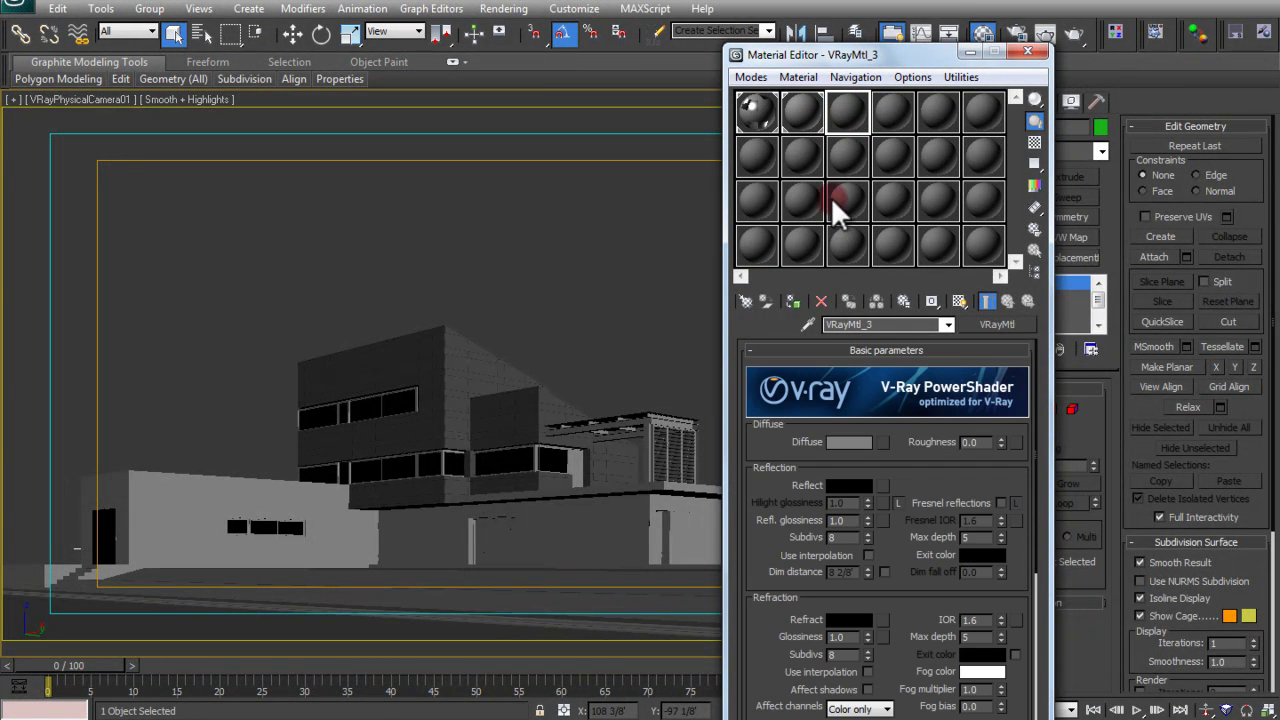
click(812, 328)
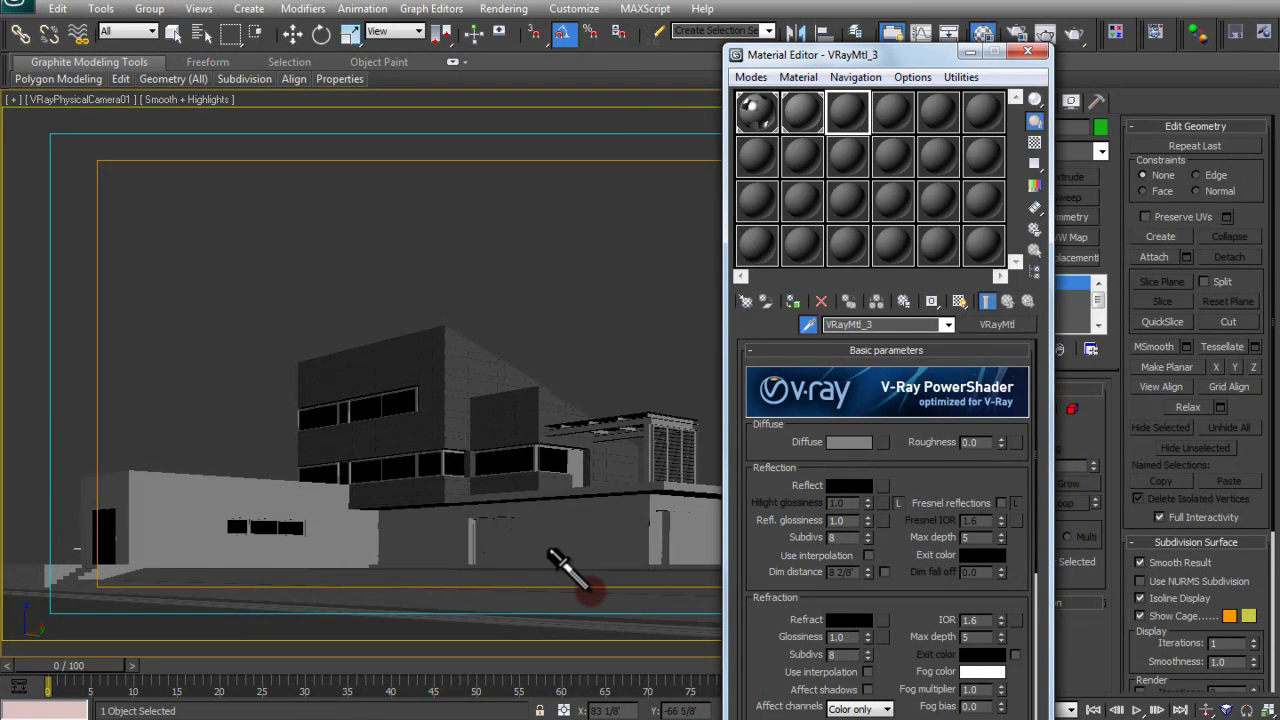
key(F4)
click(252, 576)
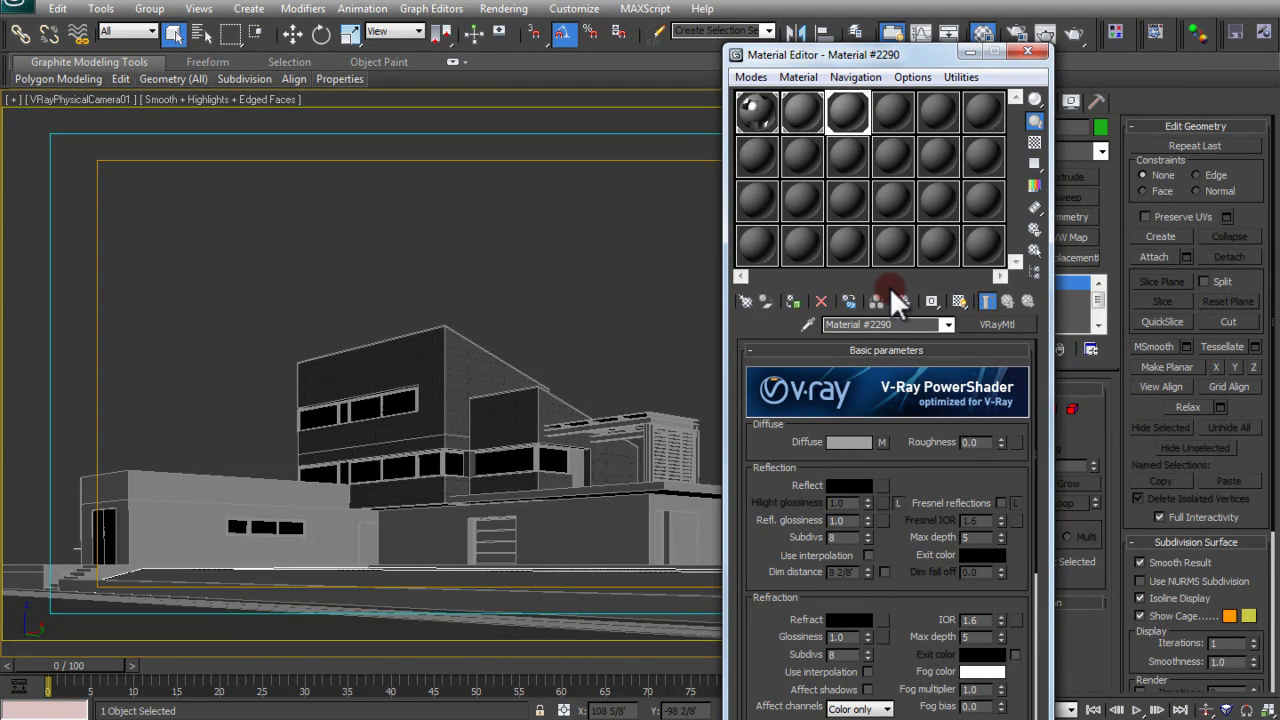
Step: Rename the picked material as Grass and clear its diffuse map
drag(906, 324, 800, 320)
text(gRASS)
key(BackSpace)
key(BackSpace)
key(BackSpace)
key(BackSpace)
key(BackSpace)
text(Gras)
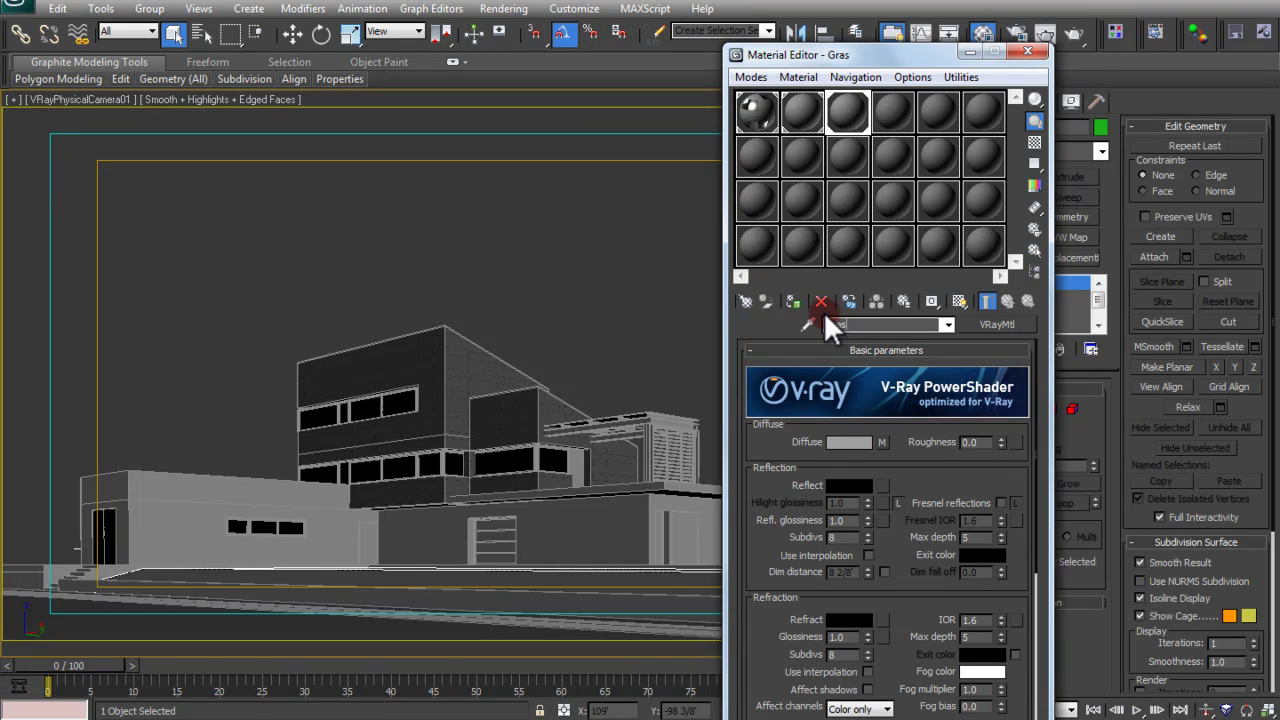
text(s)
right_click(881, 442)
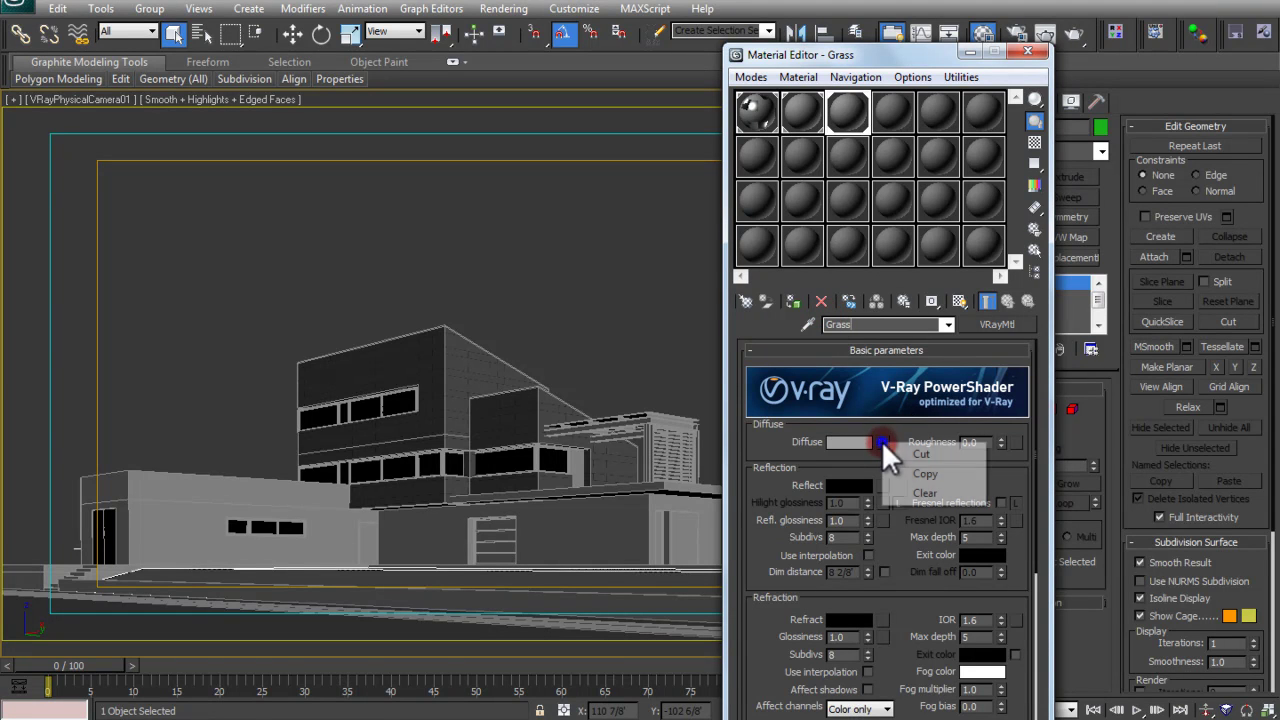
click(912, 490)
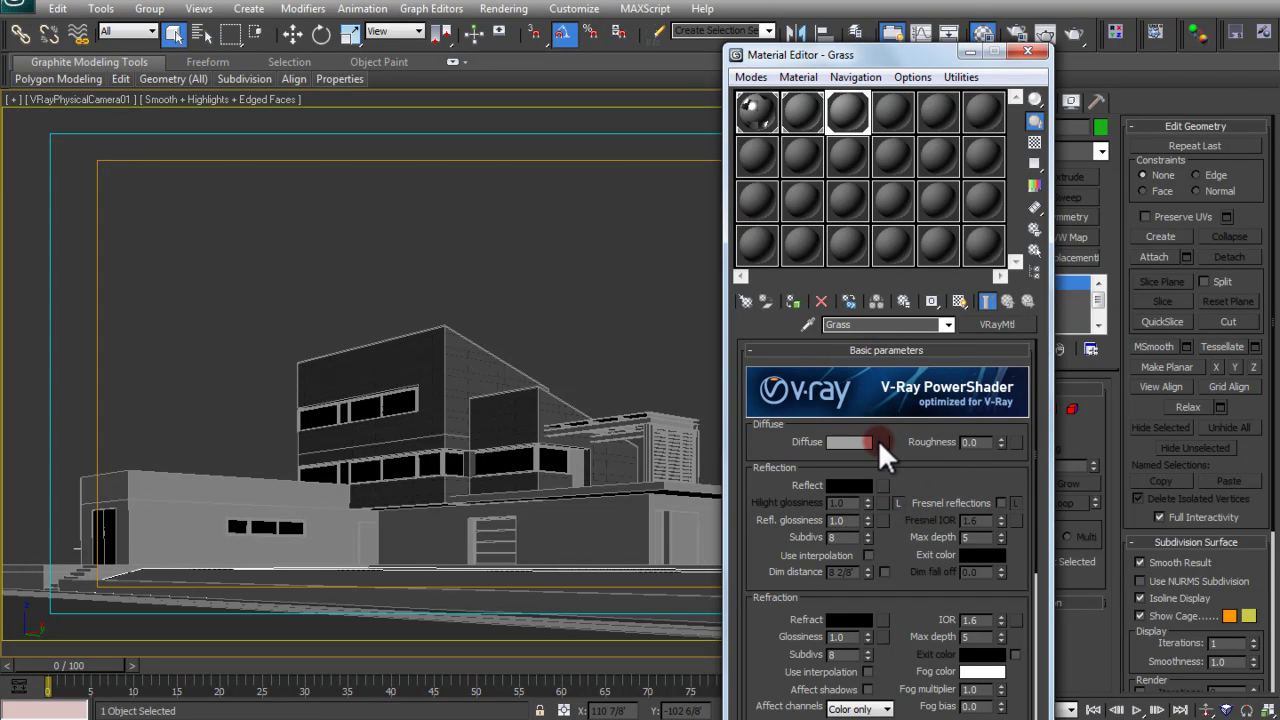
Step: Add a Bitmap as the Grass material's diffuse map and browse to the My Documents folder for the image
click(885, 446)
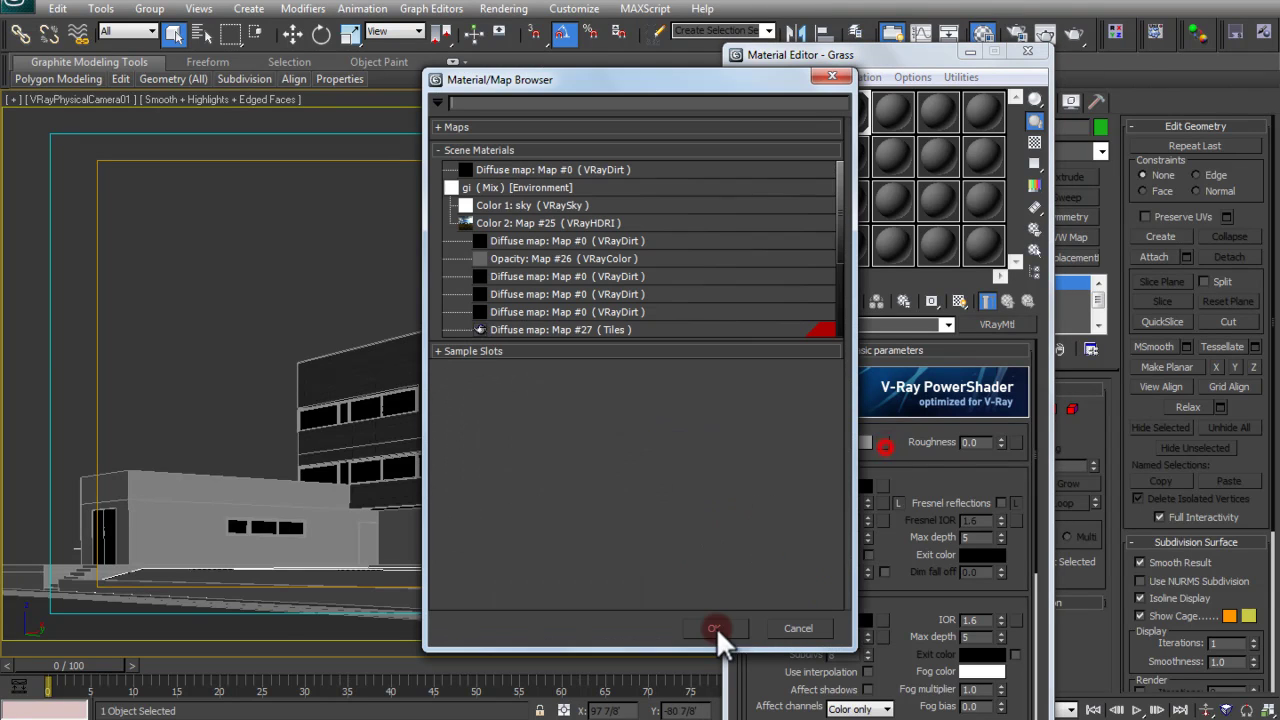
text(bit)
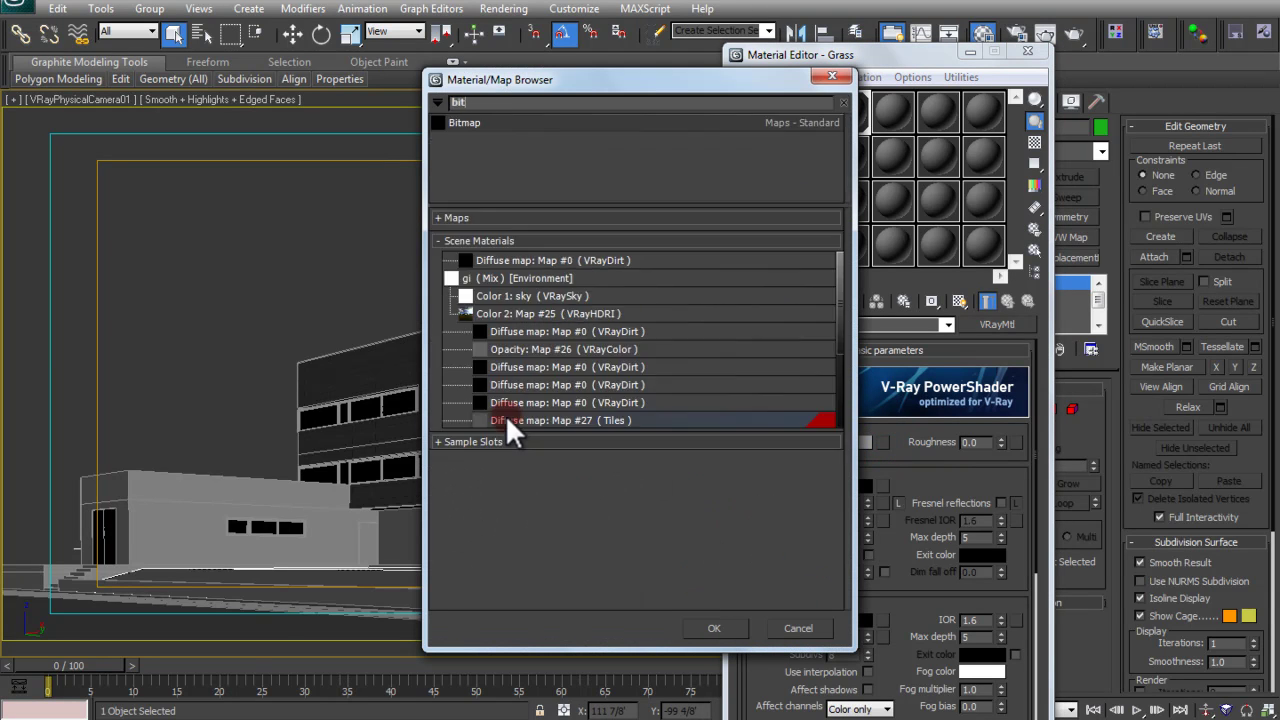
key(Return)
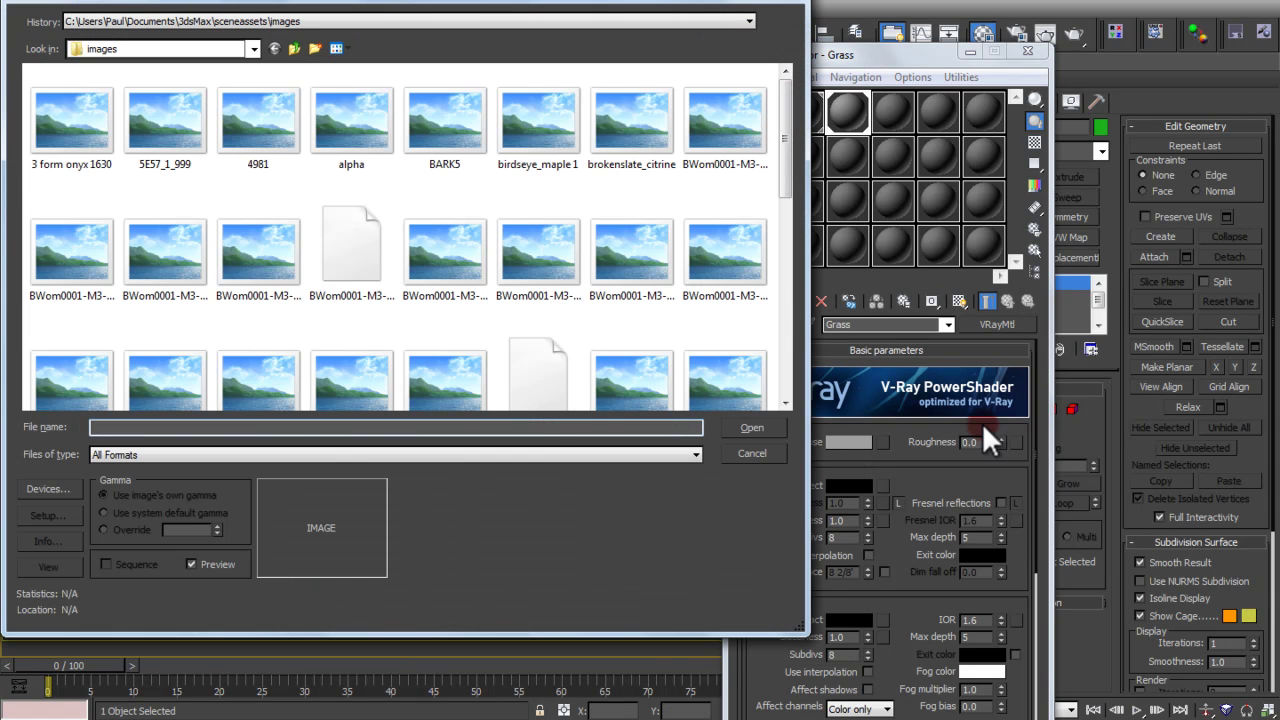
click(217, 27)
click(214, 21)
click(213, 22)
click(212, 22)
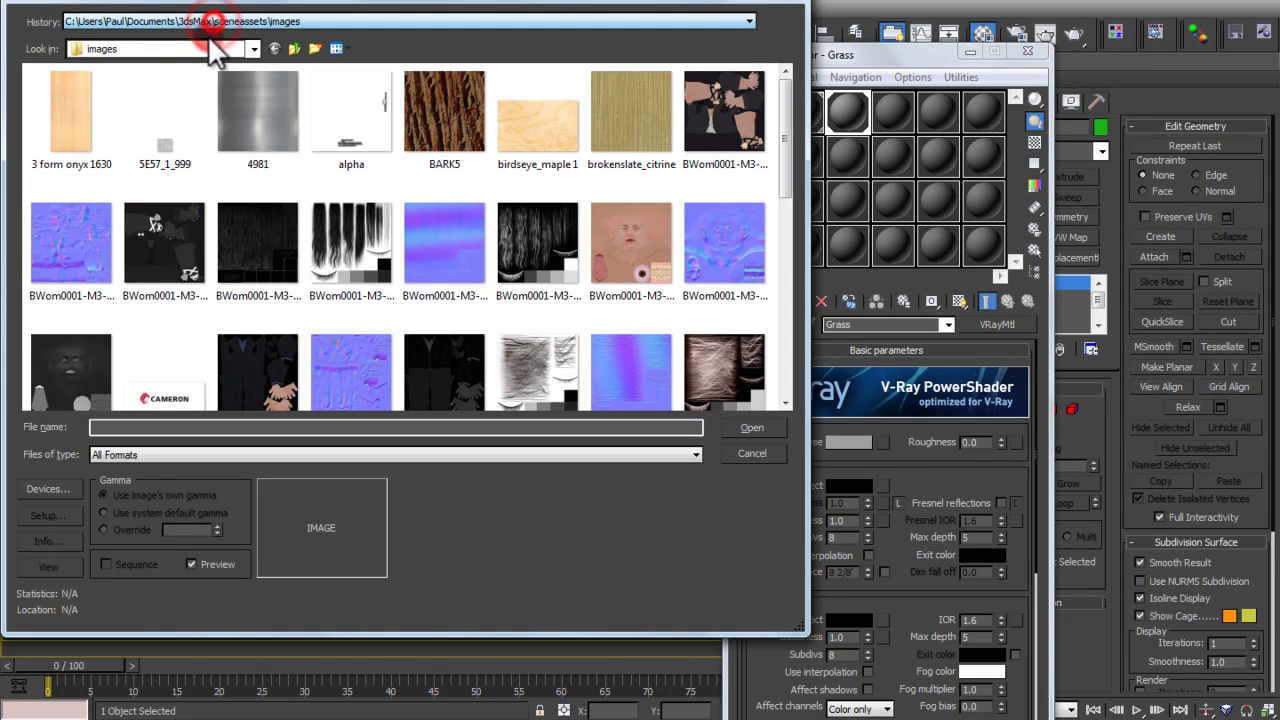
click(294, 48)
click(123, 57)
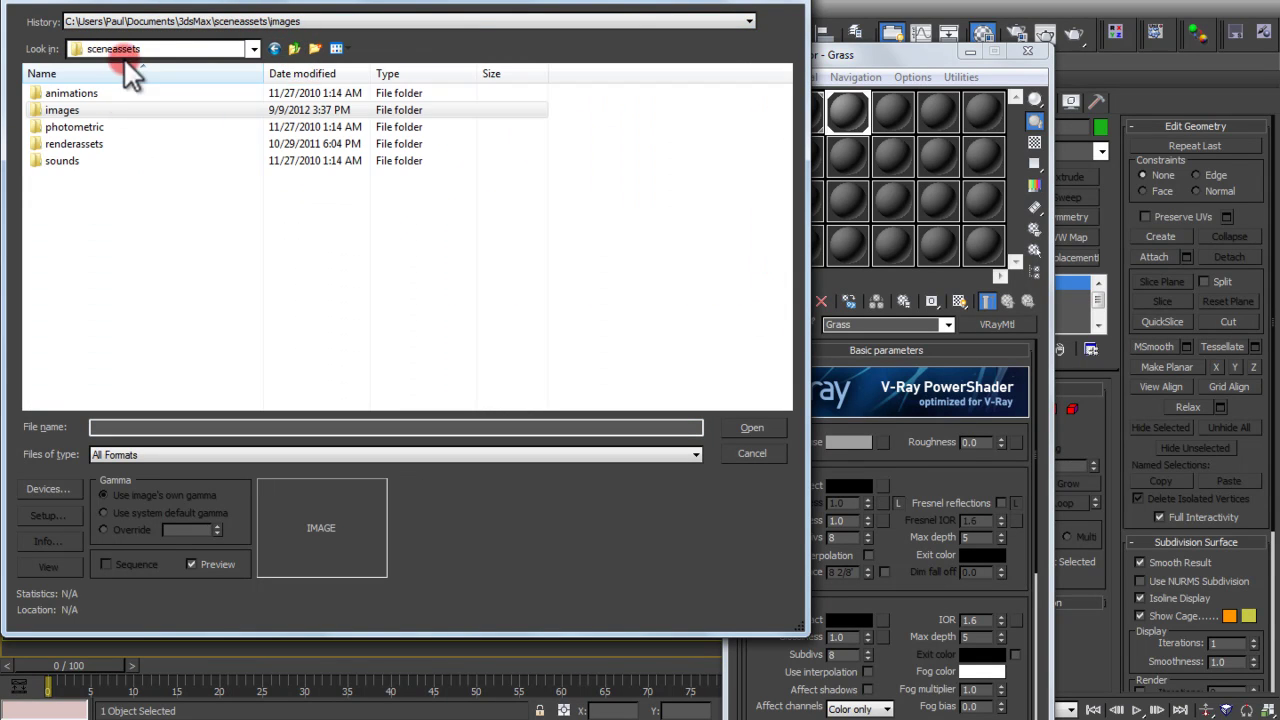
click(135, 117)
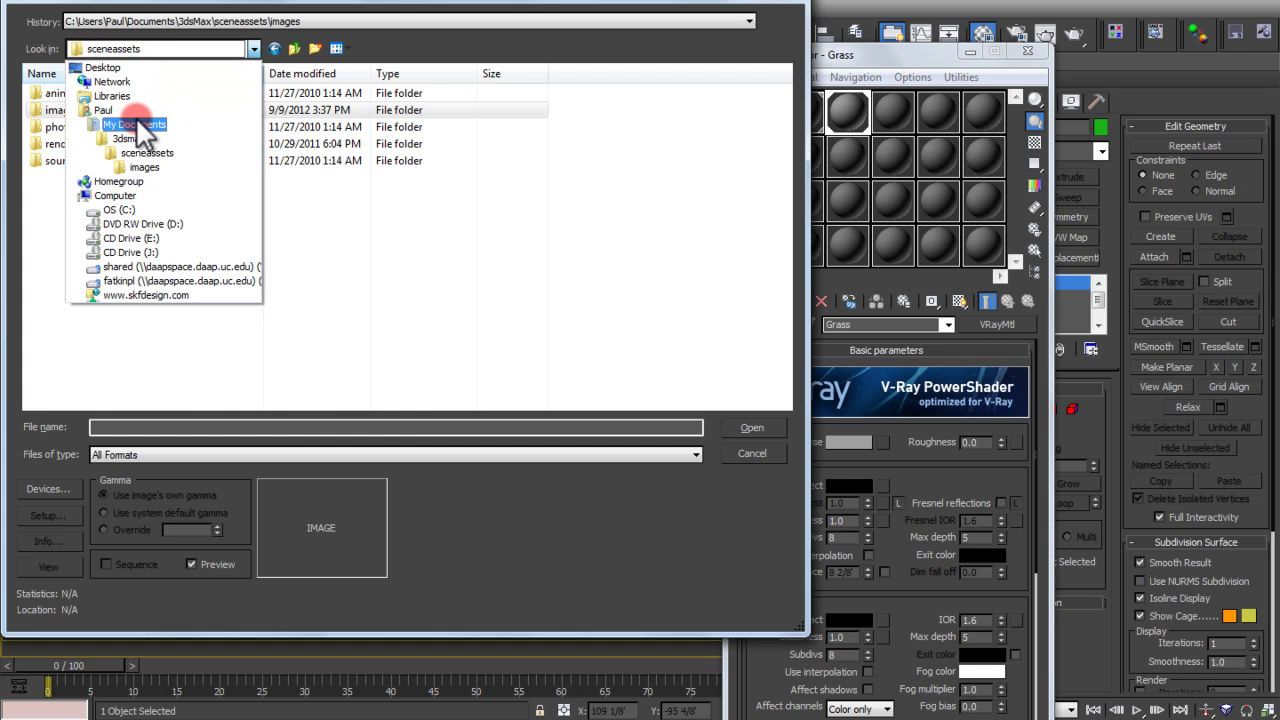
Step: Load grass01 as the diffuse bitmap from the textures folder of IIT Exterior walktrhough, inside IIT Workshops
scroll(100, 292, down, 2)
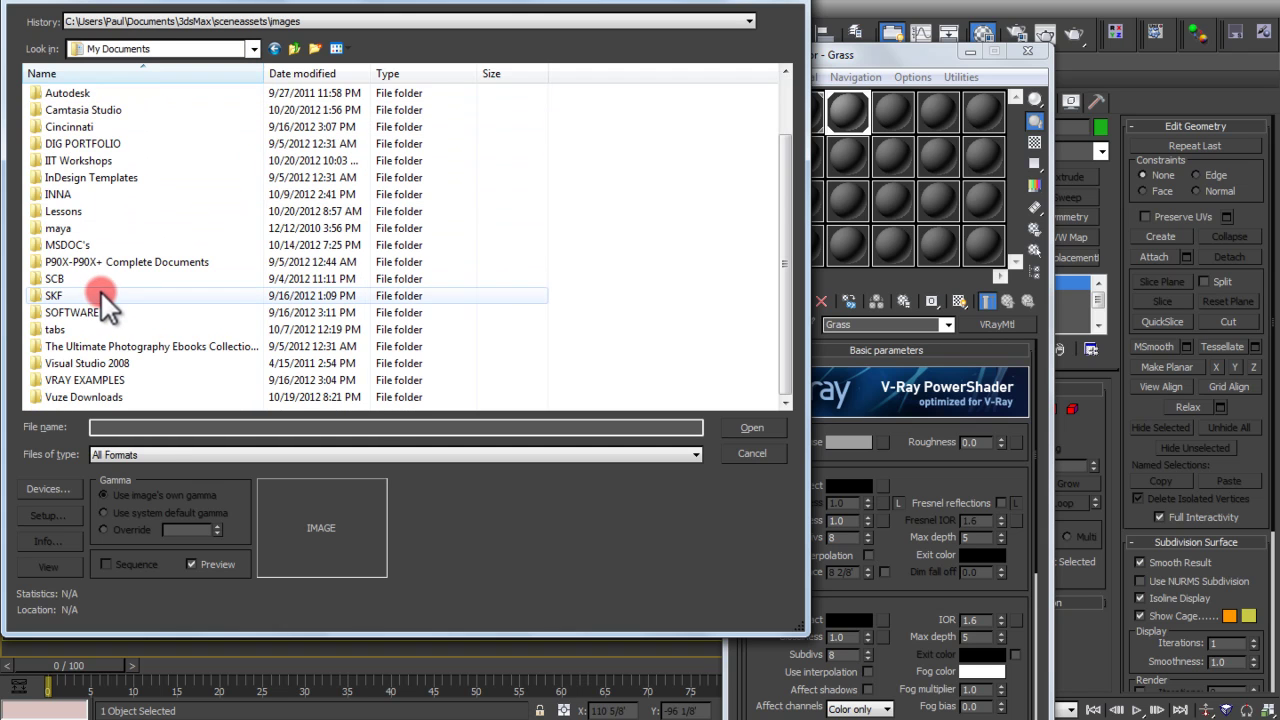
scroll(84, 300, up, 2)
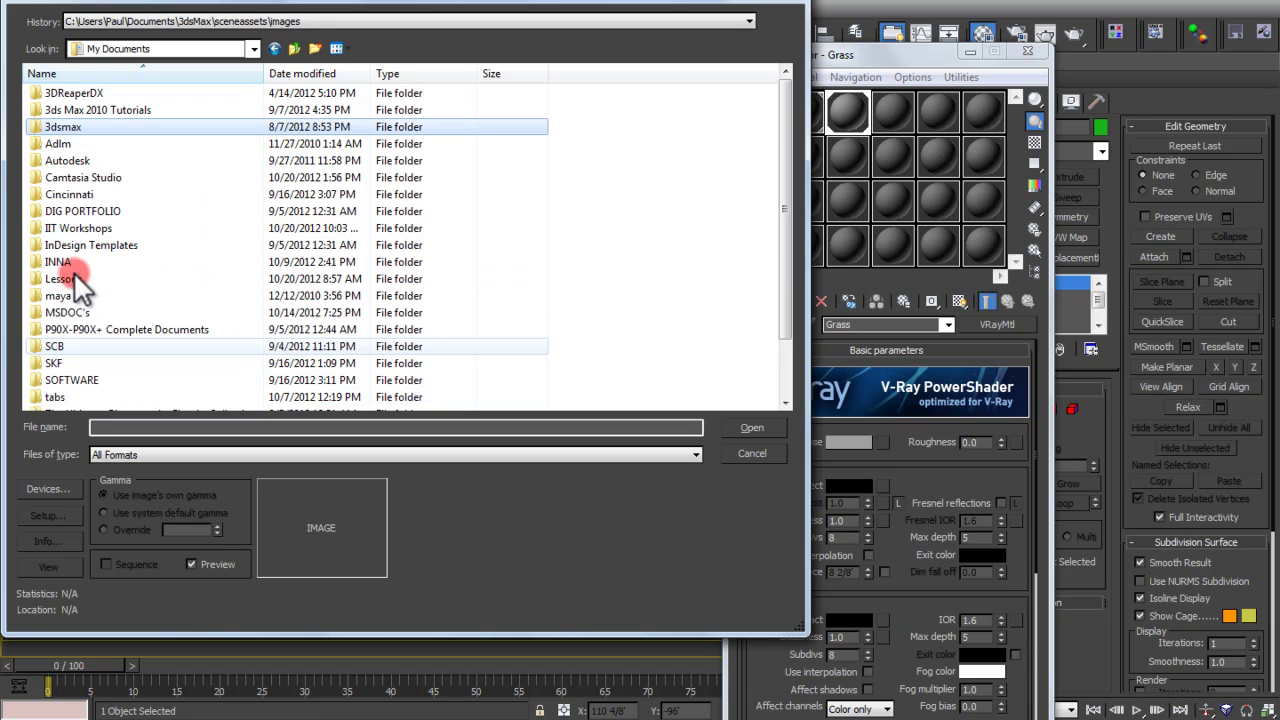
double_click(84, 228)
click(84, 177)
double_click(84, 175)
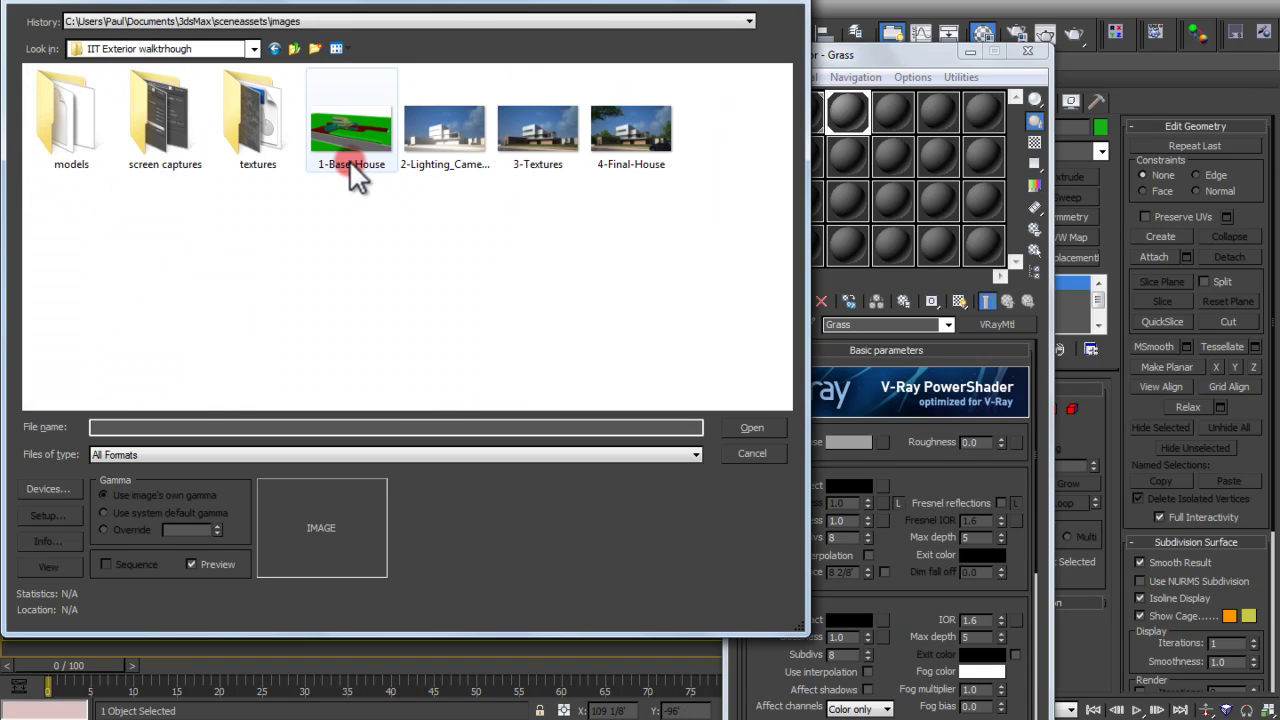
double_click(266, 116)
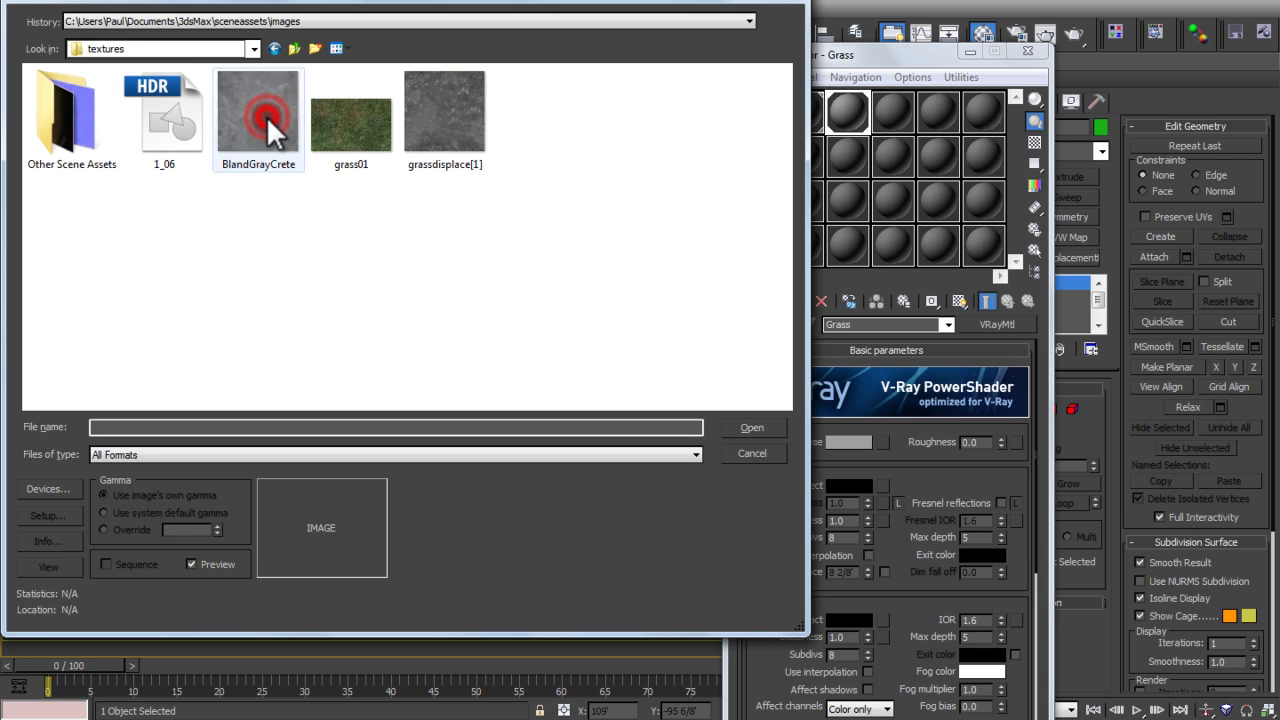
double_click(337, 101)
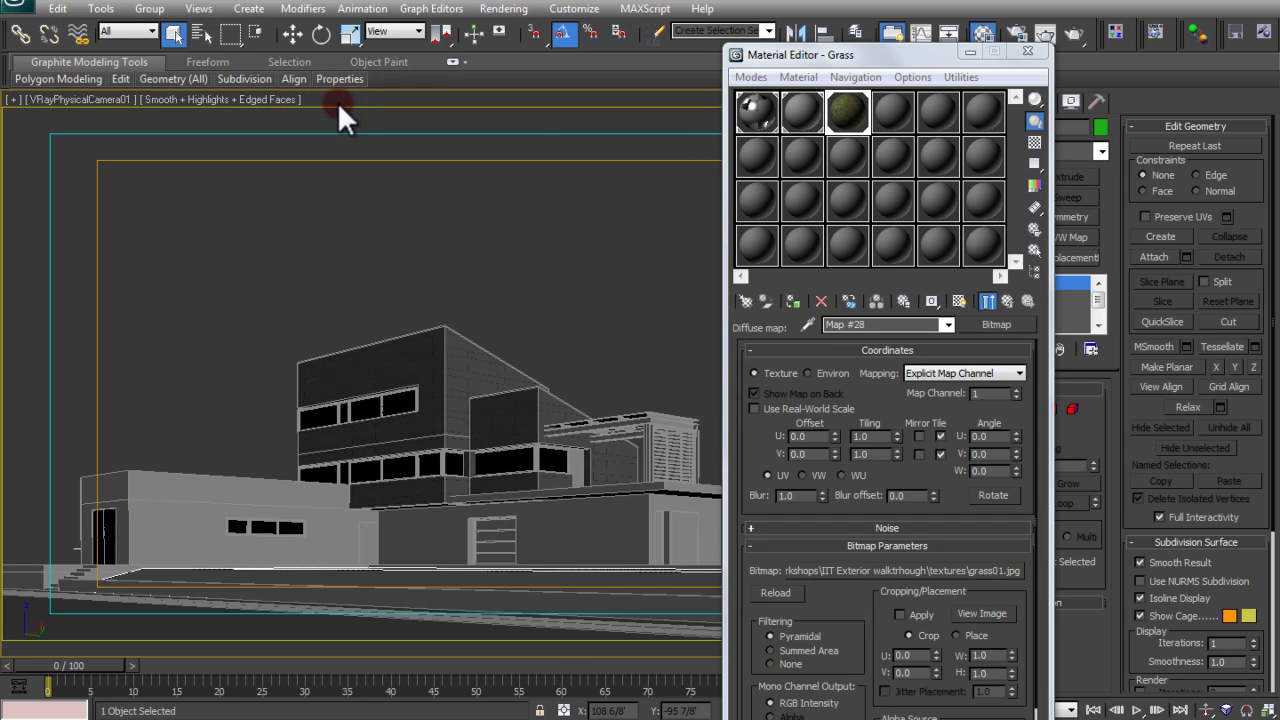
Step: Try to apply the Grass material to the ground object with its map shown in the viewport
drag(855, 97, 467, 570)
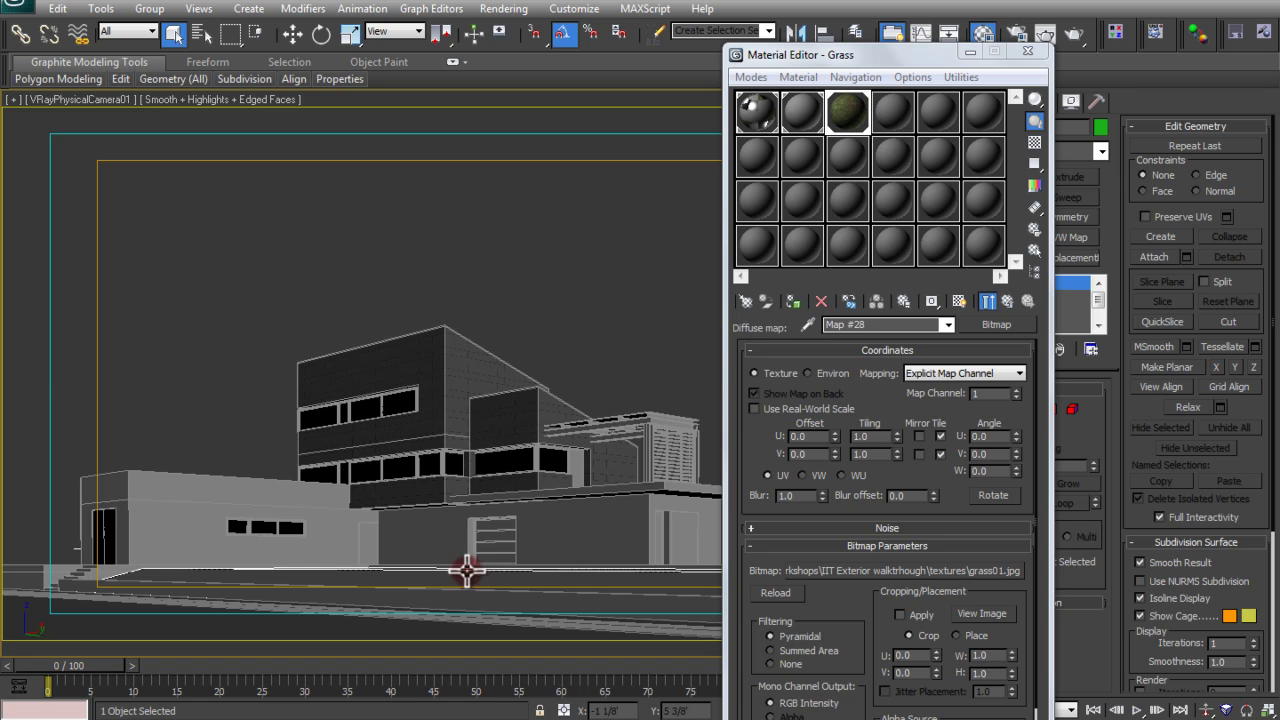
click(960, 300)
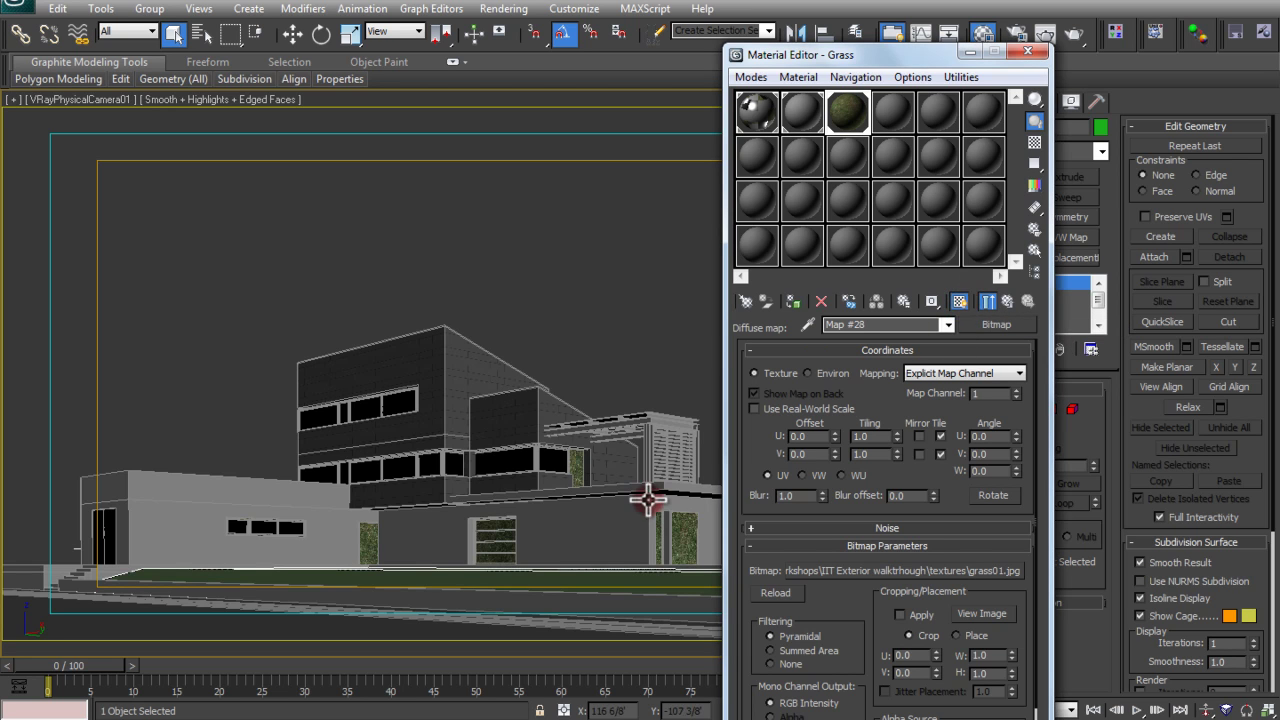
key(ctrl+z)
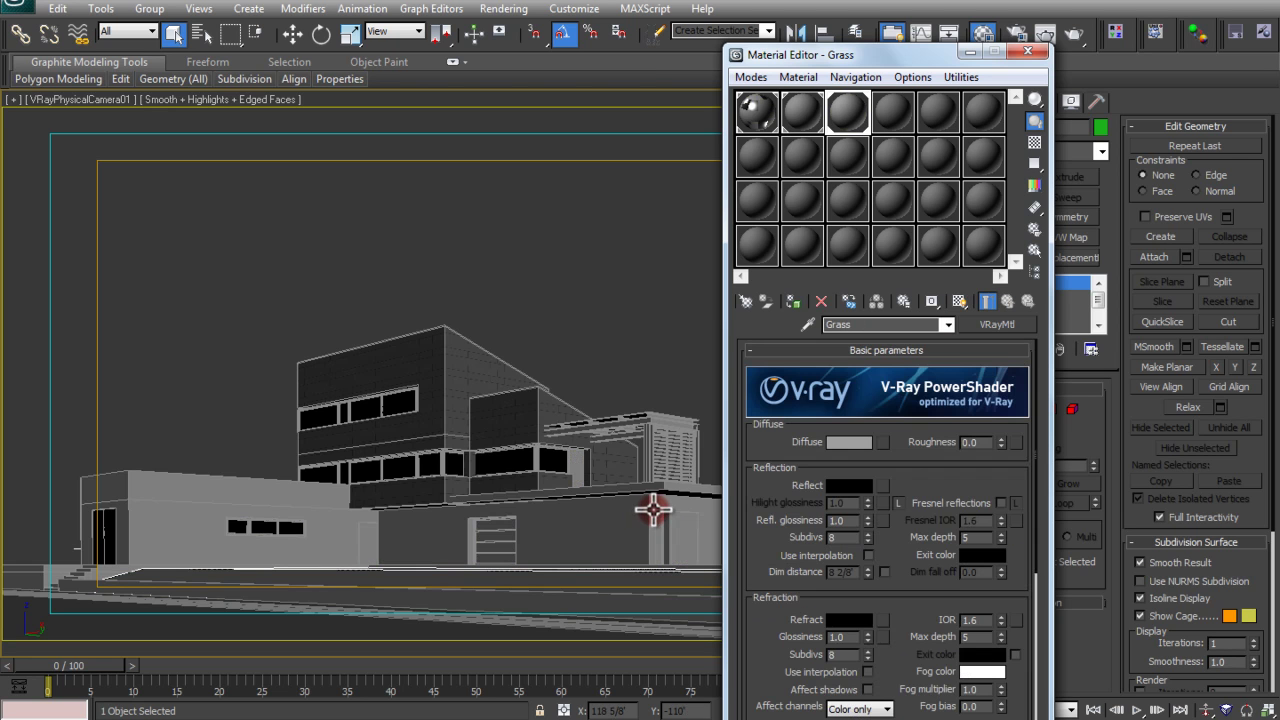
drag(858, 425, 814, 153)
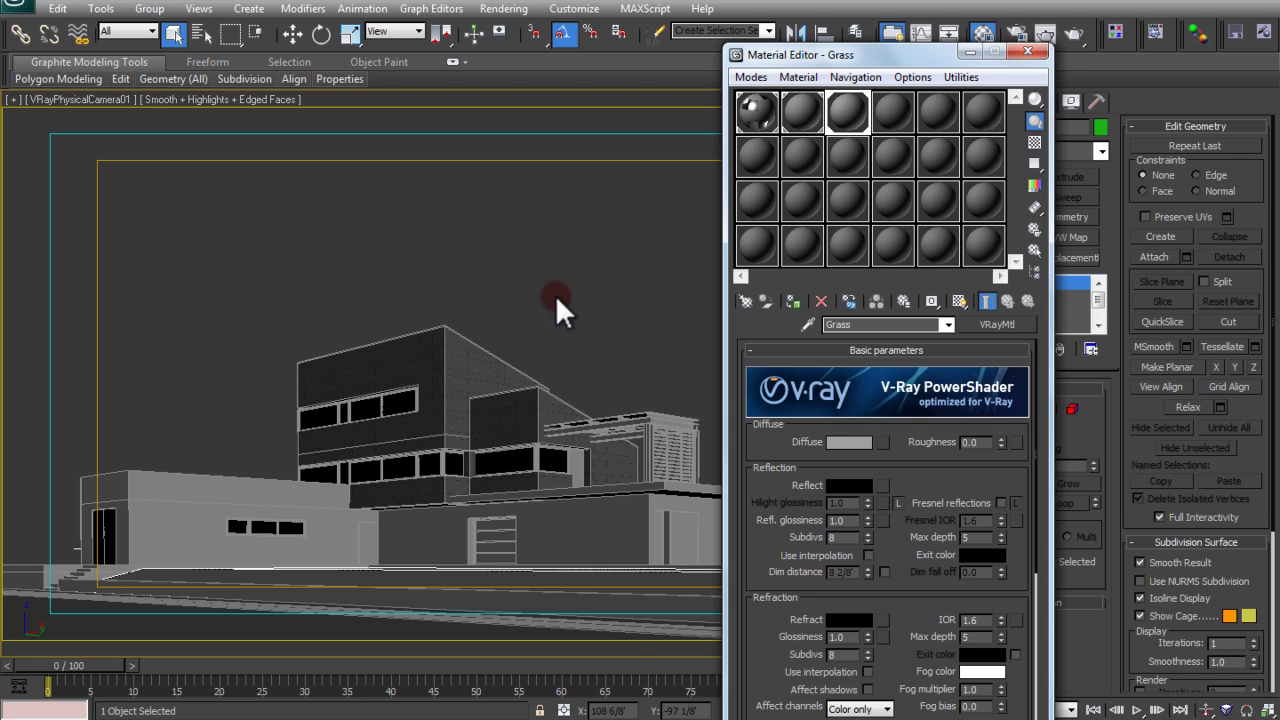
Step: Isolate the ground object, clear the selection and move the isolation warning clear of the material parameters
right_click(455, 427)
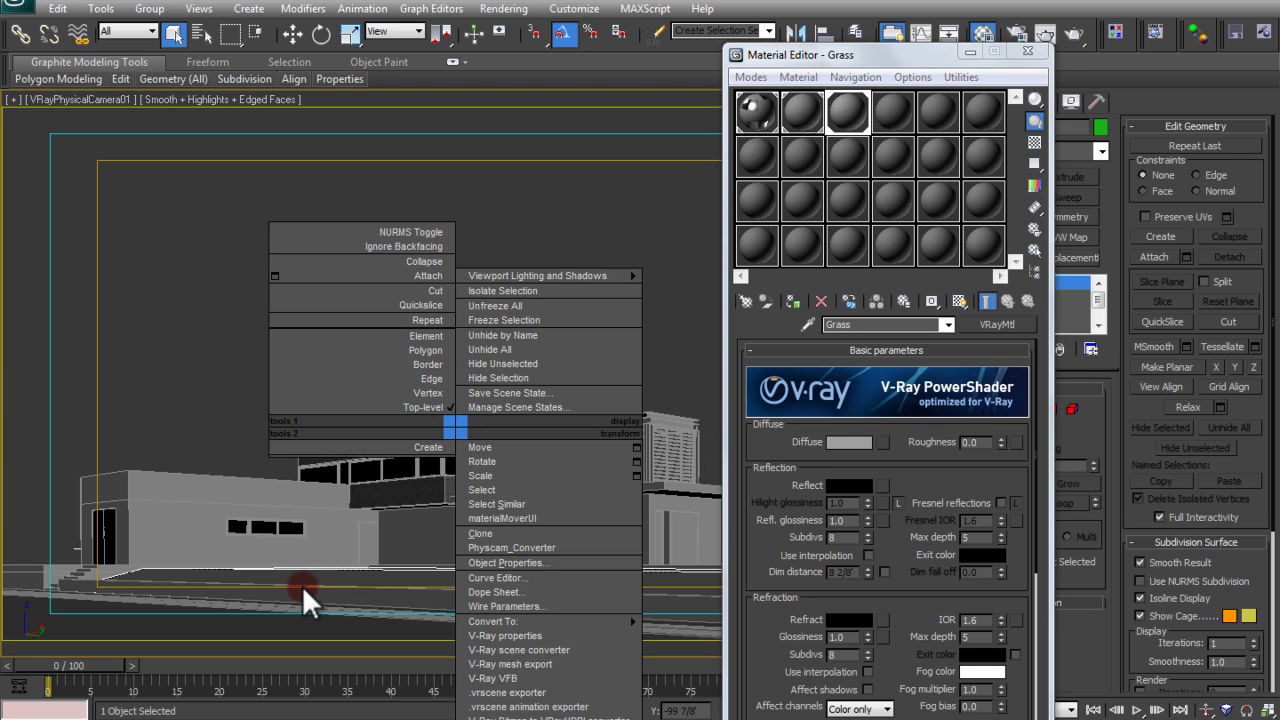
click(302, 585)
right_click(378, 528)
click(464, 338)
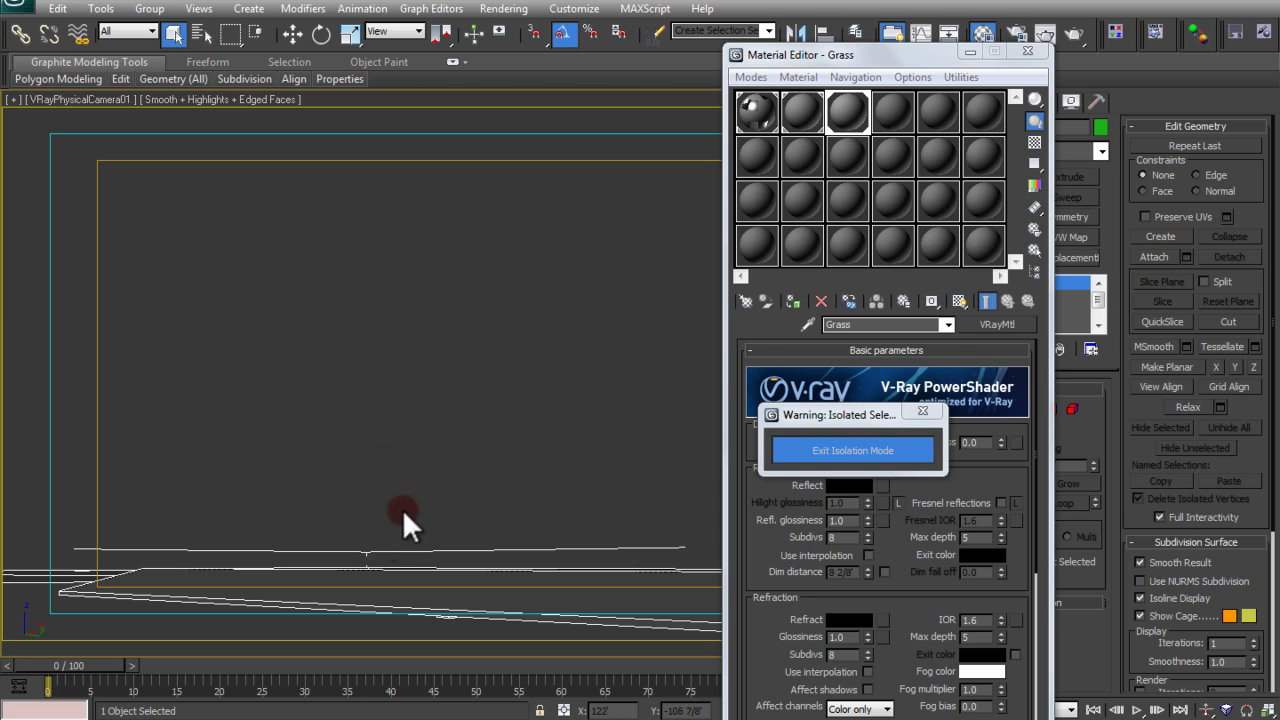
right_click(359, 526)
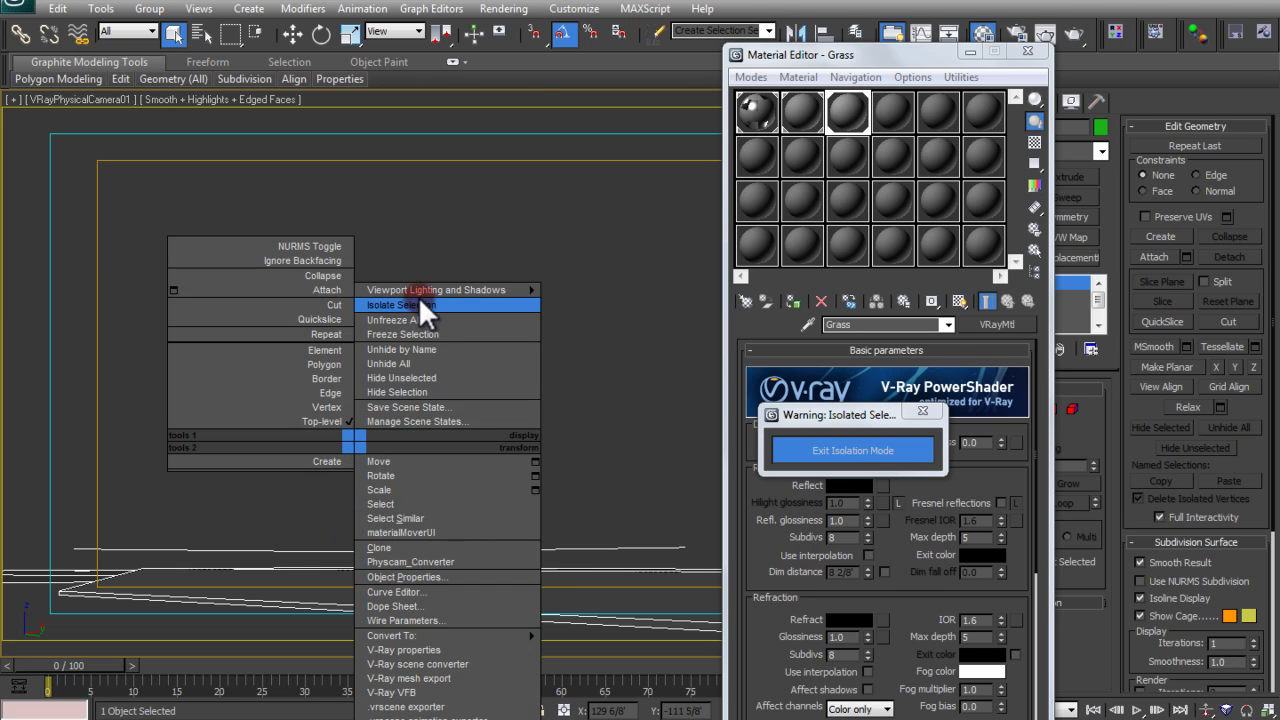
click(419, 304)
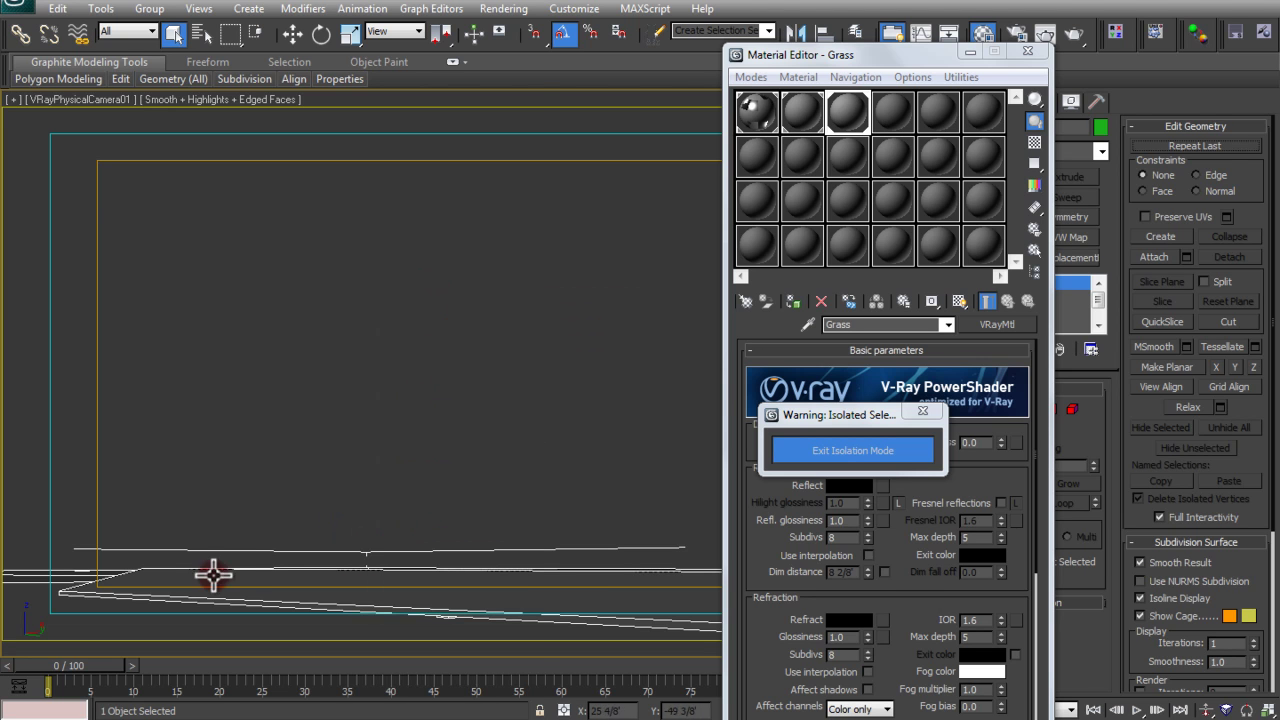
click(492, 386)
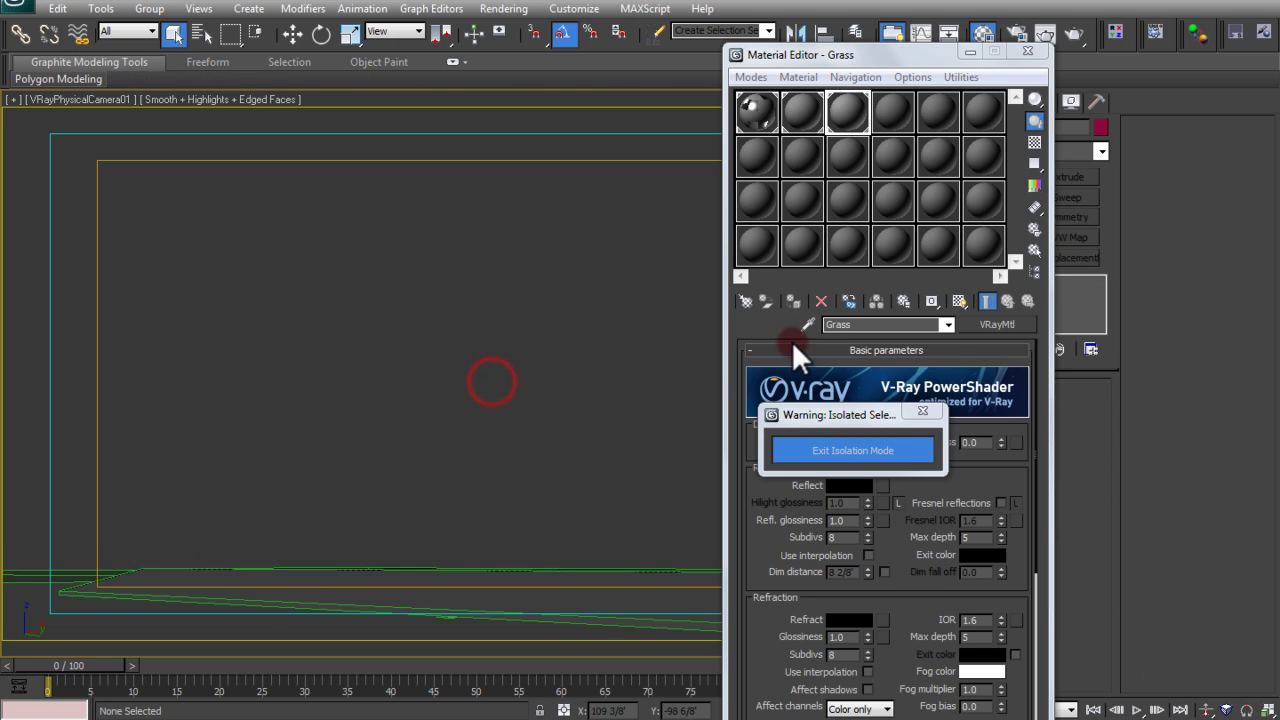
drag(823, 416, 1057, 401)
click(624, 389)
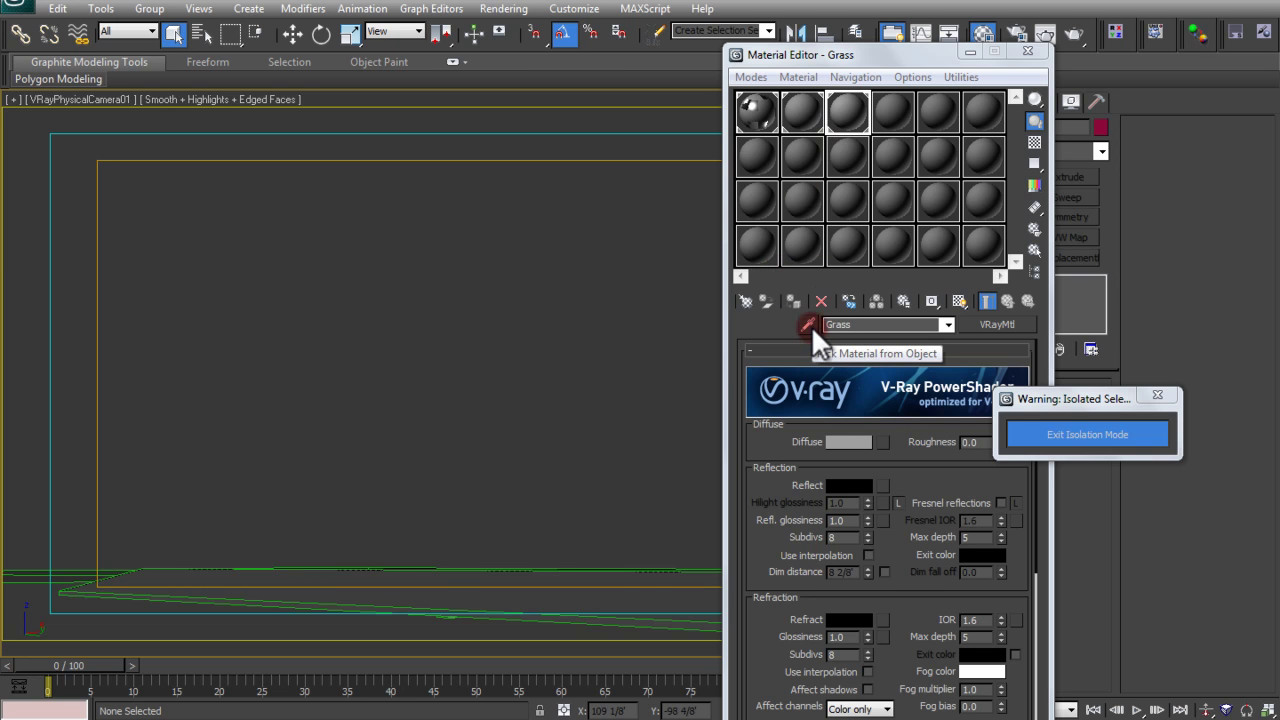
Step: Check the unused VRayMtl_19 sample slot against the Grass material
click(755, 239)
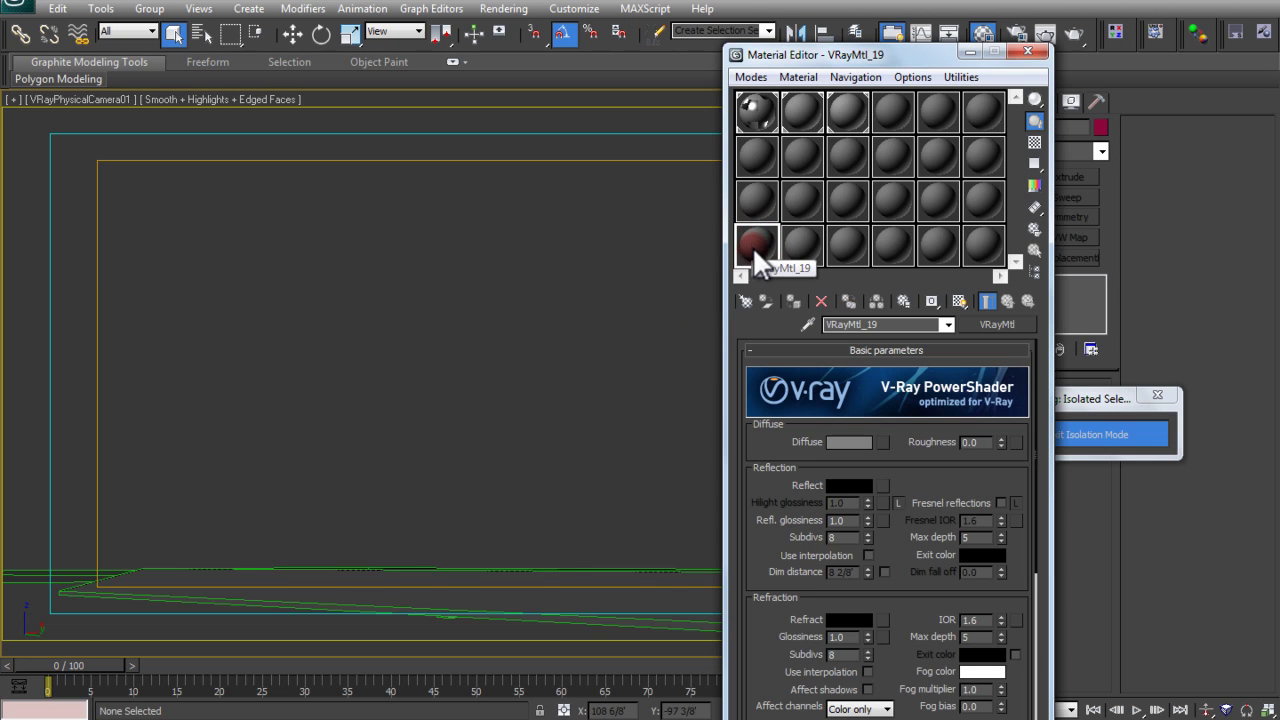
drag(866, 325, 883, 325)
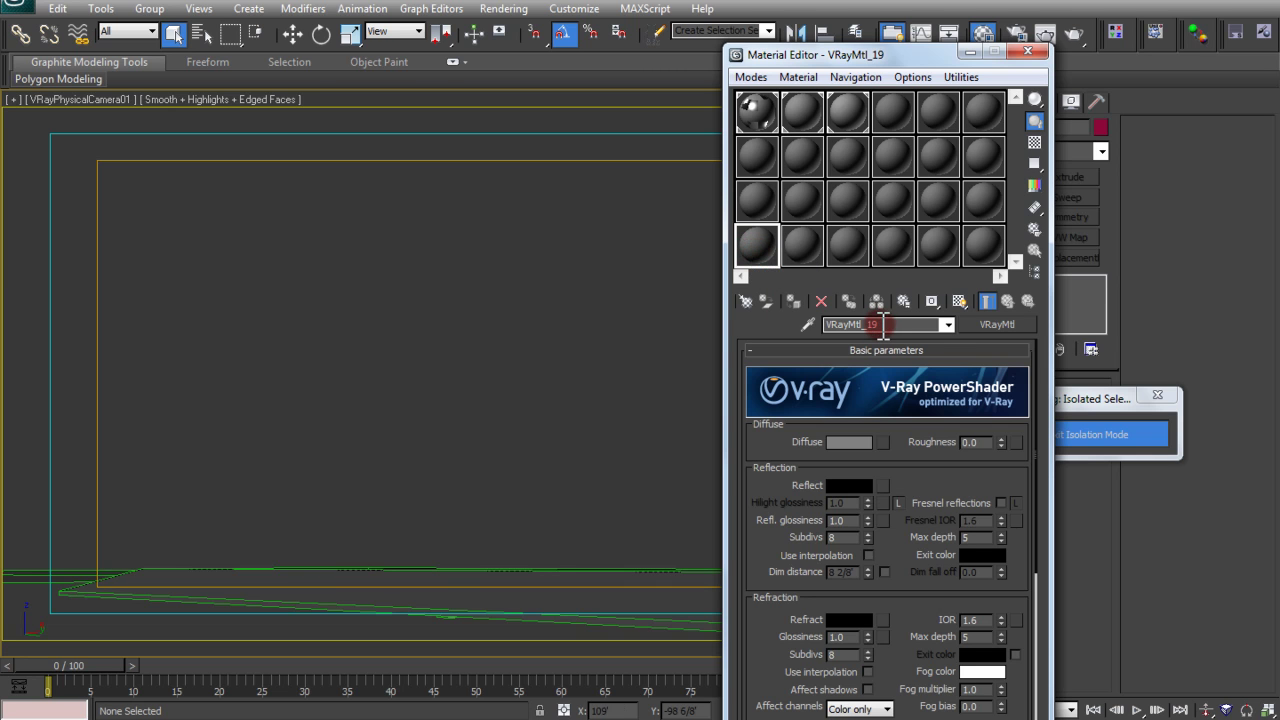
click(854, 119)
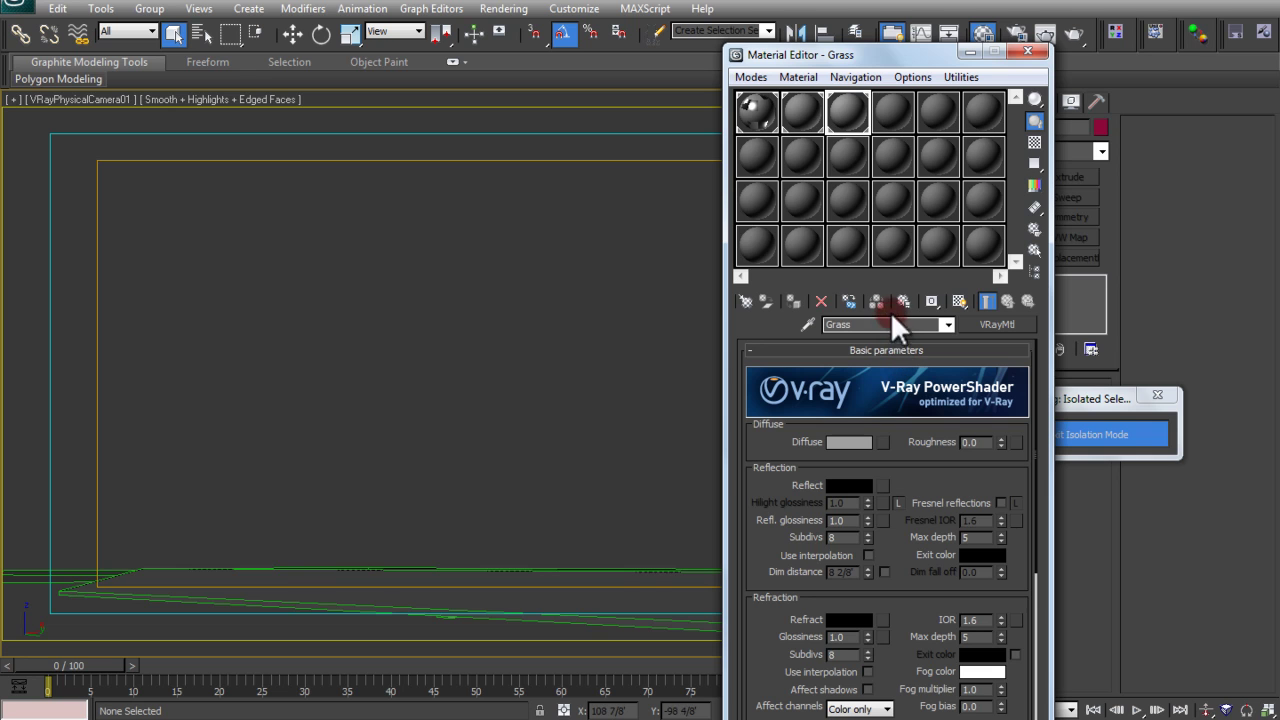
Step: Rename the unused VRayMtl_19 material as Grass and assign it to the isolated ground object
click(756, 243)
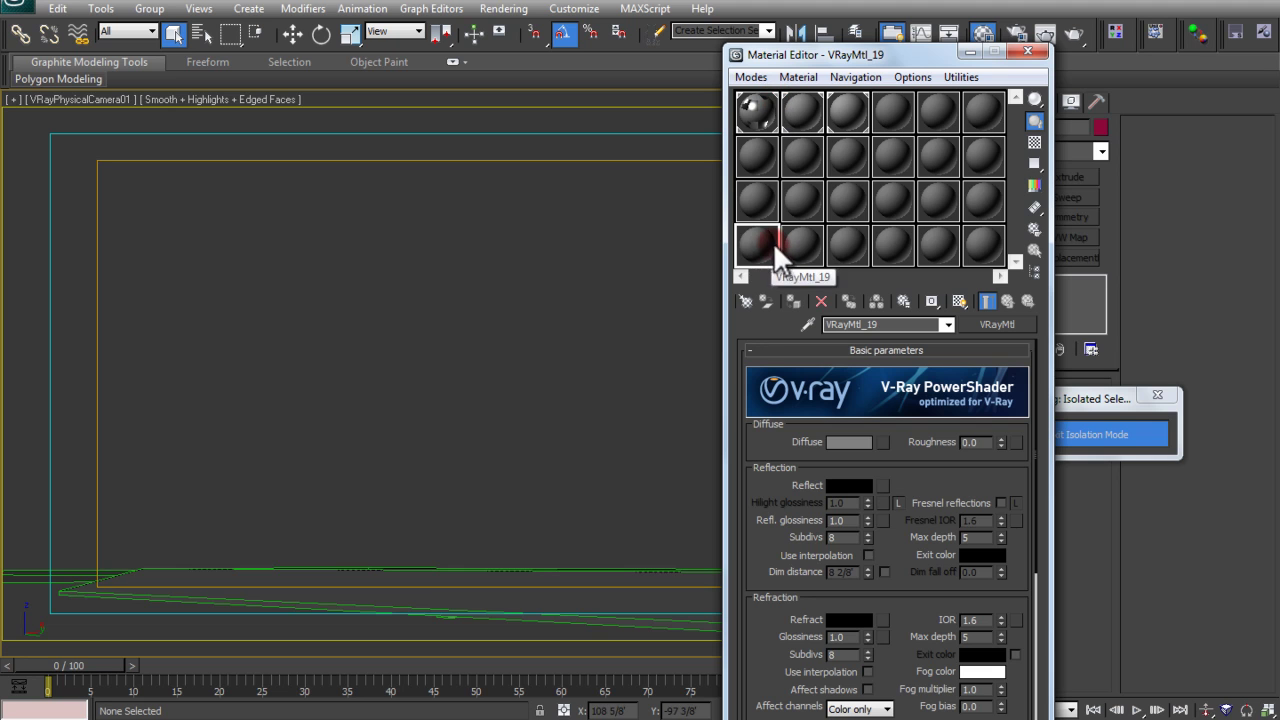
click(898, 324)
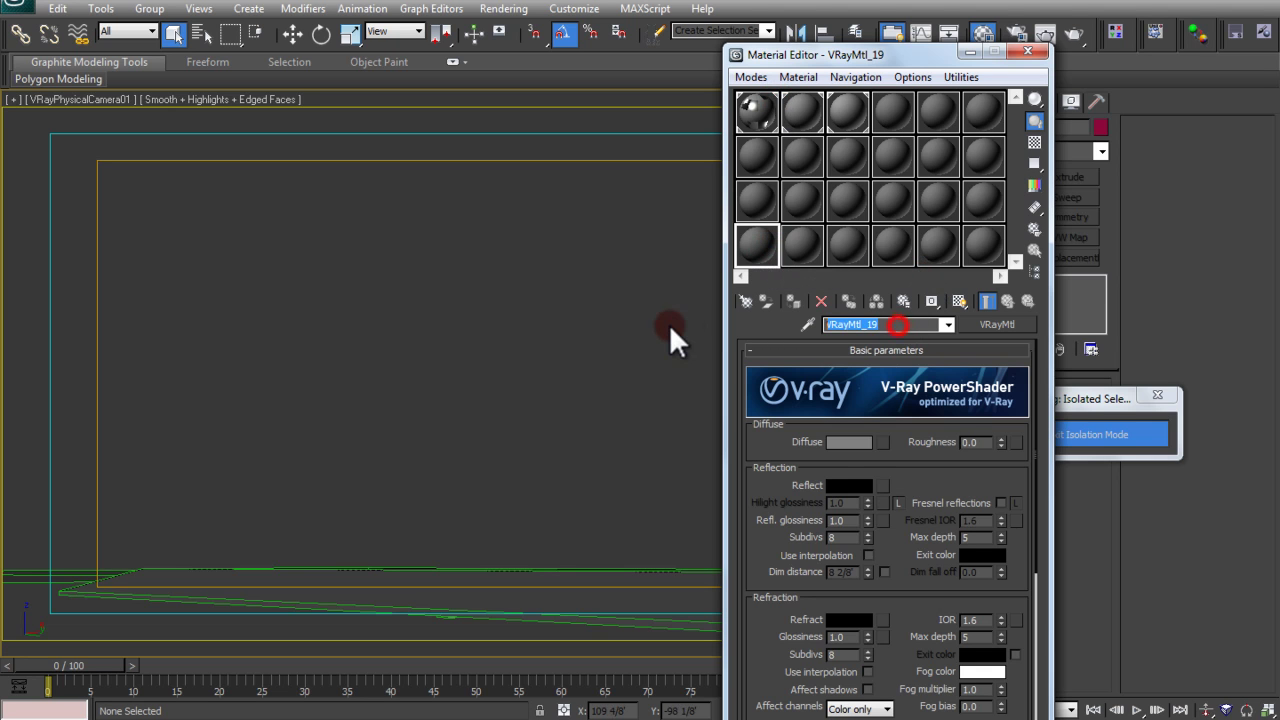
text(Grass)
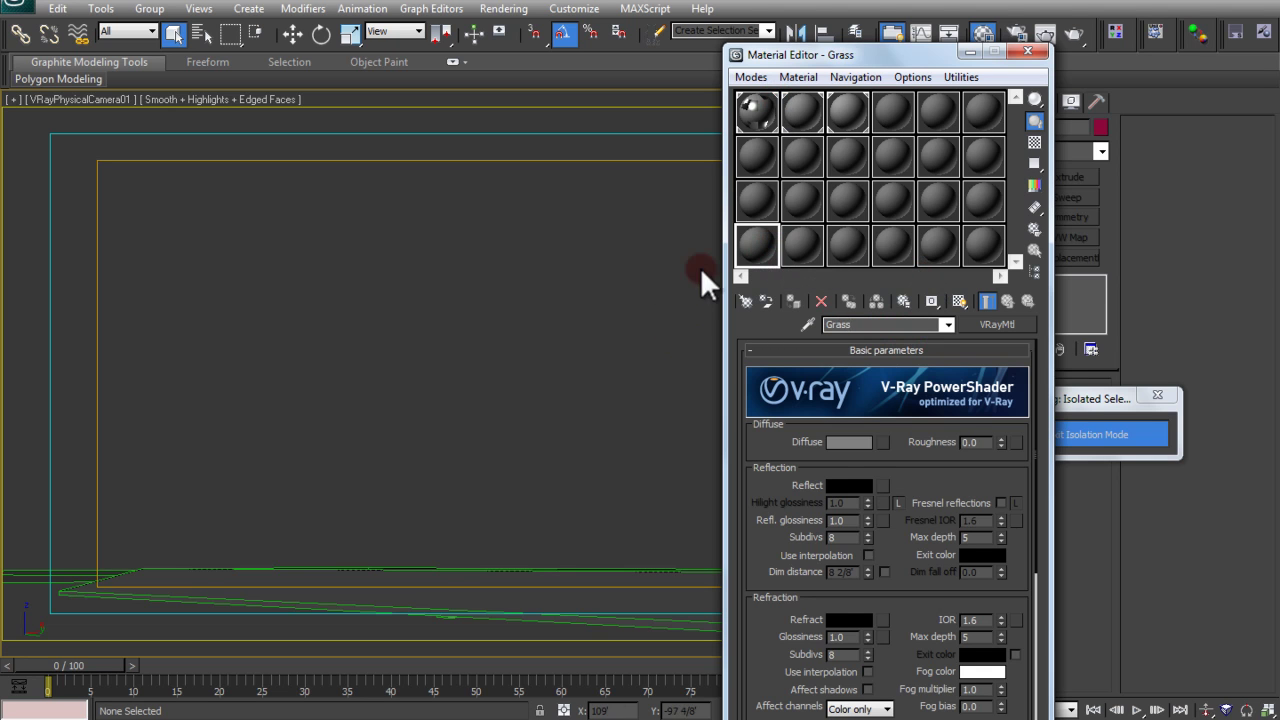
click(766, 245)
drag(768, 245, 391, 584)
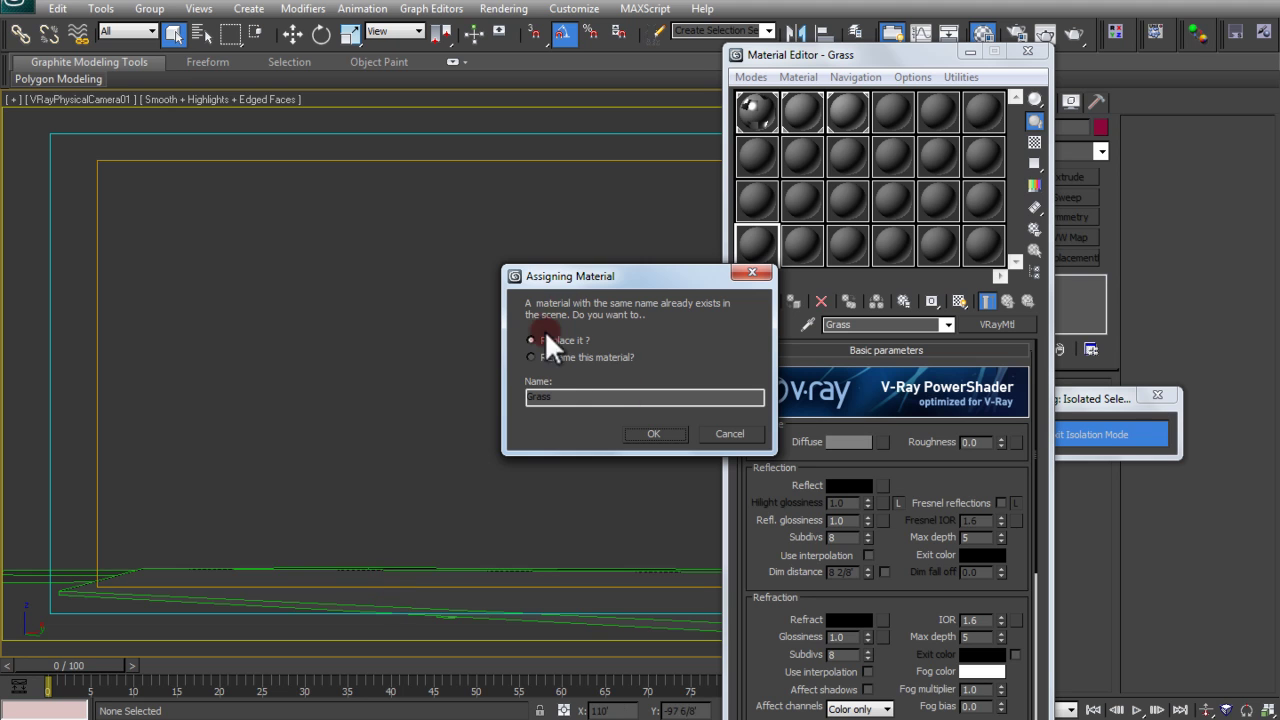
Step: Resolve the duplicate material name by renaming the material being assigned as Real Grass
click(560, 356)
click(568, 400)
key(BackSpace)
key(BackSpace)
key(BackSpace)
key(BackSpace)
key(BackSpace)
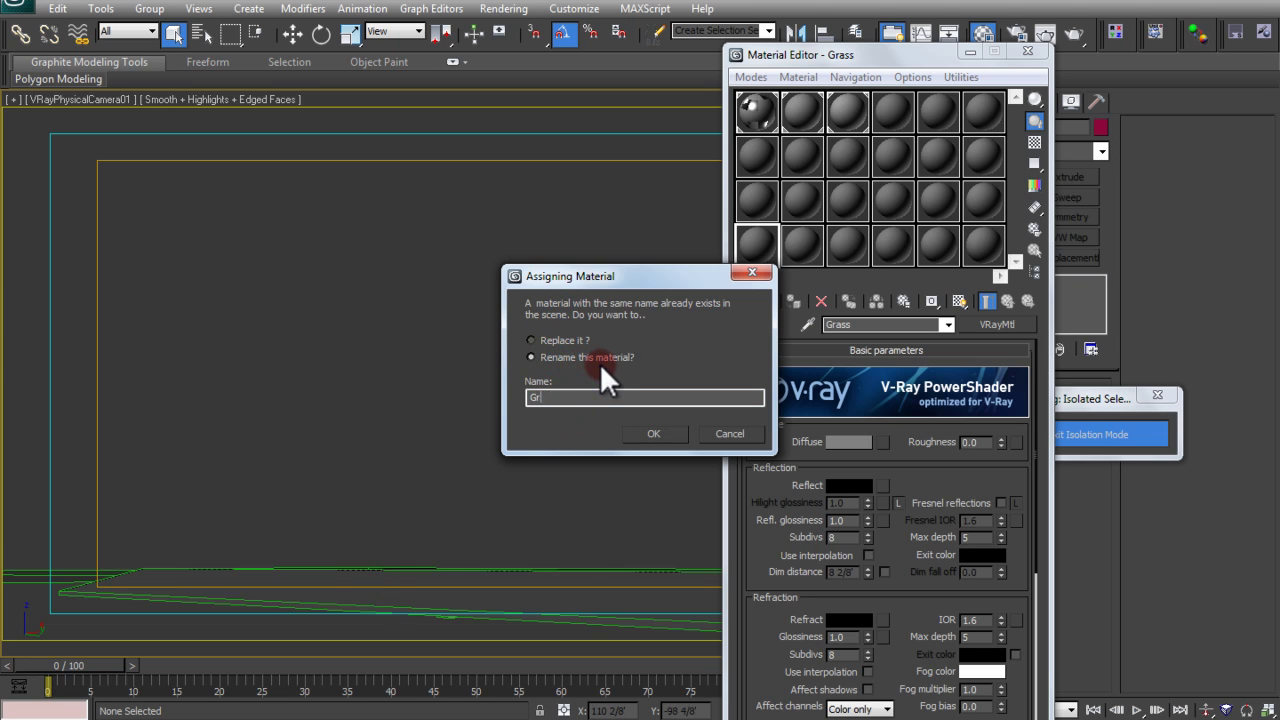
text(Real Grass)
key(Return)
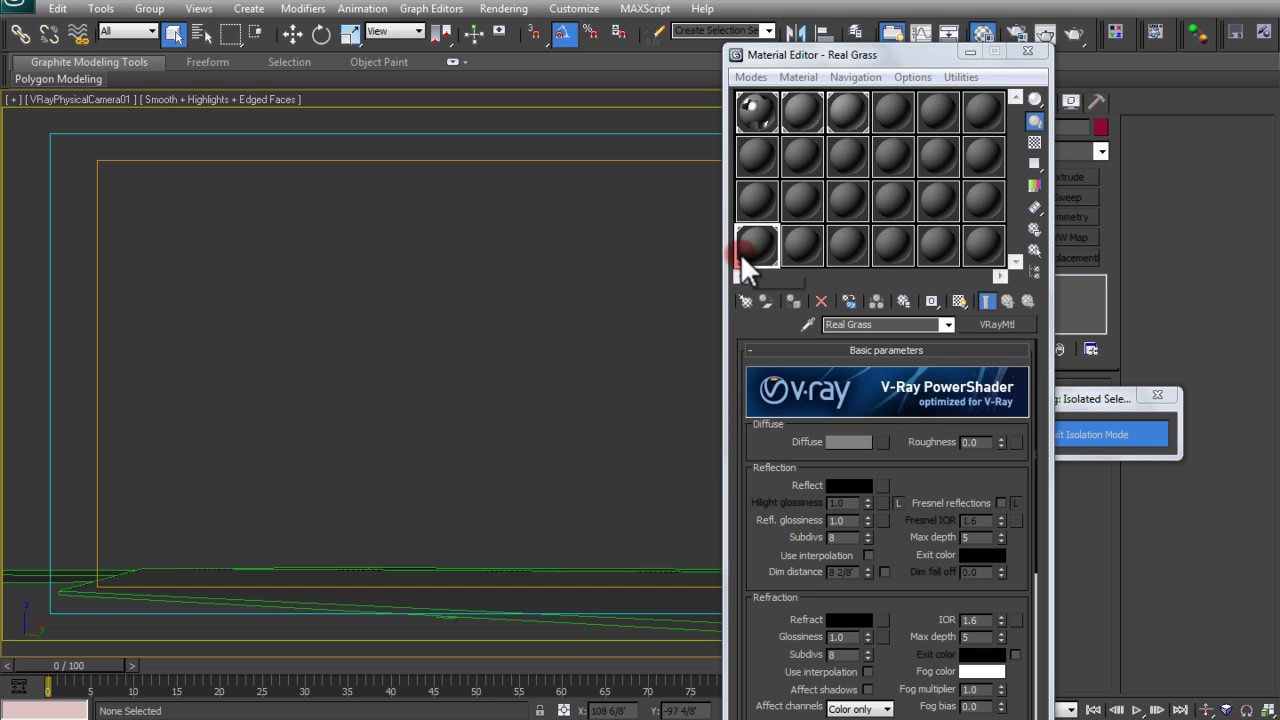
Step: Set the diffuse colour of Real Grass to a strong orange to test the assignment on the ground
click(862, 441)
click(204, 160)
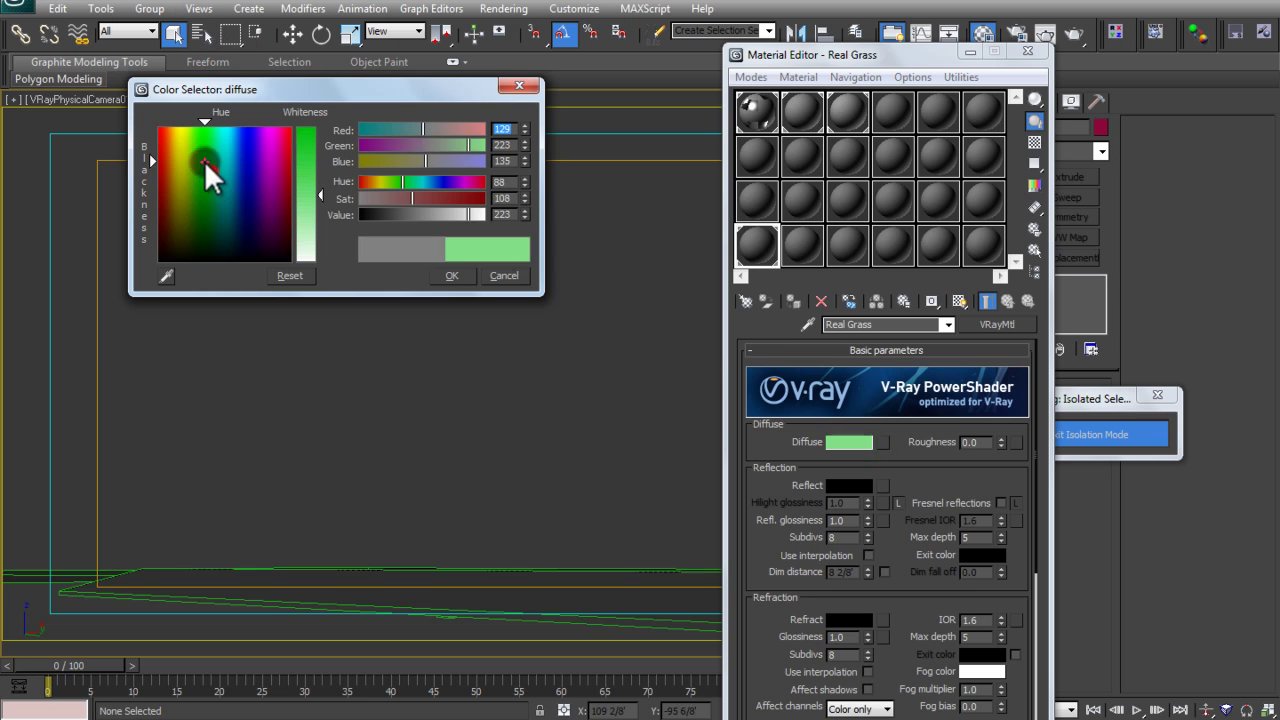
drag(420, 214, 478, 198)
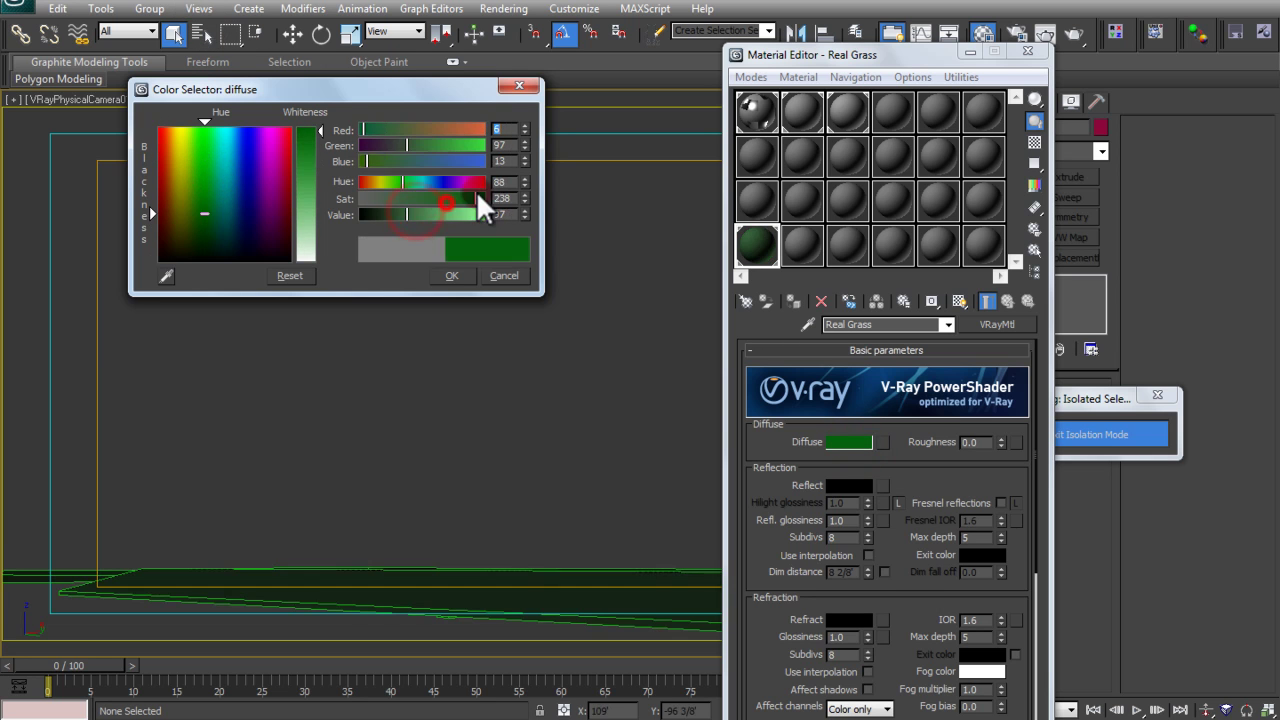
click(449, 128)
click(451, 275)
Step: Exit isolation to bring the house back and move the material editor clear of the camera view
drag(1050, 400, 470, 226)
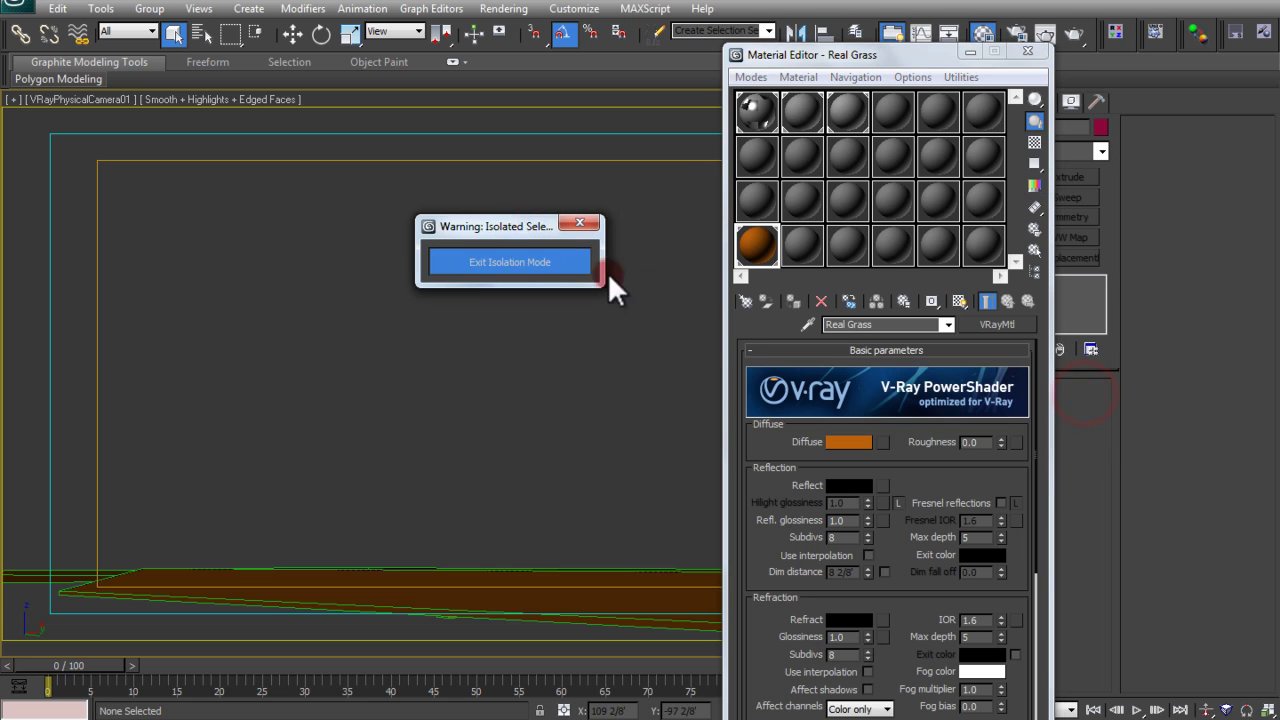
click(527, 285)
click(206, 549)
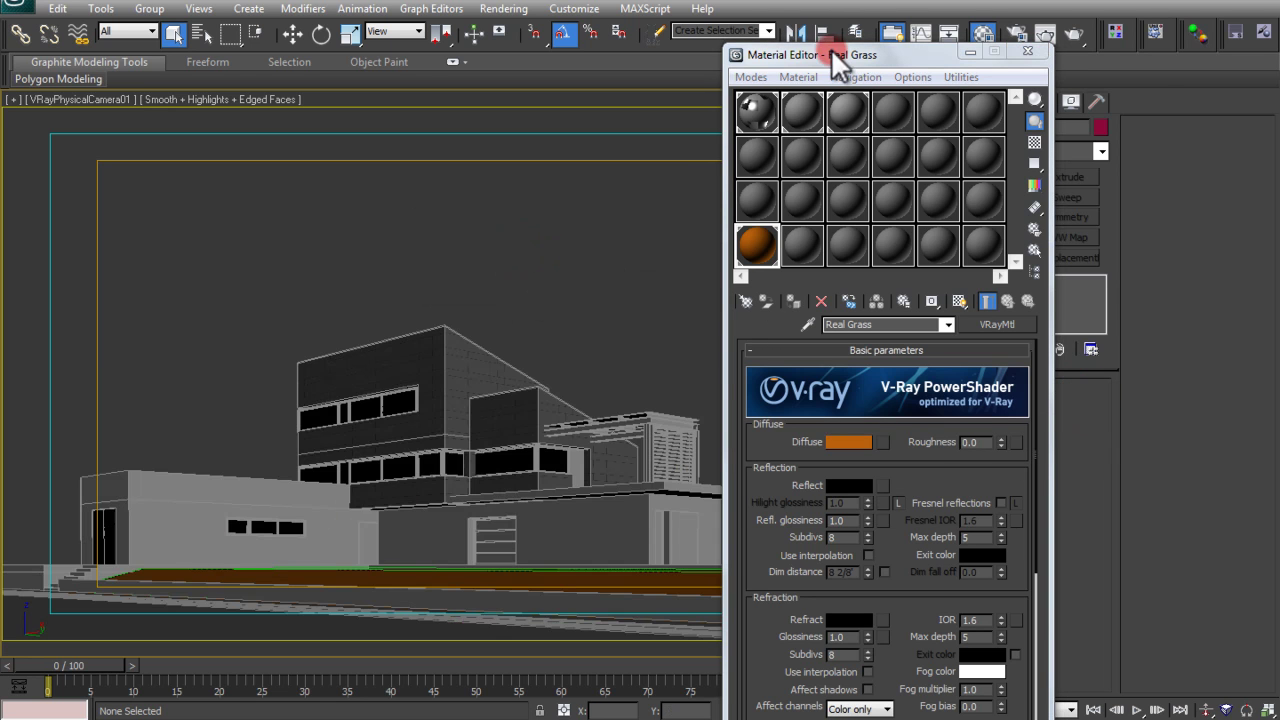
drag(831, 48, 987, 75)
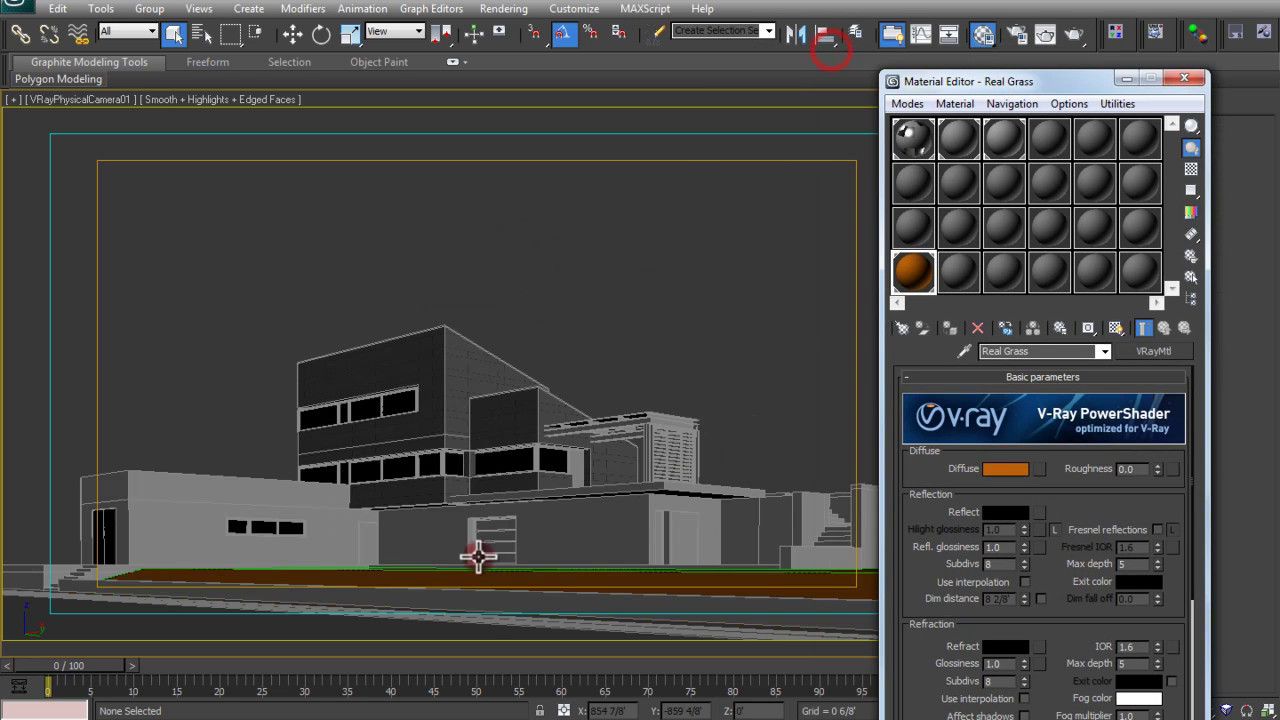
Step: Load grass01 from the textures folder as the diffuse bitmap of Real Grass and show the map in the viewport
click(1040, 468)
text(bitm)
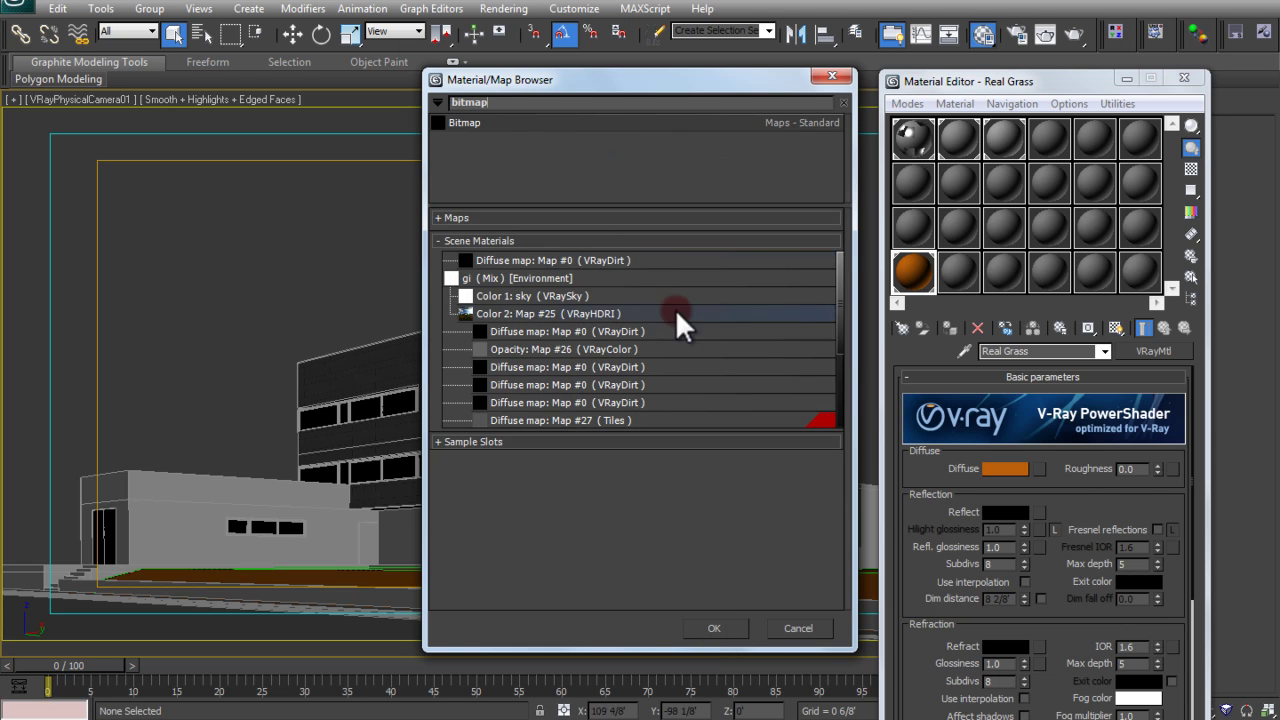
text(ap)
double_click(468, 122)
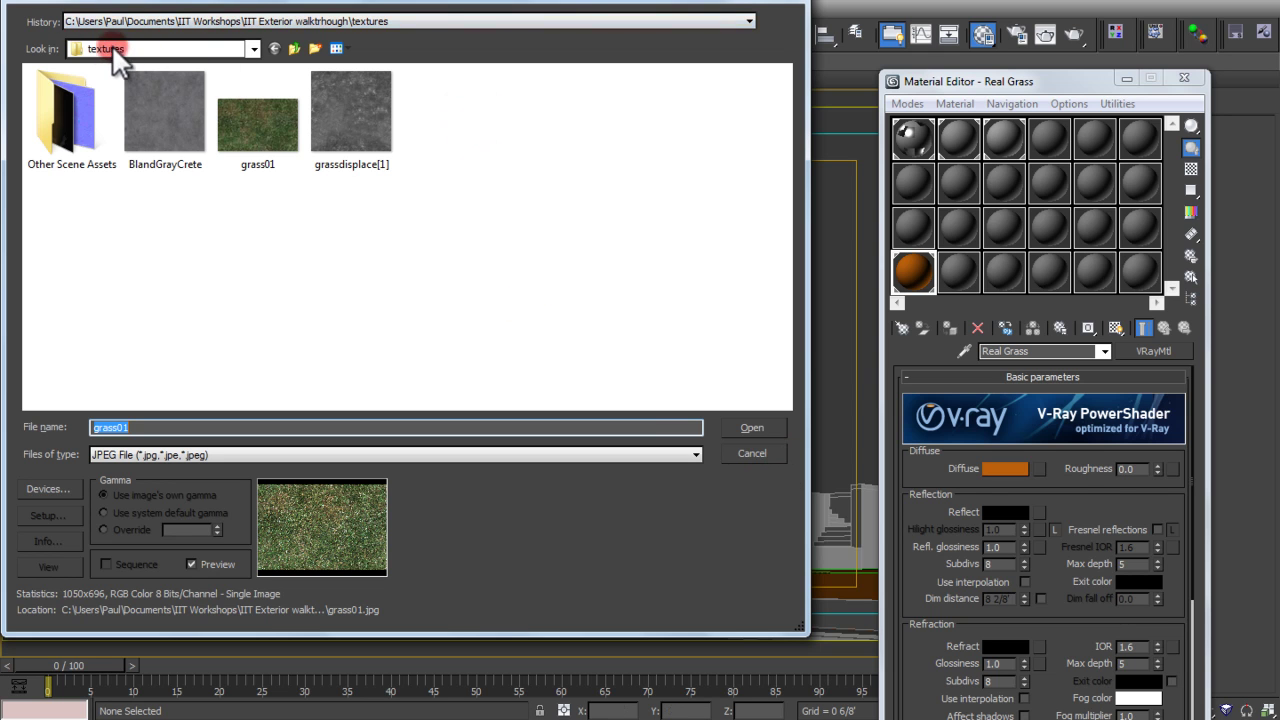
double_click(259, 108)
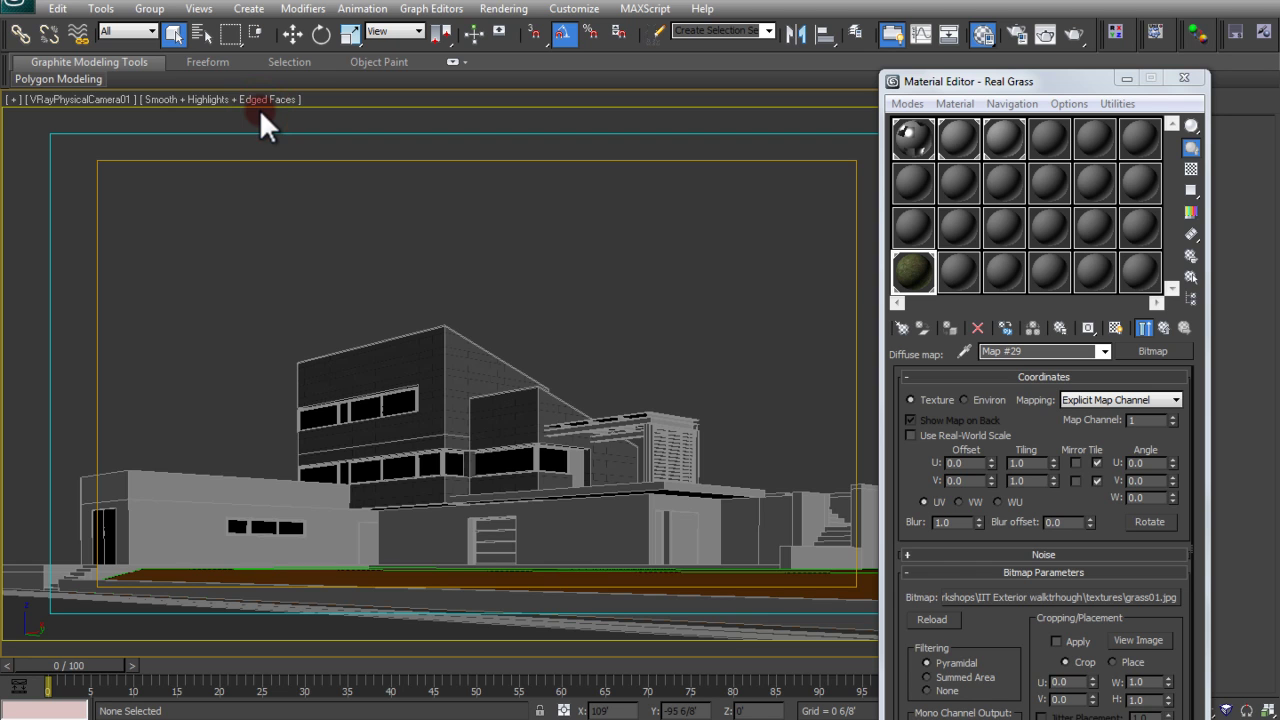
click(1113, 329)
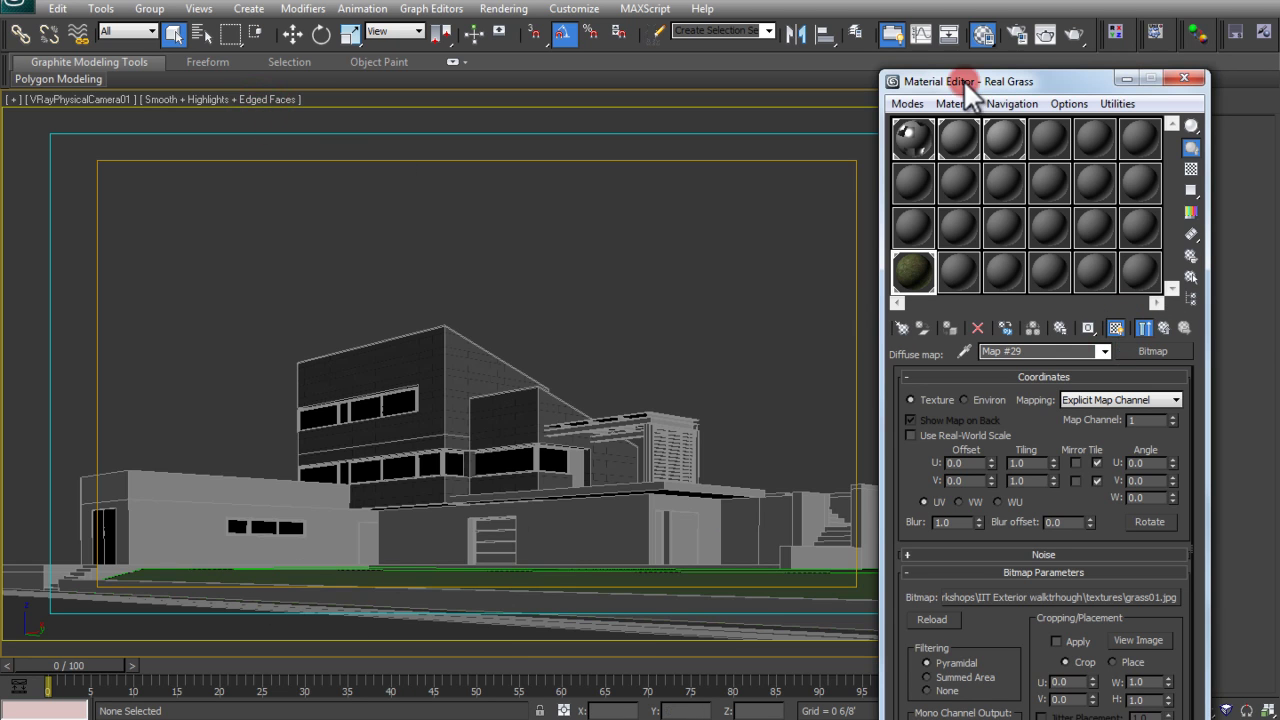
Step: Move the material editor off the modifier controls and add a UVW Map modifier to the ground object
drag(991, 80, 1277, 84)
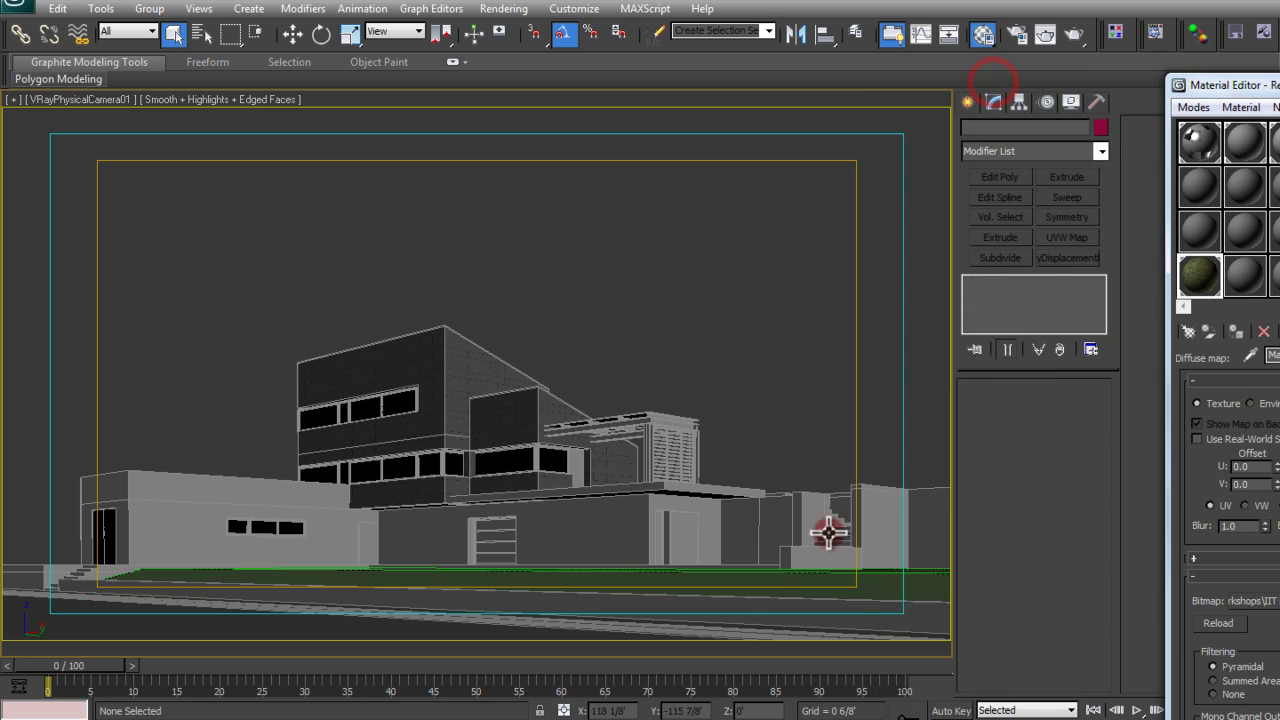
click(917, 589)
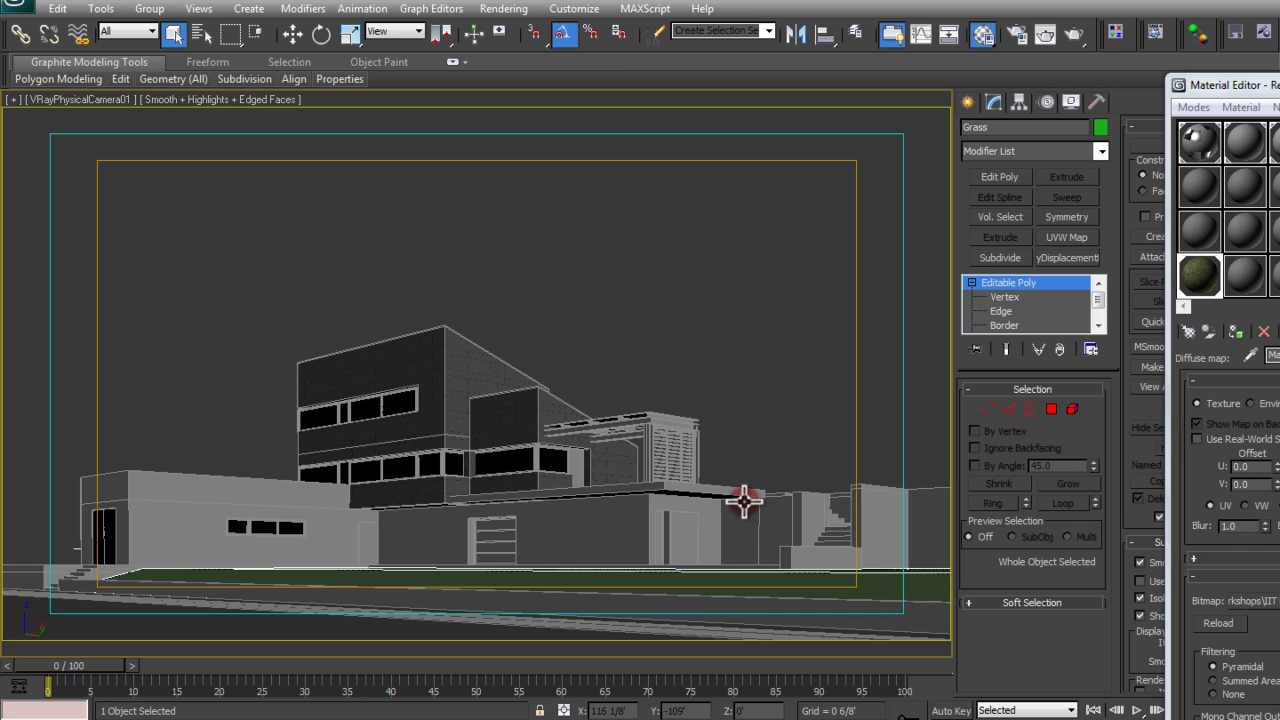
click(1010, 155)
drag(1116, 277, 1105, 259)
click(962, 166)
click(993, 150)
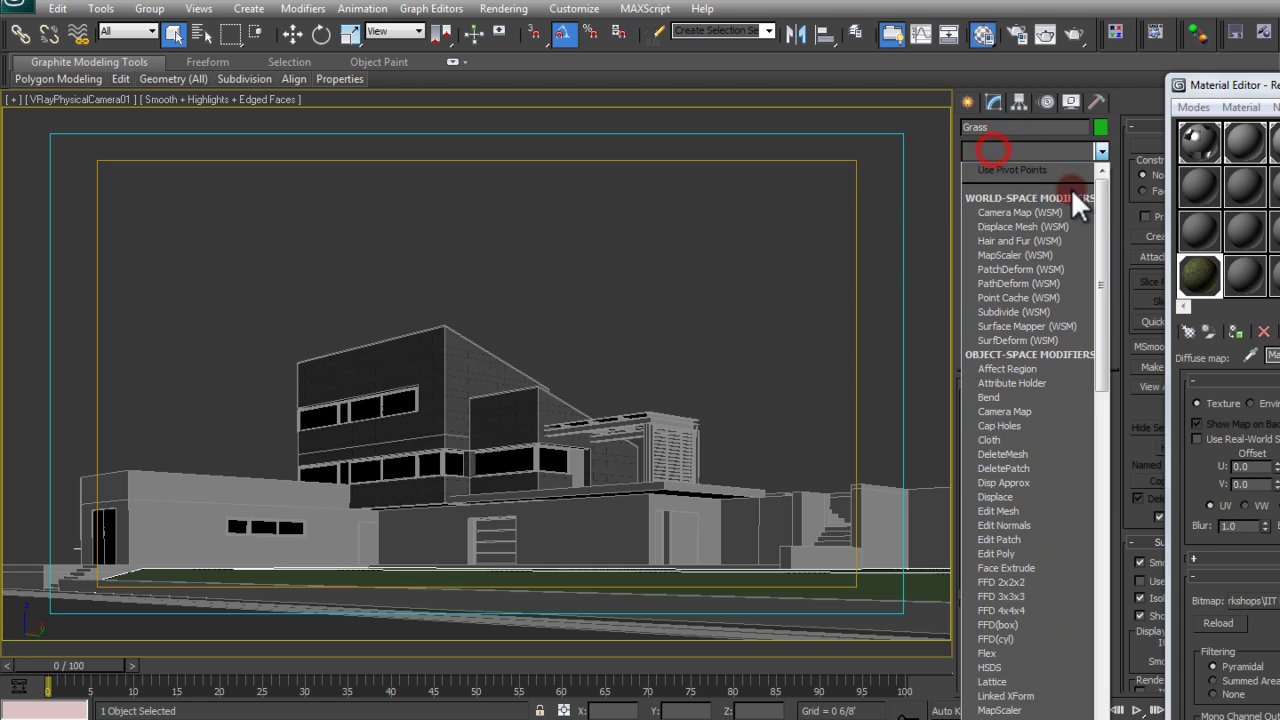
drag(1103, 194, 1120, 587)
click(1020, 584)
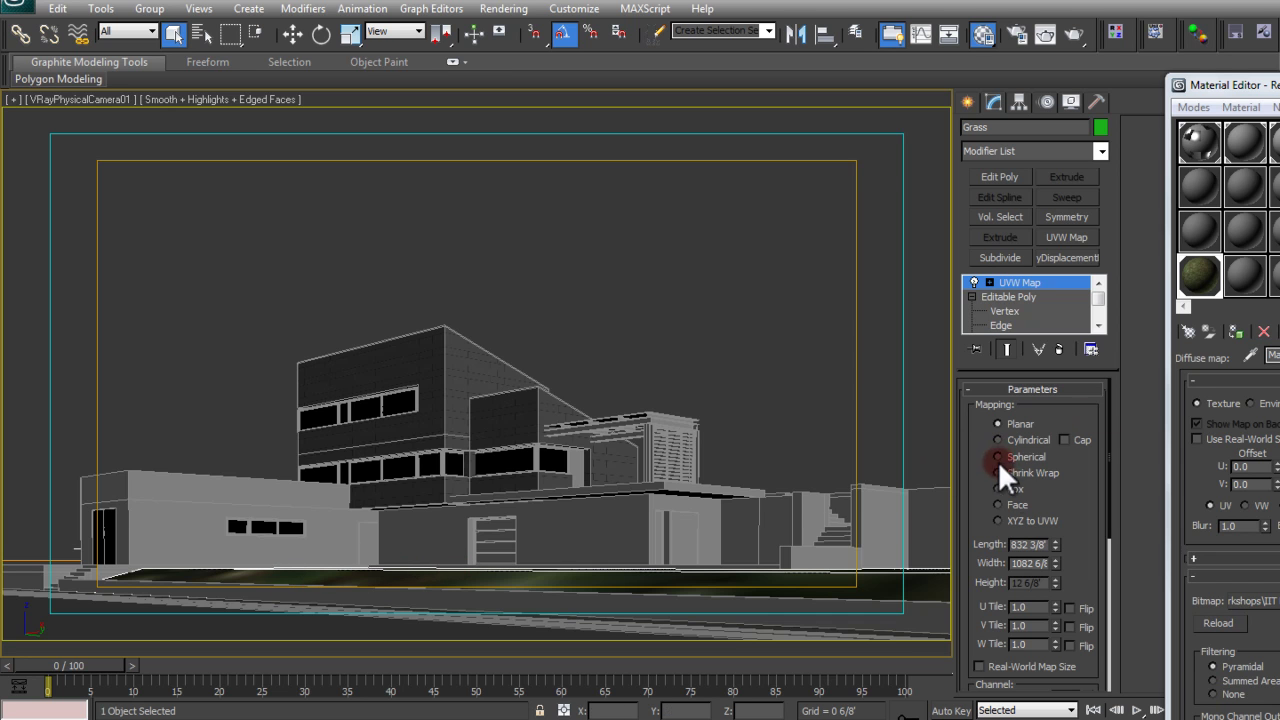
Step: Set the ground's UVW mapping to Box with length, width and height of 12'
click(1014, 487)
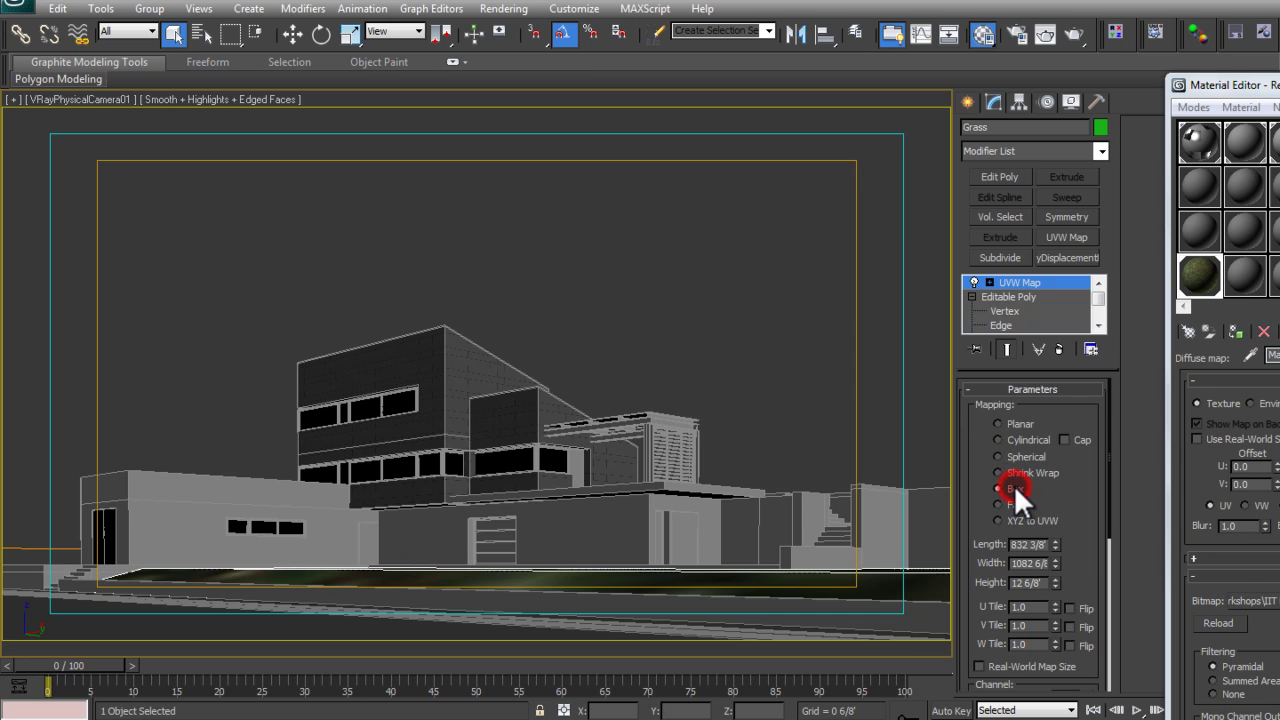
double_click(1010, 544)
text(12')
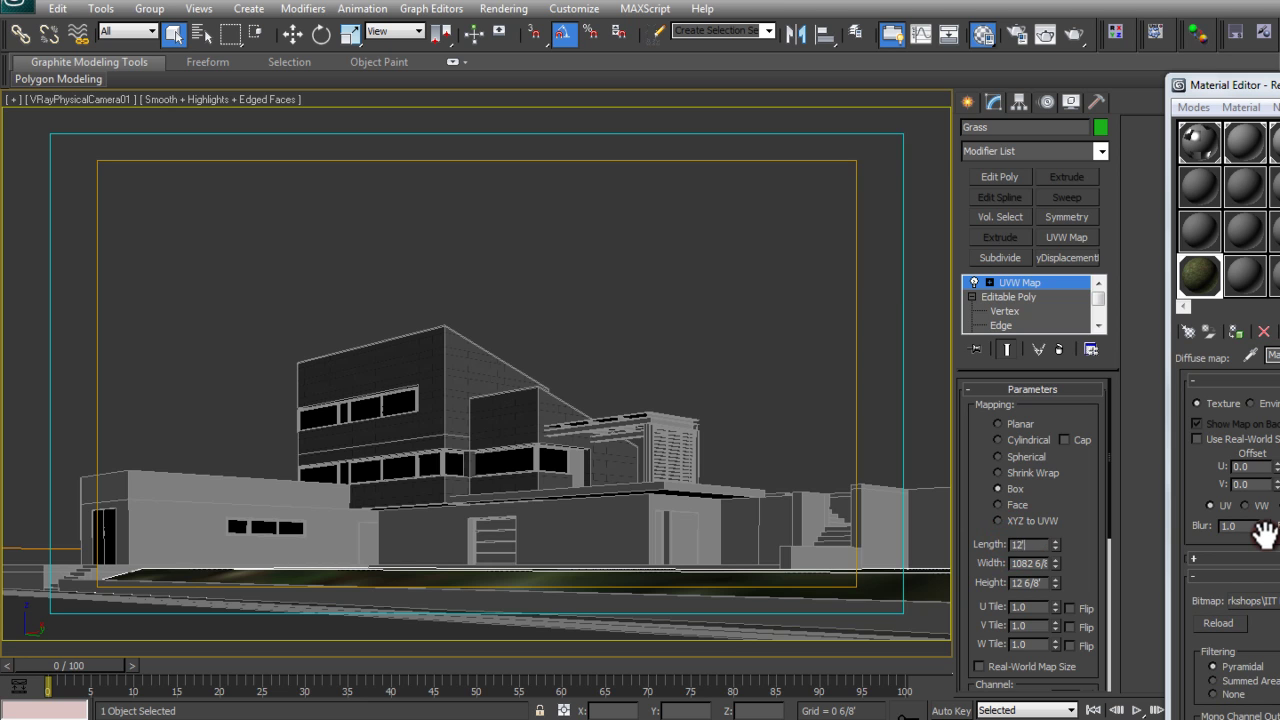
key(Tab)
text(12')
key(Tab)
text(12')
key(Return)
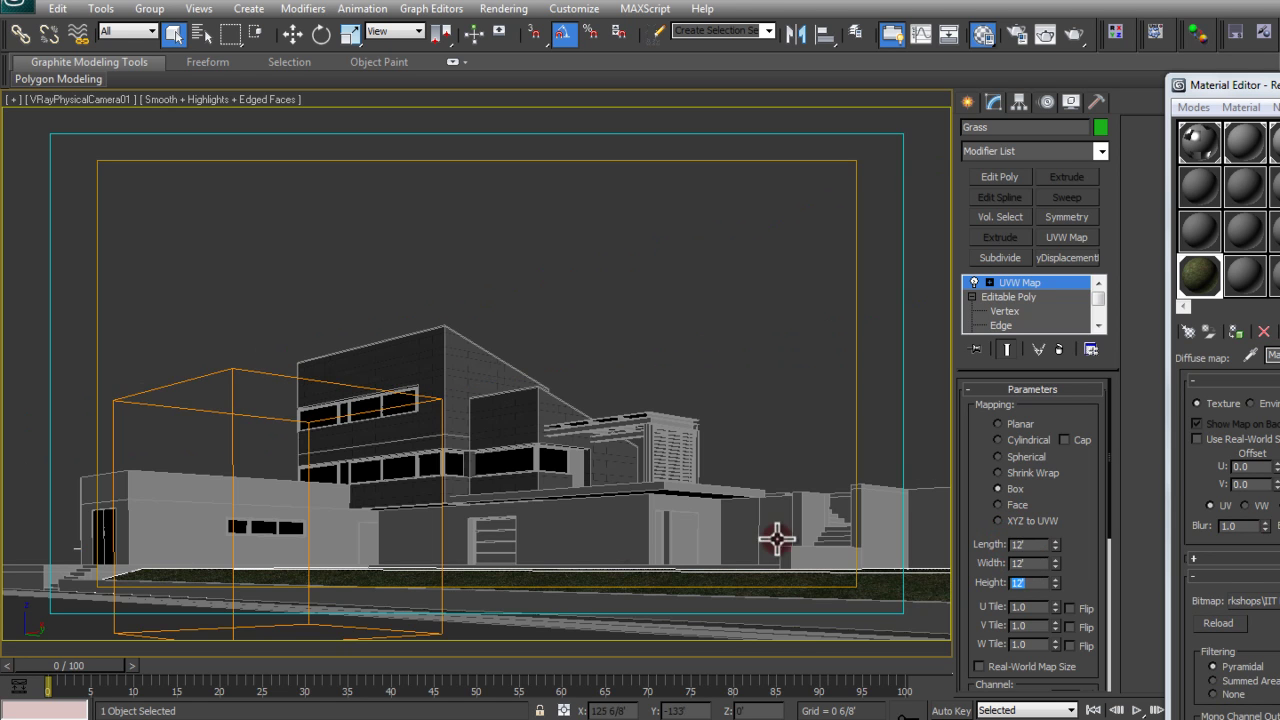
Step: Isolate the ground and examine the grass texture's tiling from above and at an angle
right_click(623, 564)
click(696, 303)
key(t)
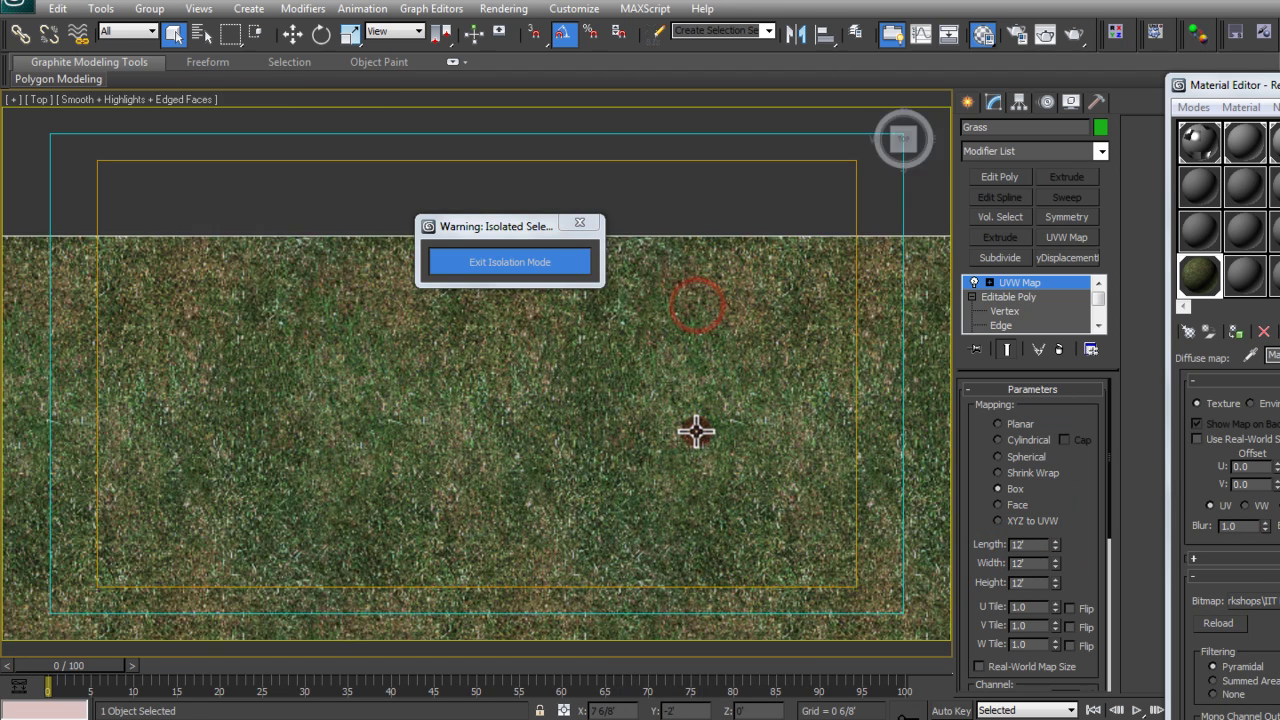
scroll(583, 480, down, 5)
alt+middle_drag(583, 480, 749, 557)
scroll(414, 420, up, 5)
scroll(651, 471, down, 2)
scroll(643, 497, down, 2)
mouse_move(710, 415)
middle_down()
mouse_move(720, 409)
mouse_move(728, 432)
middle_up()
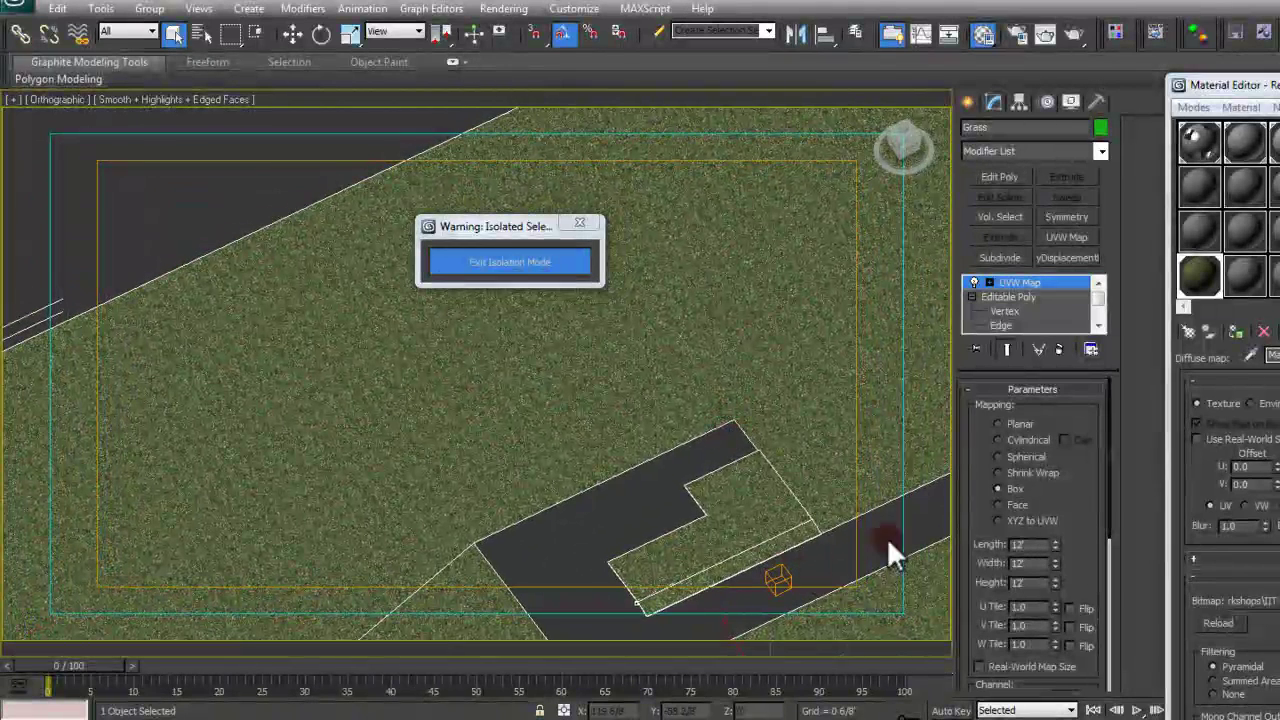
Step: Enlarge the ground's box mapping to 36' in length, width and height
double_click(1030, 544)
text(3)
key(BackSpace)
text(9)
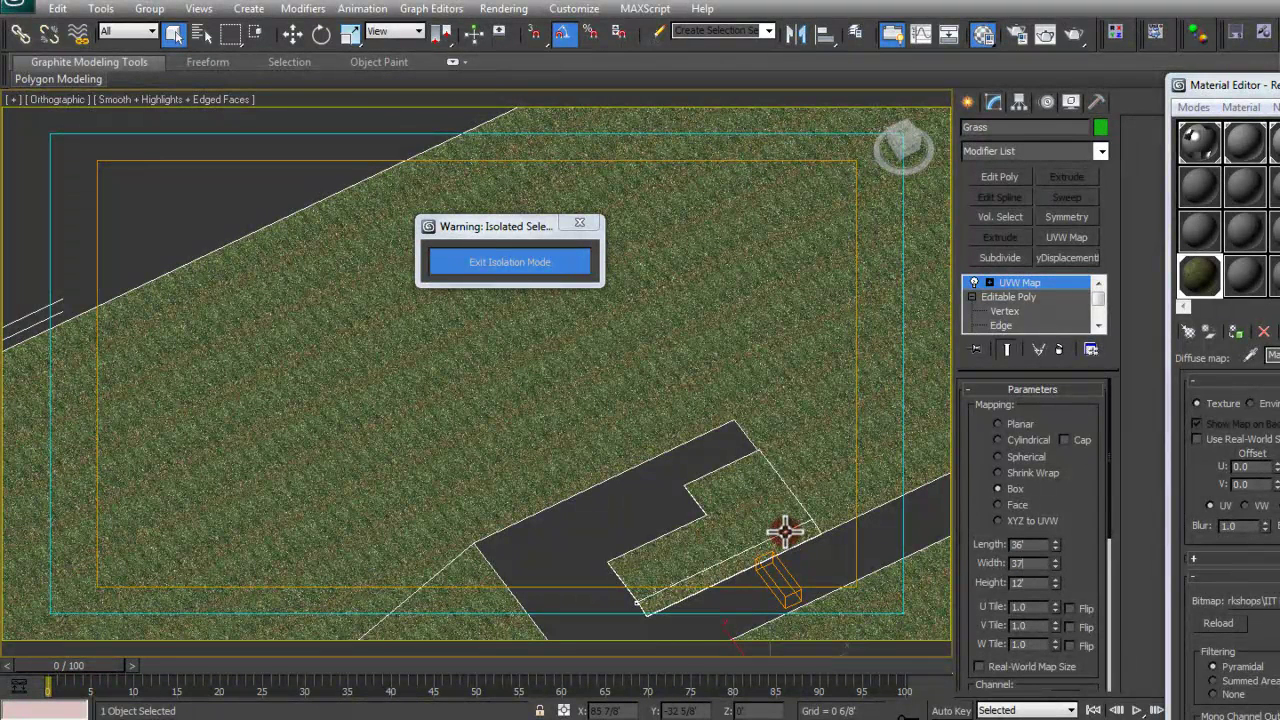
key(Tab)
text(36)
key(Return)
Step: Return to the camera view, clear the selection and exit isolation to show the whole house
key(c)
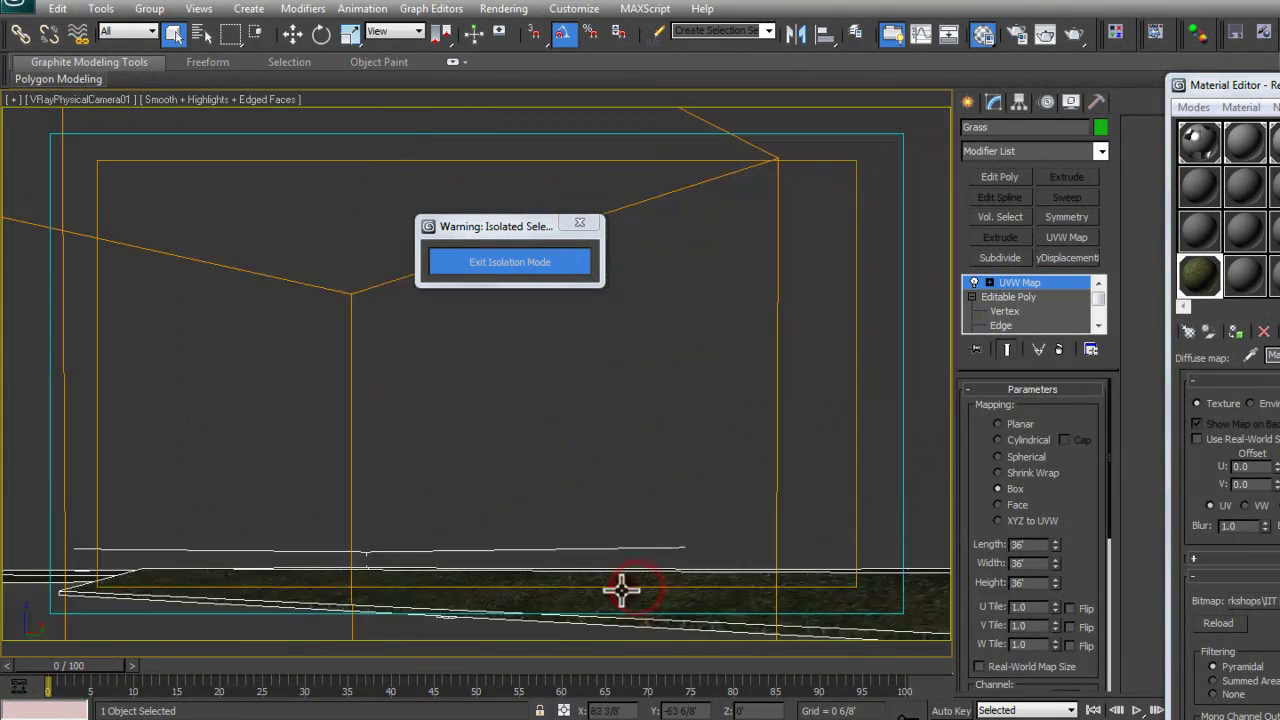
click(600, 337)
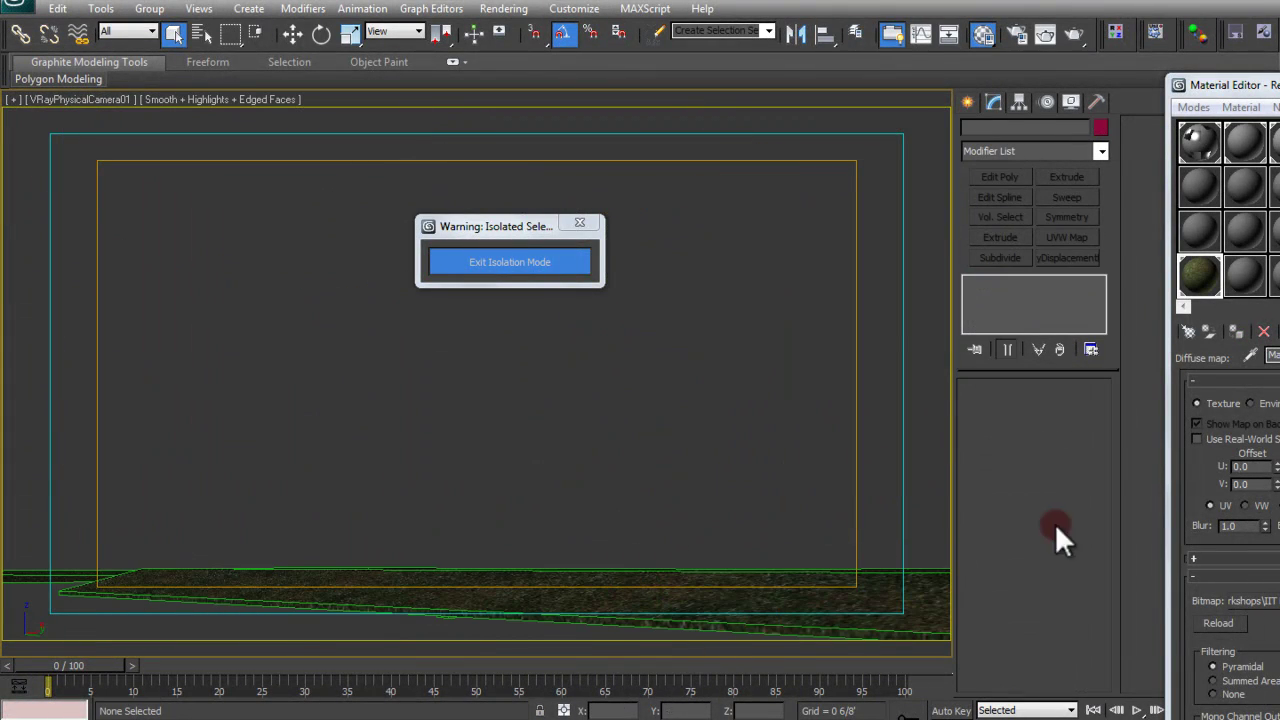
click(578, 263)
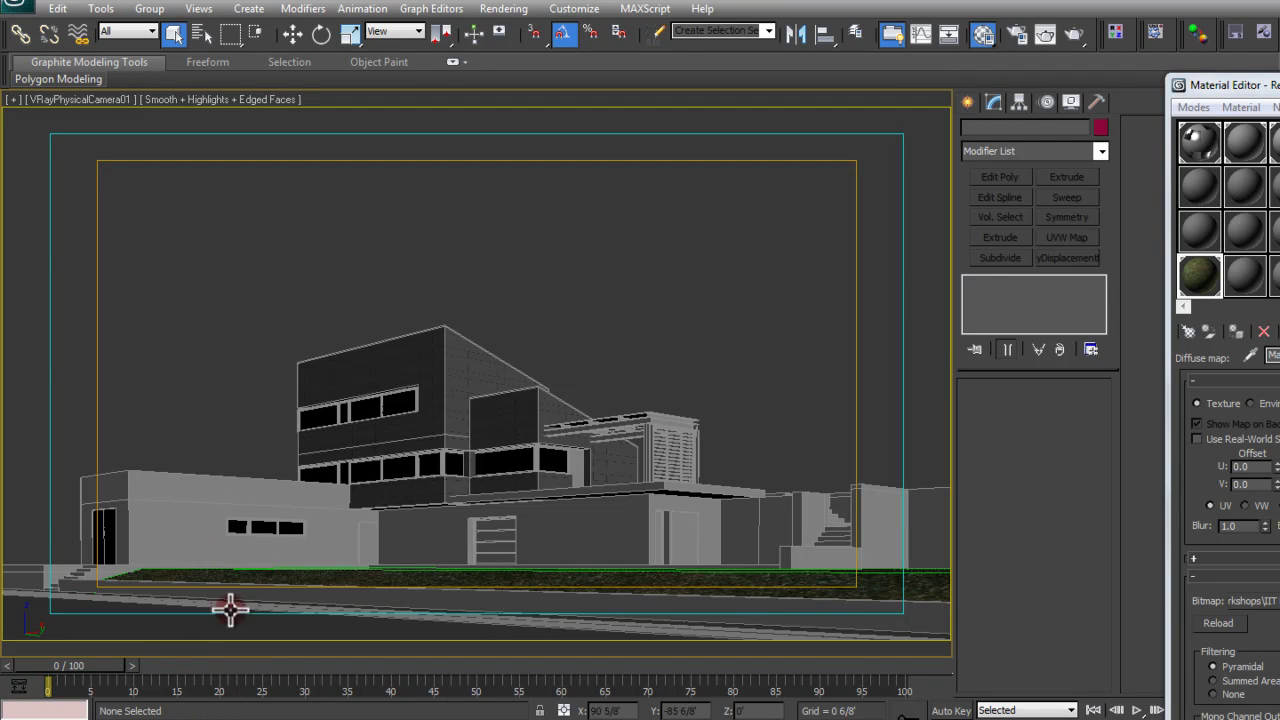
Step: Isolate the ground again and add a VRayDisplacementMod modifier set to 2D mapping (landscape)
click(614, 584)
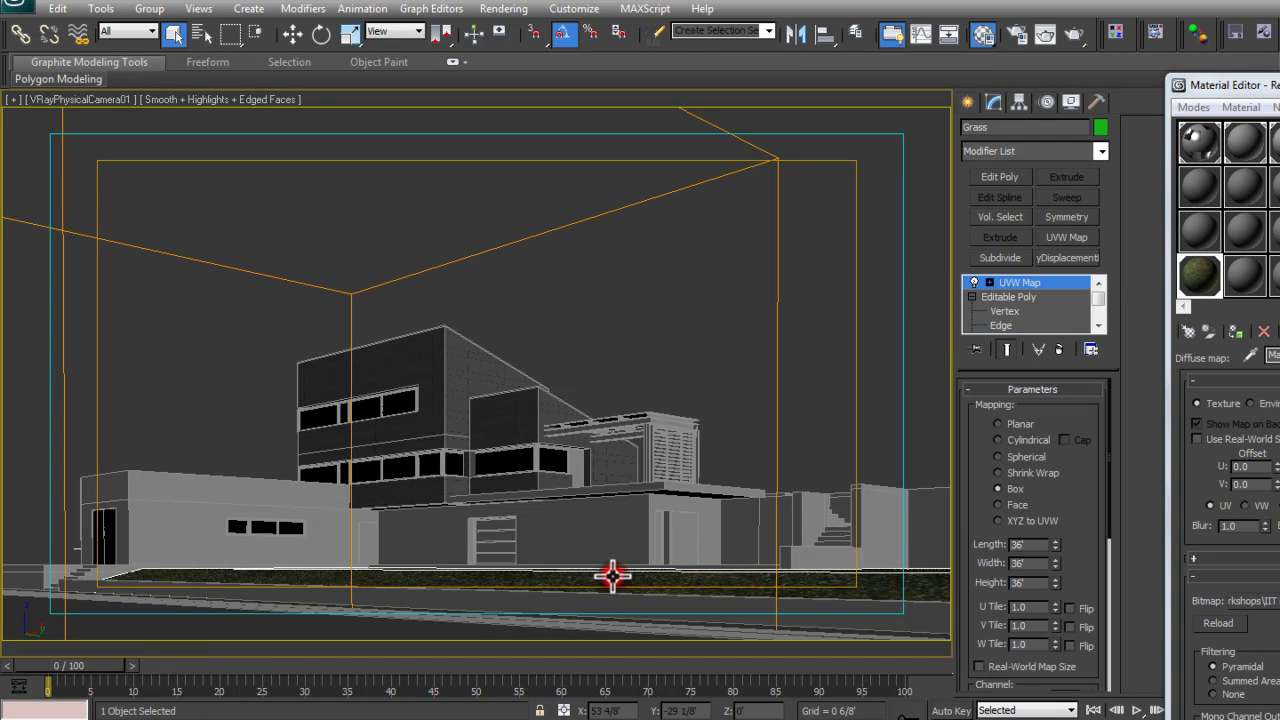
right_click(611, 577)
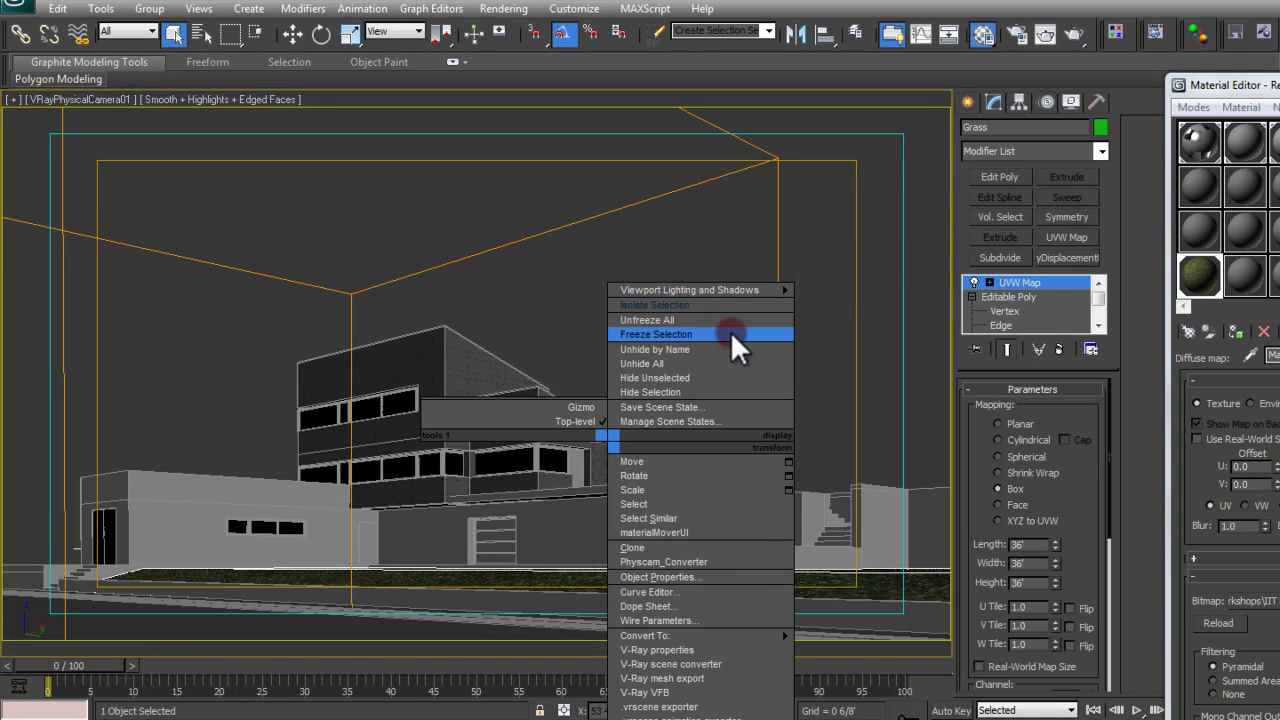
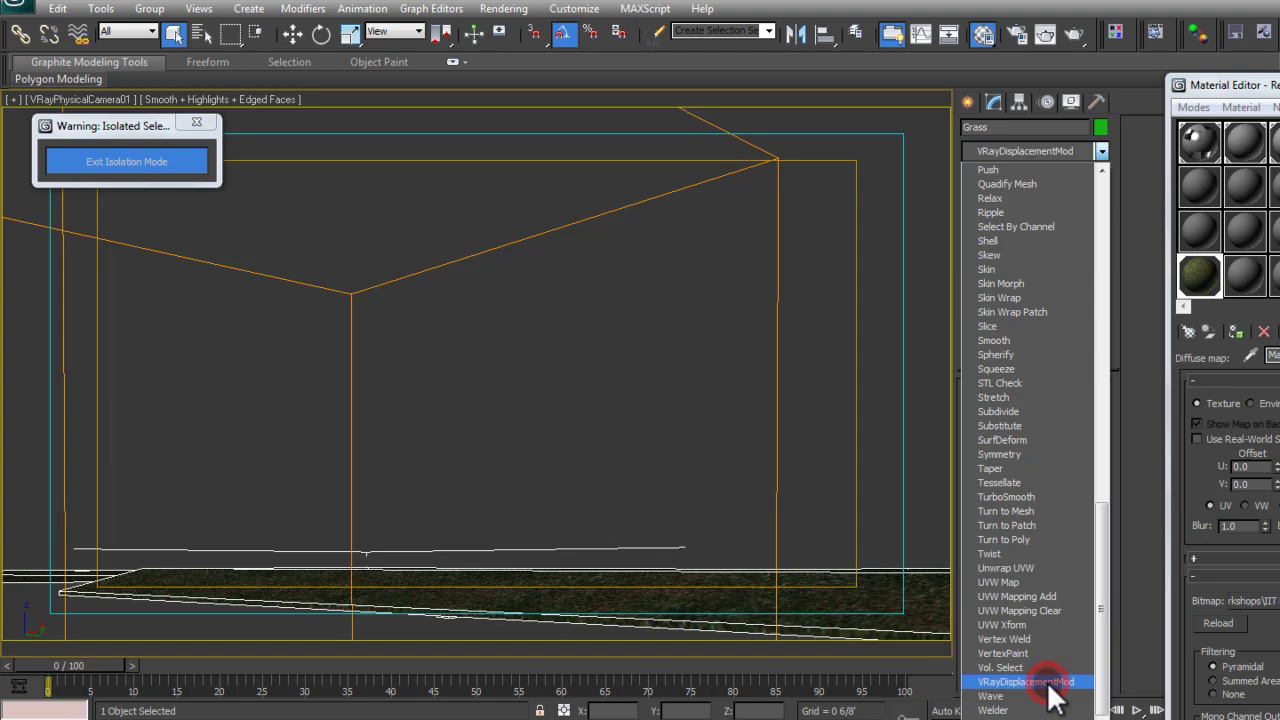
click(1046, 680)
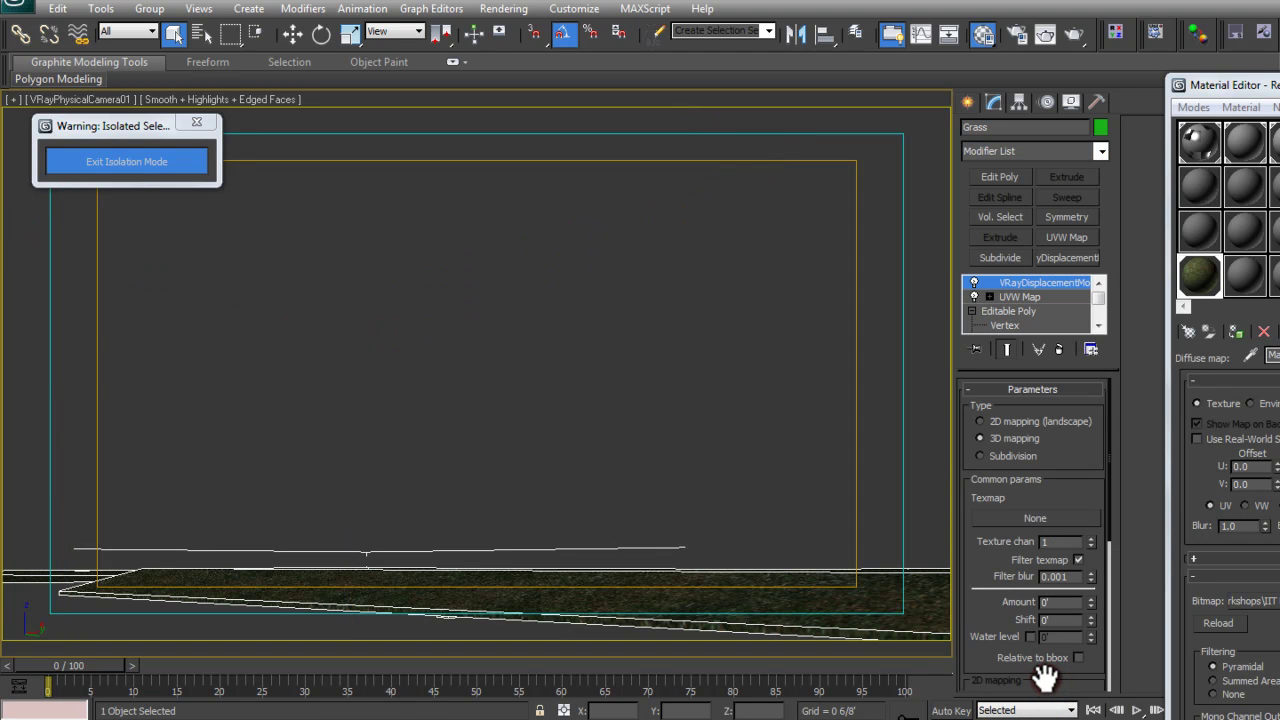
click(992, 422)
Step: Load the grassdisplace[1] image as a bitmap texmap for the ground's VRayDisplacementMod modifier
click(1003, 516)
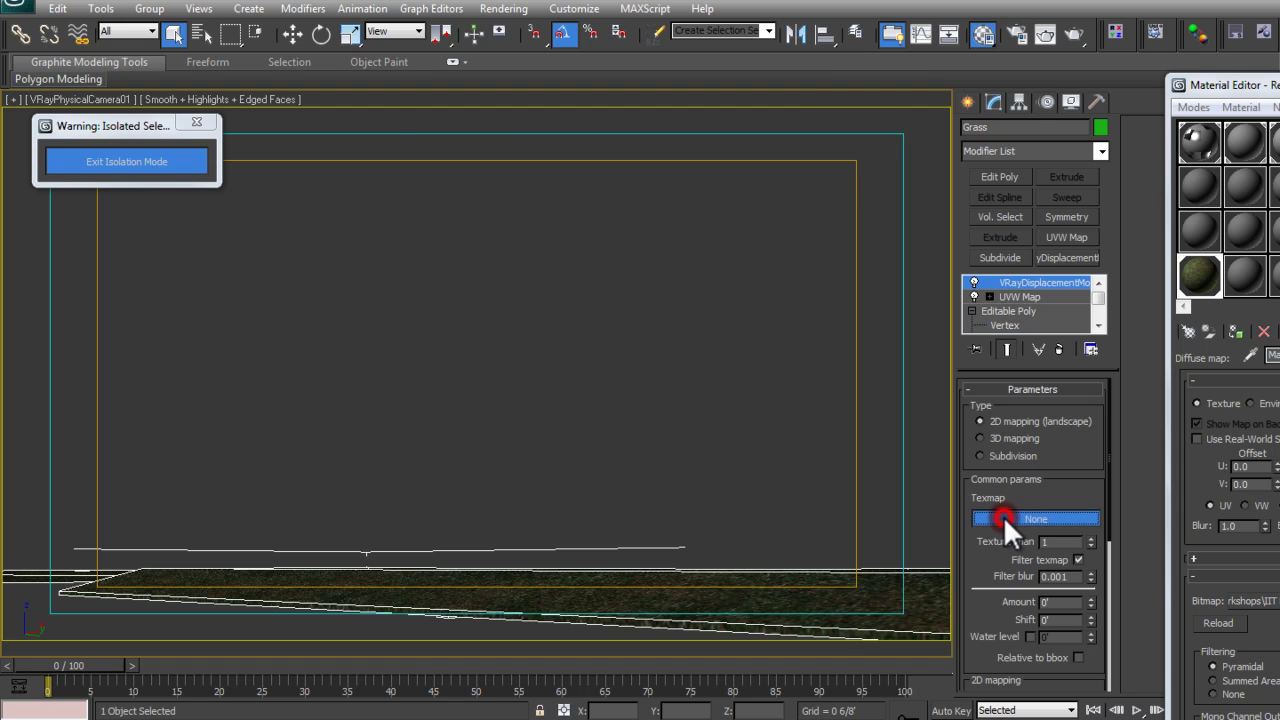
text(bitmap)
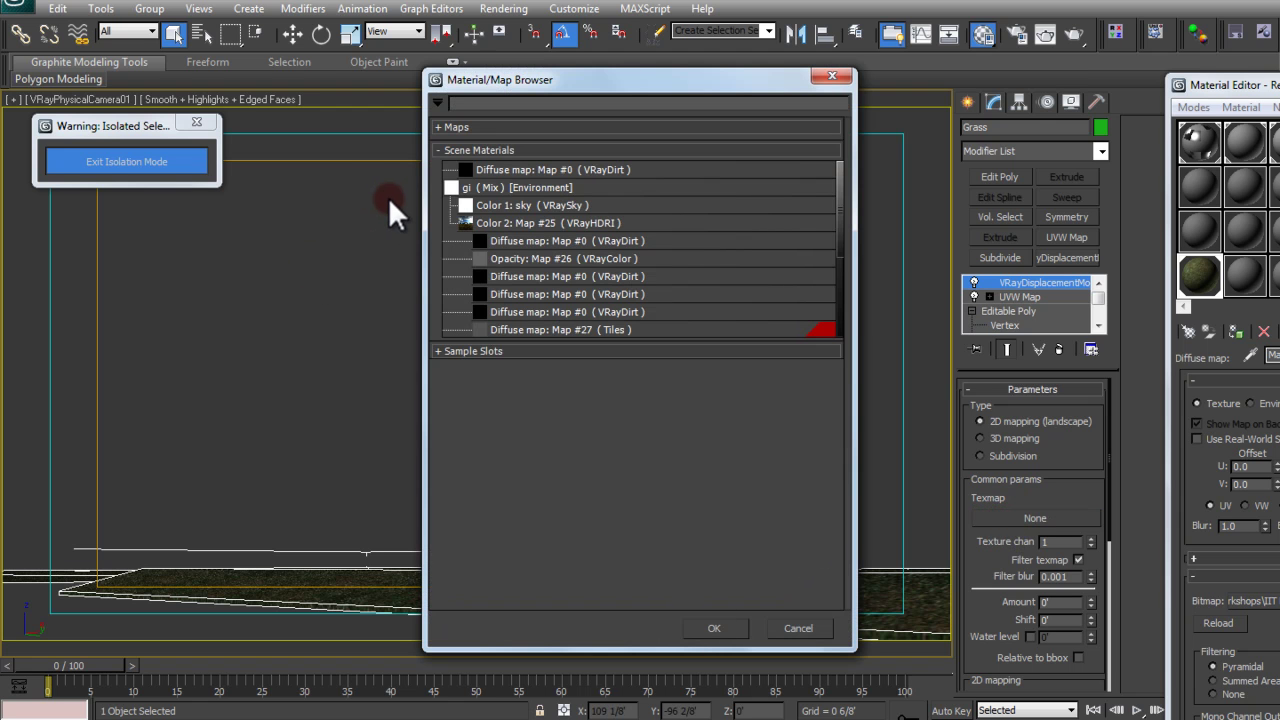
key(Return)
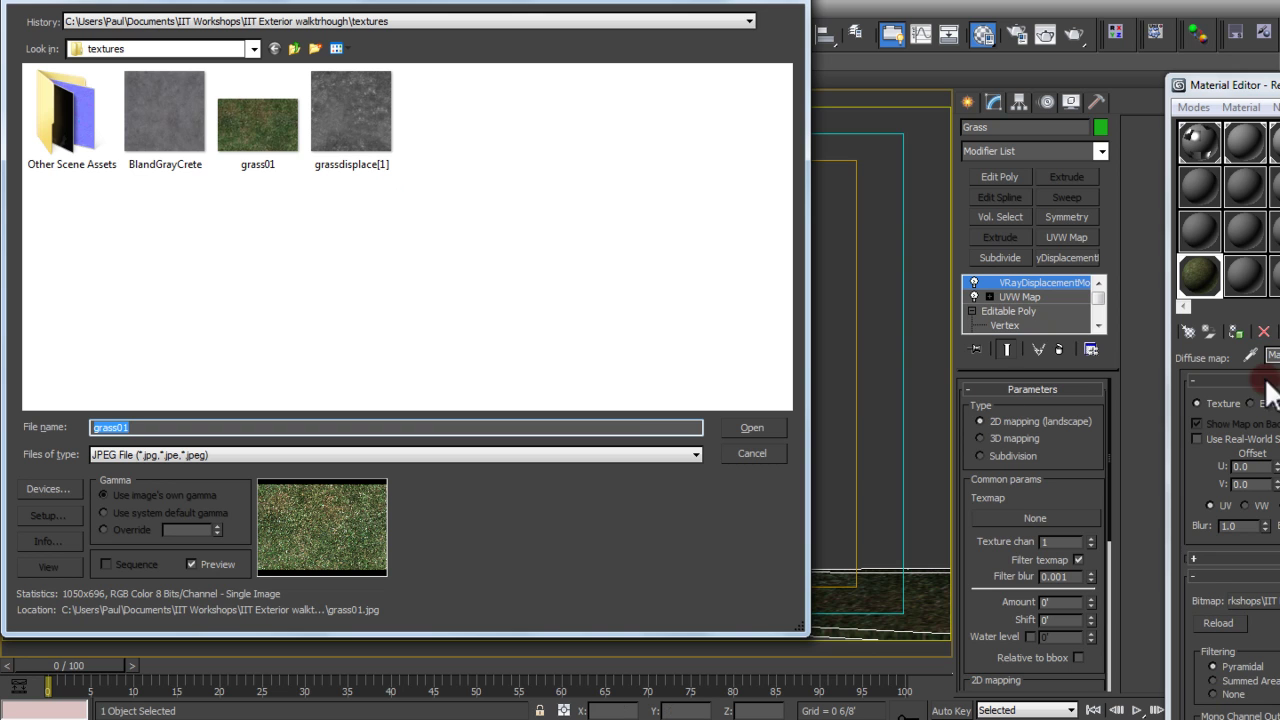
double_click(375, 121)
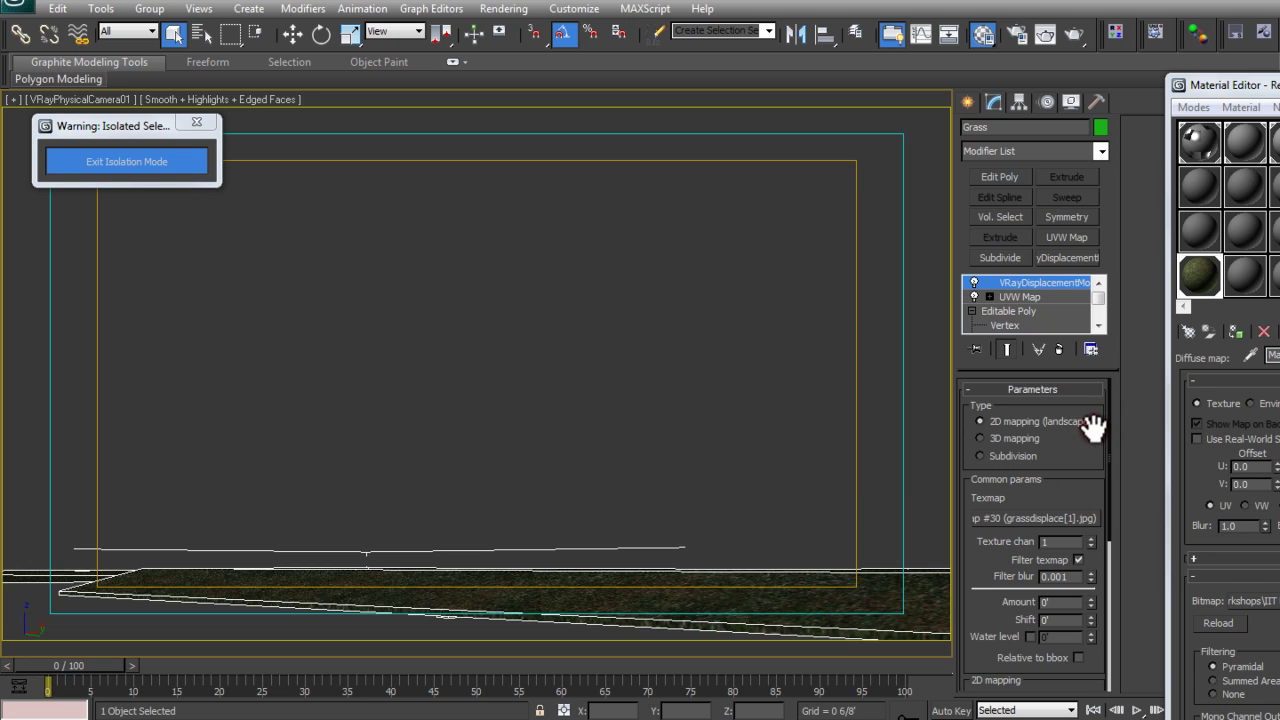
Step: Set the ground's displacement amount to 0.5 (0 4/8')
drag(1000, 560, 1000, 517)
scroll(994, 491, down, 2)
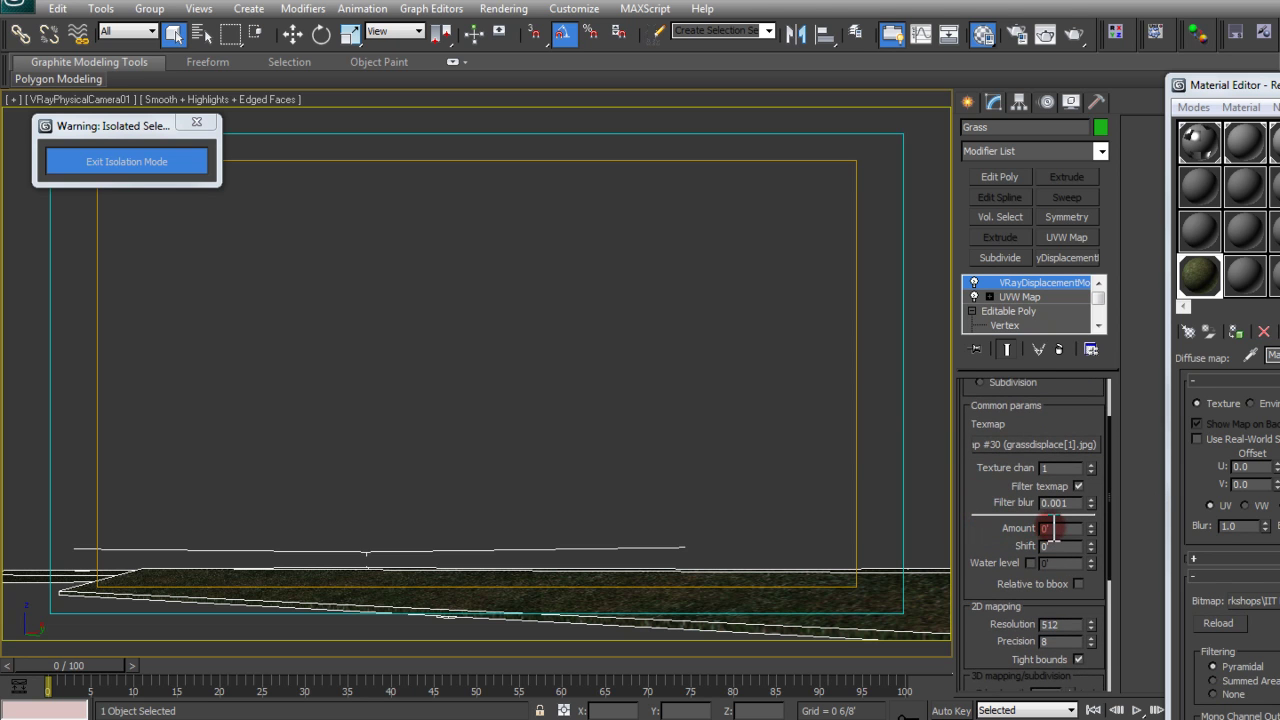
double_click(1055, 528)
text(0.5)
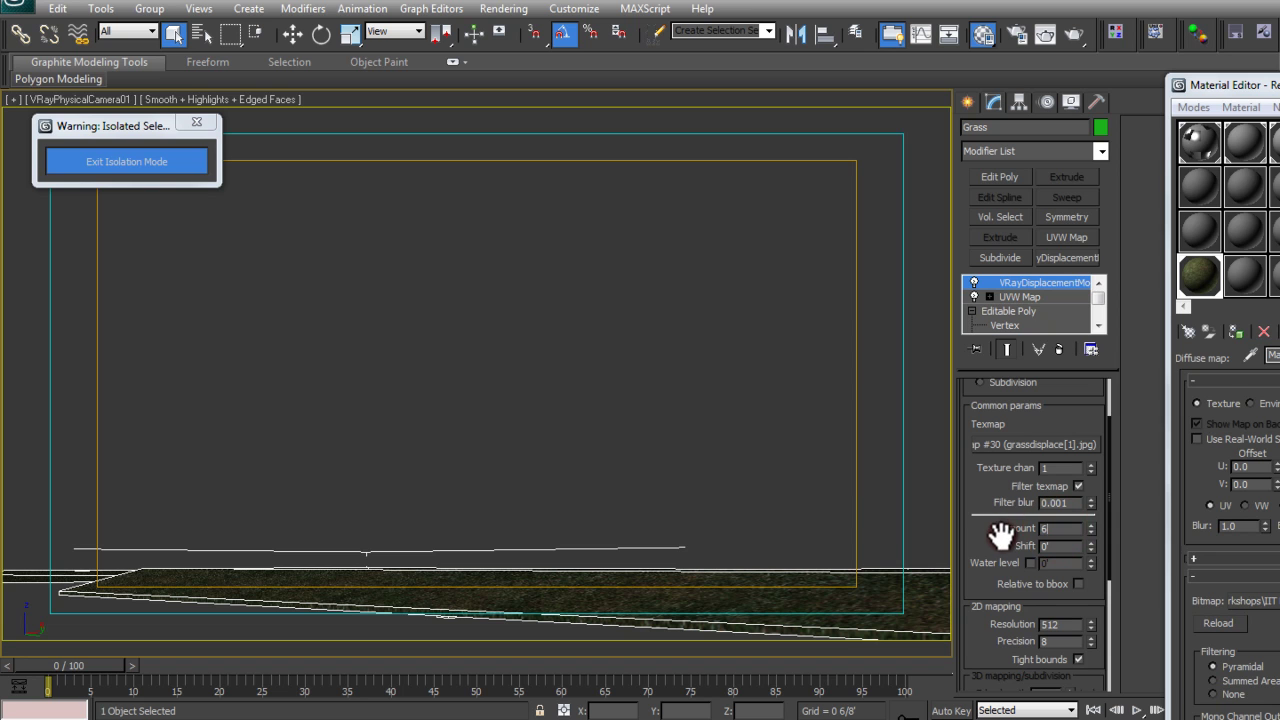
key(Return)
click(1056, 546)
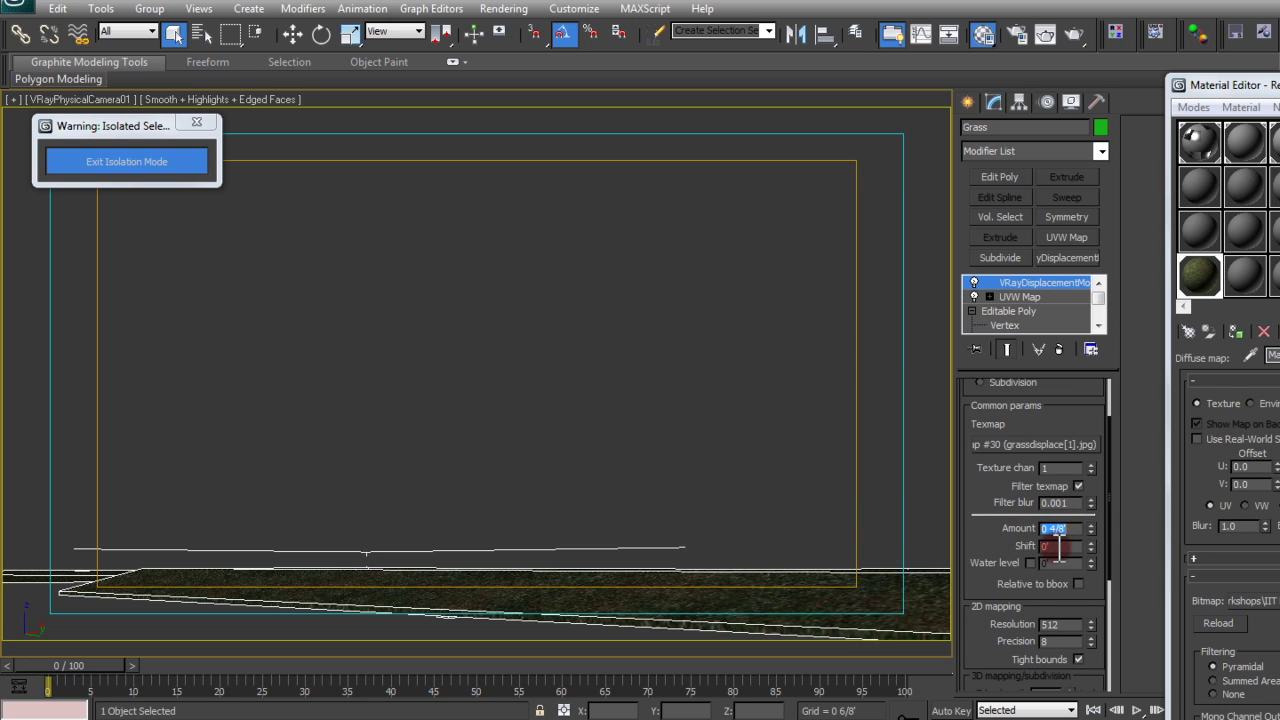
double_click(1058, 545)
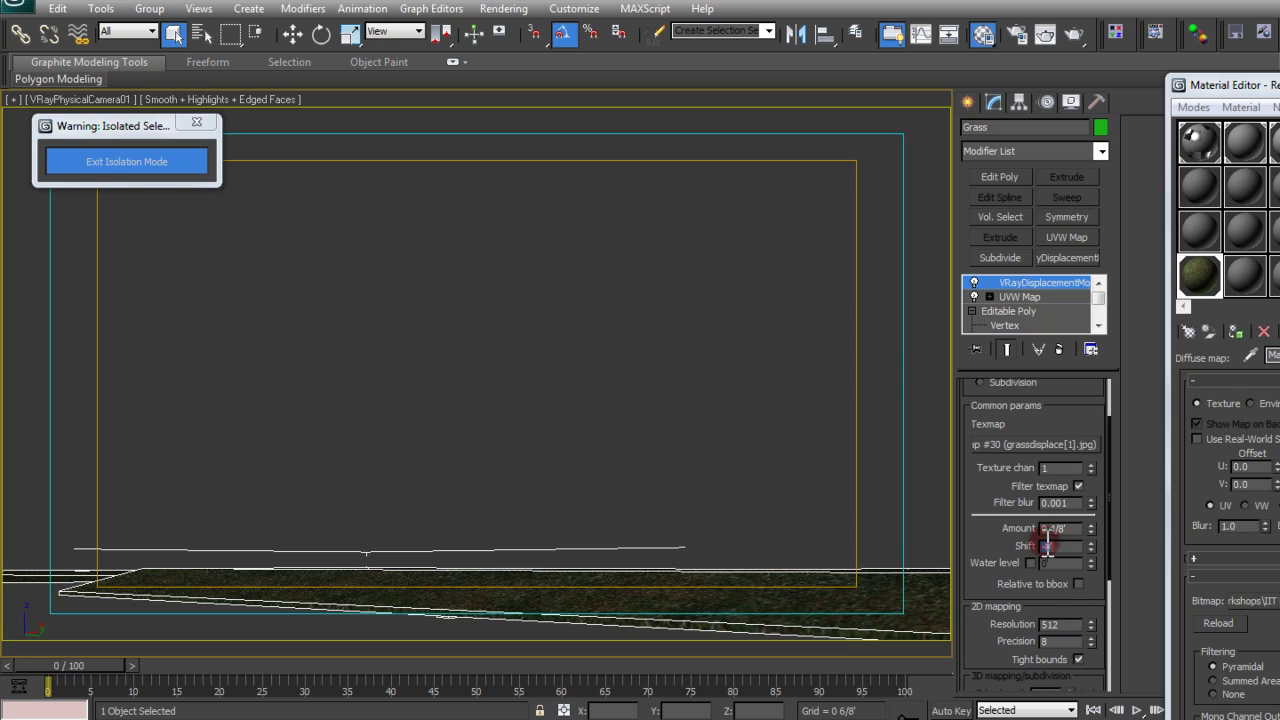
click(1053, 528)
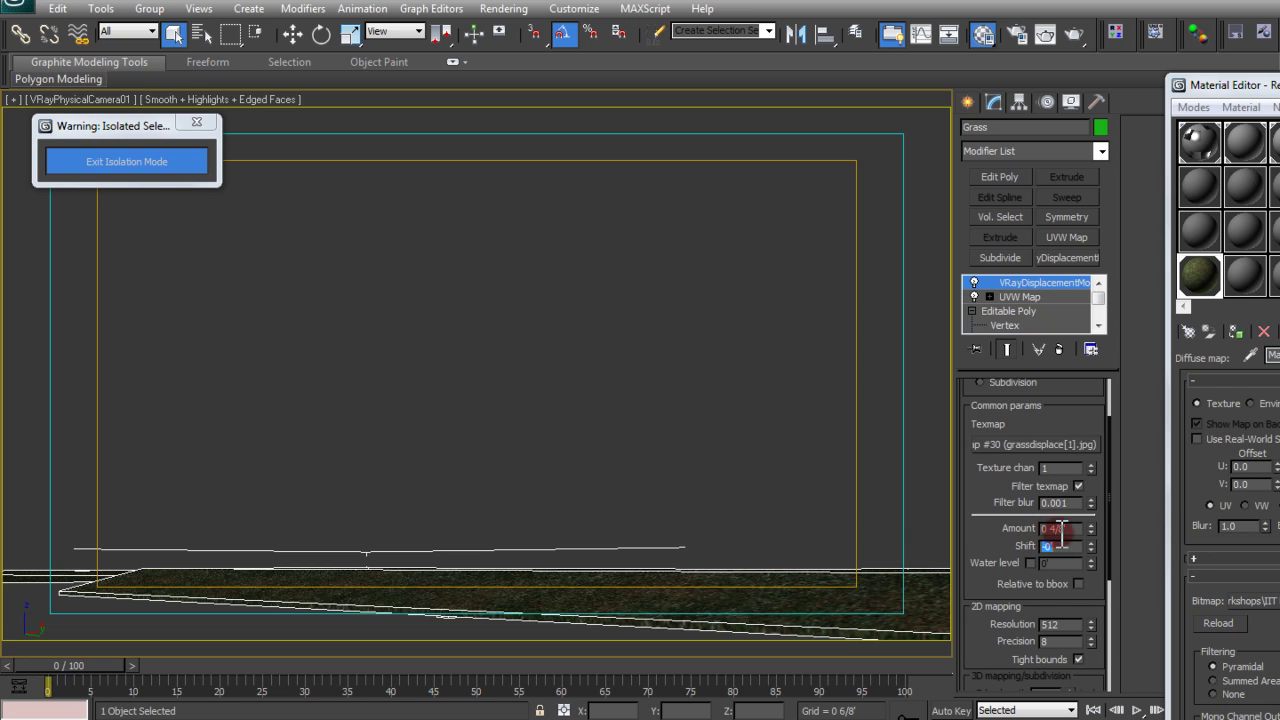
Step: Set the 2D mapping resolution to 200 and the precision to 3 for the ground's displacement
click(1060, 624)
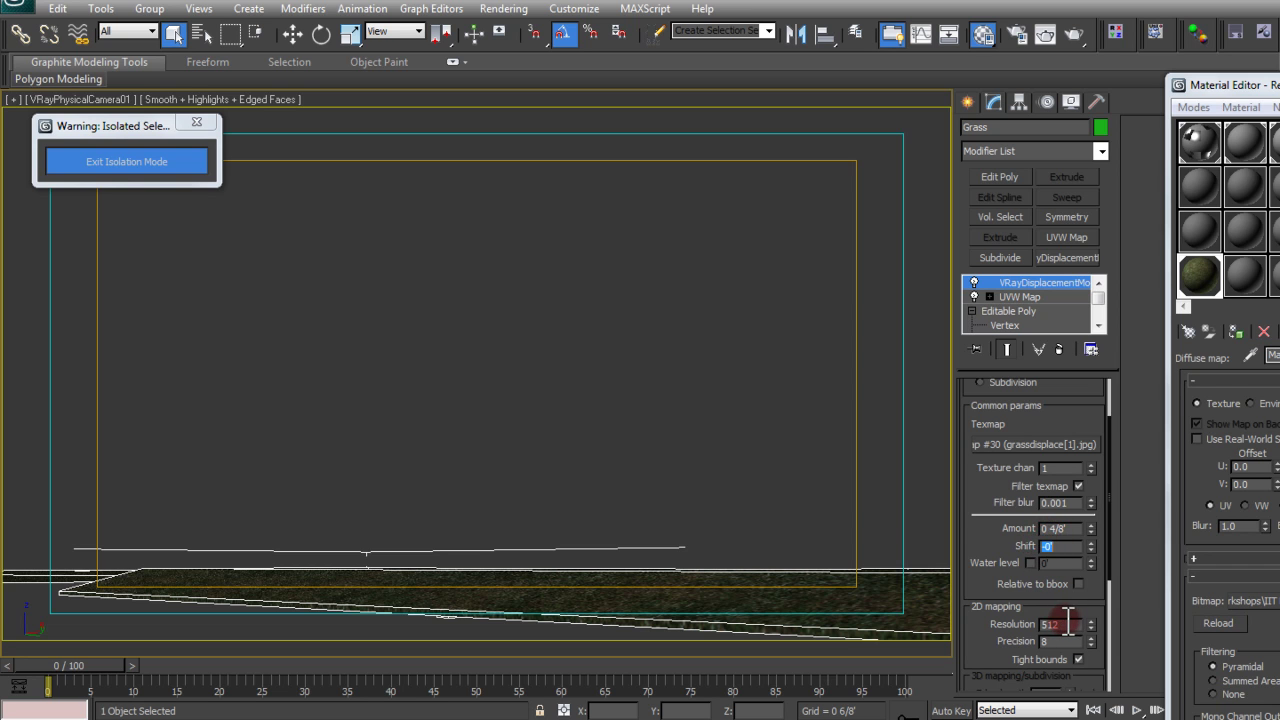
drag(1008, 629, 1020, 586)
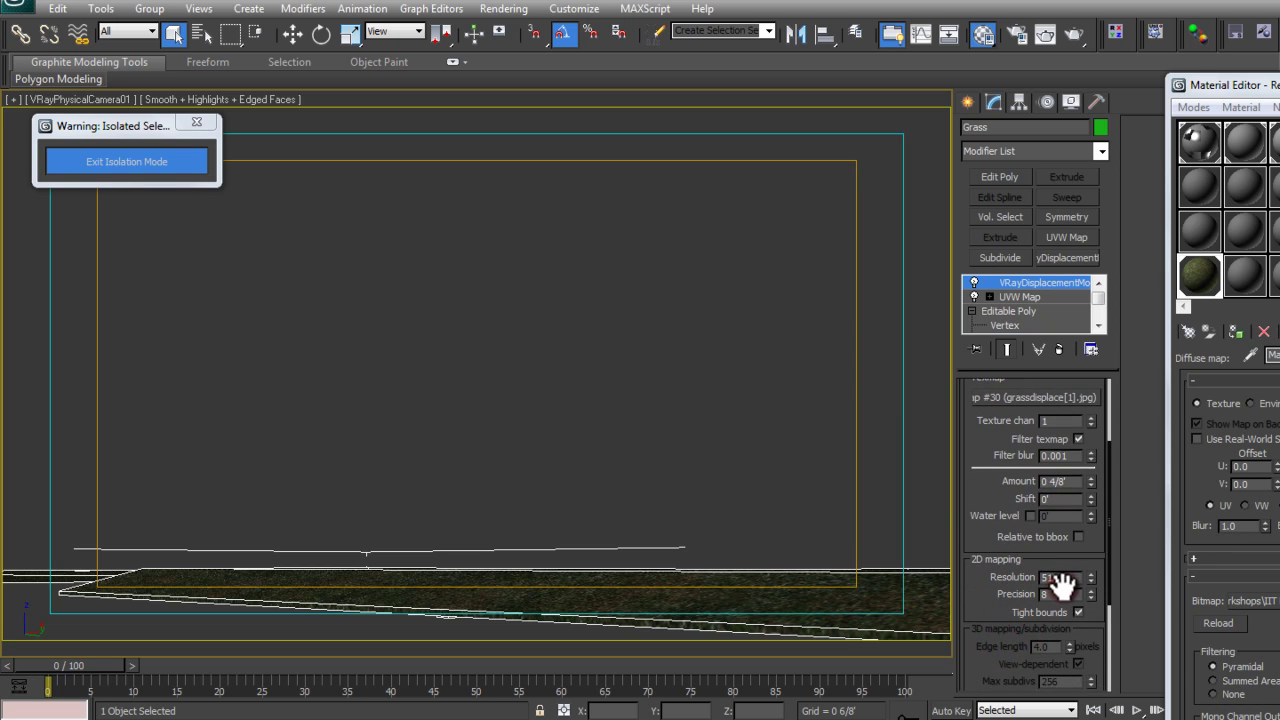
double_click(1070, 577)
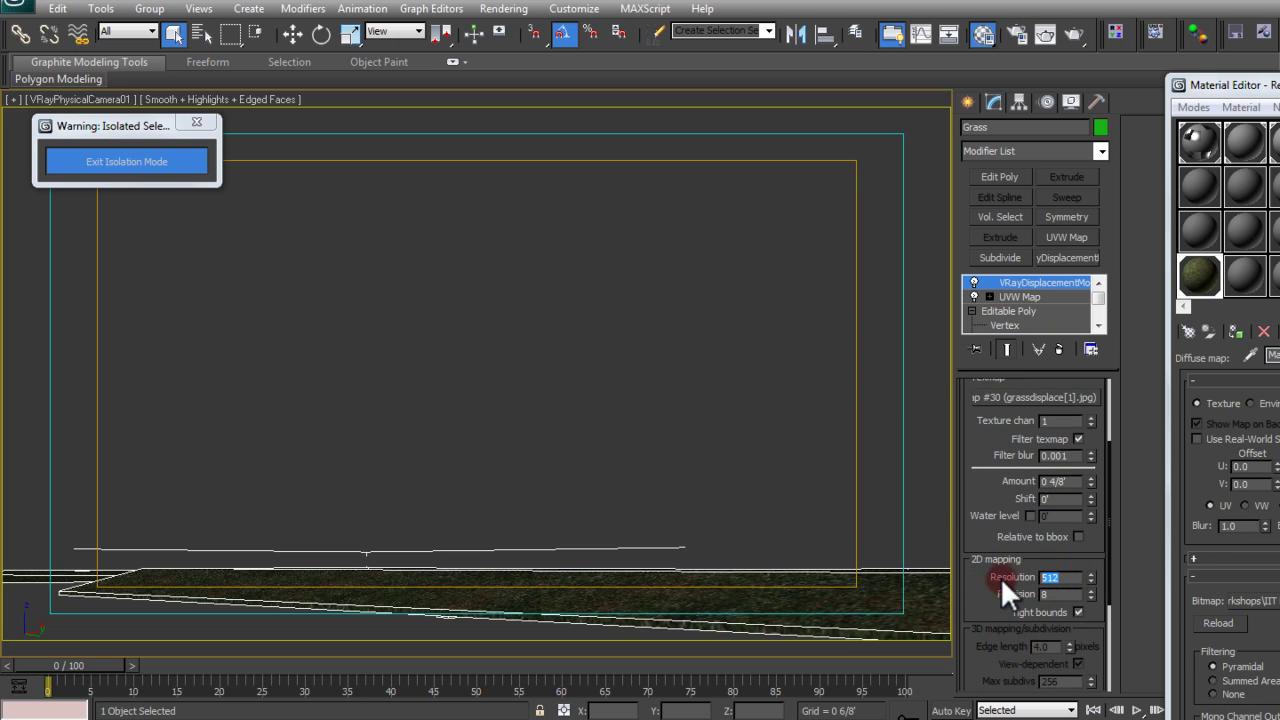
text(200)
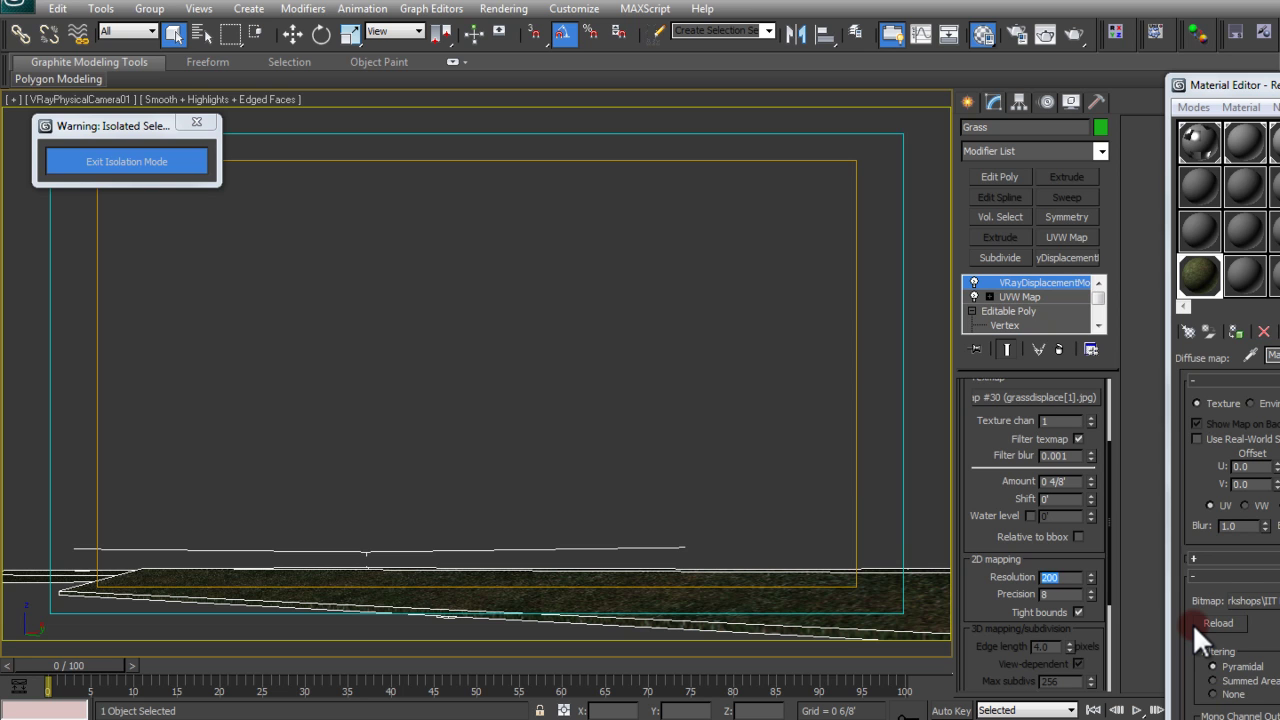
key(Tab)
Step: Render the isolated ground from the camera, examine the displaced grass edge at 200%, and cancel the render
click(1042, 32)
drag(813, 128, 405, 18)
click(1054, 46)
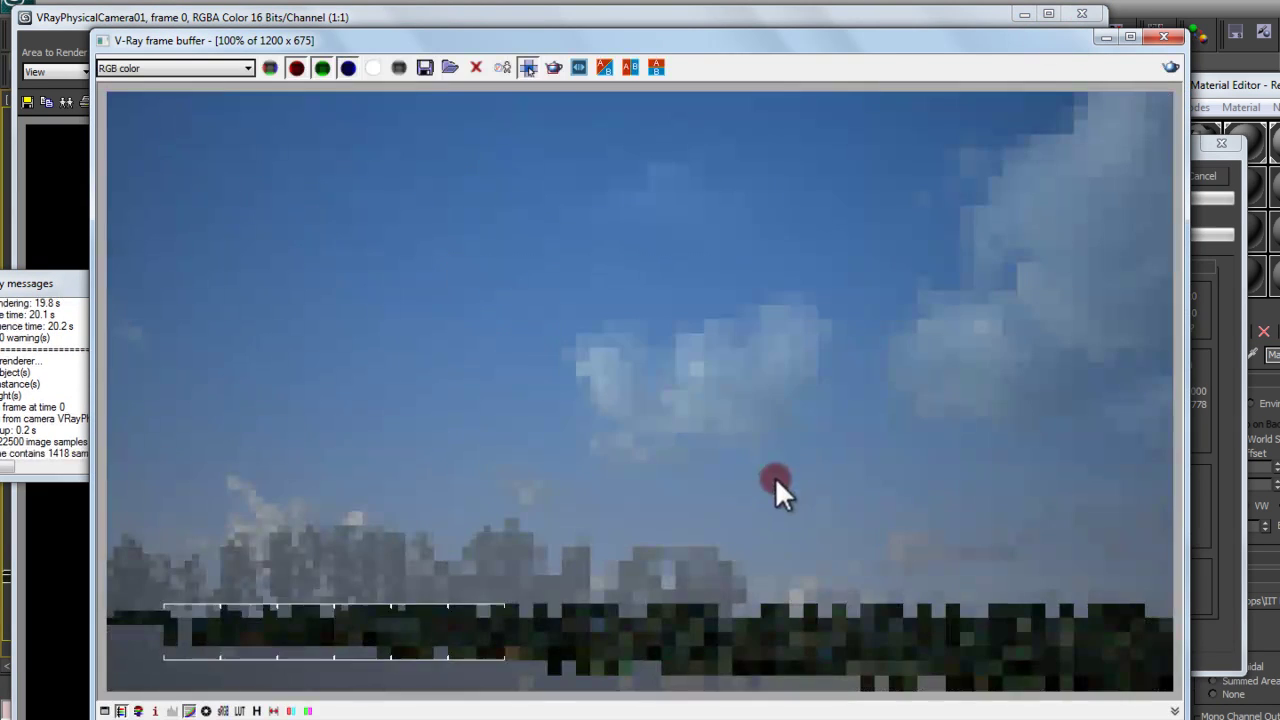
drag(775, 477, 556, 640)
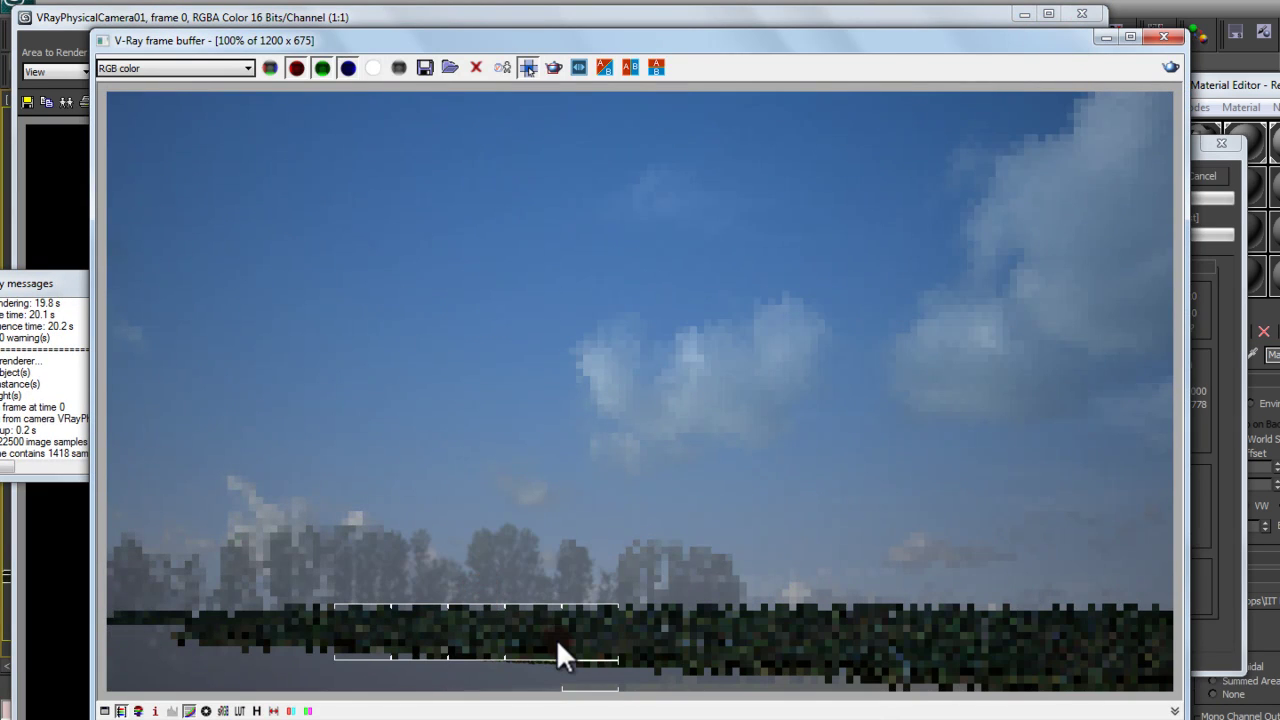
scroll(556, 638, up, 1)
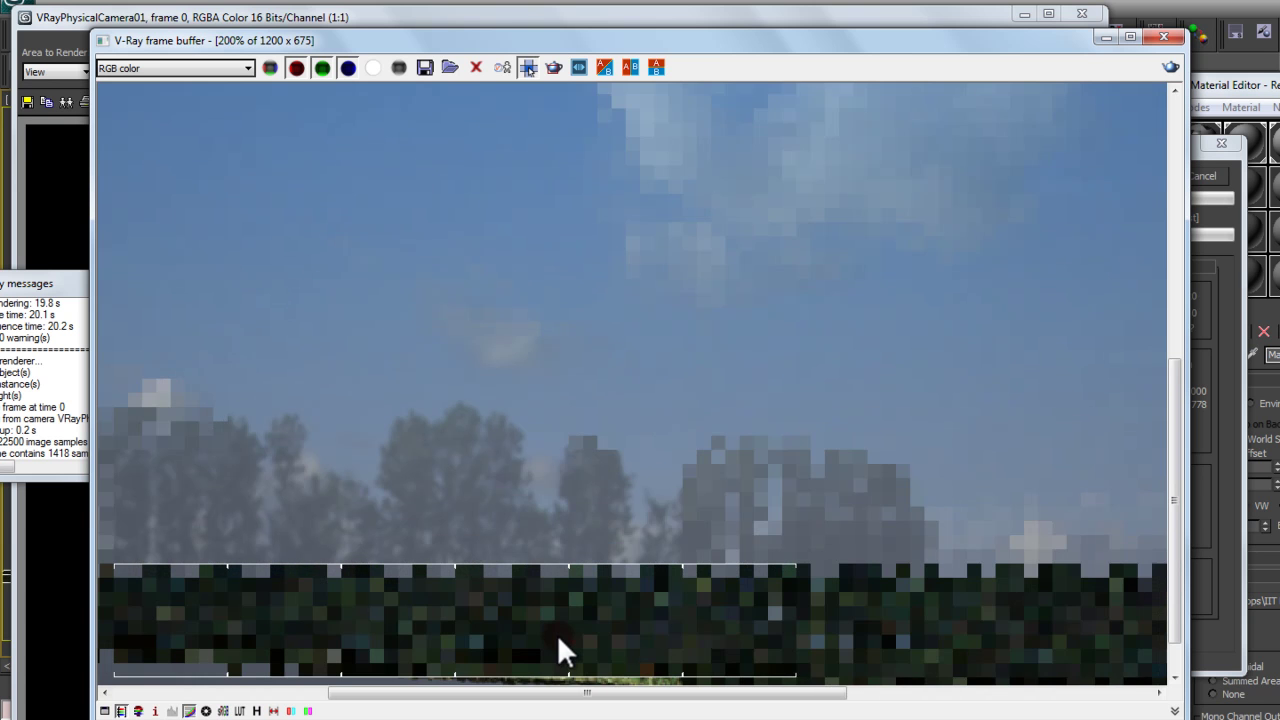
click(582, 415)
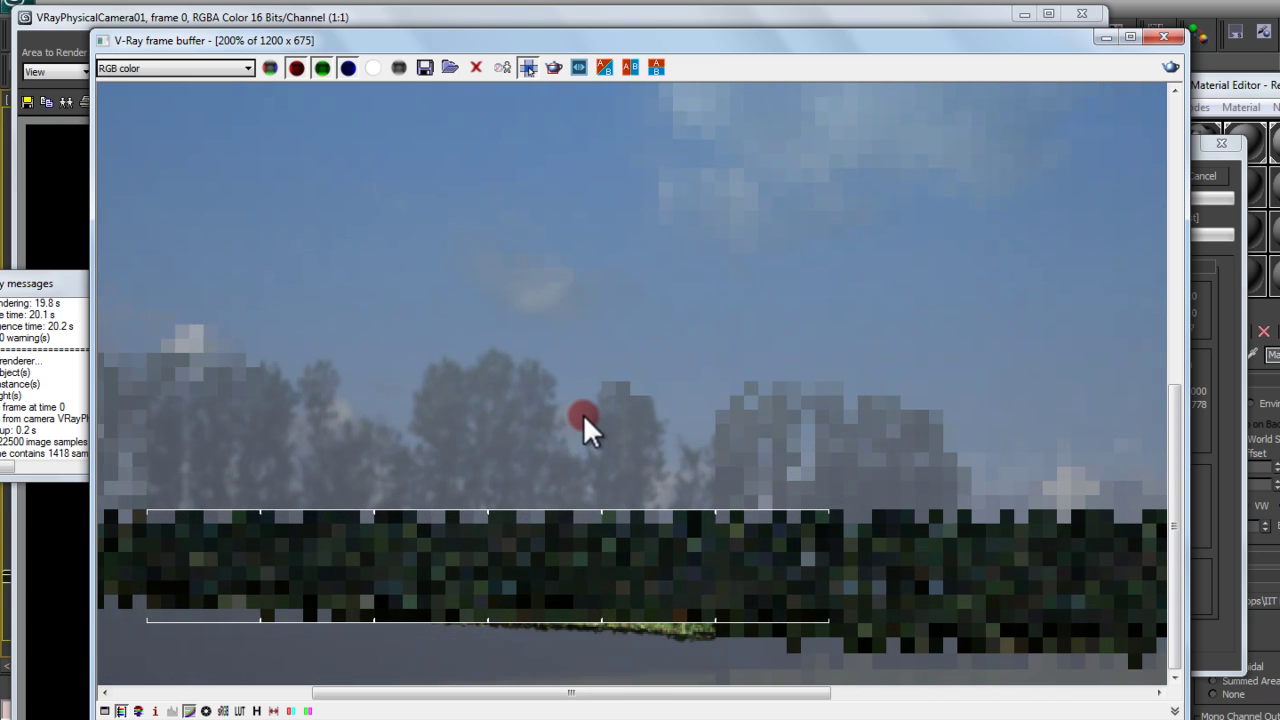
drag(790, 306, 595, 615)
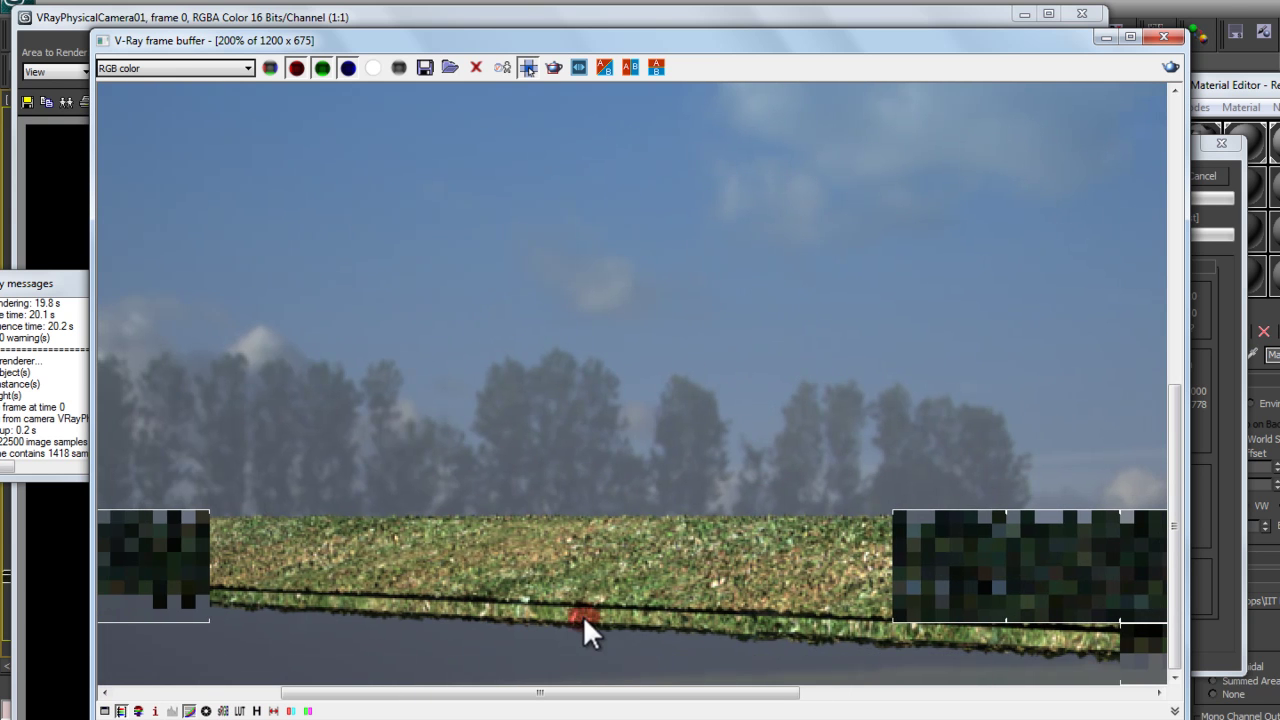
click(1163, 37)
click(1190, 130)
click(1202, 176)
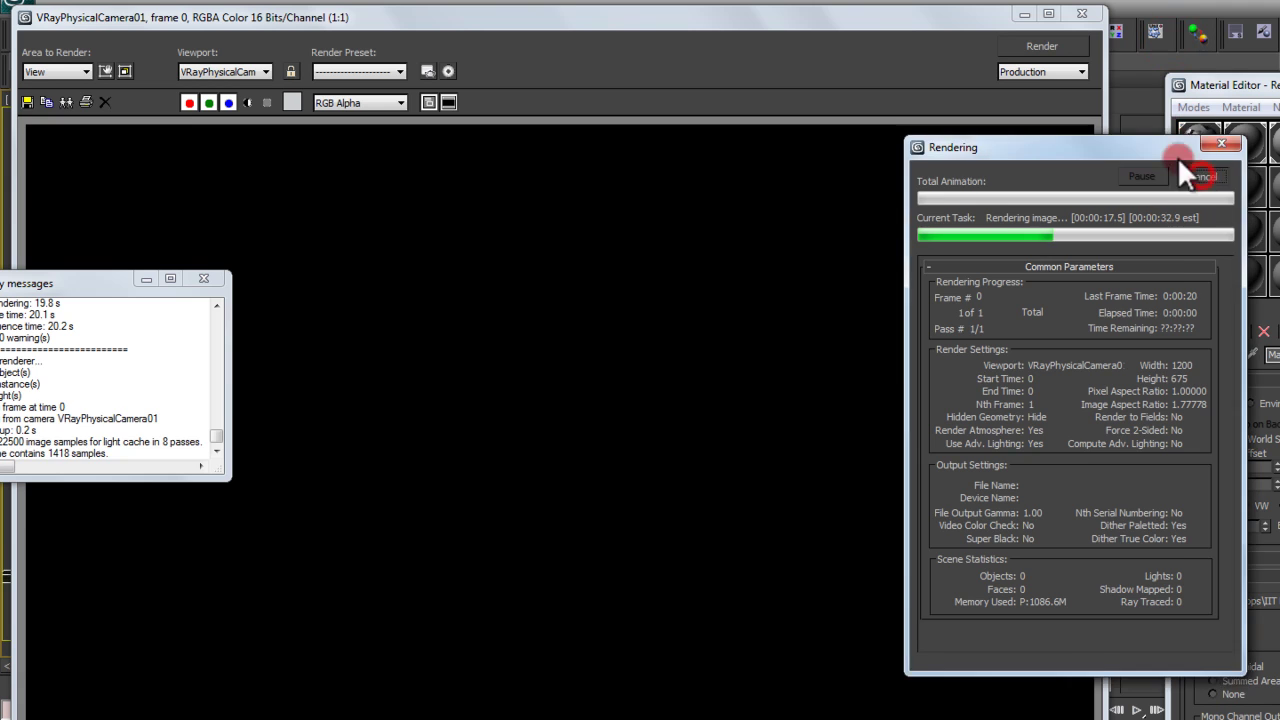
click(1081, 14)
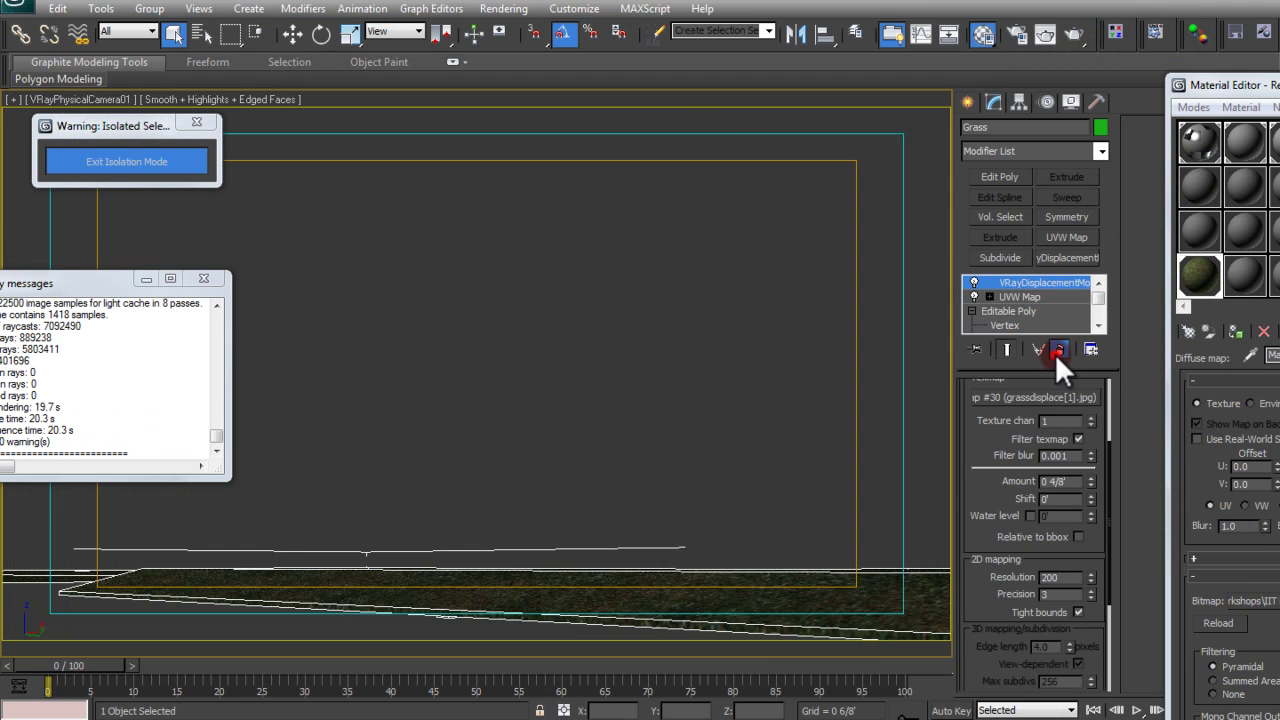
Step: Remove the ground's displacement modifier and add a new VRayDisplacementMod set to 2D mapping (landscape)
click(1057, 350)
click(975, 183)
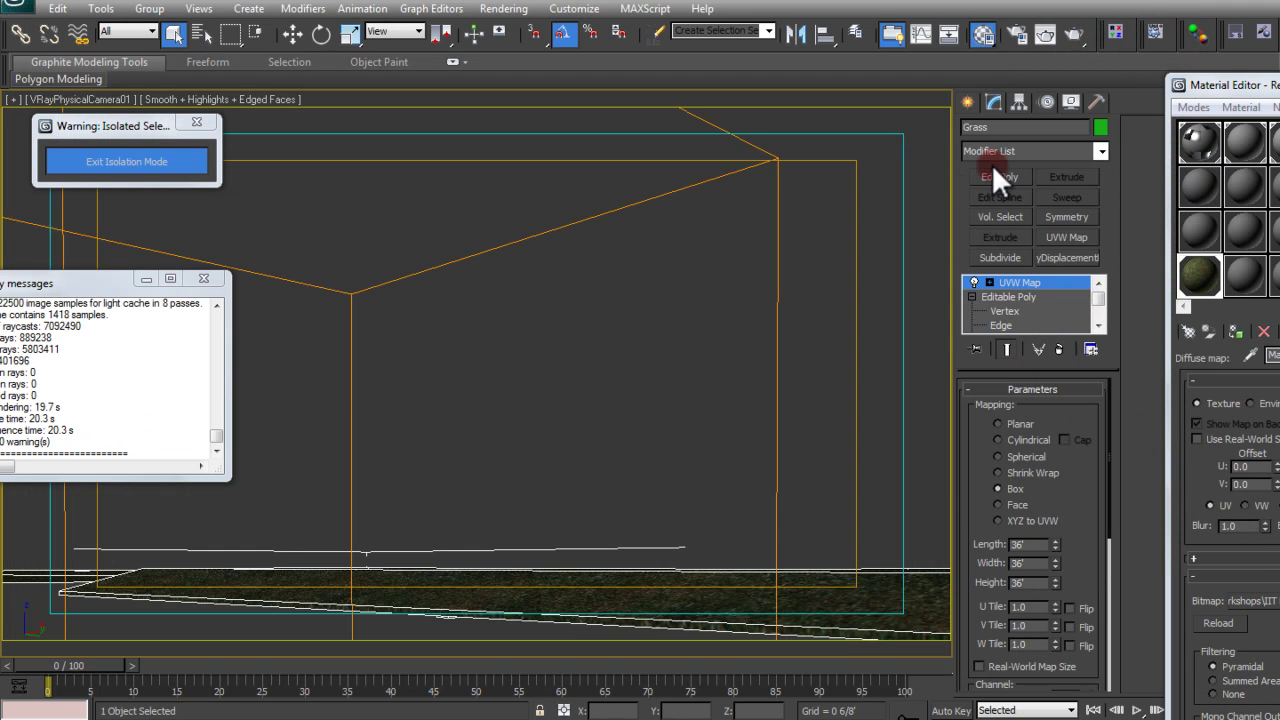
click(989, 150)
drag(1097, 232, 1120, 657)
click(1022, 681)
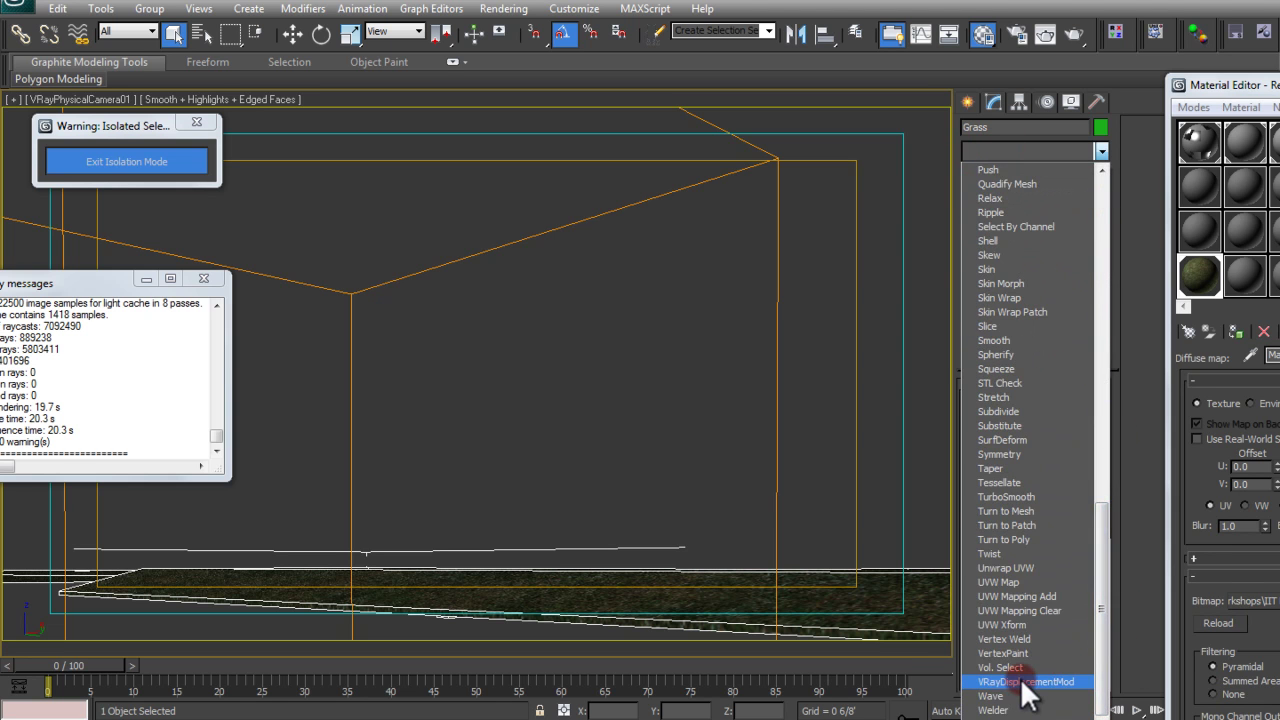
click(988, 438)
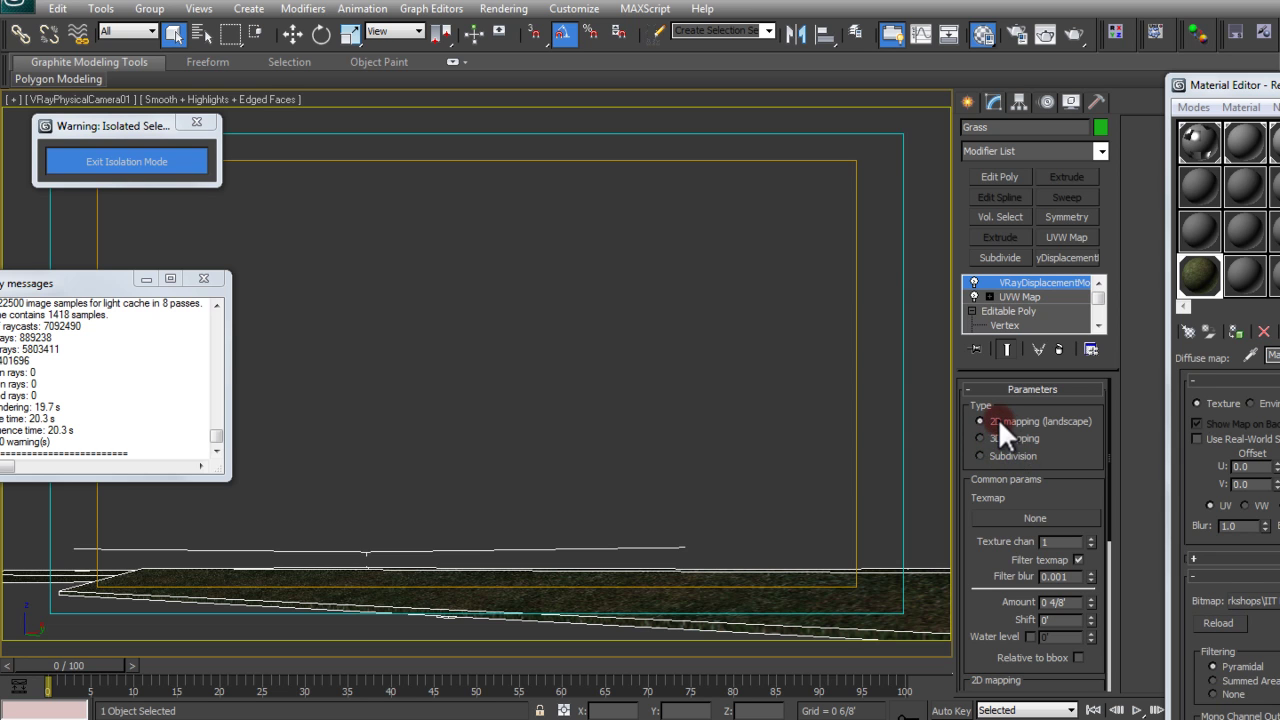
Step: Assign the grassdisplace[1] bitmap as the texmap of the newly added displacement modifier
click(1001, 518)
text(bitmap)
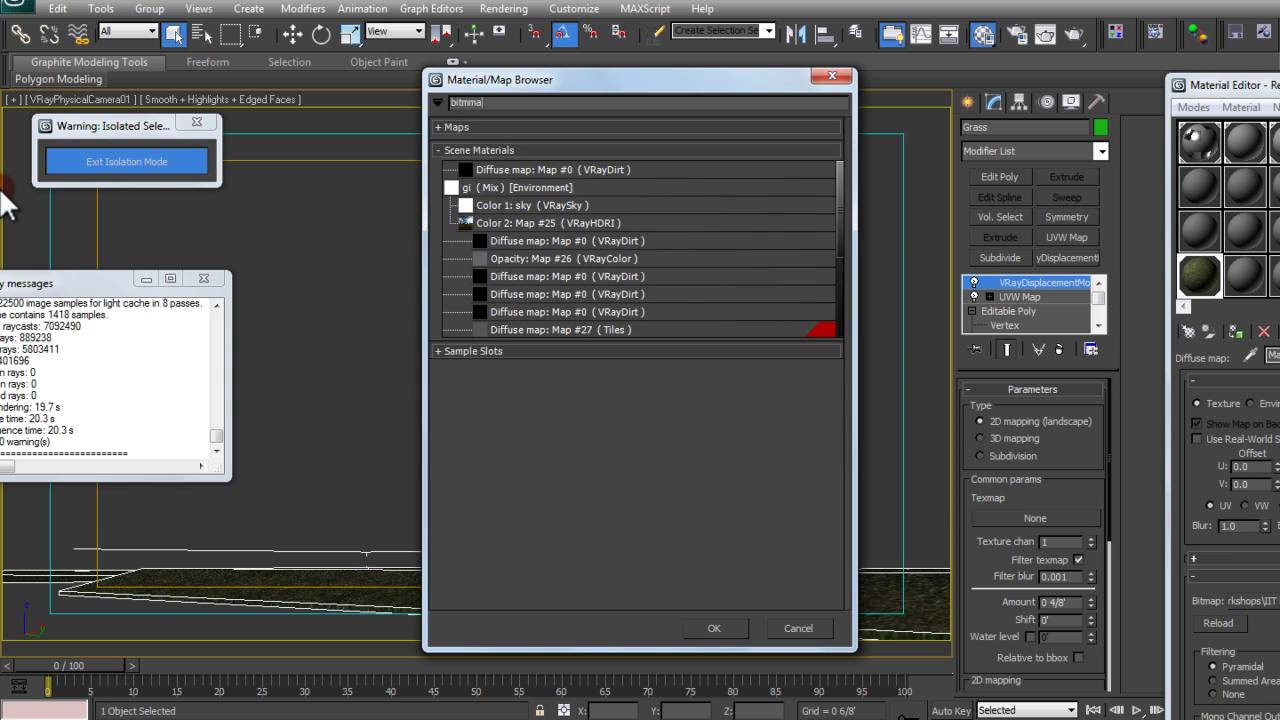
key(Return)
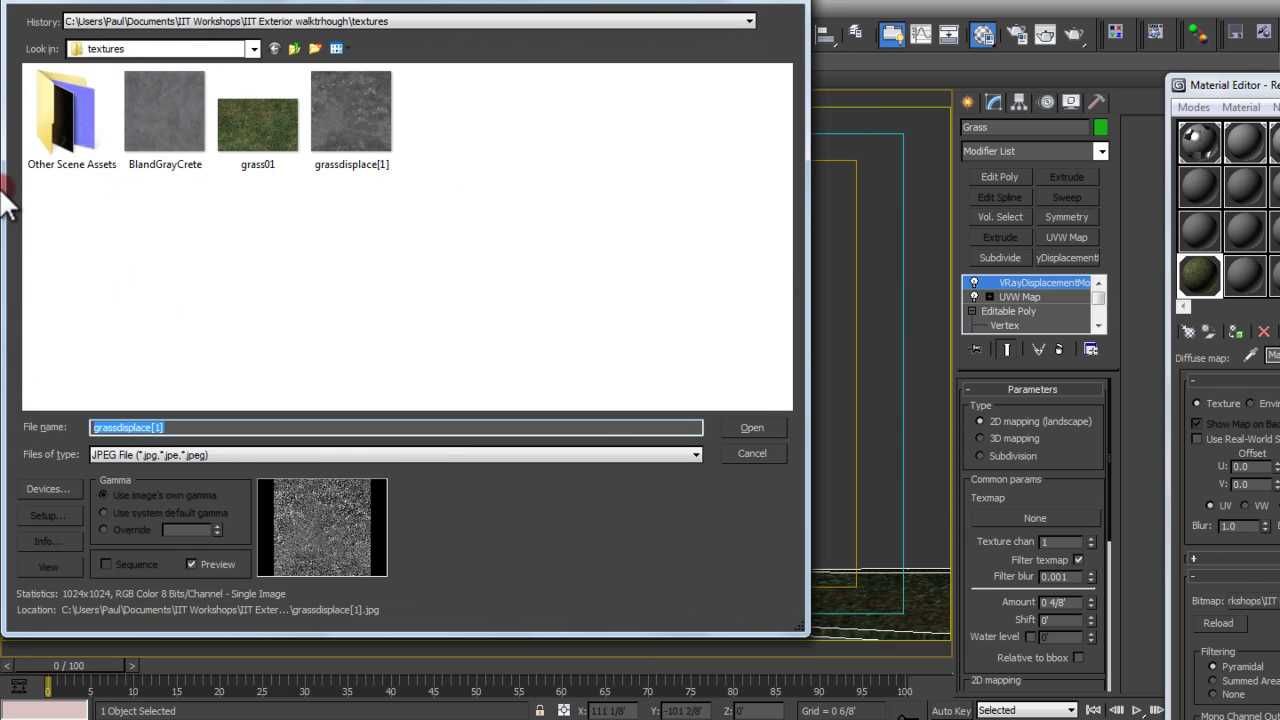
double_click(348, 104)
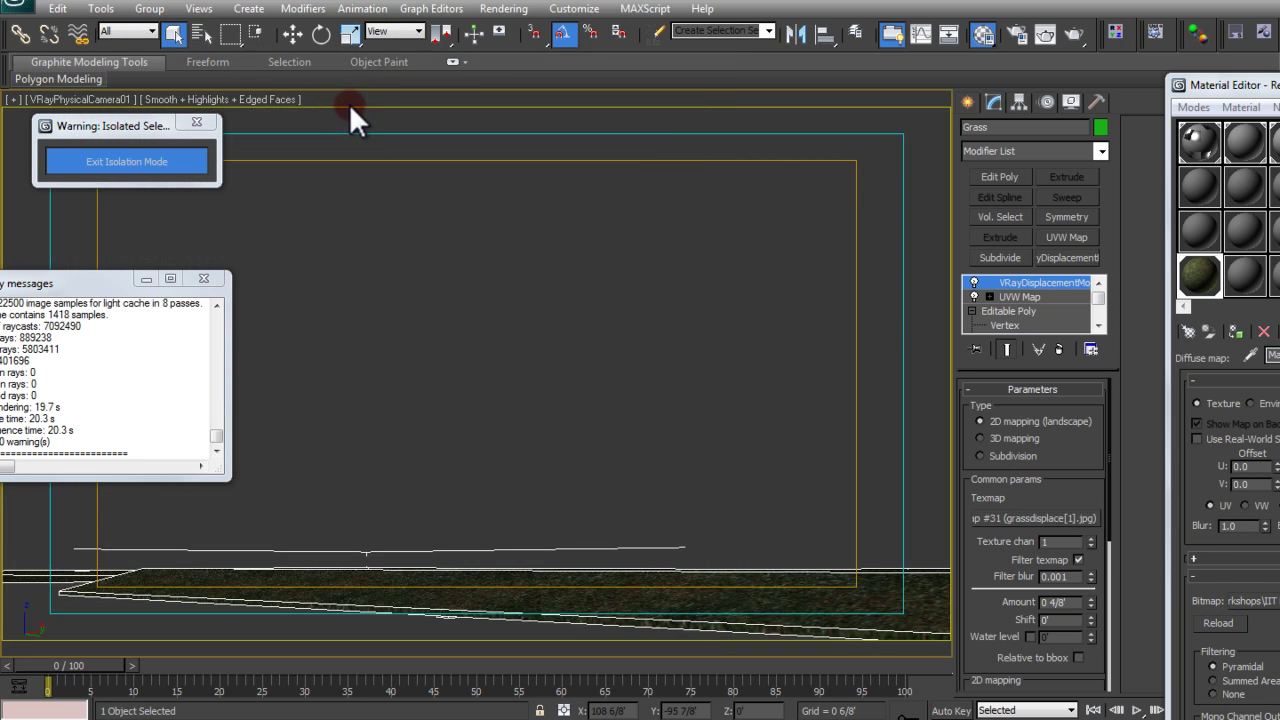
Step: Review the displacement modifier's amount, shift, resolution and precision settings
drag(993, 566, 1000, 446)
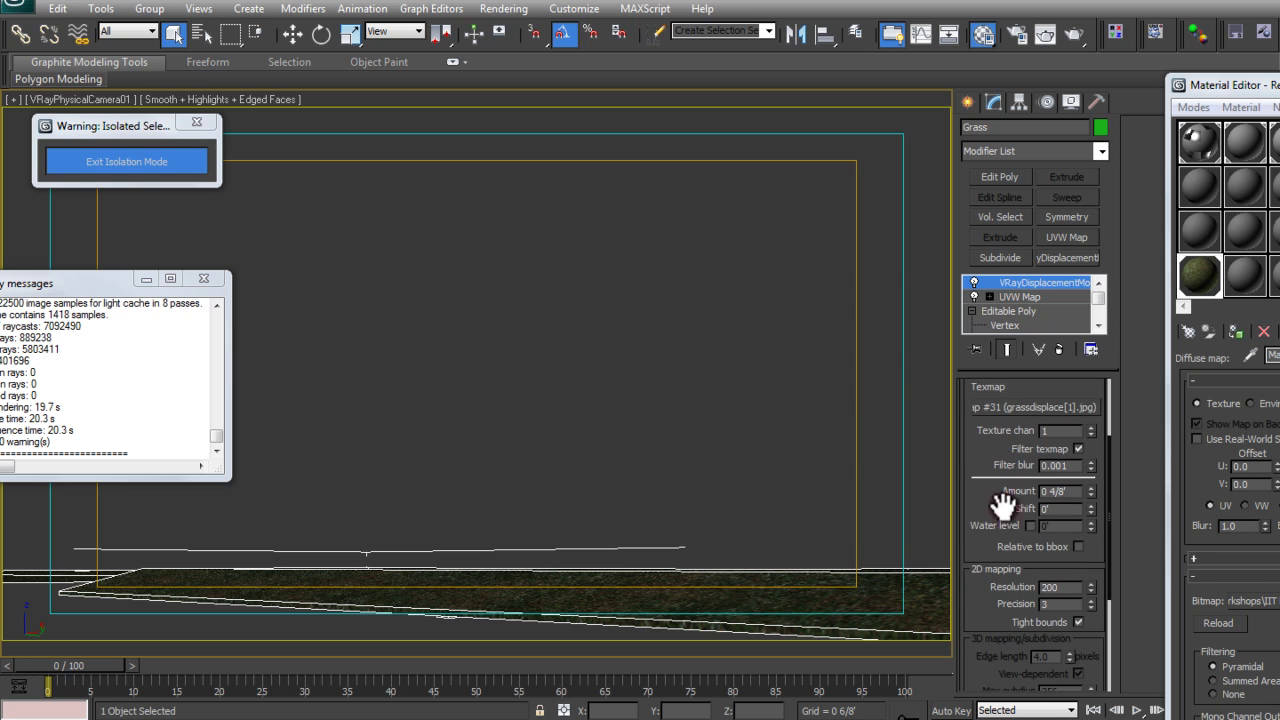
drag(1074, 491, 1022, 490)
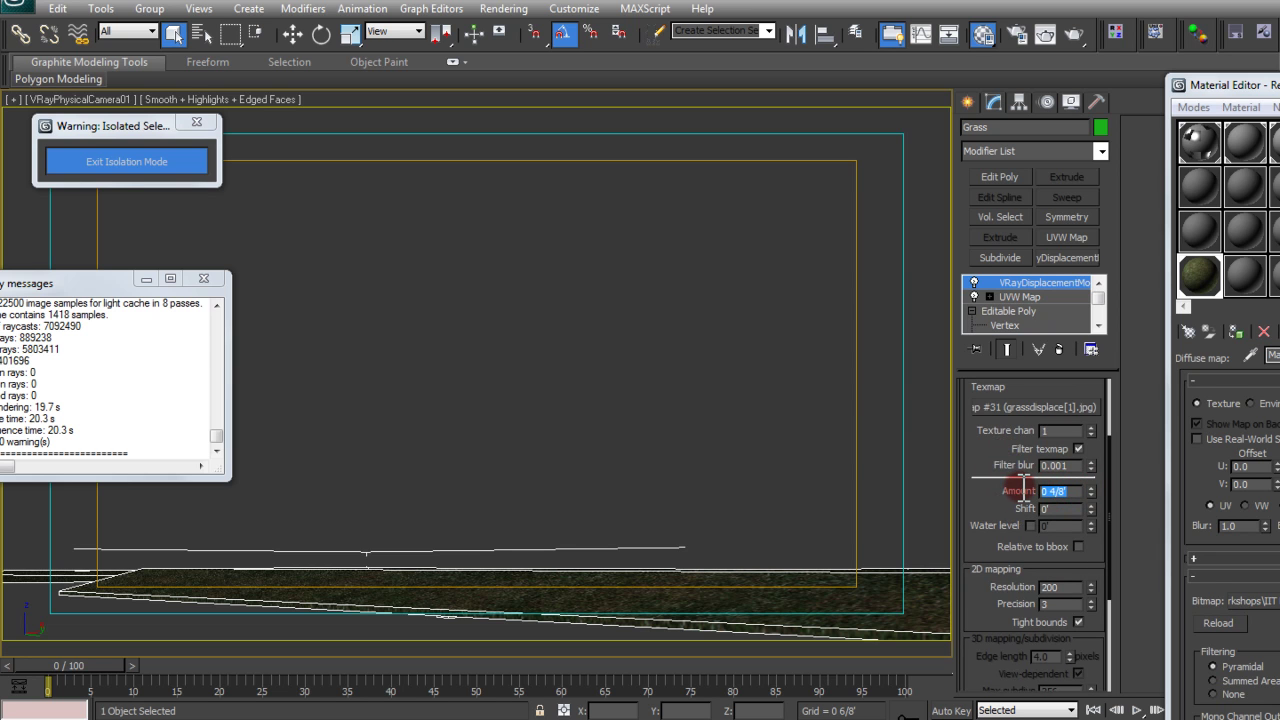
click(1034, 510)
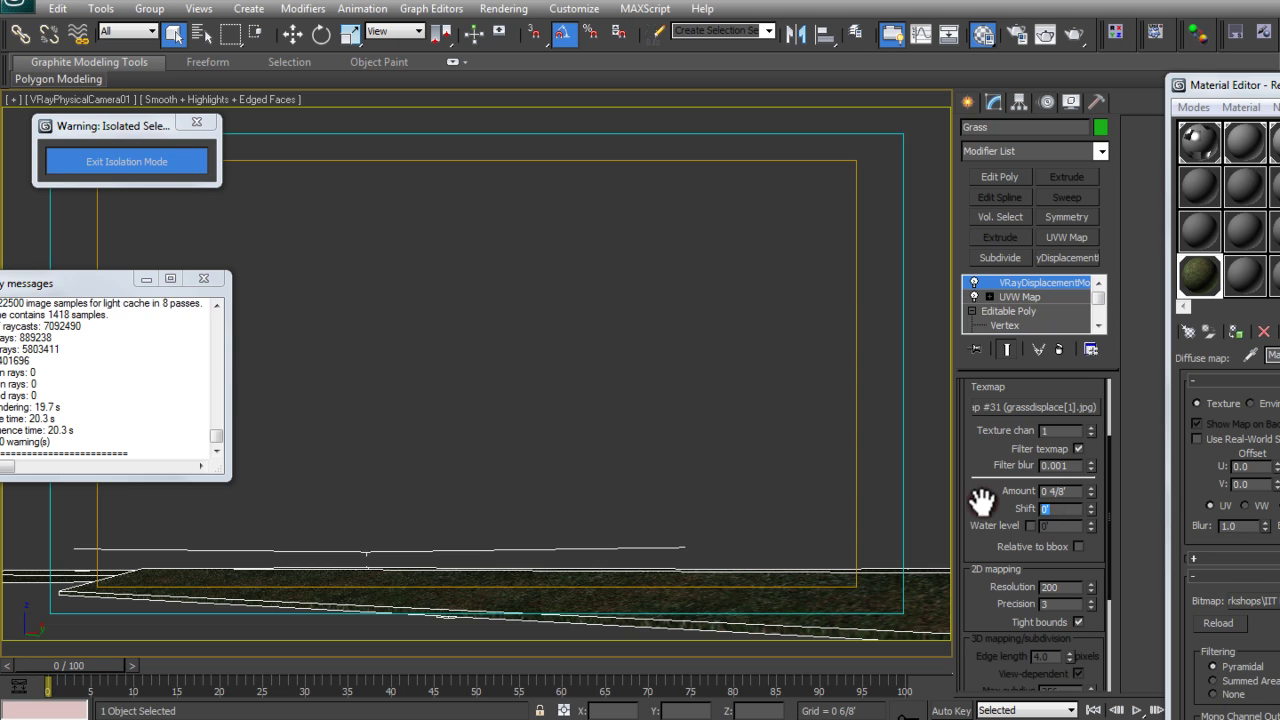
scroll(986, 470, down, 2)
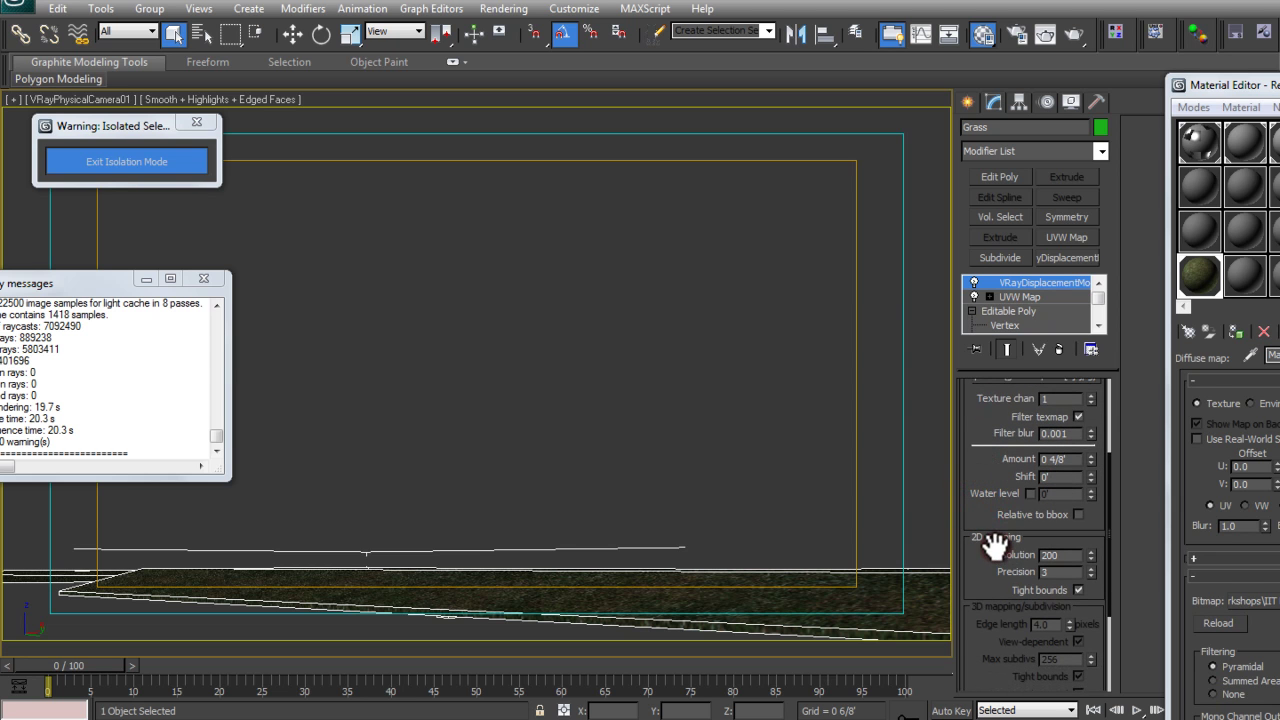
click(1050, 571)
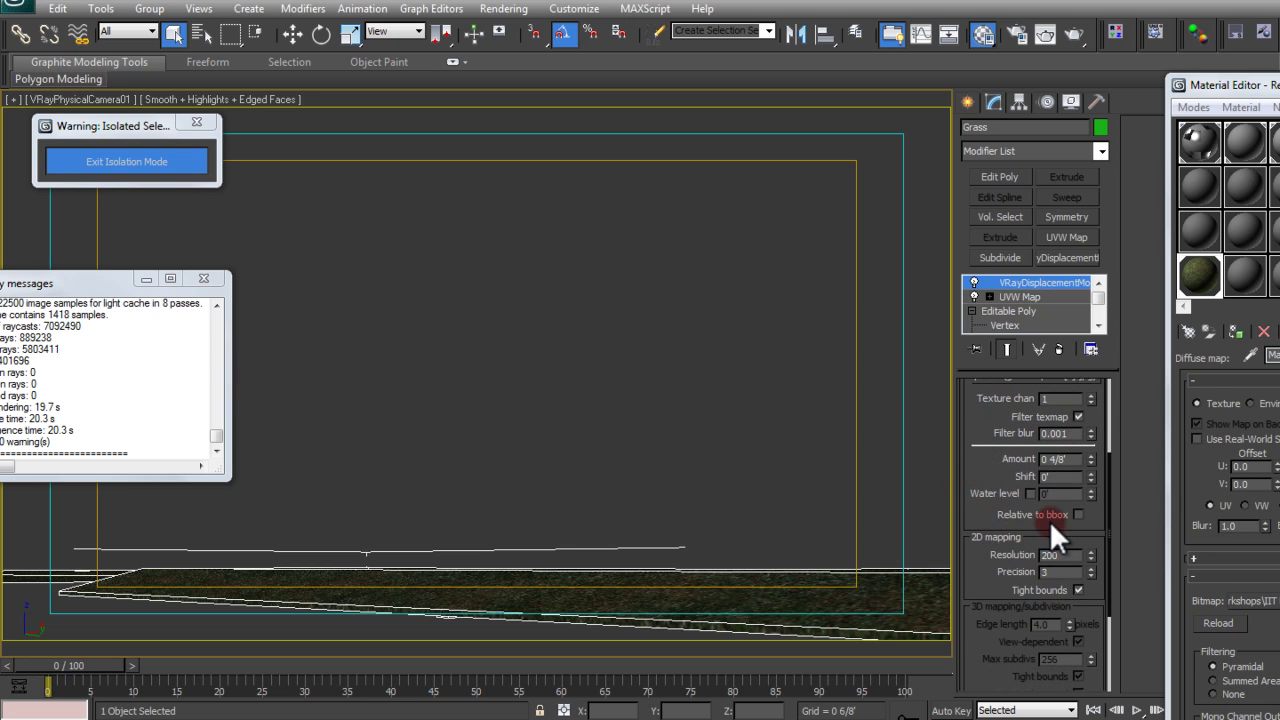
click(1087, 555)
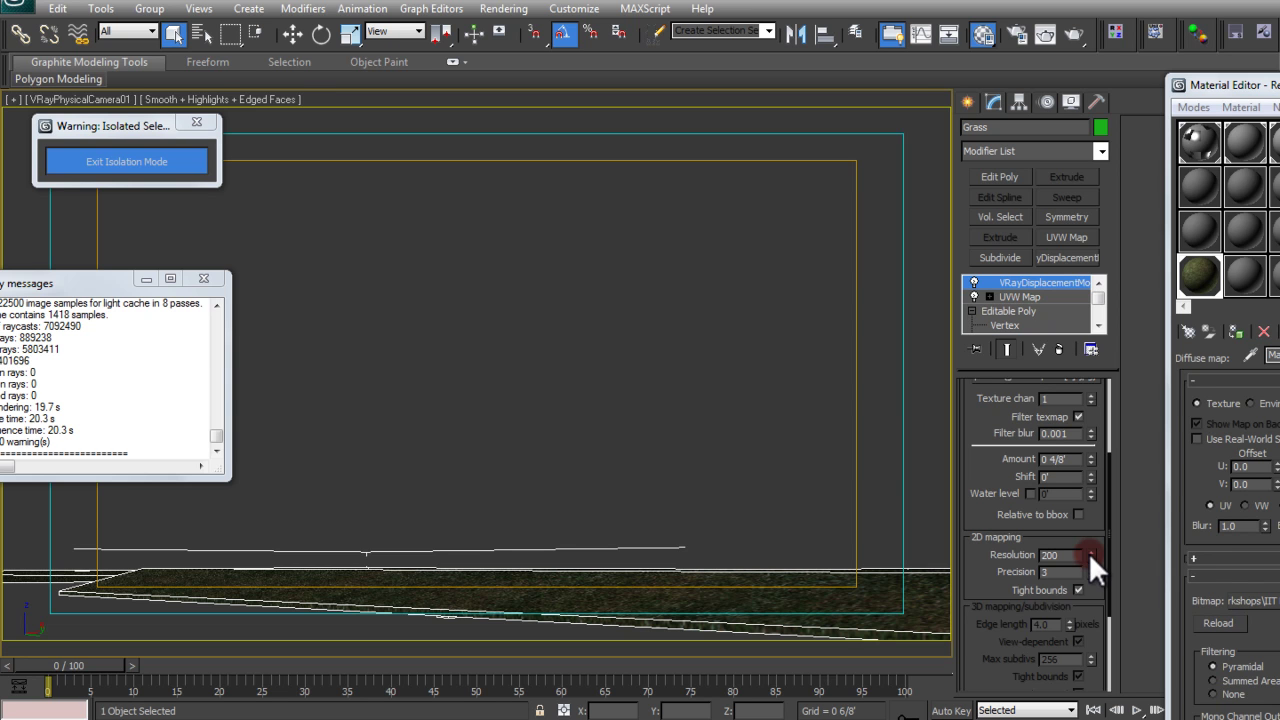
drag(998, 560, 1000, 511)
click(1050, 507)
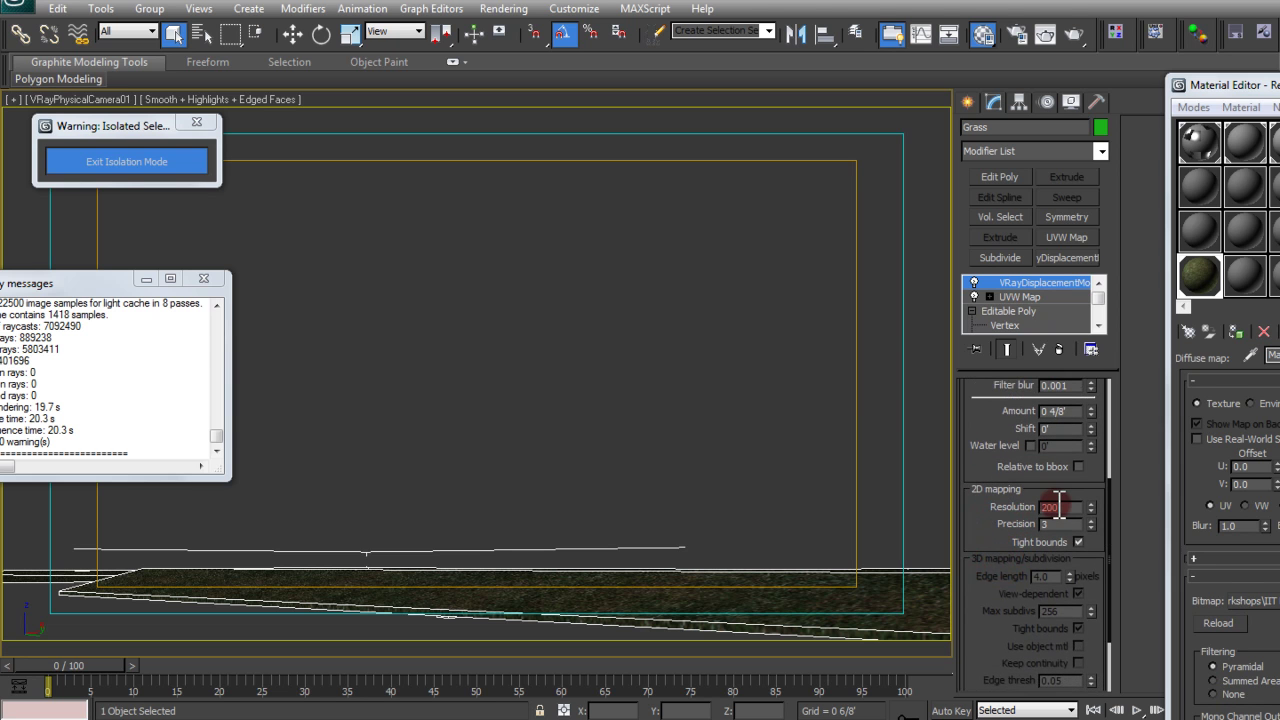
click(1043, 429)
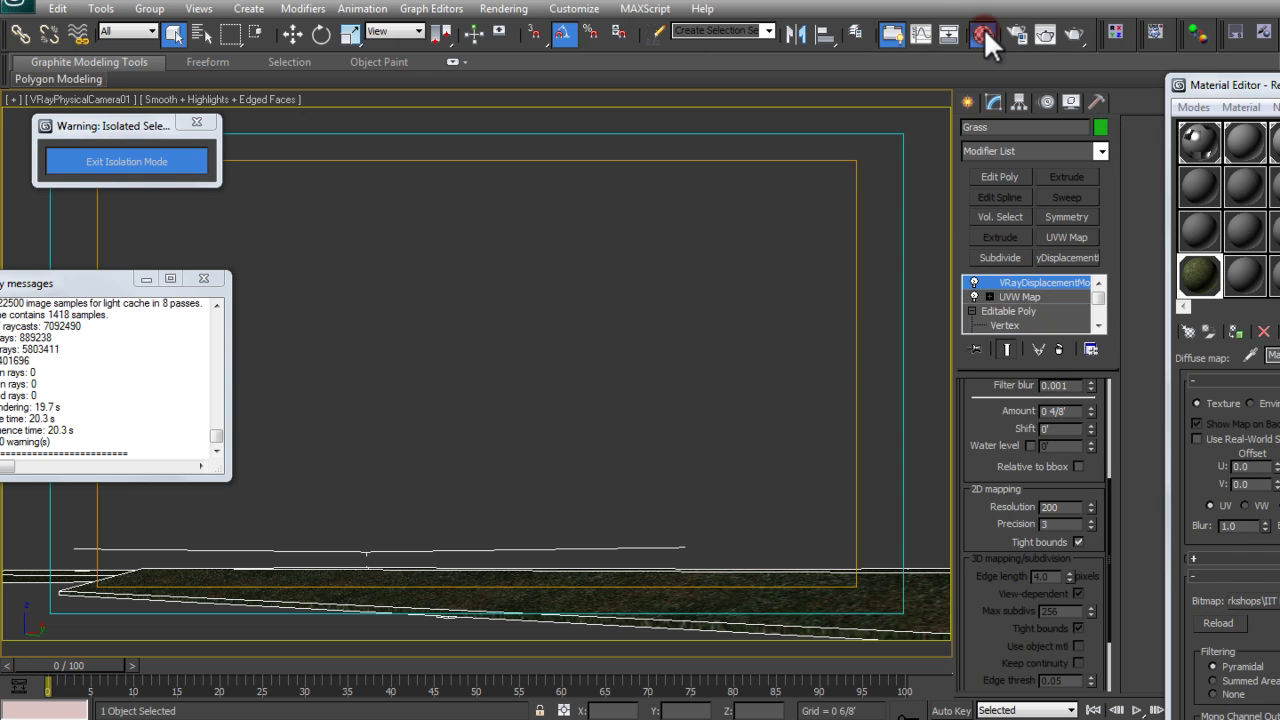
Step: Render the isolated ground from the camera, examine the 2D-displaced grass at different zoom levels, and exit isolation mode
click(1077, 30)
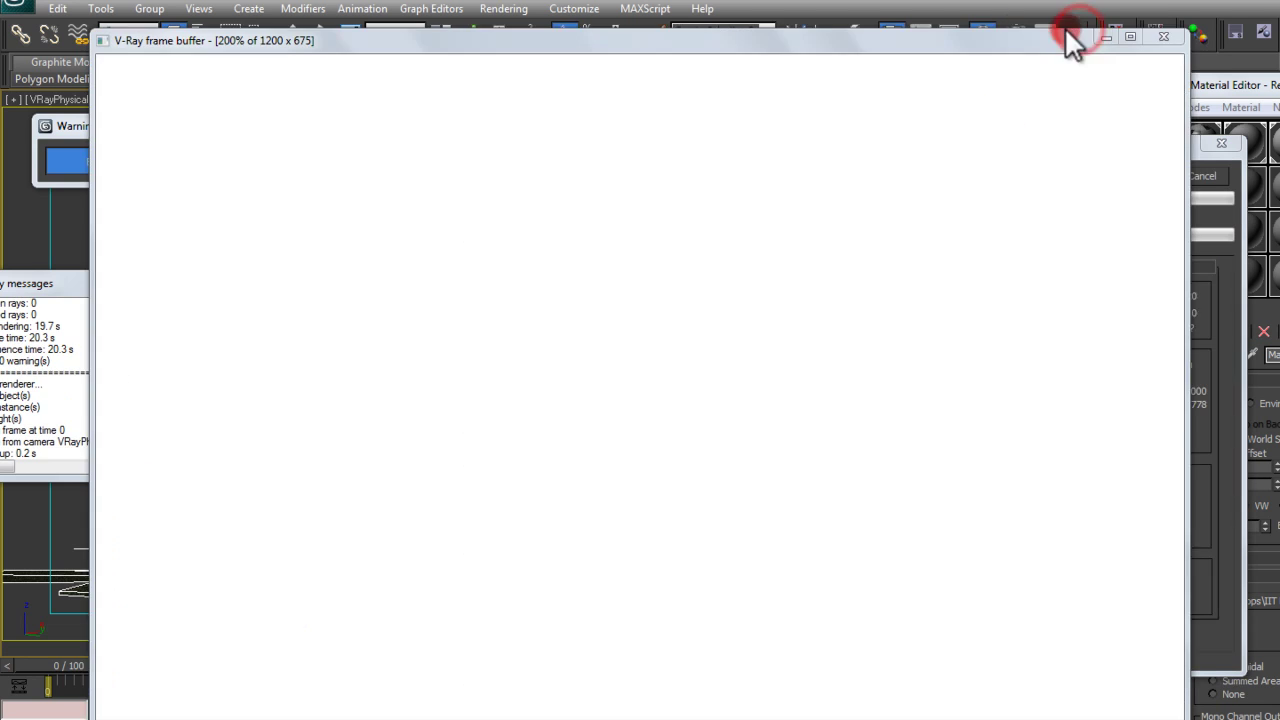
drag(1094, 134, 671, 331)
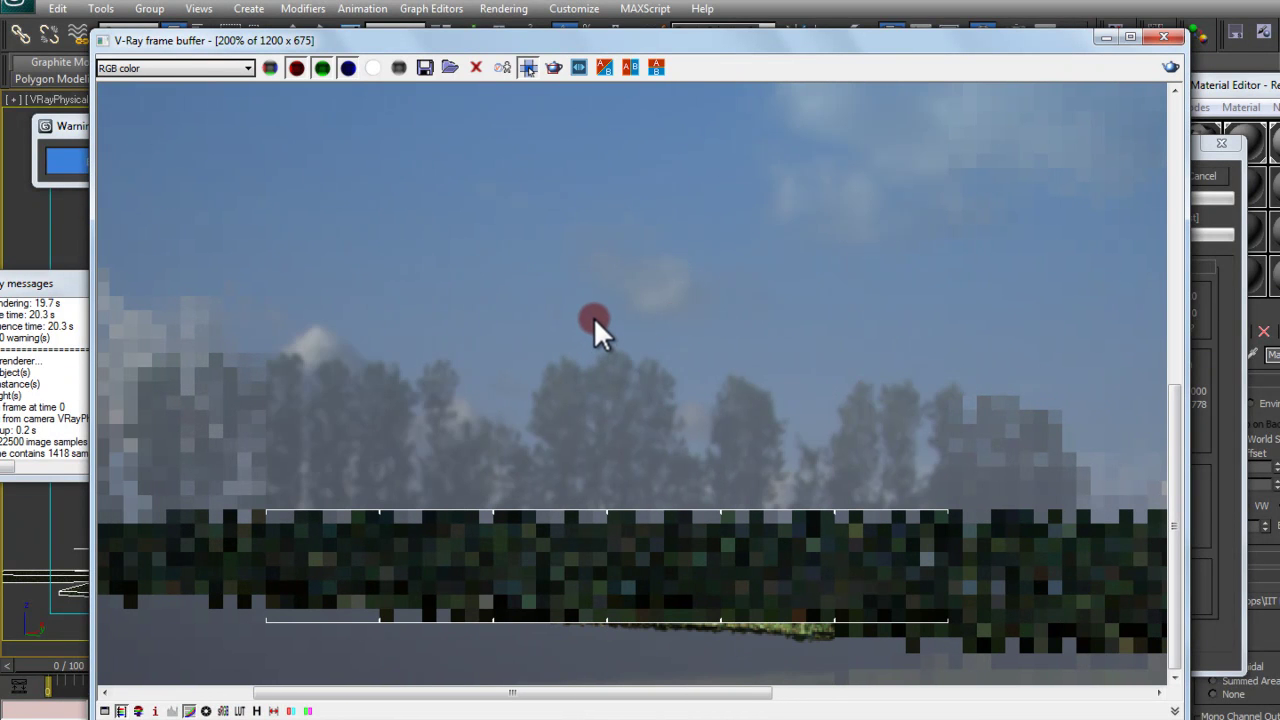
scroll(593, 316, down, 2)
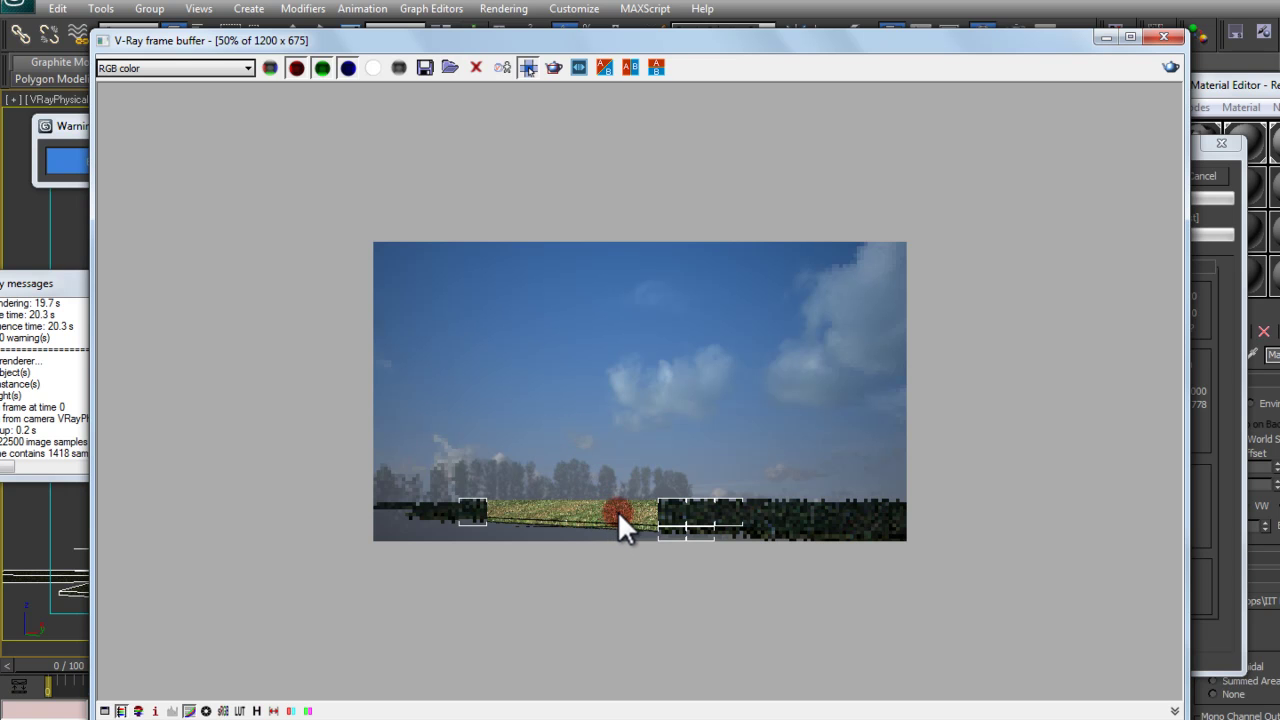
double_click(619, 568)
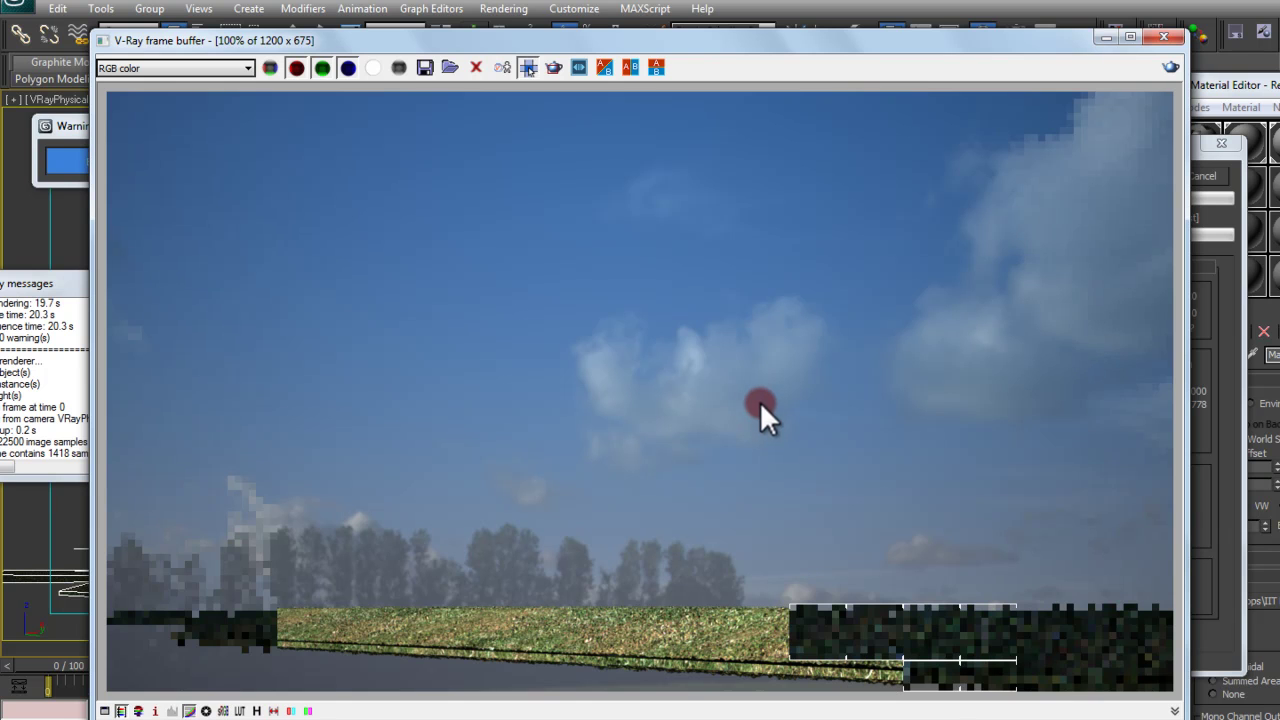
scroll(790, 395, down, 2)
scroll(786, 416, up, 2)
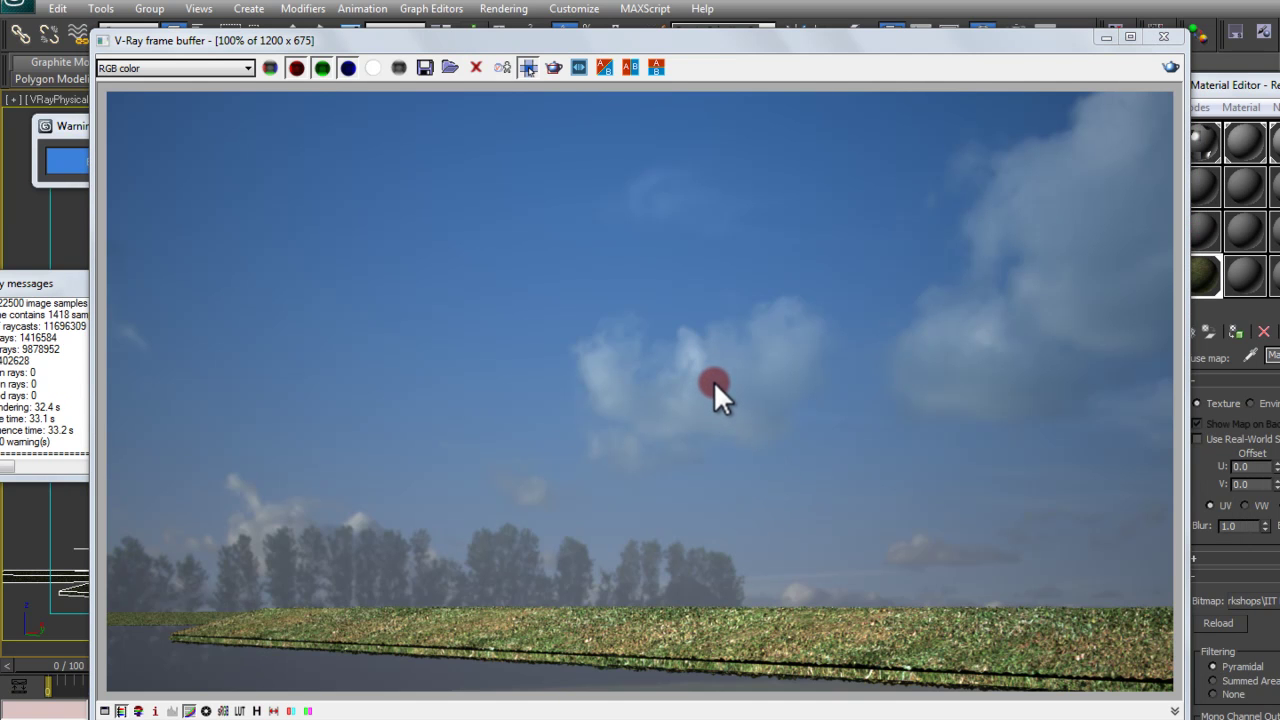
click(1163, 37)
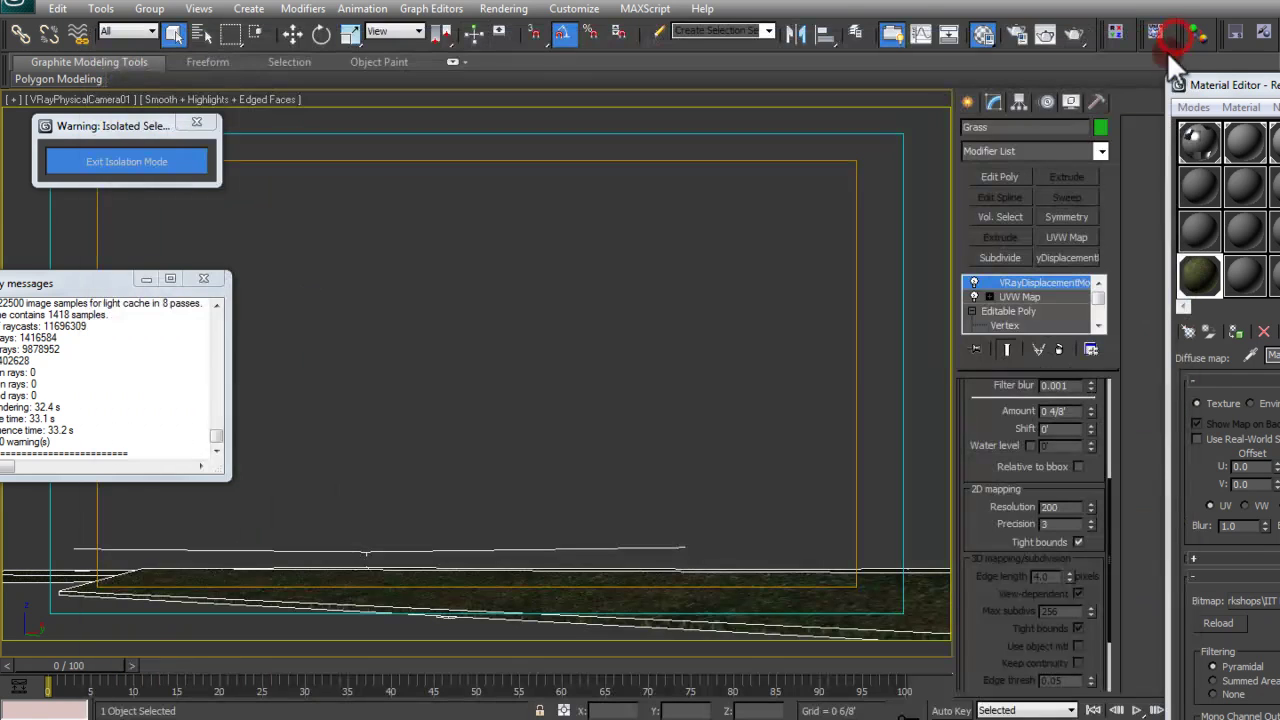
click(192, 161)
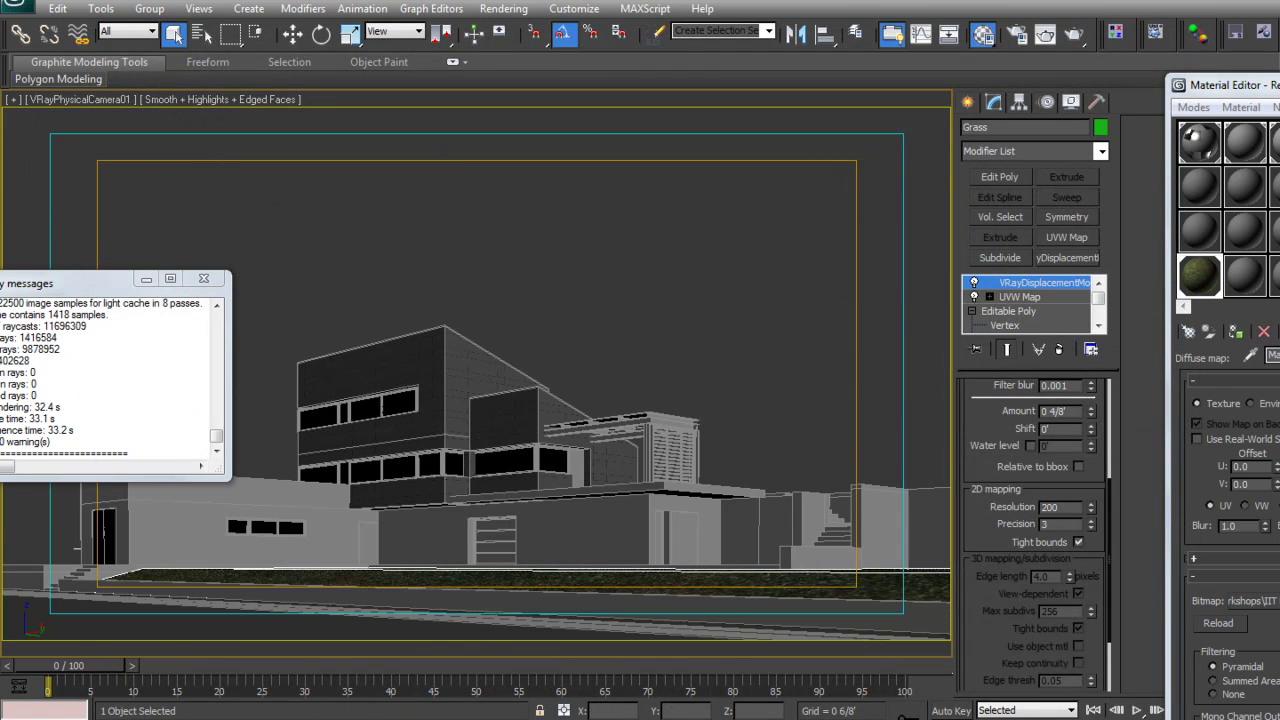
Step: Open the 3-Textures scene file from the IIT Exterior walktrhough folder and dismiss the V-Ray messages window
key(alt+Tab)
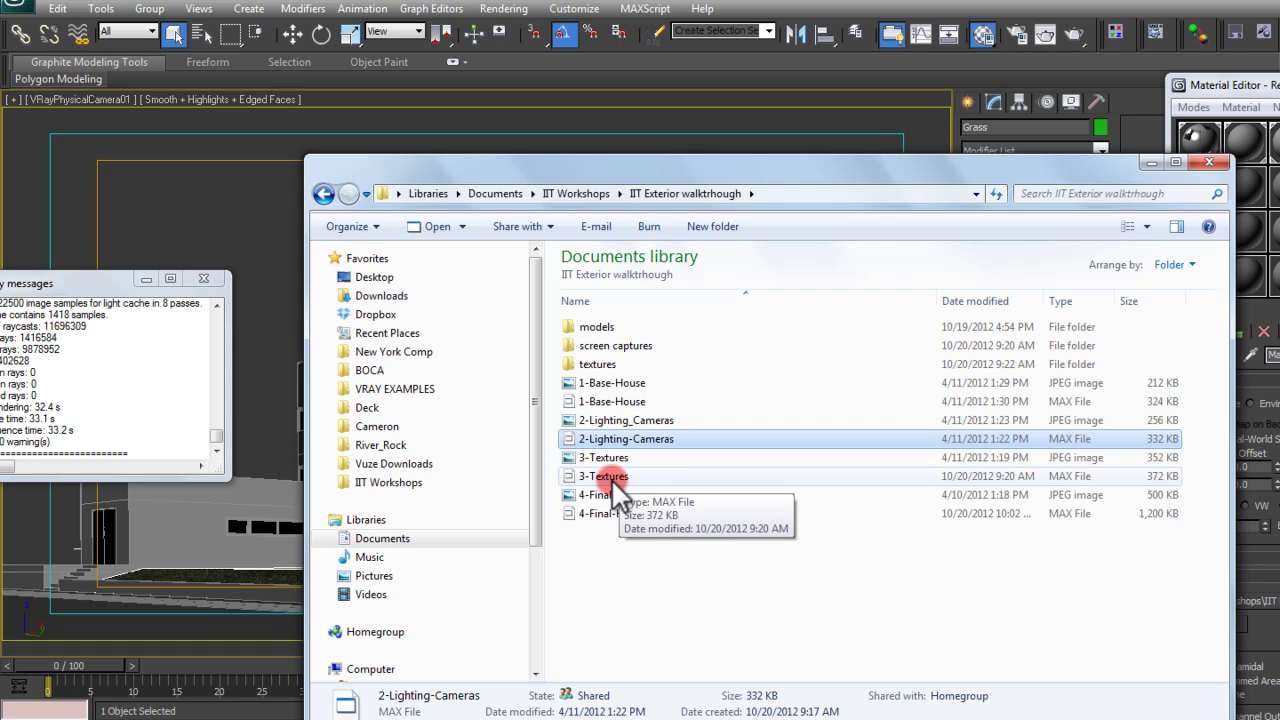
drag(595, 476, 250, 224)
click(297, 241)
click(756, 466)
click(650, 427)
click(684, 439)
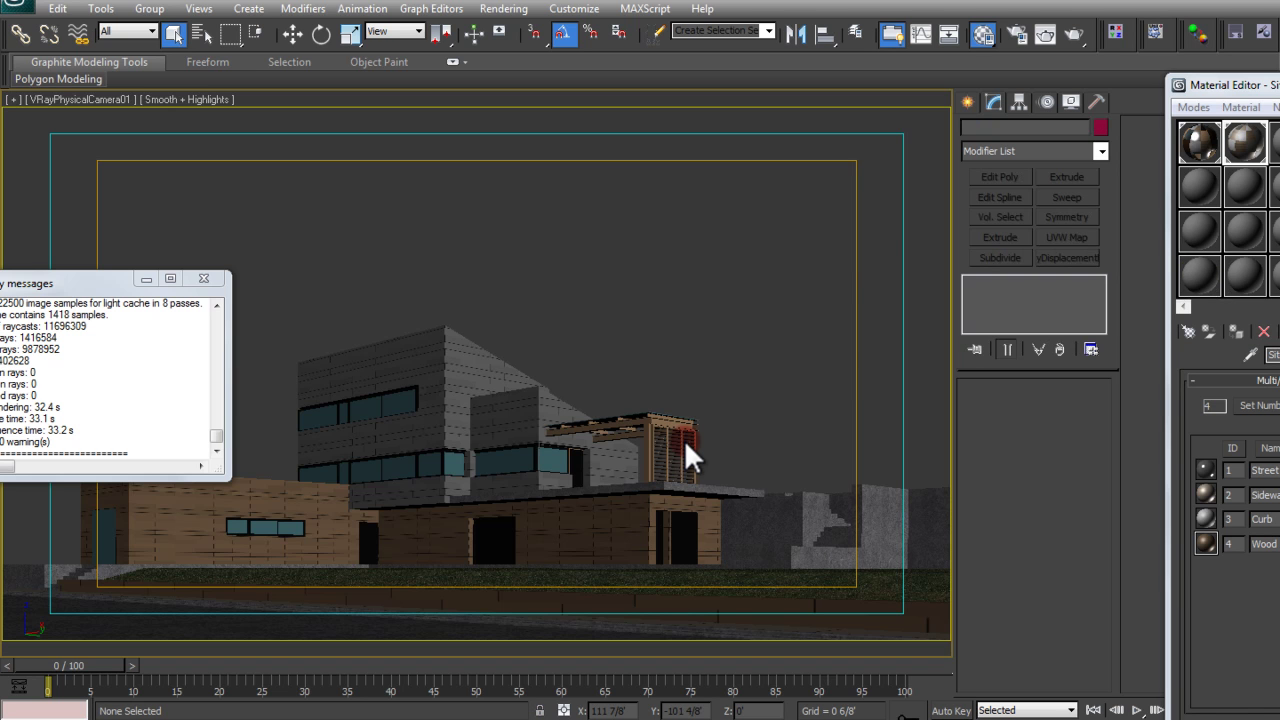
click(203, 280)
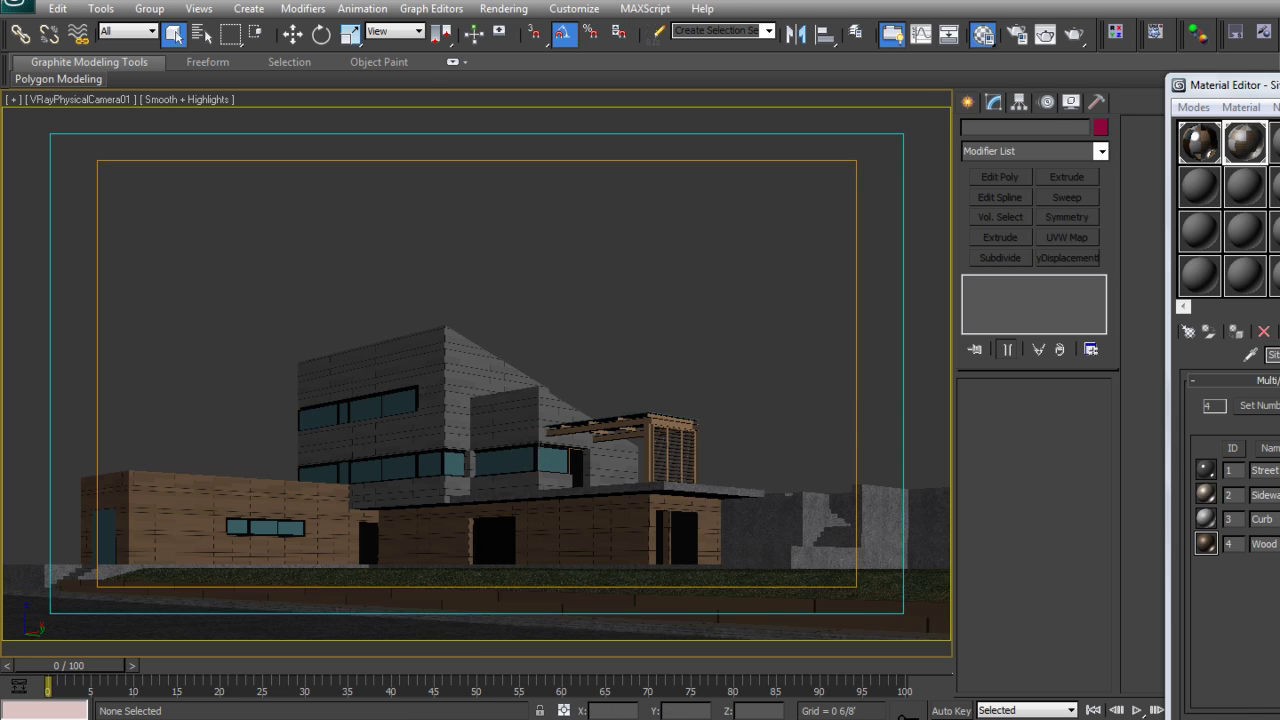
Step: Merge the 3D_people_female_01_pose_a_vray file from the models folder into the scene, placing the figure at about X 109', Y -98'
key(alt+Tab)
double_click(606, 326)
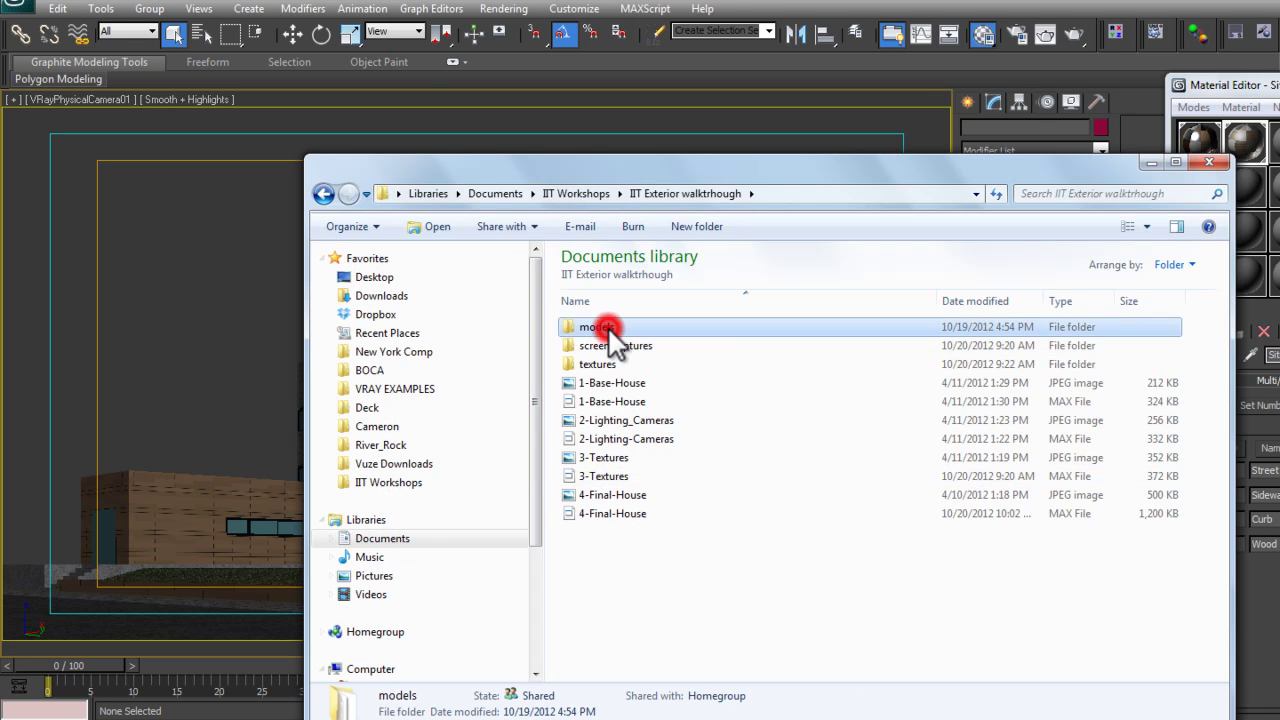
drag(658, 174, 752, 245)
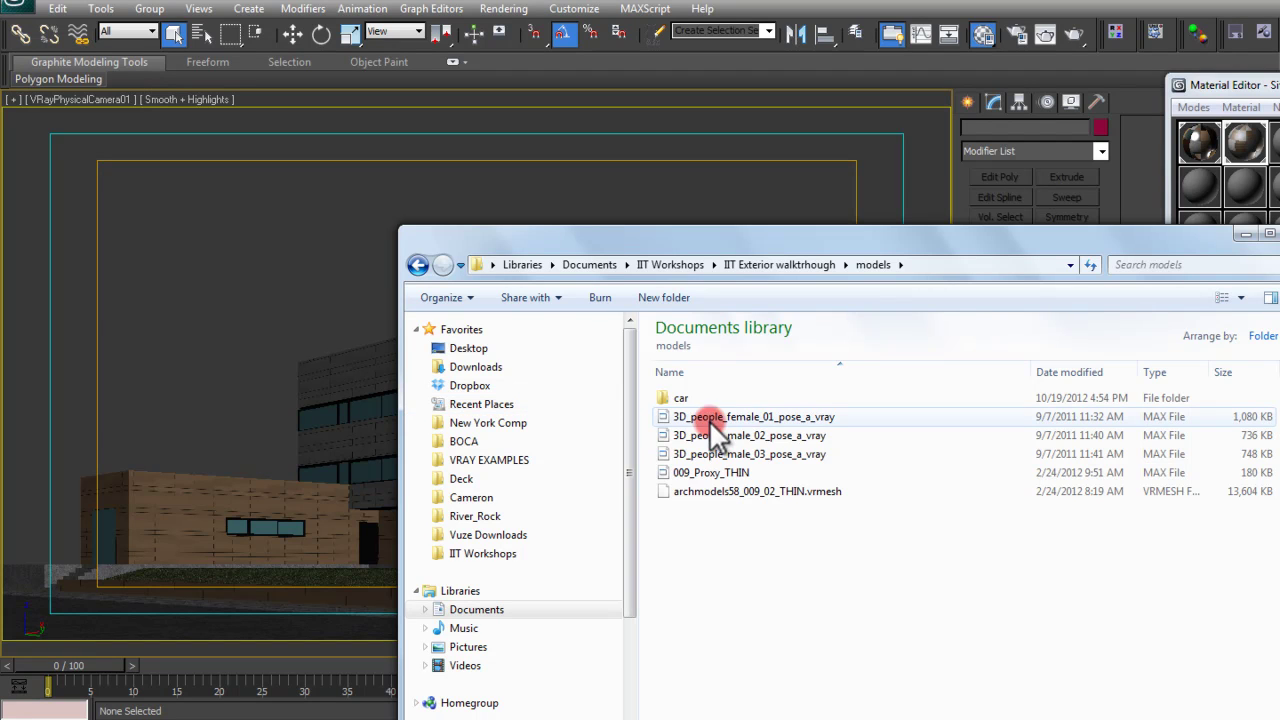
drag(599, 233, 986, 150)
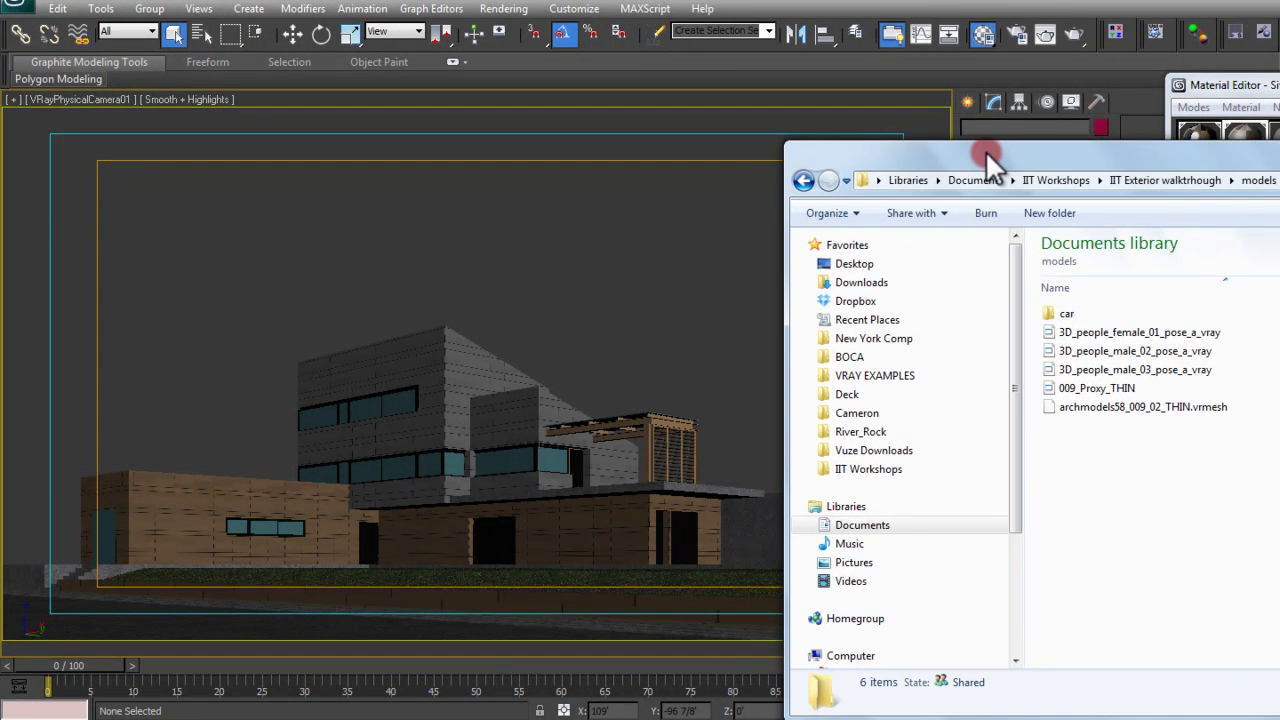
click(1098, 333)
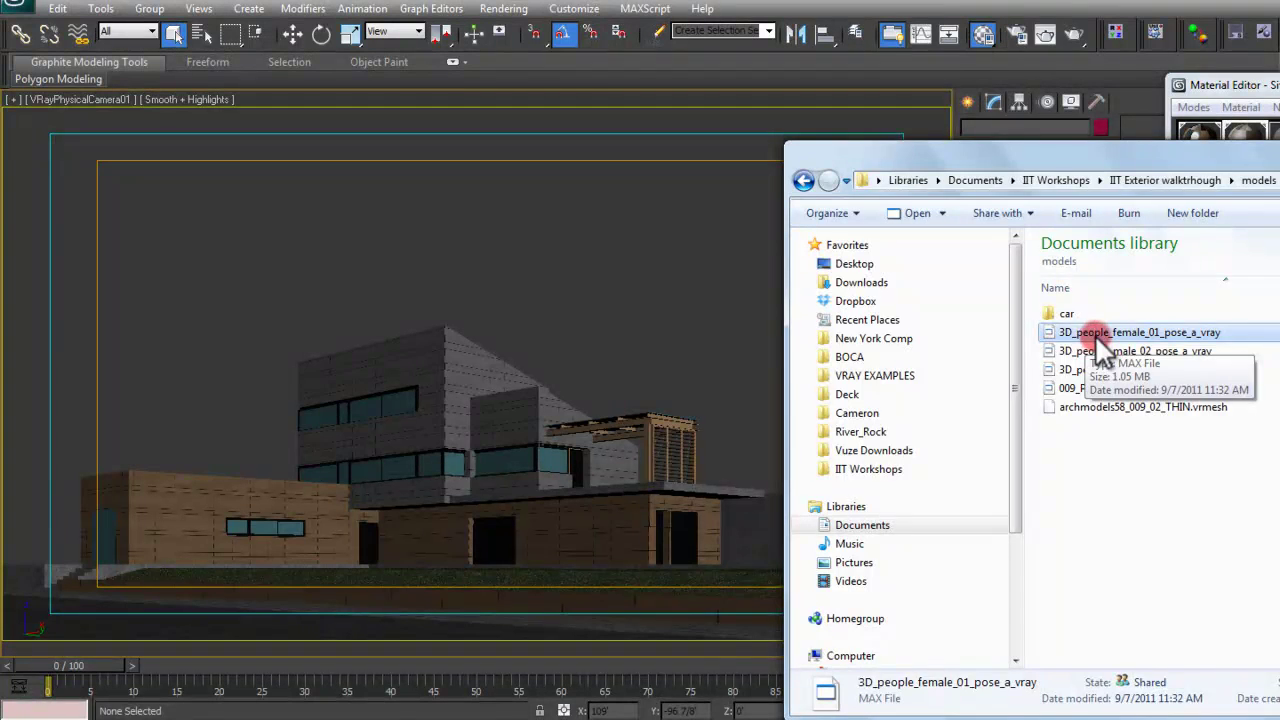
drag(1070, 148, 960, 146)
drag(963, 324, 290, 495)
click(325, 520)
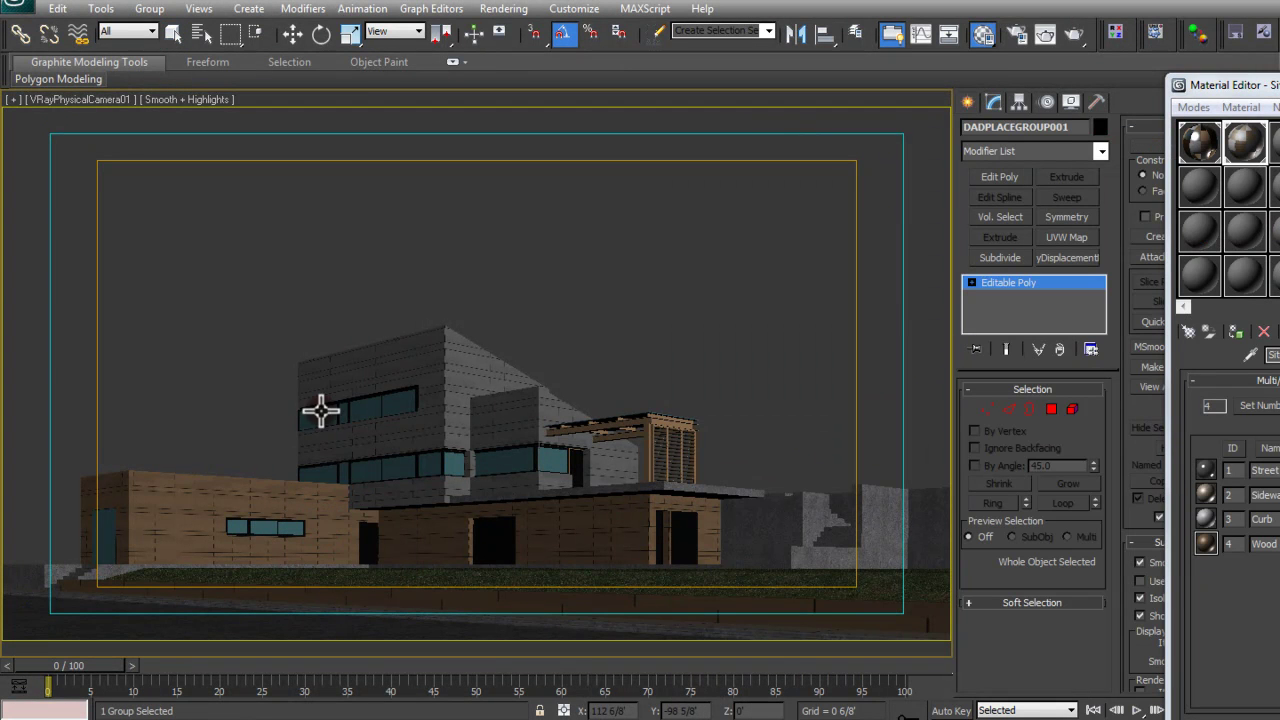
click(714, 323)
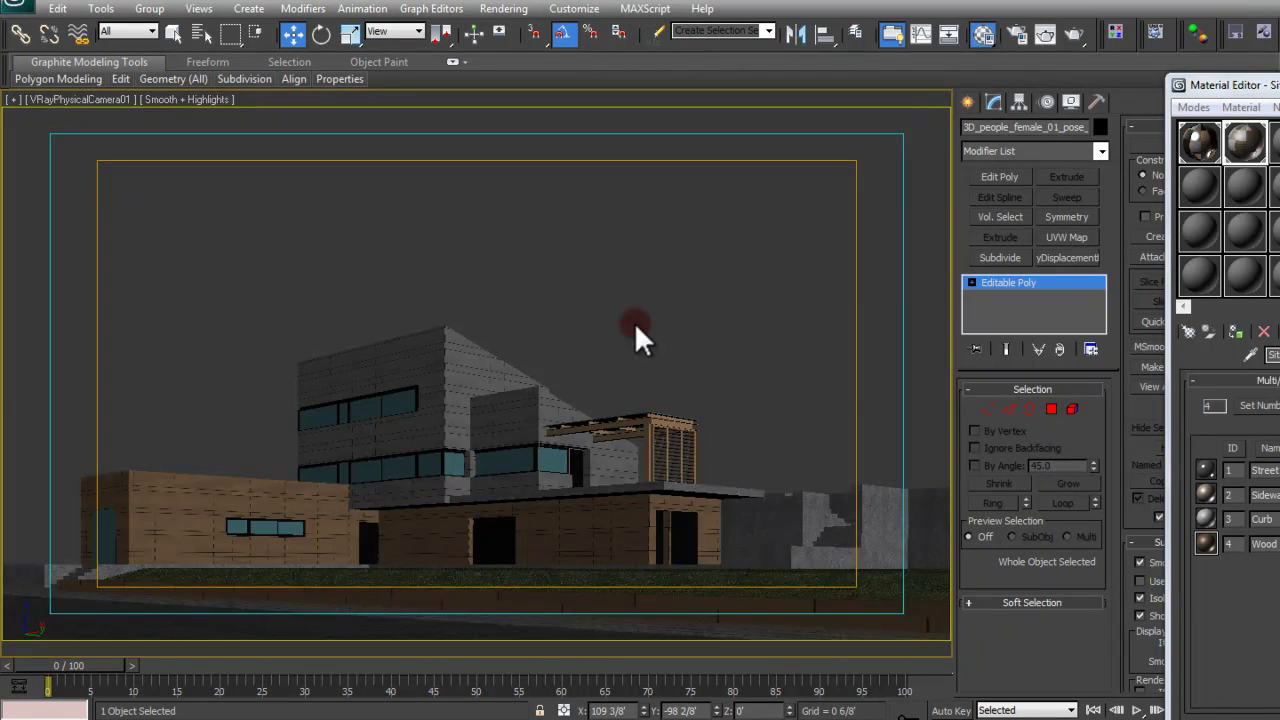
Step: Move the woman in the top view to the sidewalk in front of the house, at about X 22', Y -45'
key(t)
key(z)
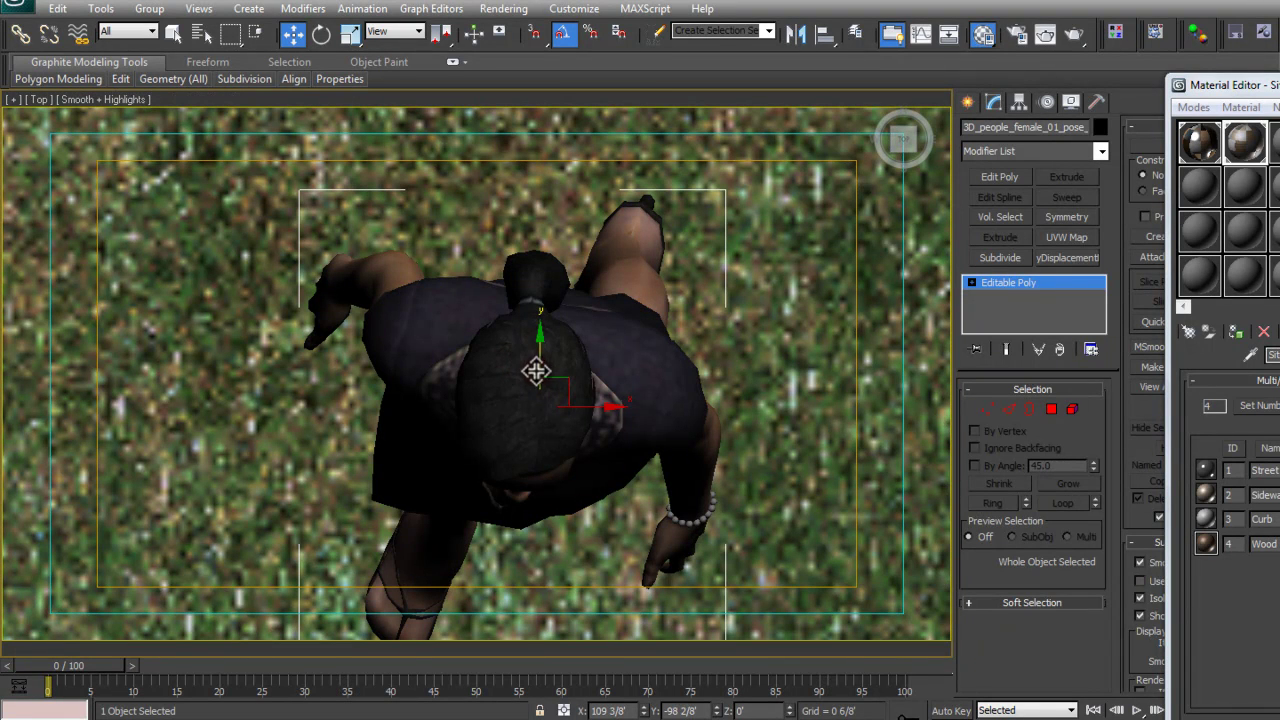
scroll(507, 343, down, 2)
scroll(505, 343, down, 5)
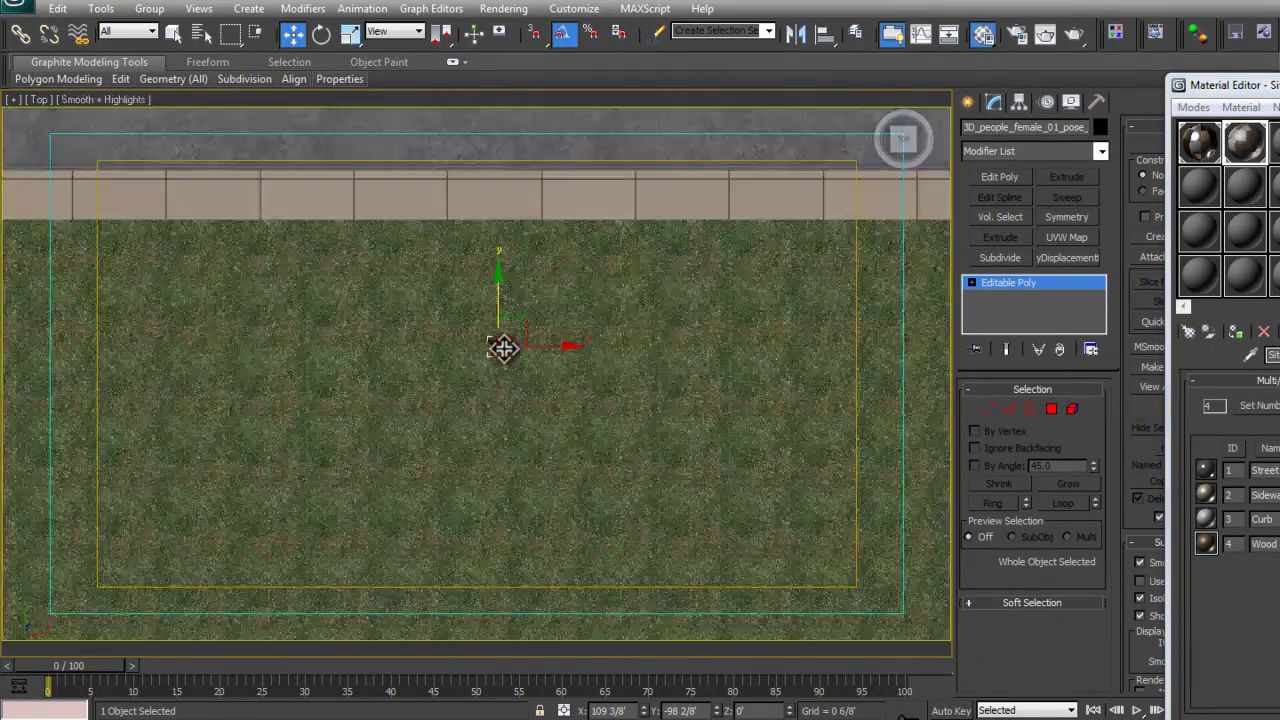
scroll(505, 346, down, 3)
mouse_move(508, 346)
middle_down()
mouse_move(462, 375)
mouse_move(523, 414)
mouse_move(672, 470)
middle_up()
key(F3)
key(F3)
key(F3)
scroll(672, 470, up, 4)
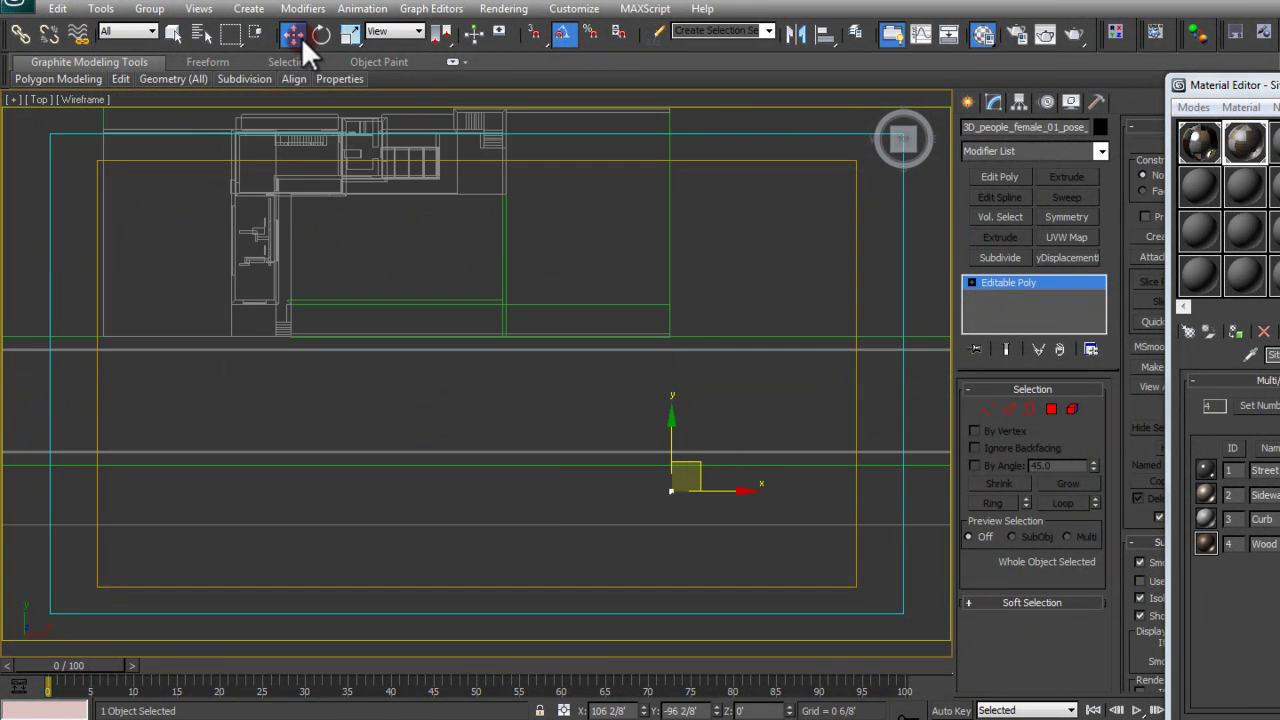
mouse_move(695, 470)
mouse_down()
mouse_move(484, 340)
mouse_move(440, 328)
mouse_up()
Step: Lower the woman in the perspective view until her feet rest on the sidewalk, at about Z -2 2/8'
scroll(429, 343, up, 5)
key(p)
scroll(429, 343, up, 3)
alt+middle_drag(436, 331, 484, 360)
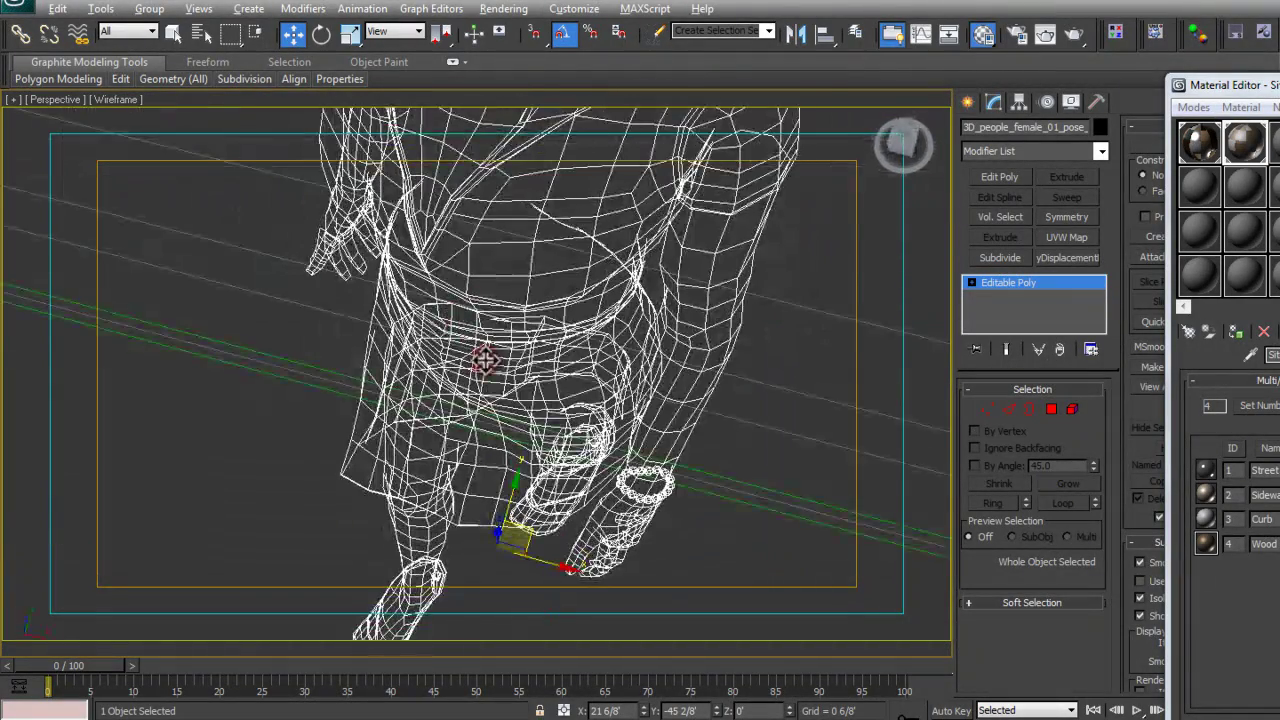
key(F3)
scroll(484, 360, down, 8)
drag(481, 369, 485, 452)
Step: Rotate the woman -80 degrees about Z and, in the camera view, move her along the sidewalk to about X 70'
click(316, 33)
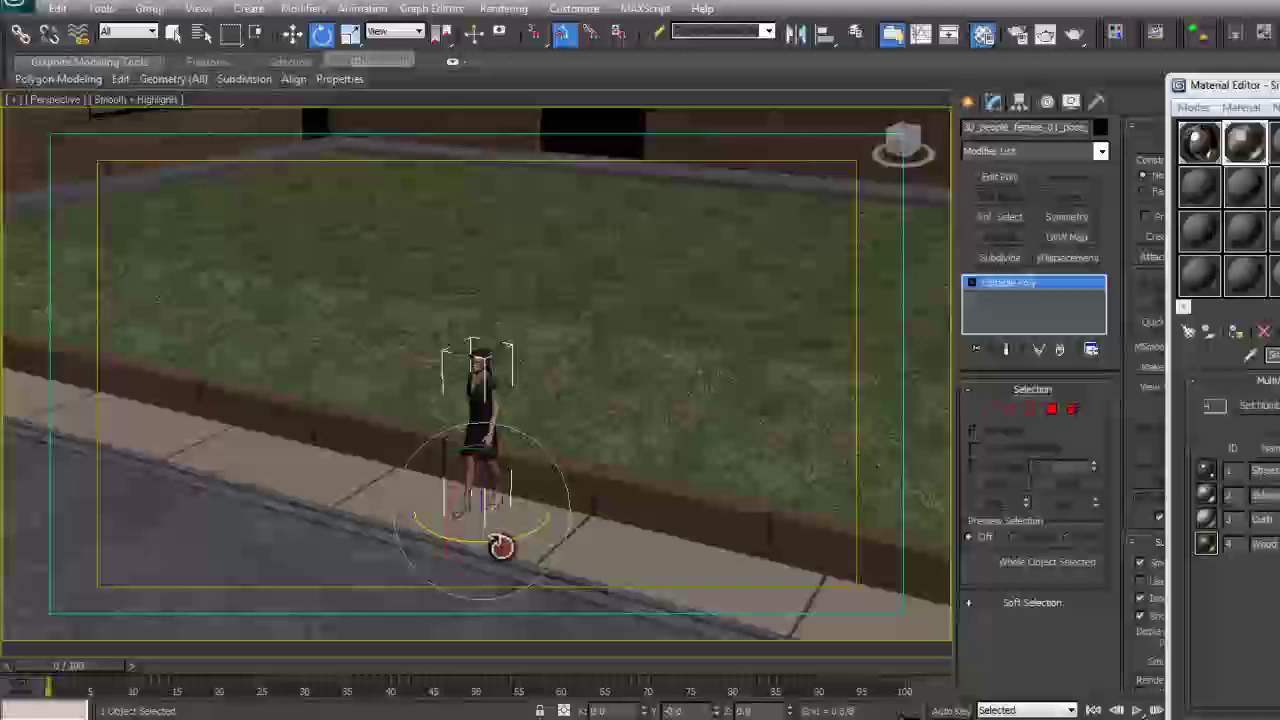
drag(500, 545, 440, 530)
key(c)
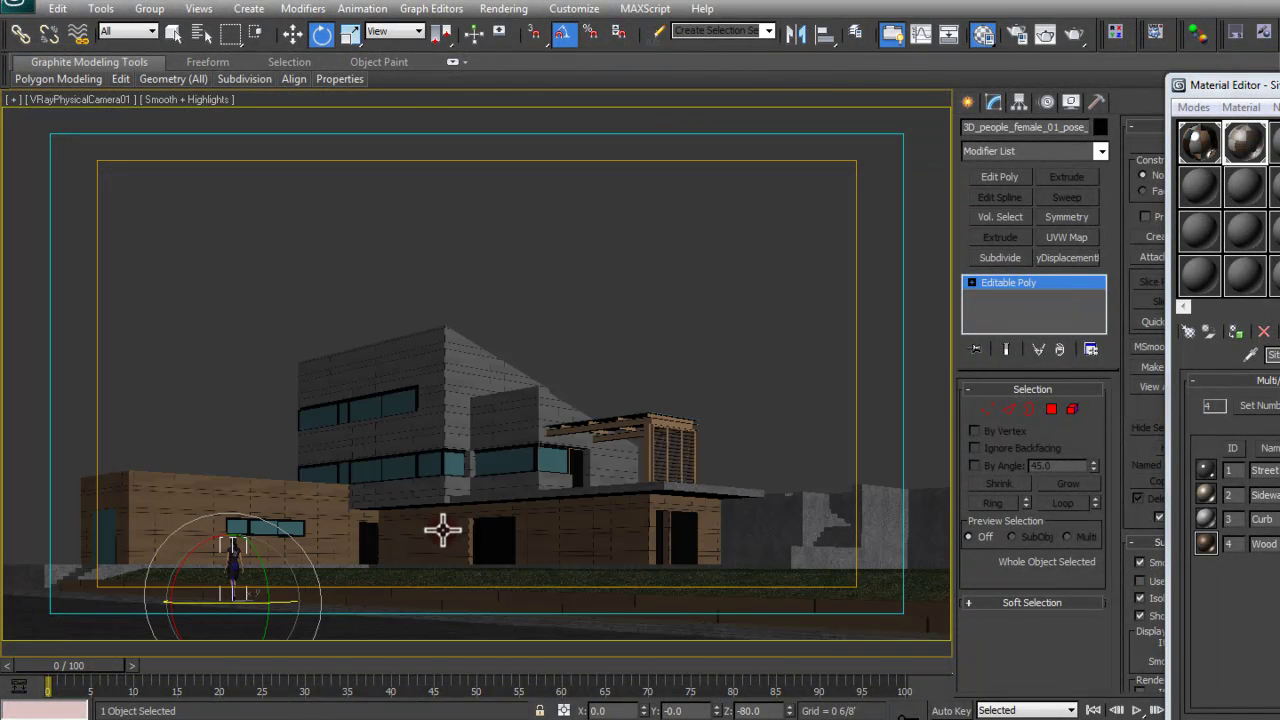
click(292, 33)
drag(264, 604, 680, 688)
click(668, 216)
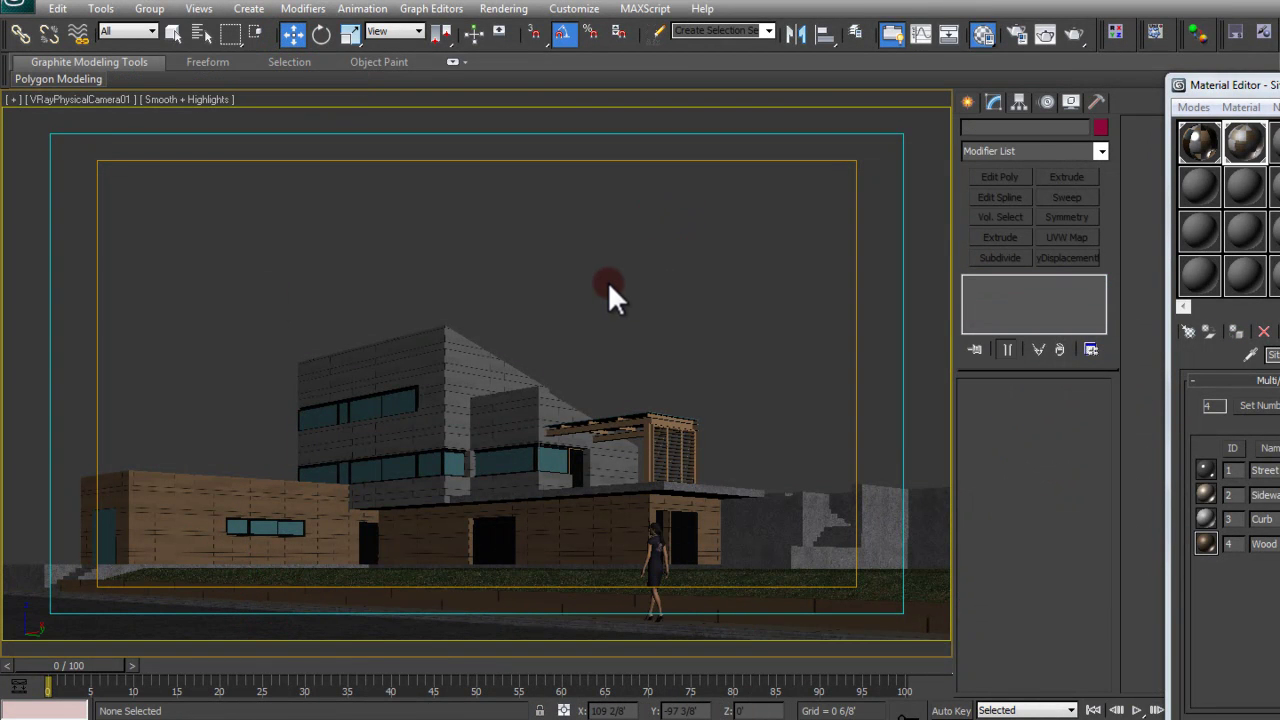
Step: Clone the woman once as an instance along the X axis and move the clone along the sidewalk to about X 15'
click(652, 545)
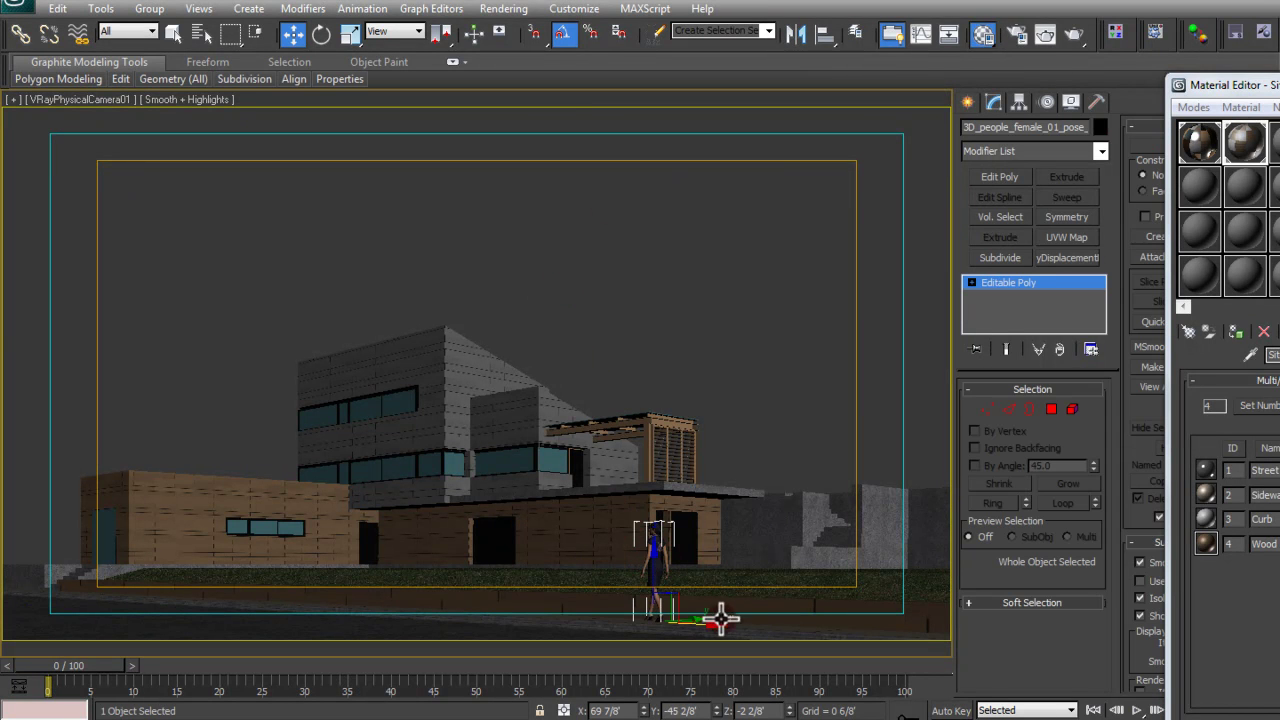
shift+drag(704, 622, 500, 614)
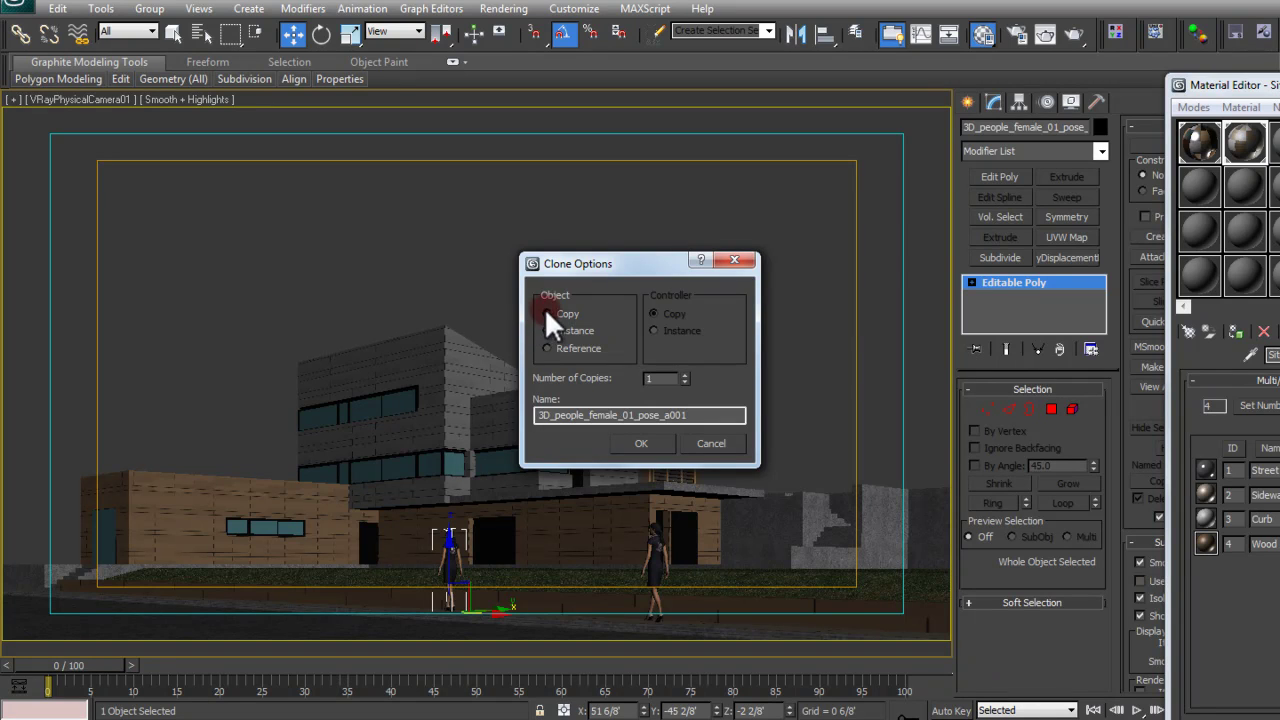
click(645, 442)
mouse_move(500, 615)
mouse_down()
mouse_move(309, 594)
mouse_move(246, 603)
mouse_move(260, 598)
mouse_up()
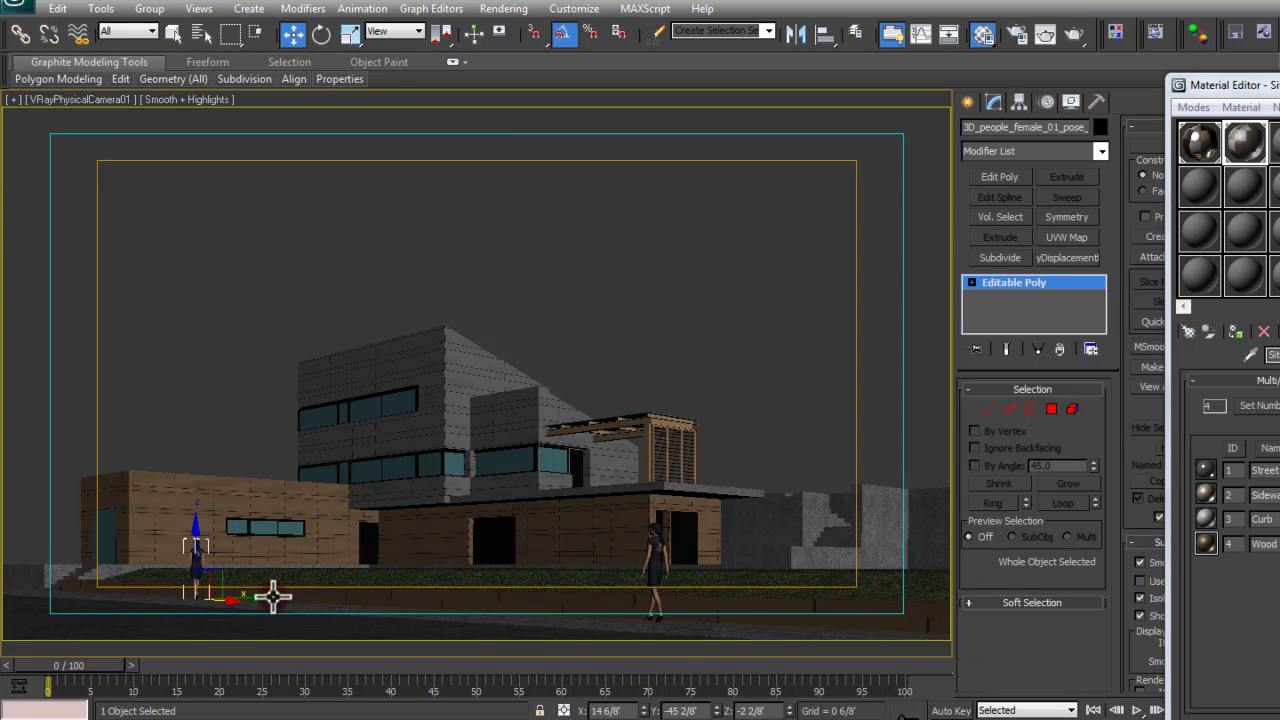
Step: Move the cloned woman in the top view onto the walkway beside the house's side wing, at about X -25', Y 1'
key(t)
key(z)
scroll(393, 398, down, 3)
scroll(393, 398, down, 1)
middle_drag(393, 398, 614, 449)
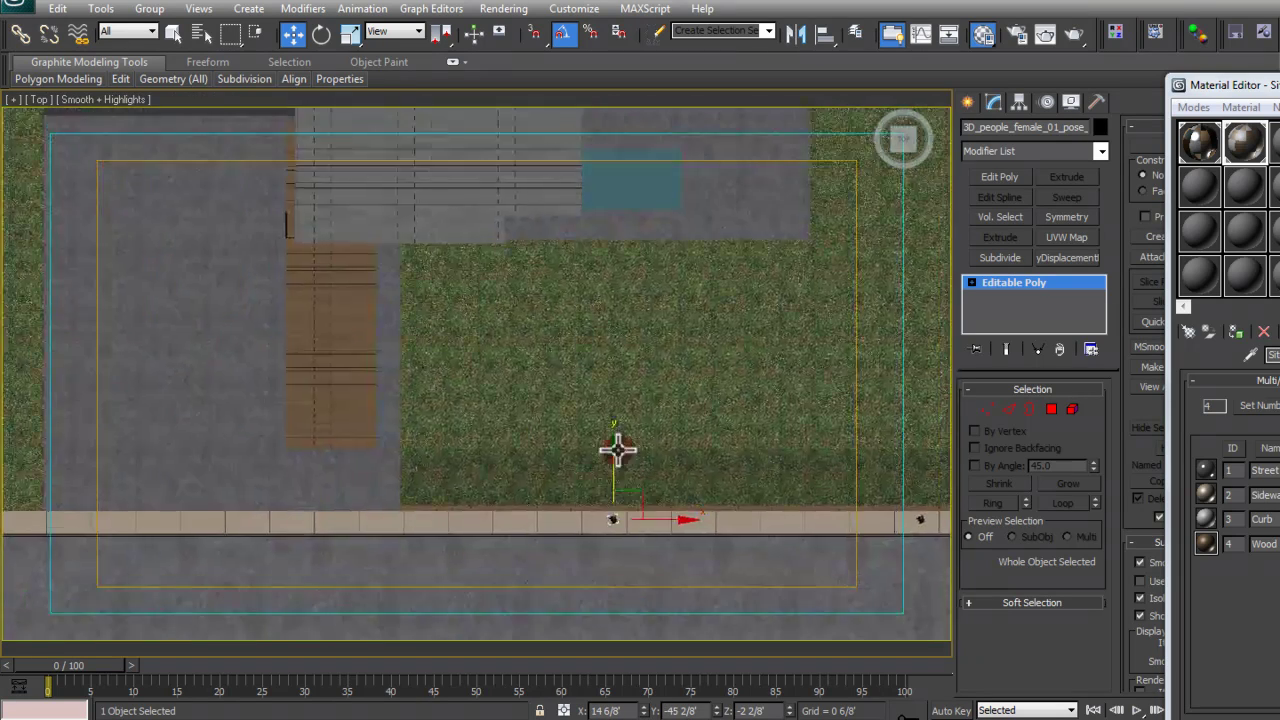
key(F3)
drag(645, 478, 489, 294)
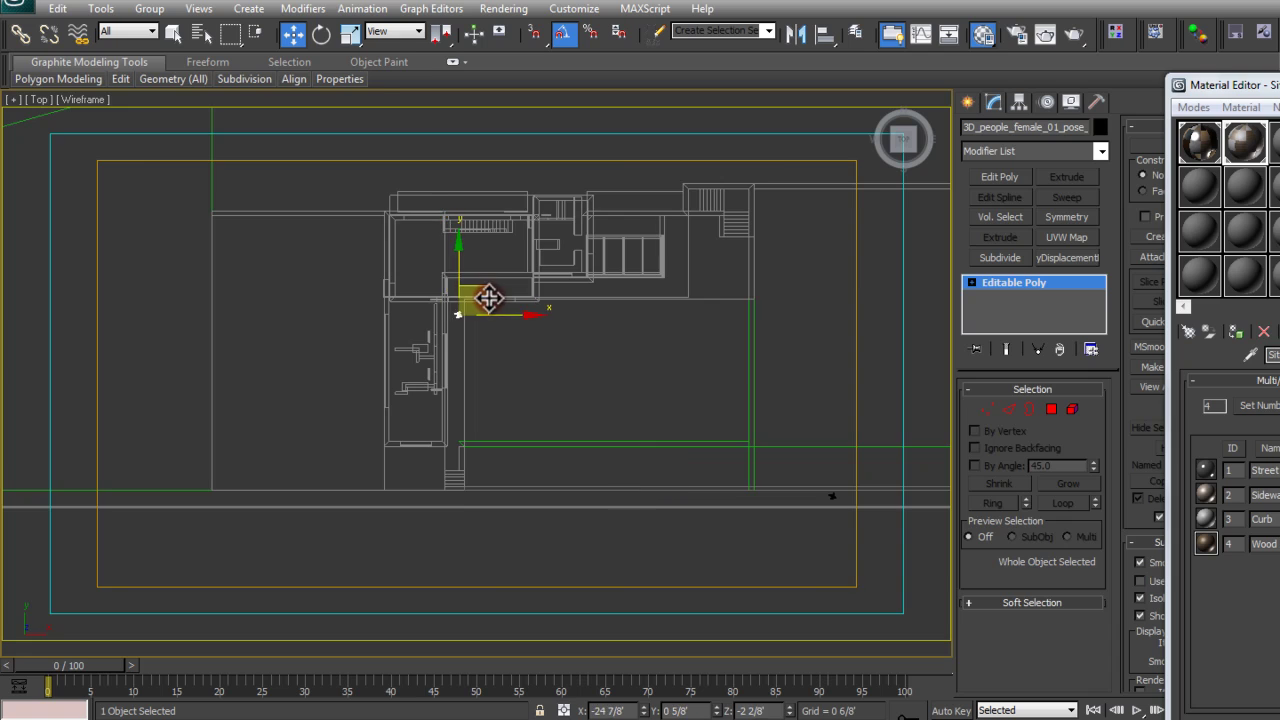
Step: Raise the cloned woman in the perspective view until she stands on the concrete walkway, at about Z 0 6/8'
key(p)
key(z)
alt+middle_drag(500, 352, 457, 223)
key(F3)
scroll(457, 223, down, 3)
click(474, 38)
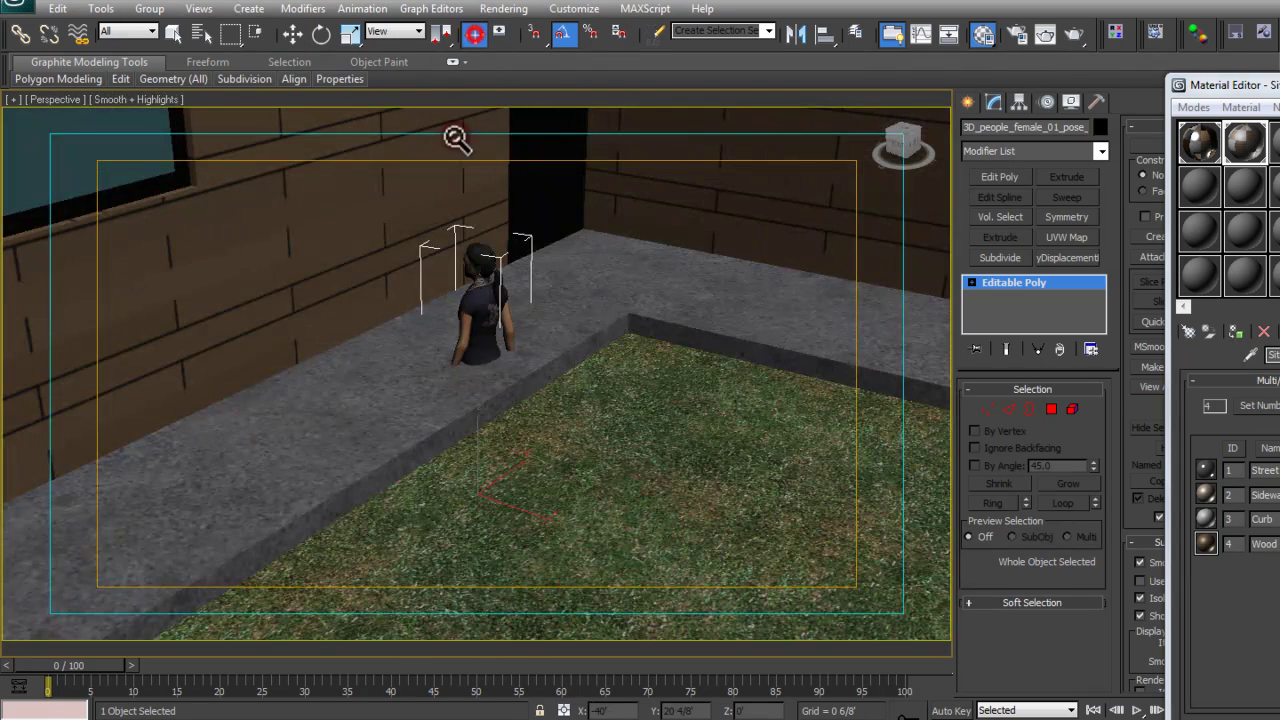
click(474, 36)
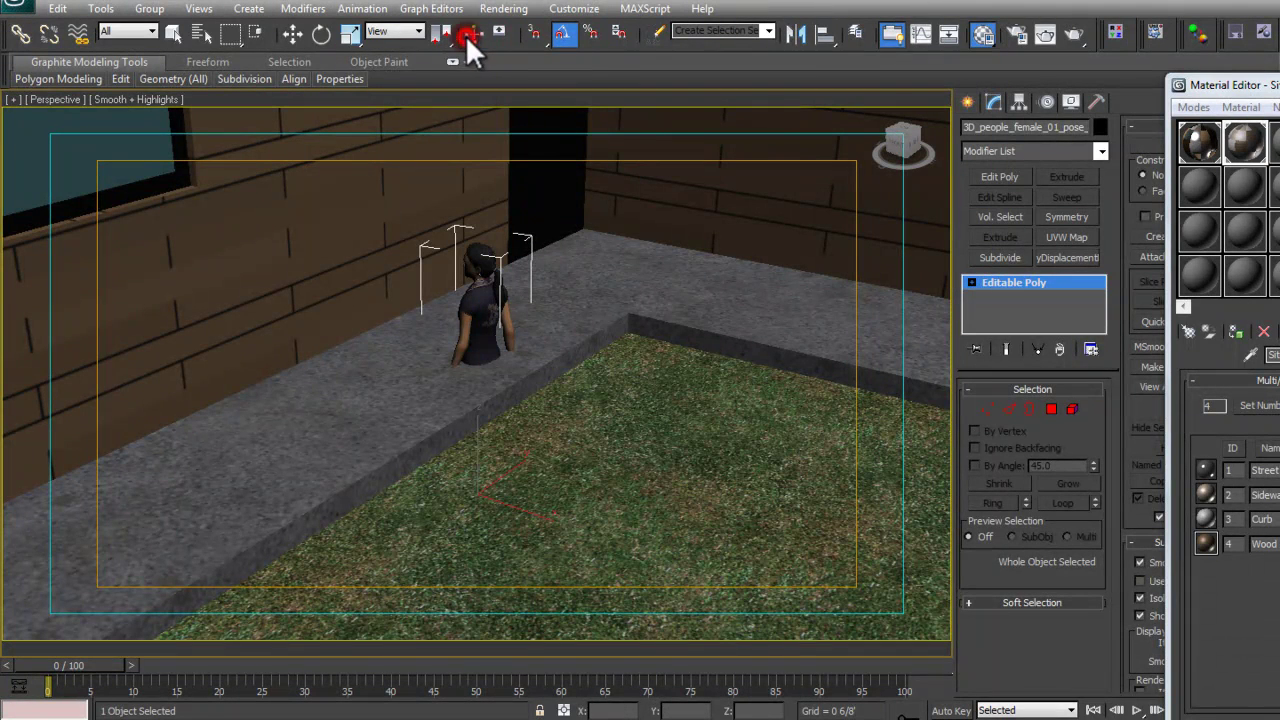
click(292, 34)
drag(477, 435, 478, 302)
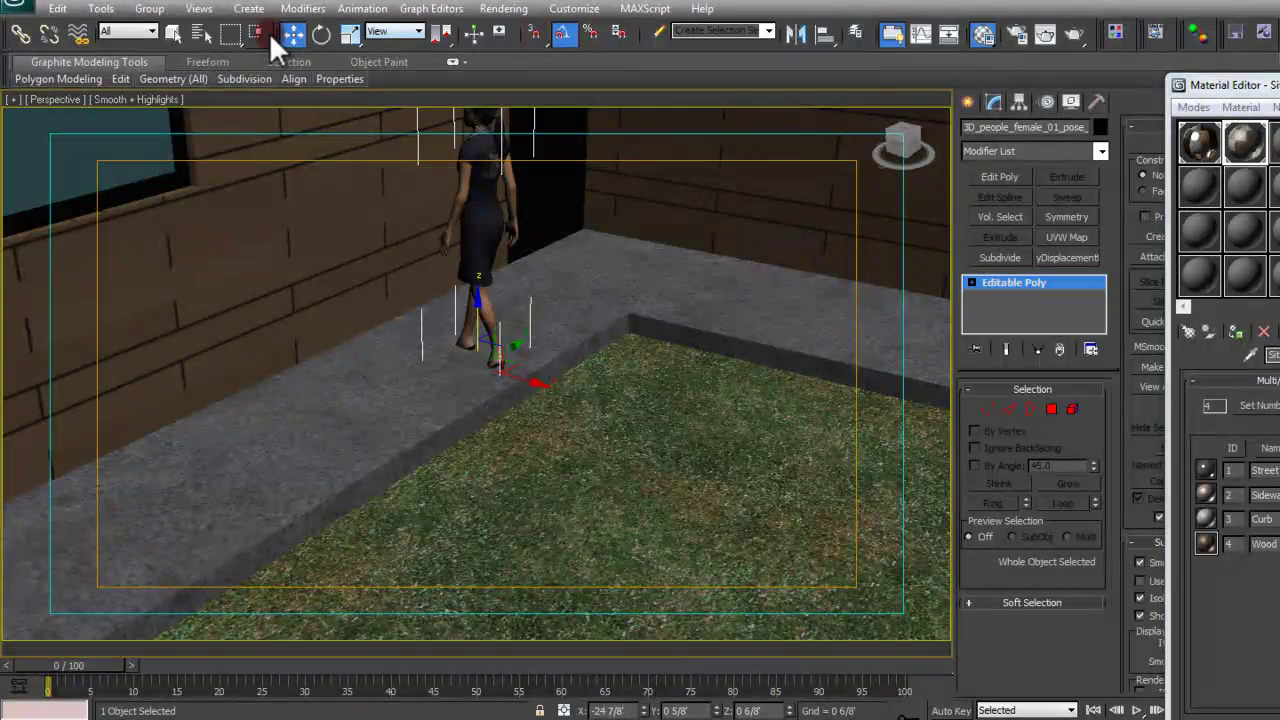
Step: Rotate the cloned woman about her vertical axis on the walkway, return to the camera view, and clear the selection
click(321, 33)
drag(491, 400, 360, 376)
key(c)
click(710, 231)
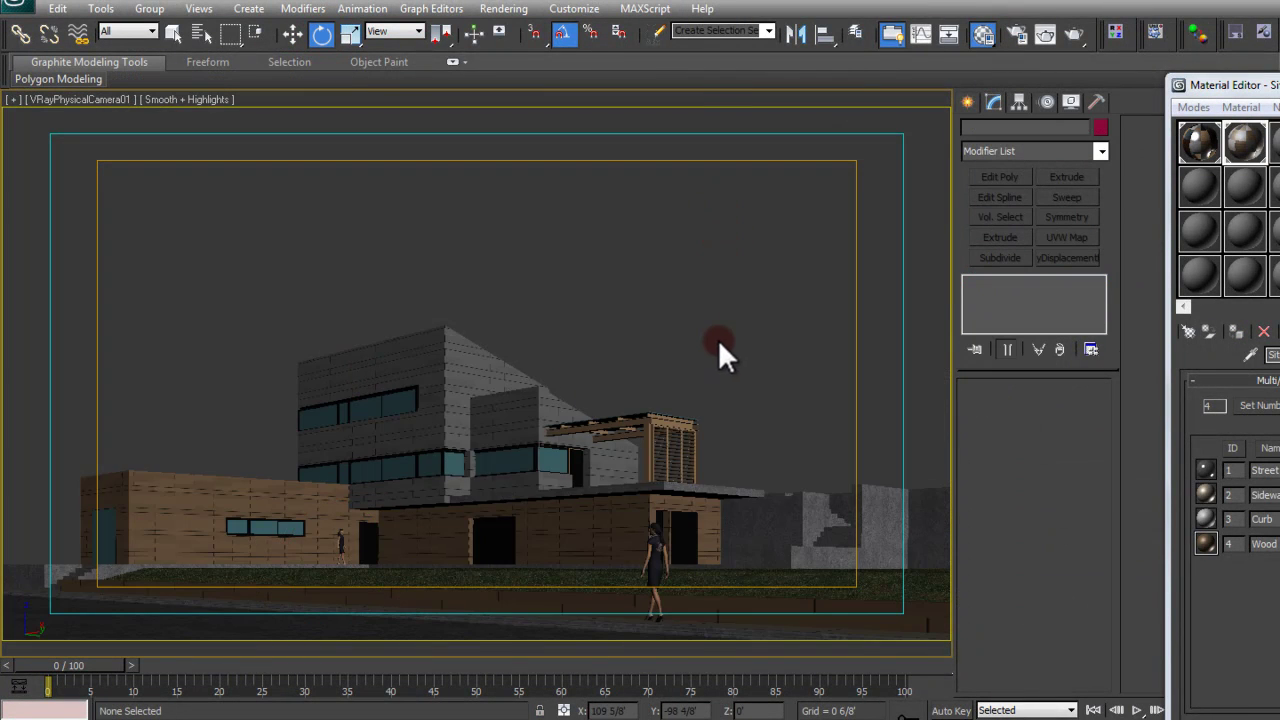
Step: Switch to the models folder and examine the 009_Proxy_THIN and archmodels58_009_02_THIN.vrmesh files
click(231, 719)
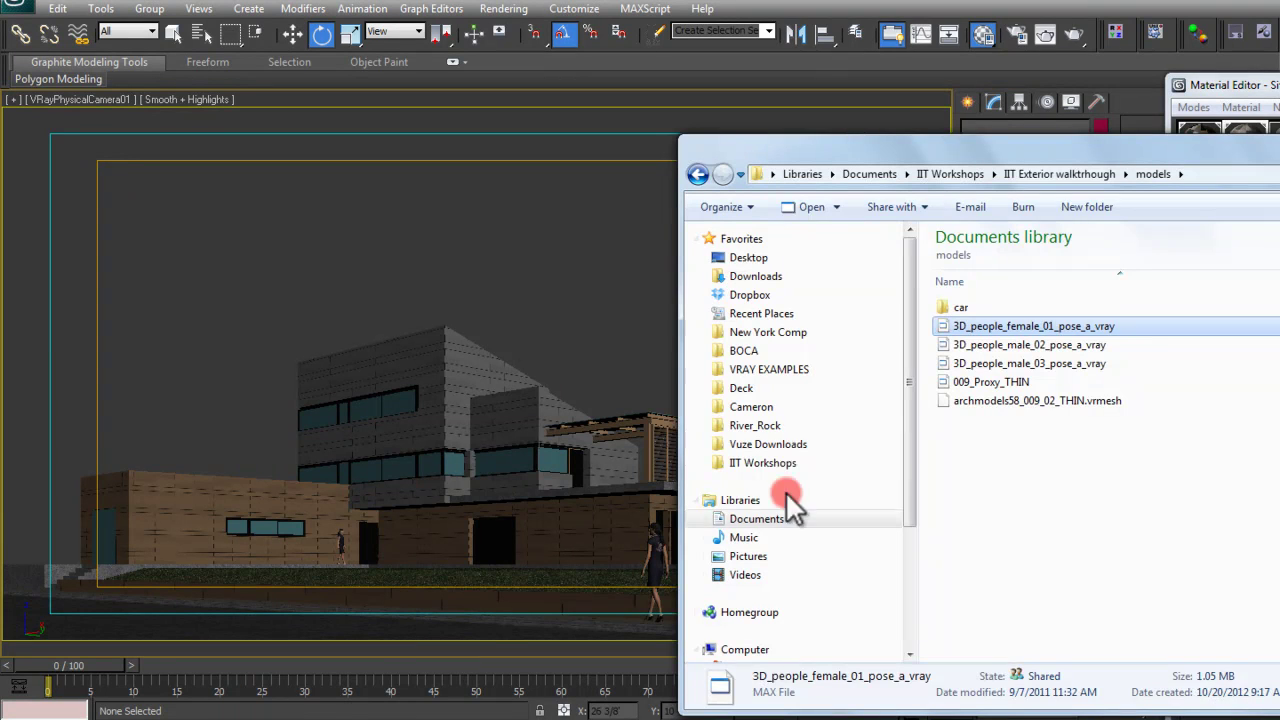
click(1091, 532)
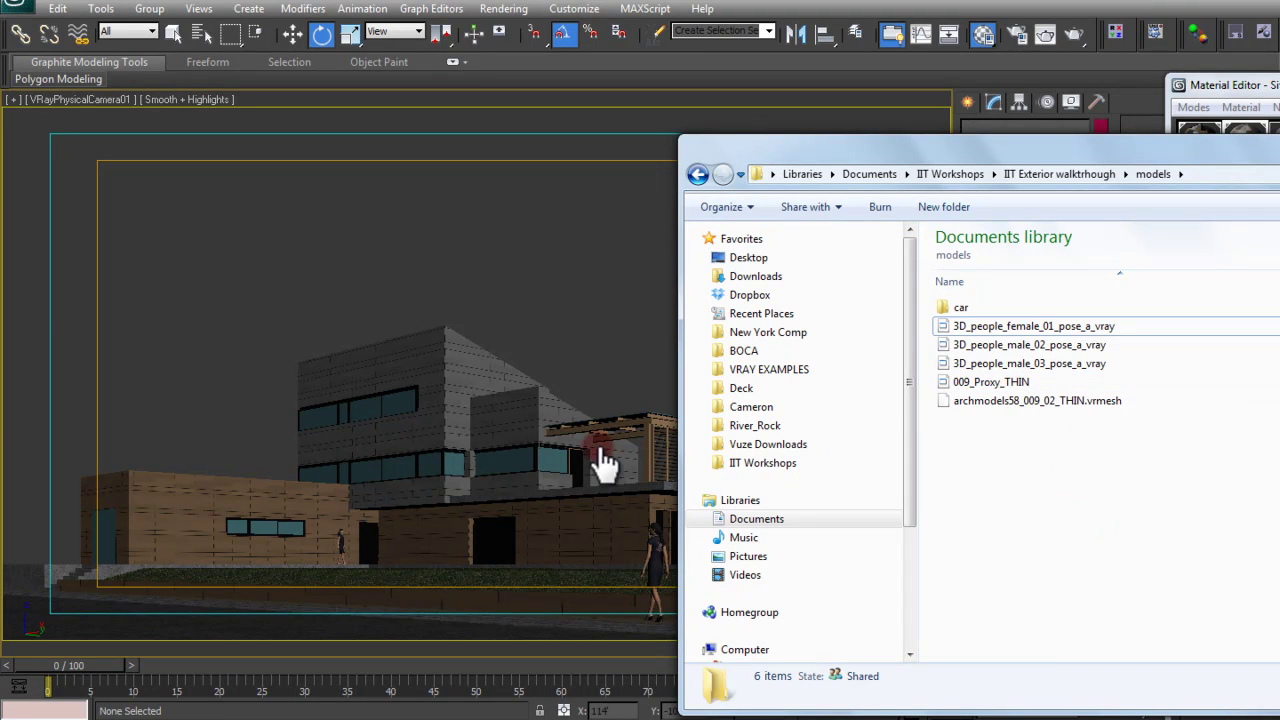
click(1004, 402)
click(1000, 383)
click(1005, 401)
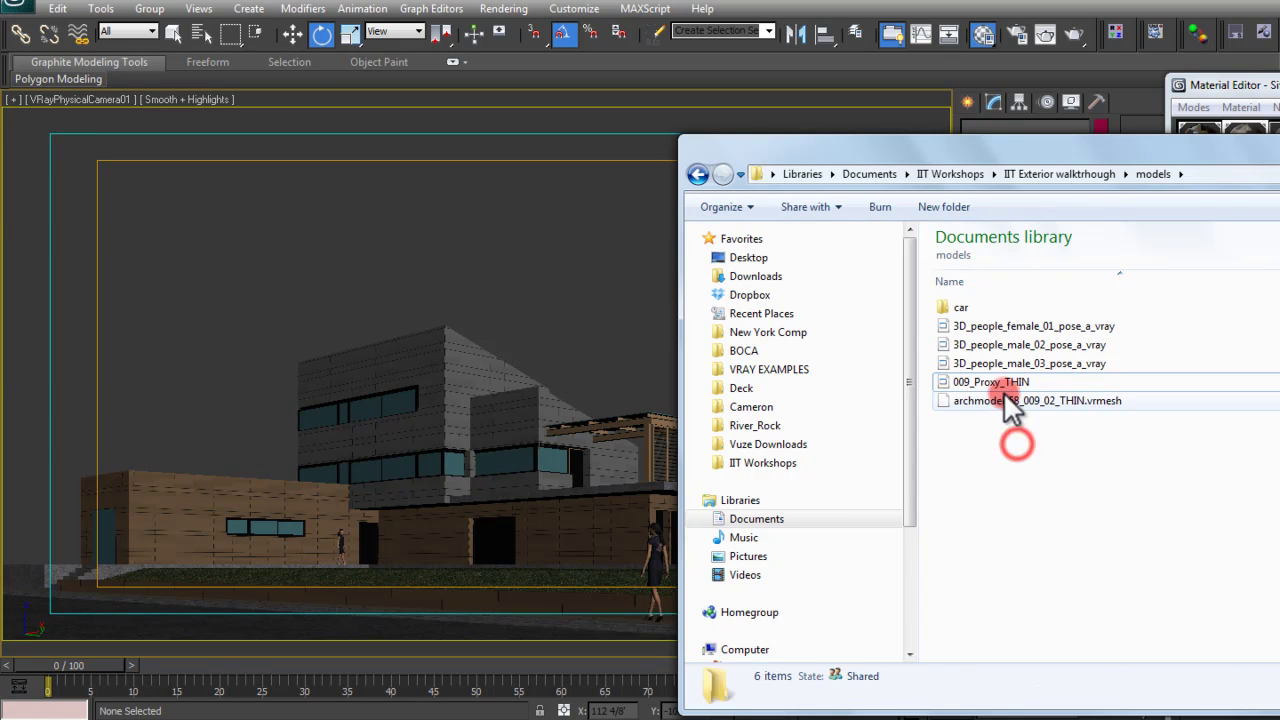
Step: Merge the 009_Proxy_THIN file into the scene and place it at about X 110', Y -98'
click(1000, 384)
click(995, 384)
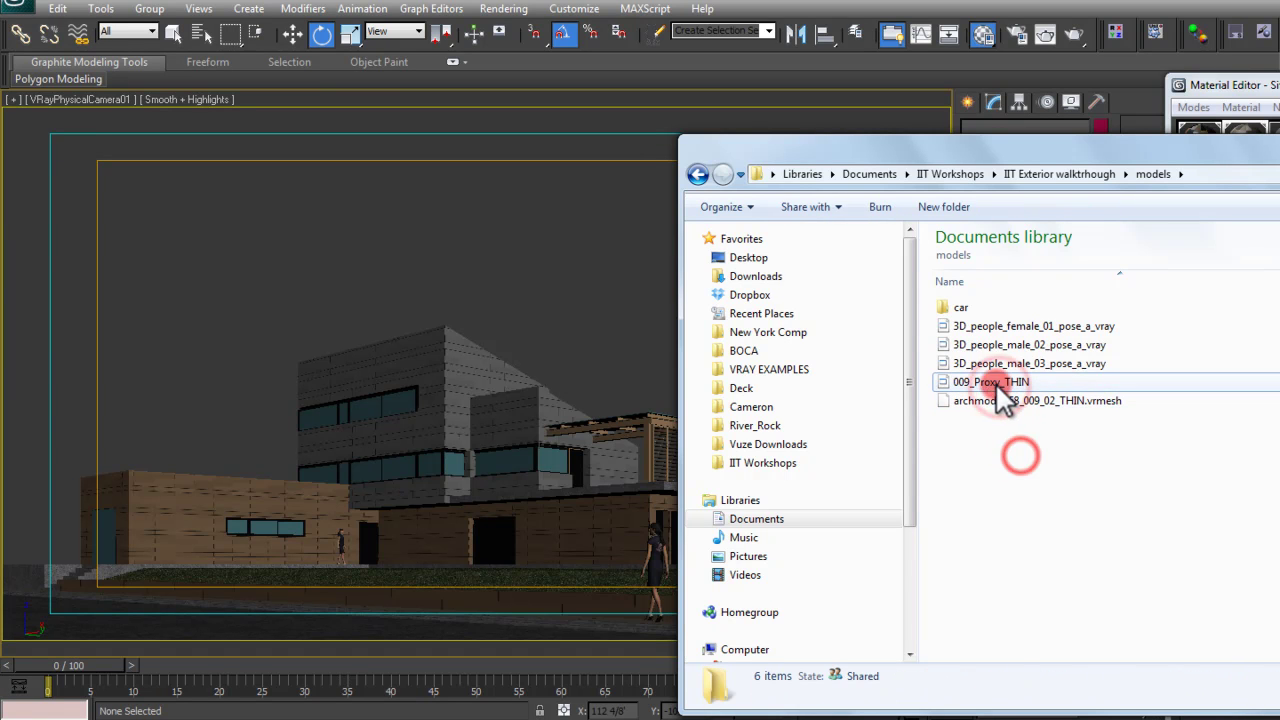
drag(995, 382, 249, 381)
click(254, 397)
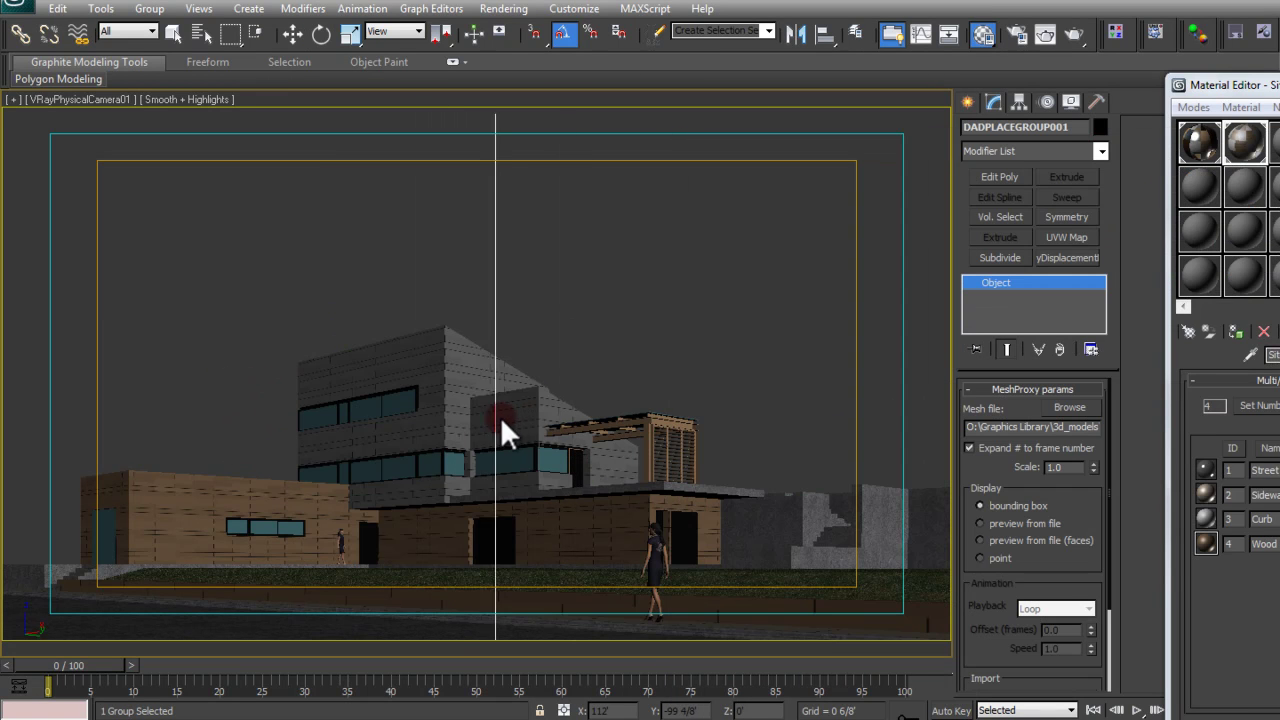
click(532, 411)
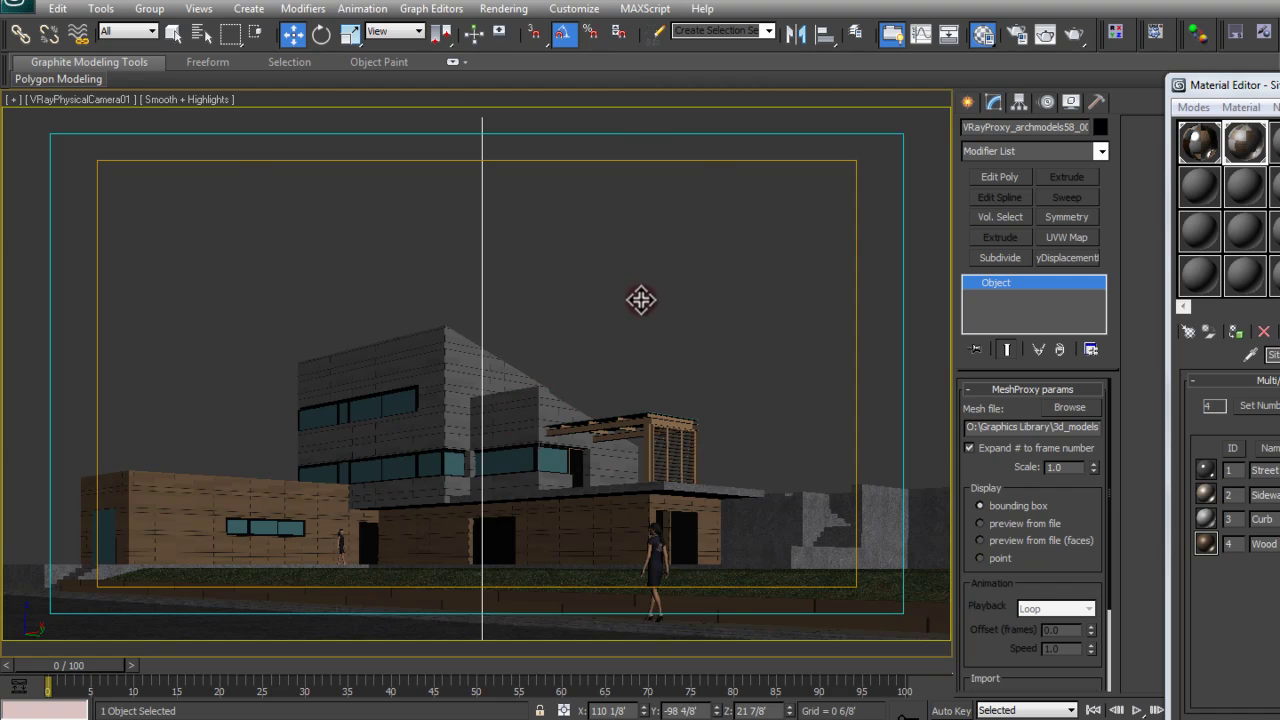
Step: Frame the merged tree proxy in the perspective view and set its display to preview from file
key(p)
key(z)
scroll(560, 320, down, 5)
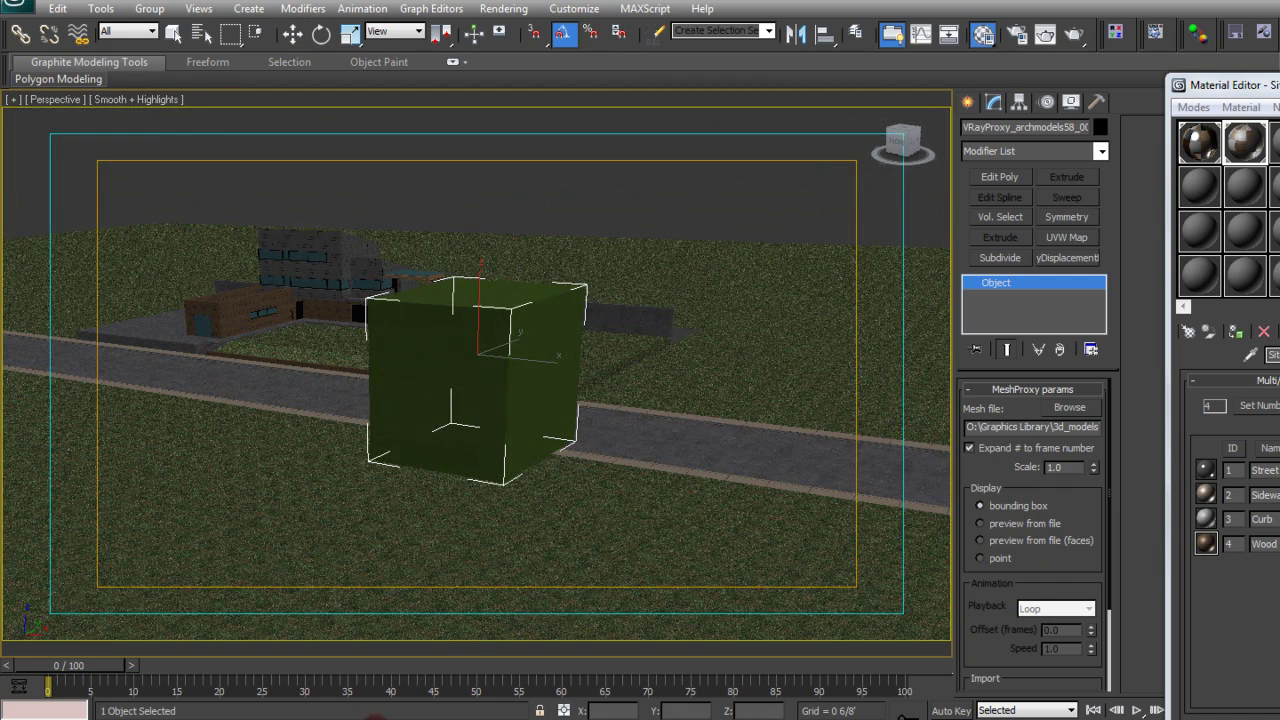
click(924, 517)
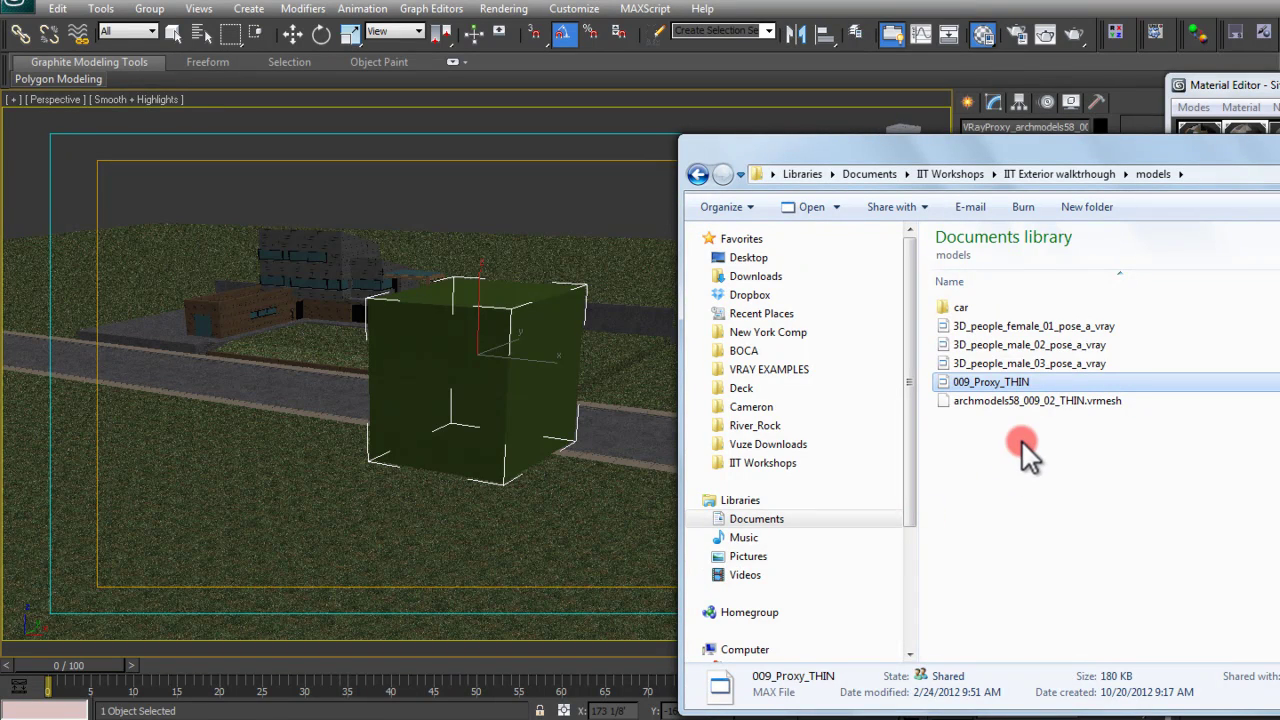
click(494, 277)
scroll(494, 277, up, 3)
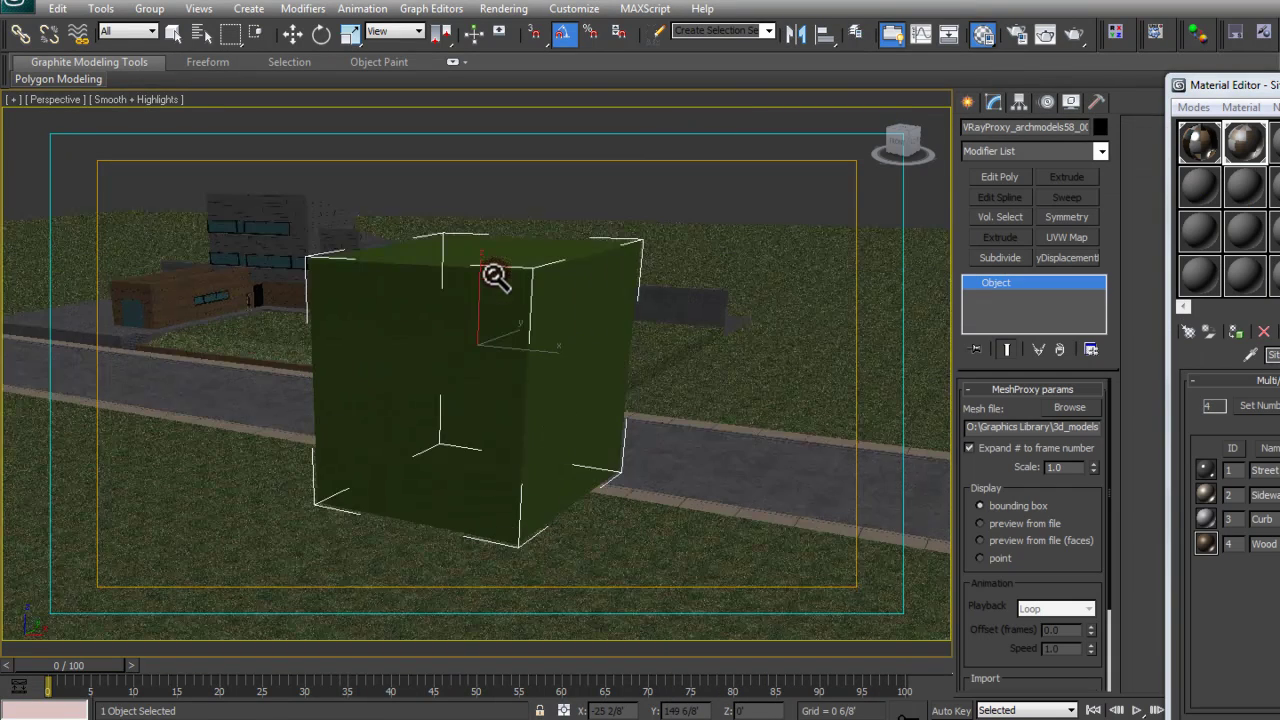
click(1028, 506)
click(1030, 522)
click(1028, 506)
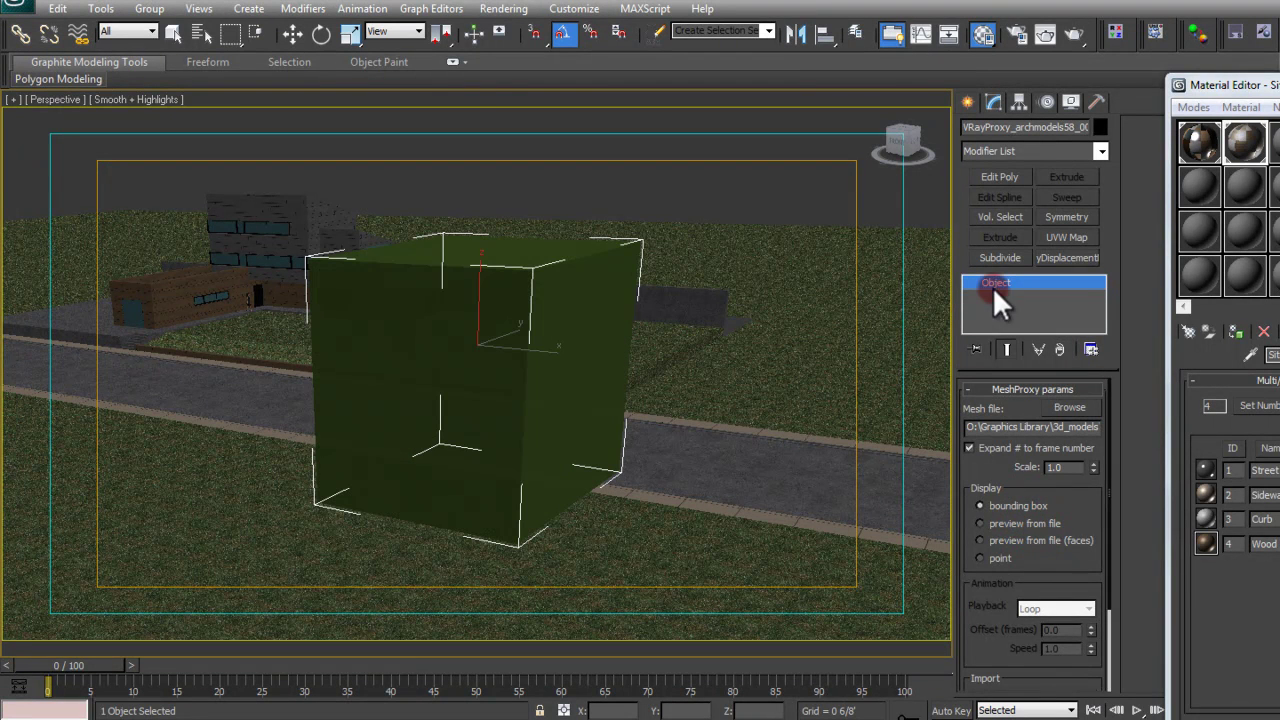
click(1031, 523)
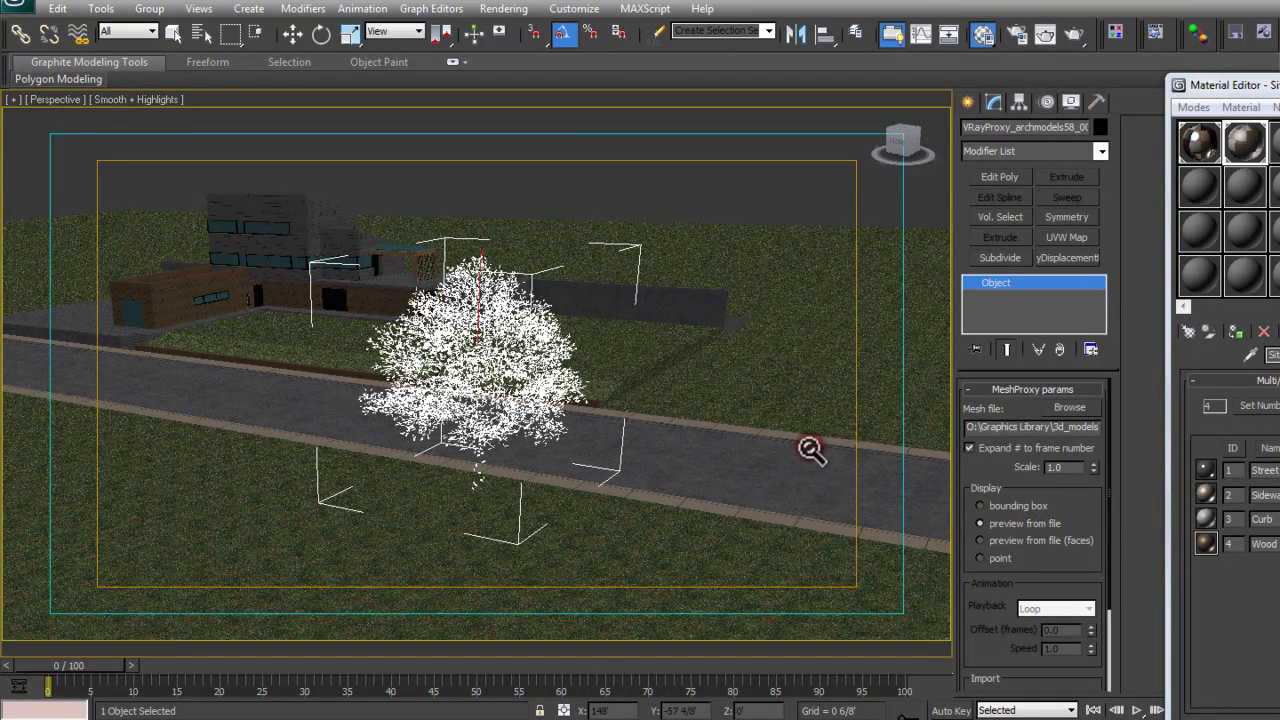
click(1018, 506)
click(1018, 522)
click(1015, 522)
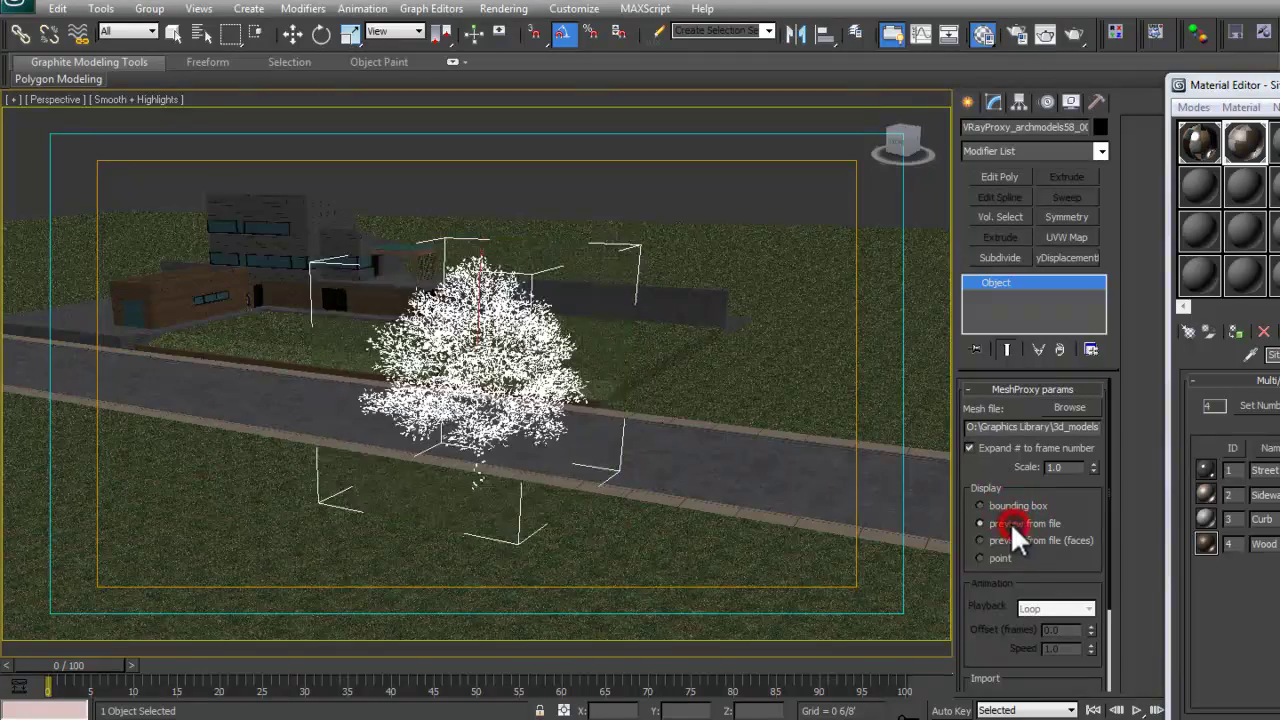
Step: Move the tree proxy in the top view across the road to the house side, at about X 95', Y -43'
key(t)
scroll(477, 286, up, 3)
scroll(487, 290, down, 4)
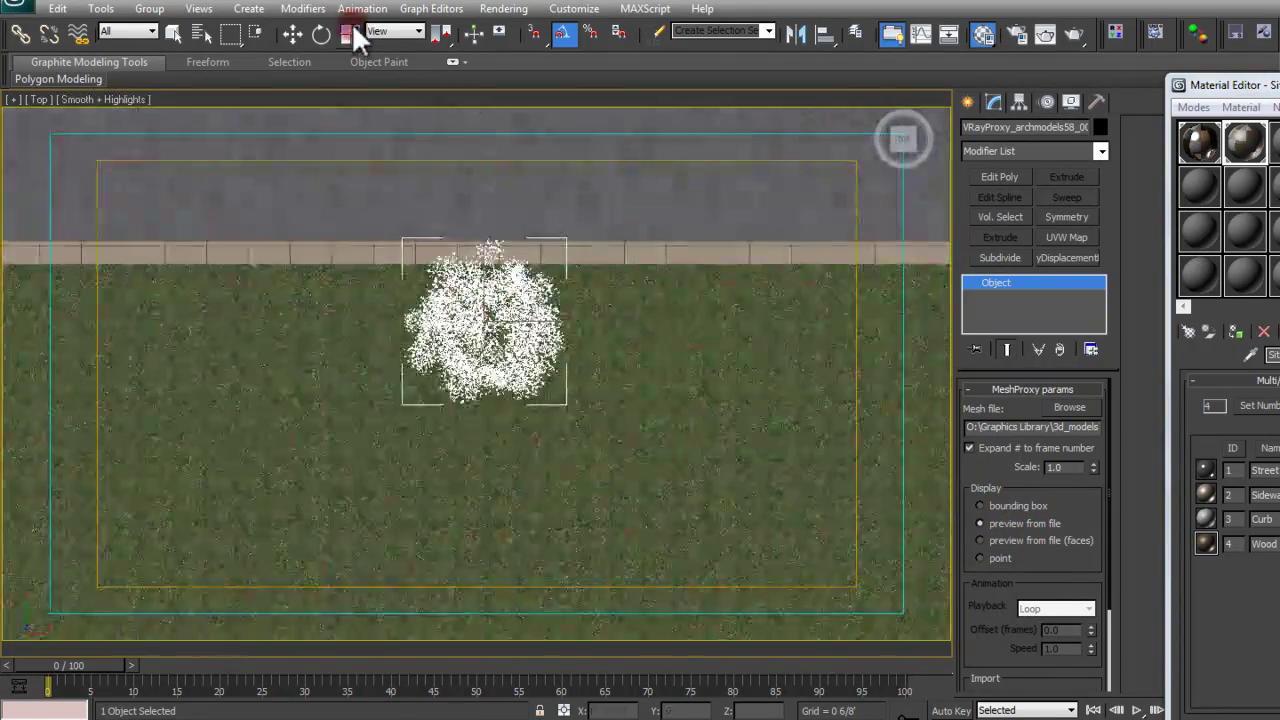
click(292, 33)
scroll(470, 300, down, 4)
middle_drag(470, 300, 522, 414)
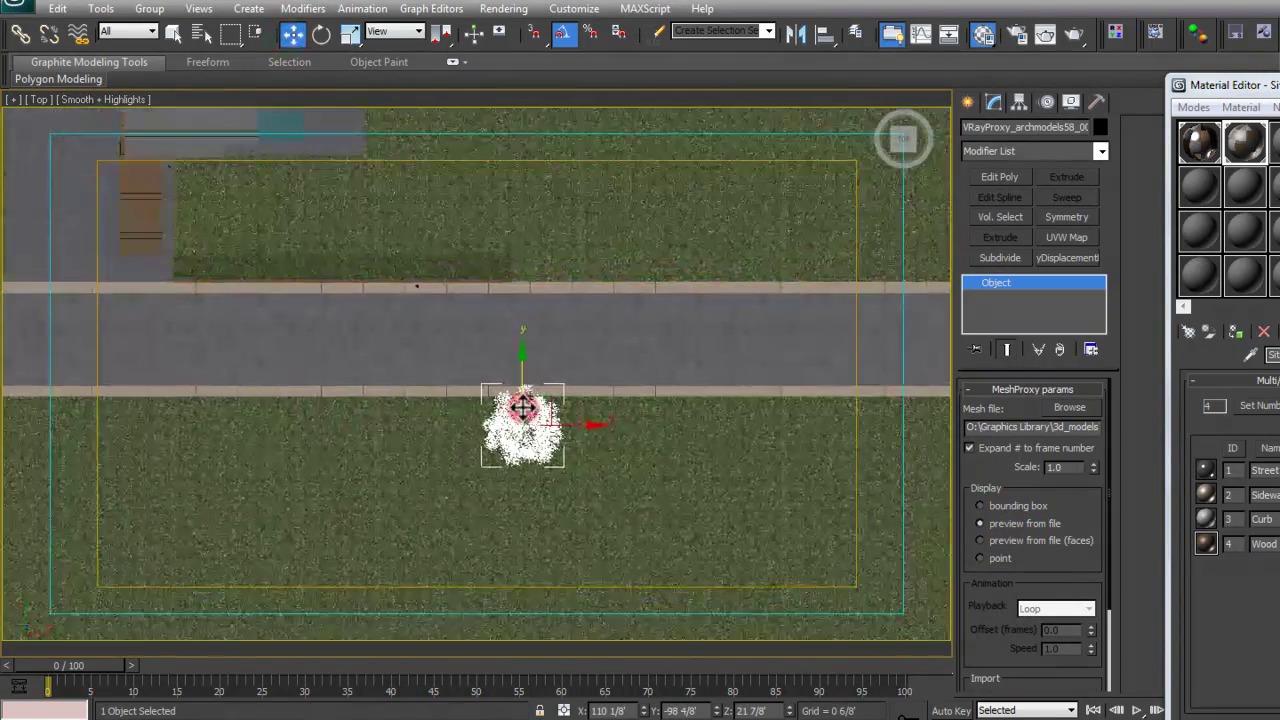
key(F3)
drag(547, 399, 517, 280)
Step: Lower the tree proxy by about 3' to set its trunk on the ground, at about Z 18 7/8'
mouse_move(509, 255)
alt+middle_down()
mouse_move(500, 262)
mouse_move(480, 183)
alt+middle_up()
key(F3)
scroll(472, 342, up, 5)
alt+middle_drag(472, 342, 408, 152)
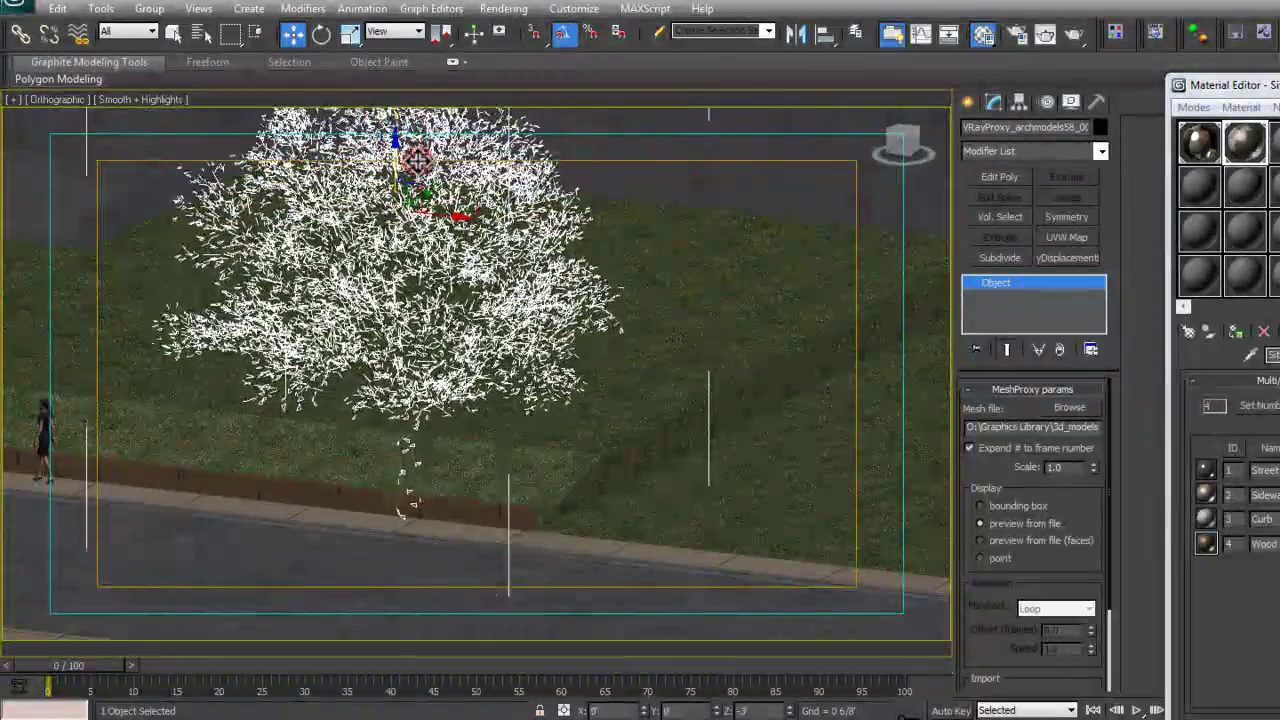
Step: Return to the camera view and compare the tree proxy's bounding box display with its preview from file
click(1019, 504)
key(c)
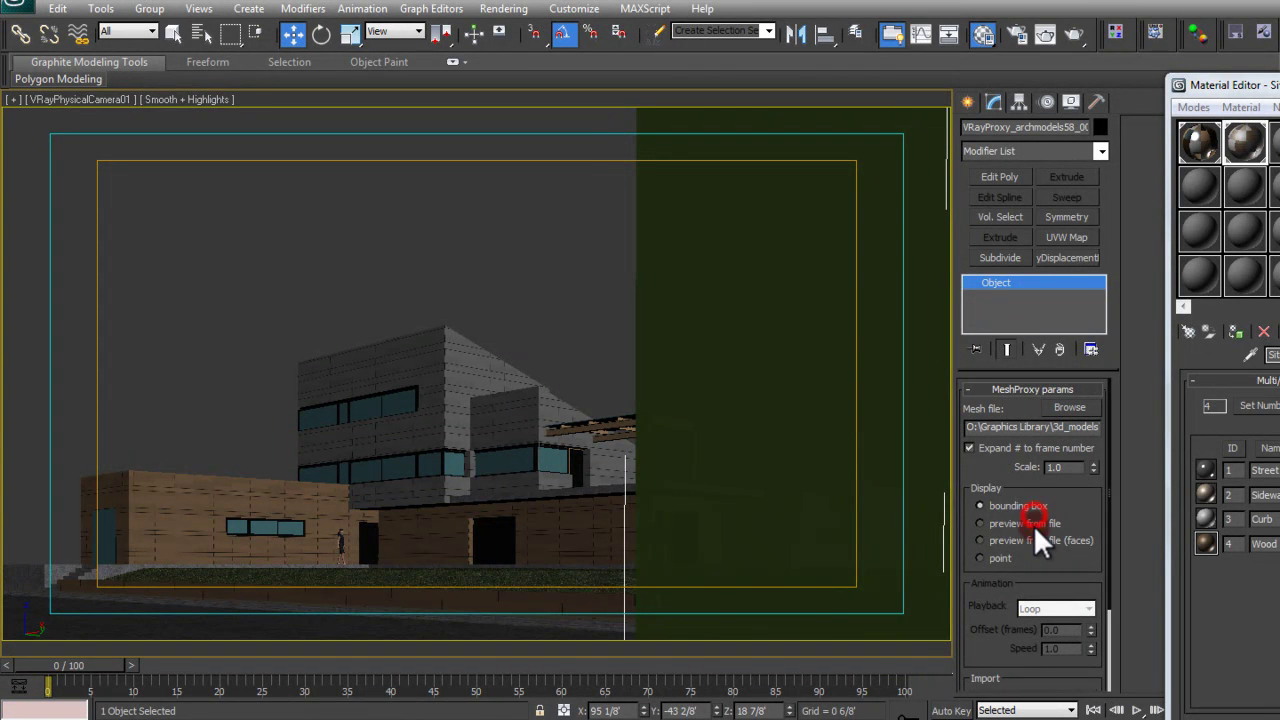
click(1033, 524)
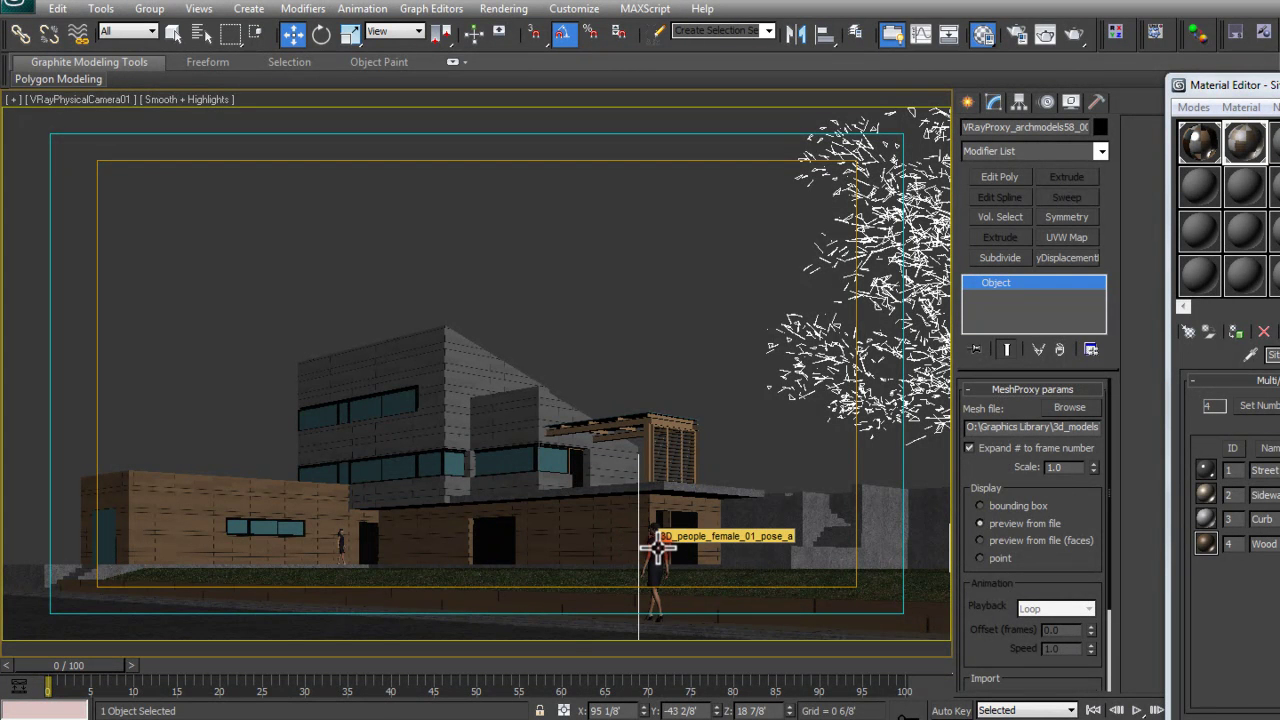
click(781, 354)
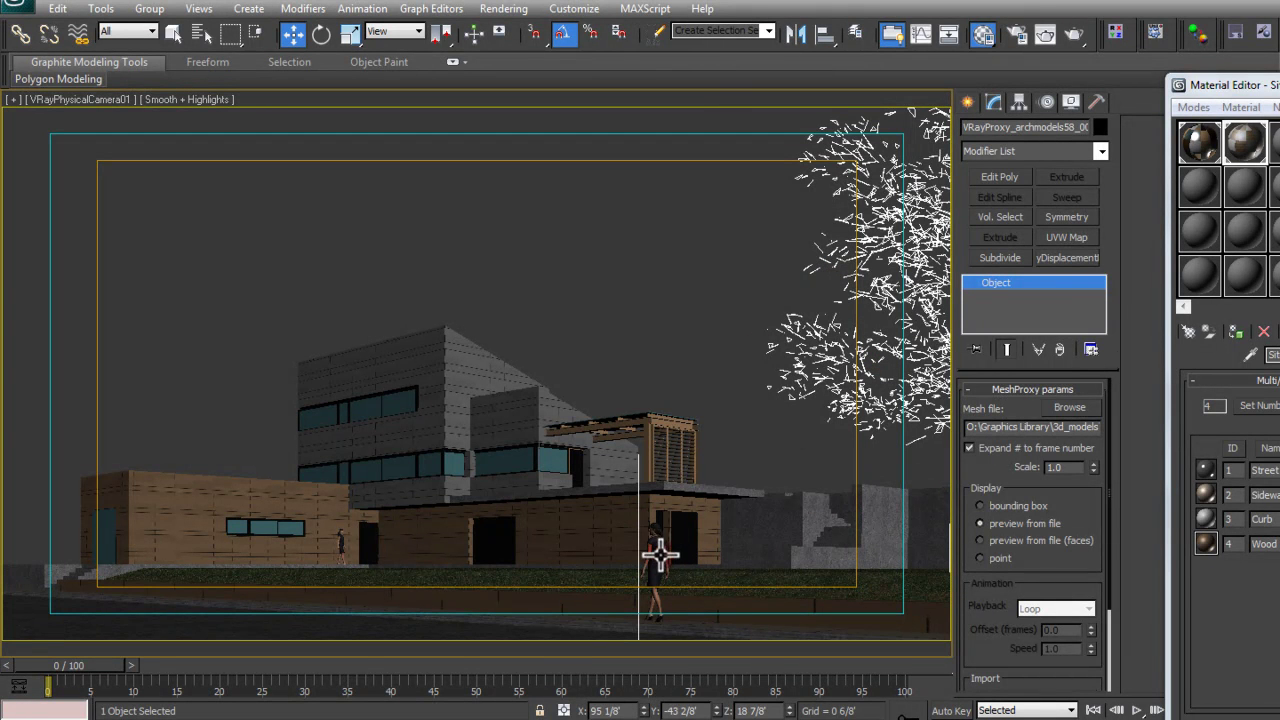
click(874, 320)
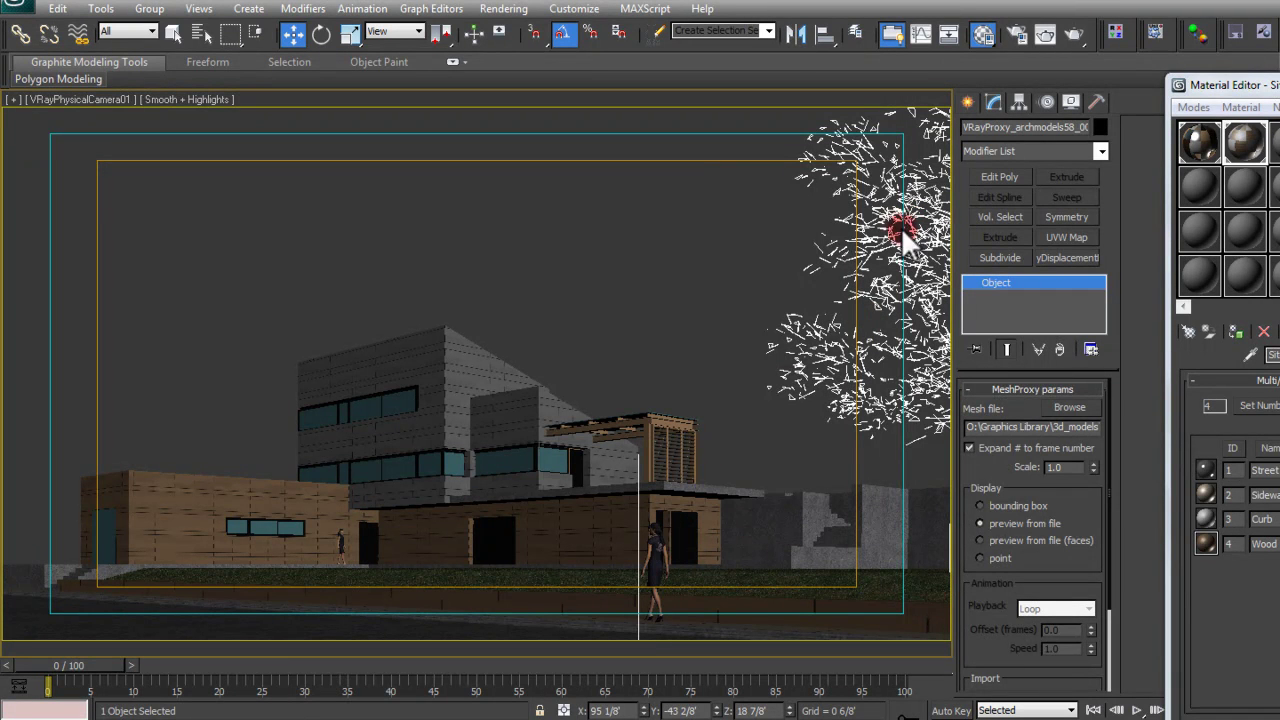
Step: Isolate the woman standing in front of the house and frame her in the perspective view
click(655, 540)
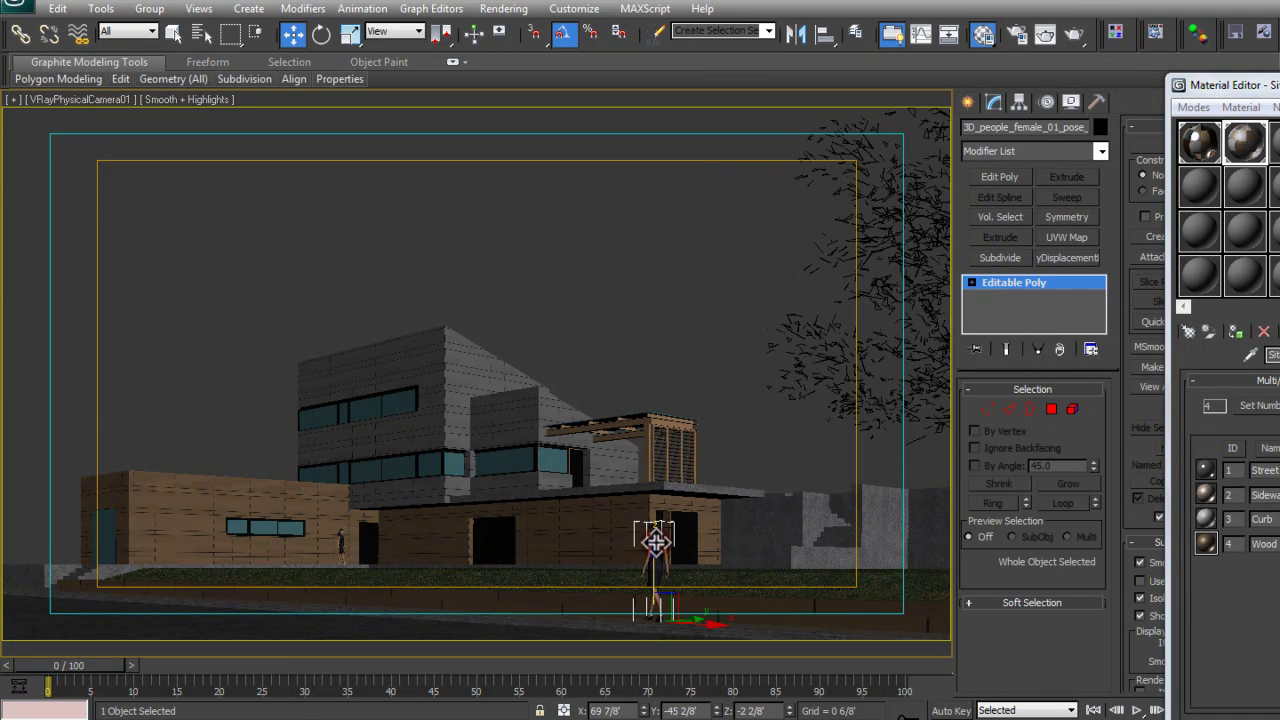
click(760, 462)
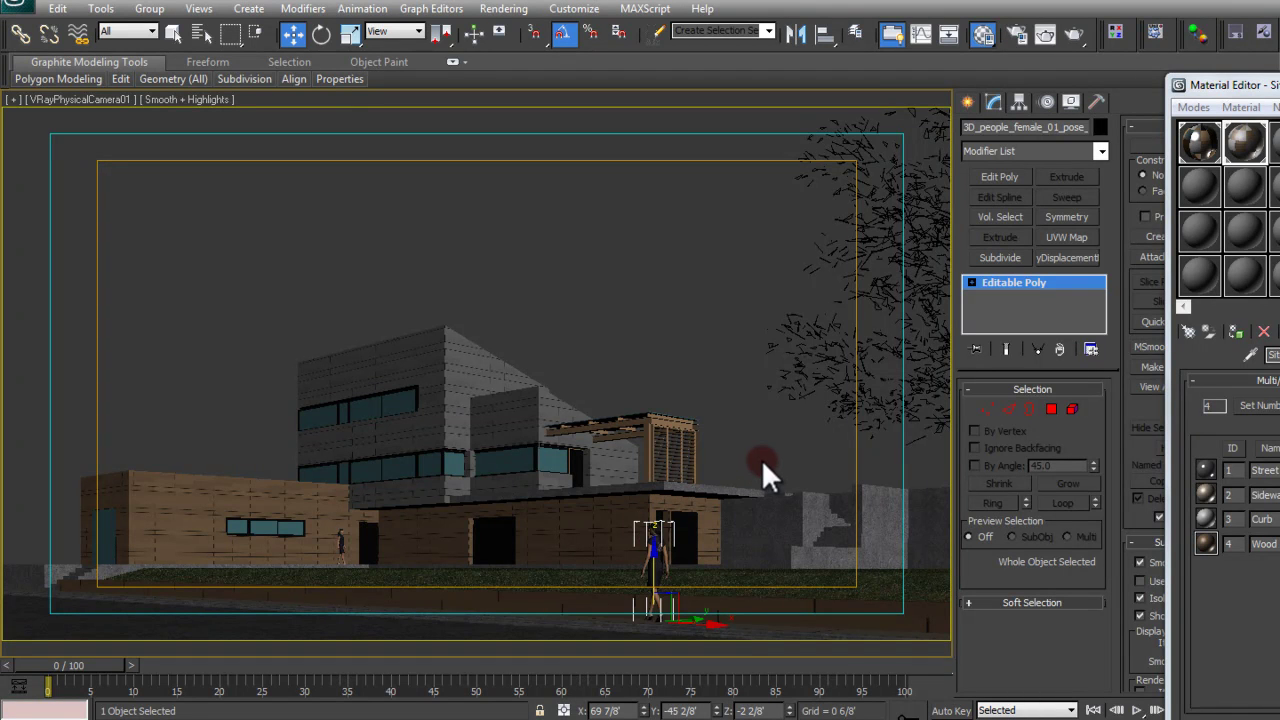
right_click(636, 502)
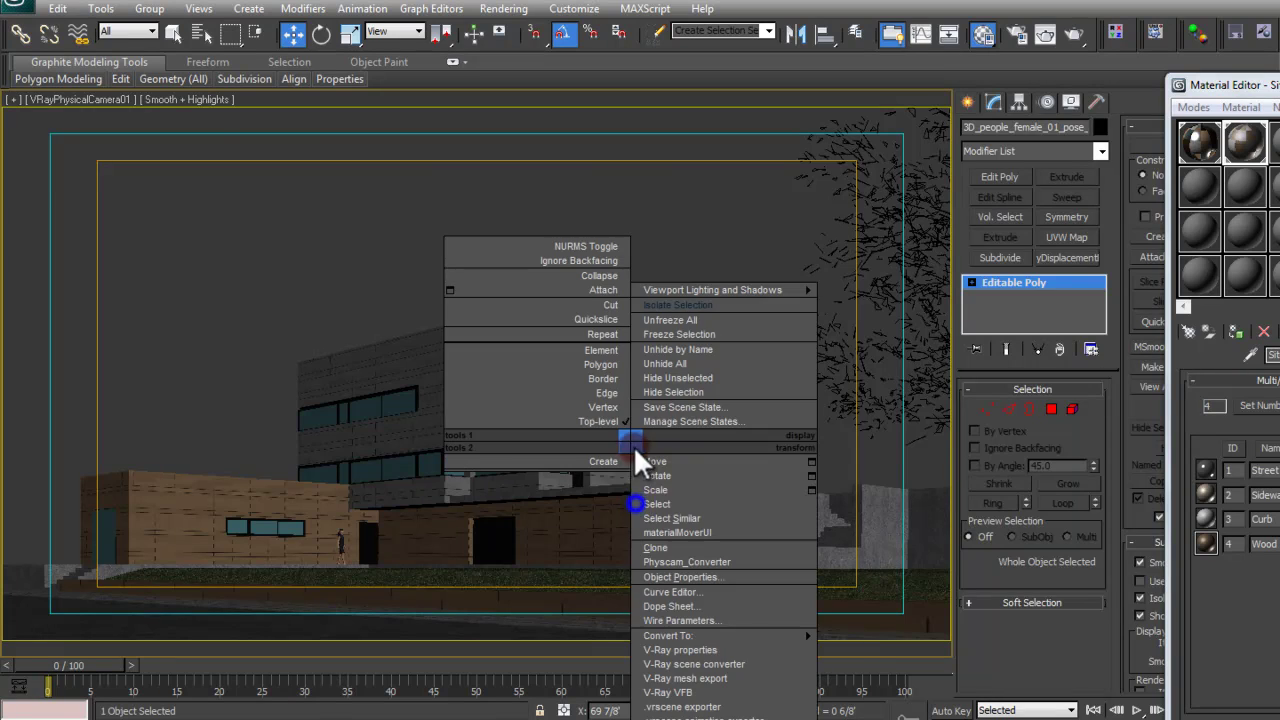
click(686, 300)
key(p)
key(z)
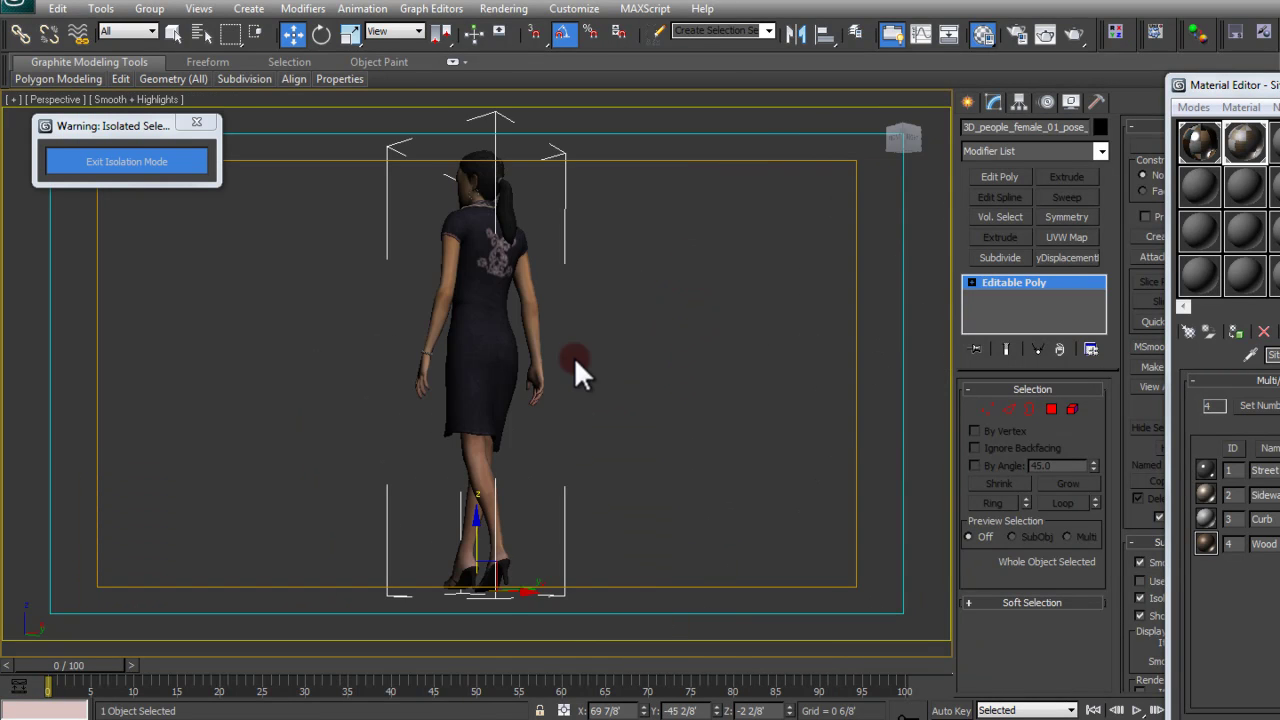
alt+middle_drag(574, 357, 600, 401)
Step: Start a V-Ray mesh export of the isolated woman with the Desktop as the destination folder
right_click(551, 351)
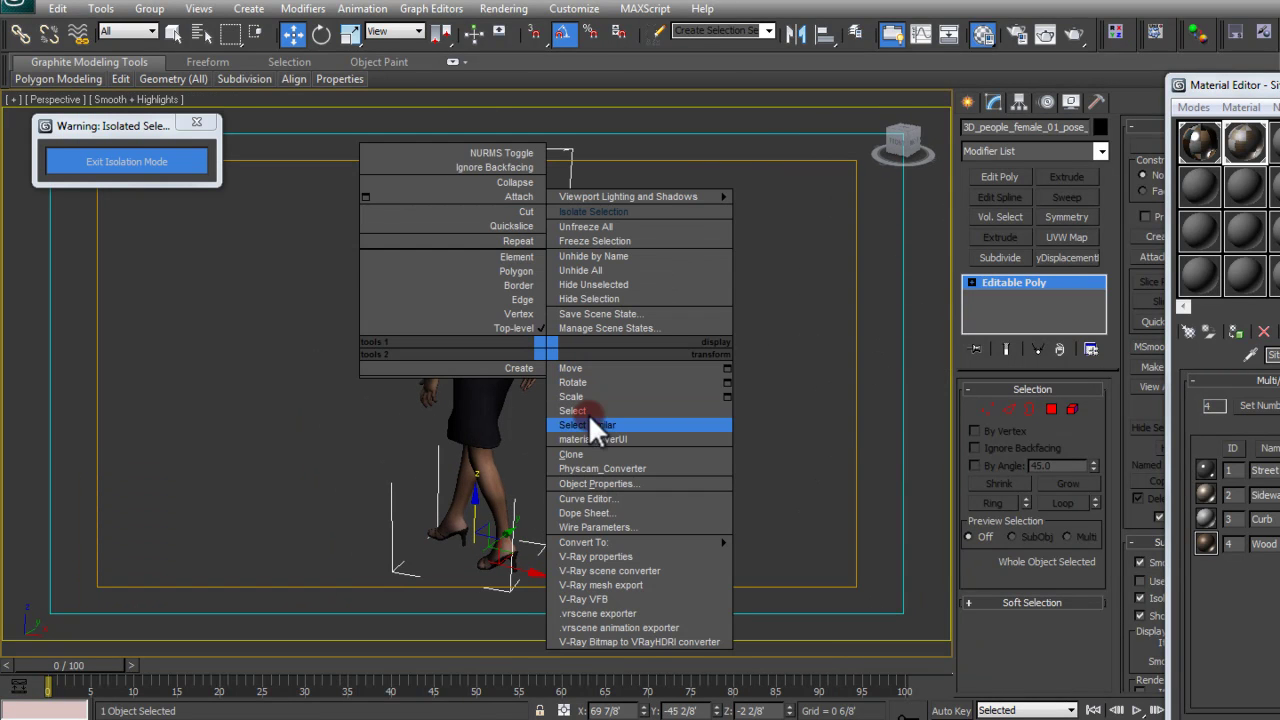
click(634, 583)
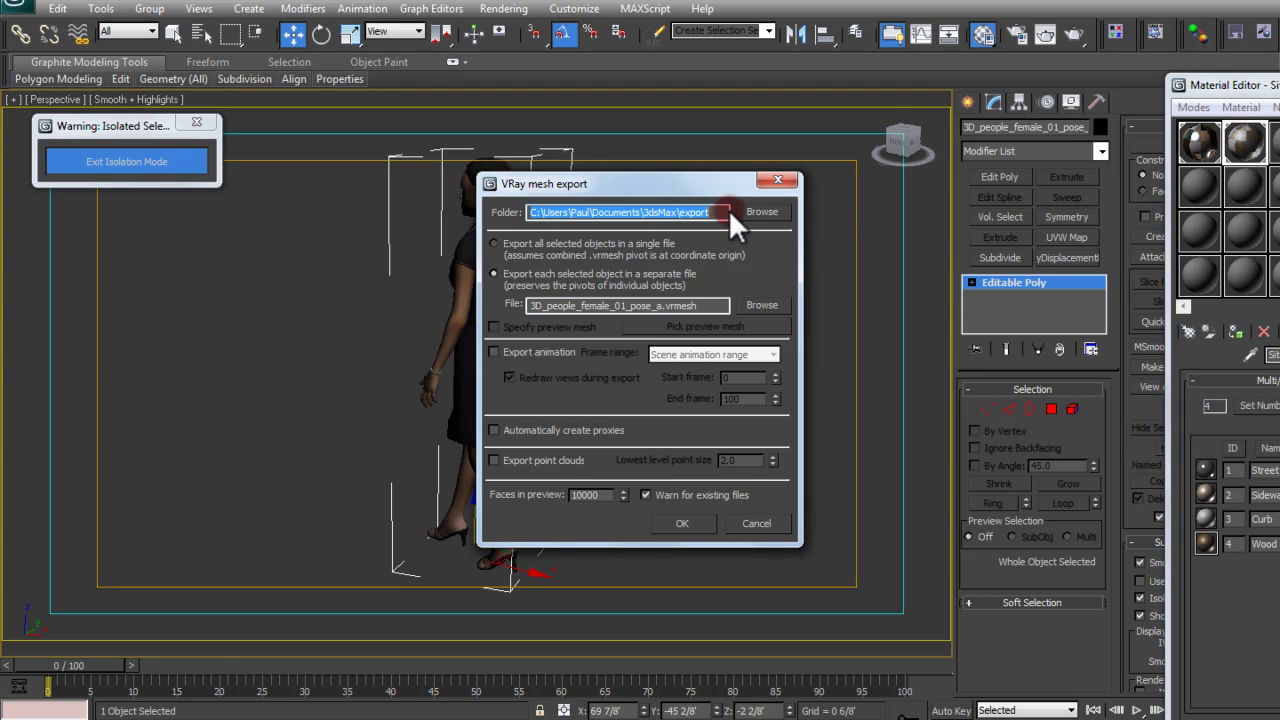
click(760, 211)
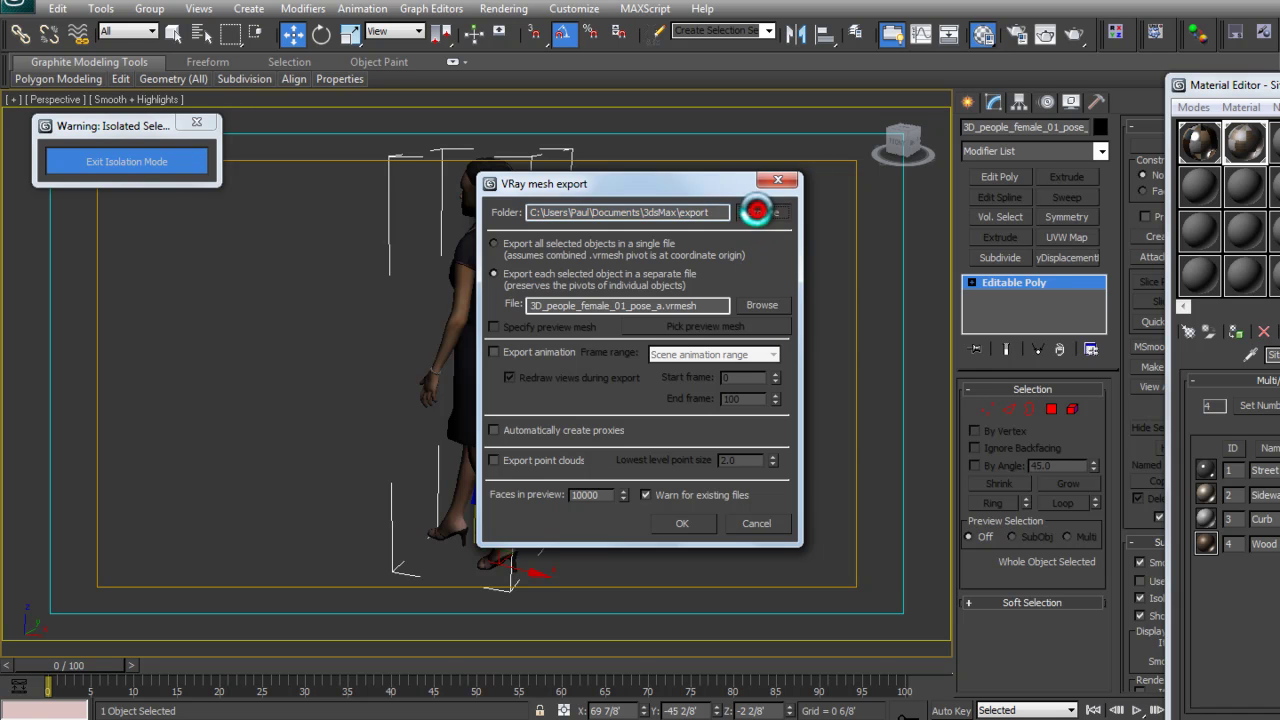
drag(757, 348, 758, 300)
click(565, 302)
click(660, 528)
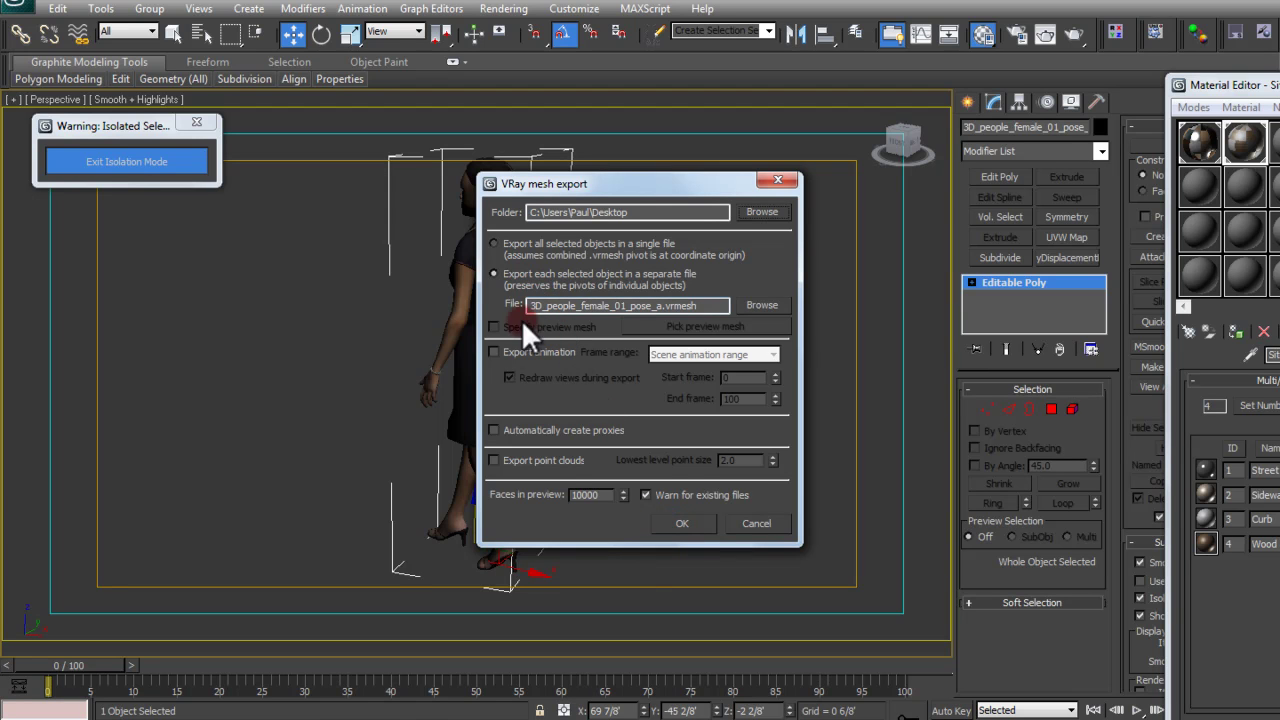
Step: Enable automatic proxy creation, set the faces in preview to 5000, and export the woman as 3D_people_female_01_pose_a.vrmesh
click(576, 310)
click(518, 428)
drag(600, 495, 548, 496)
text(5000)
click(677, 524)
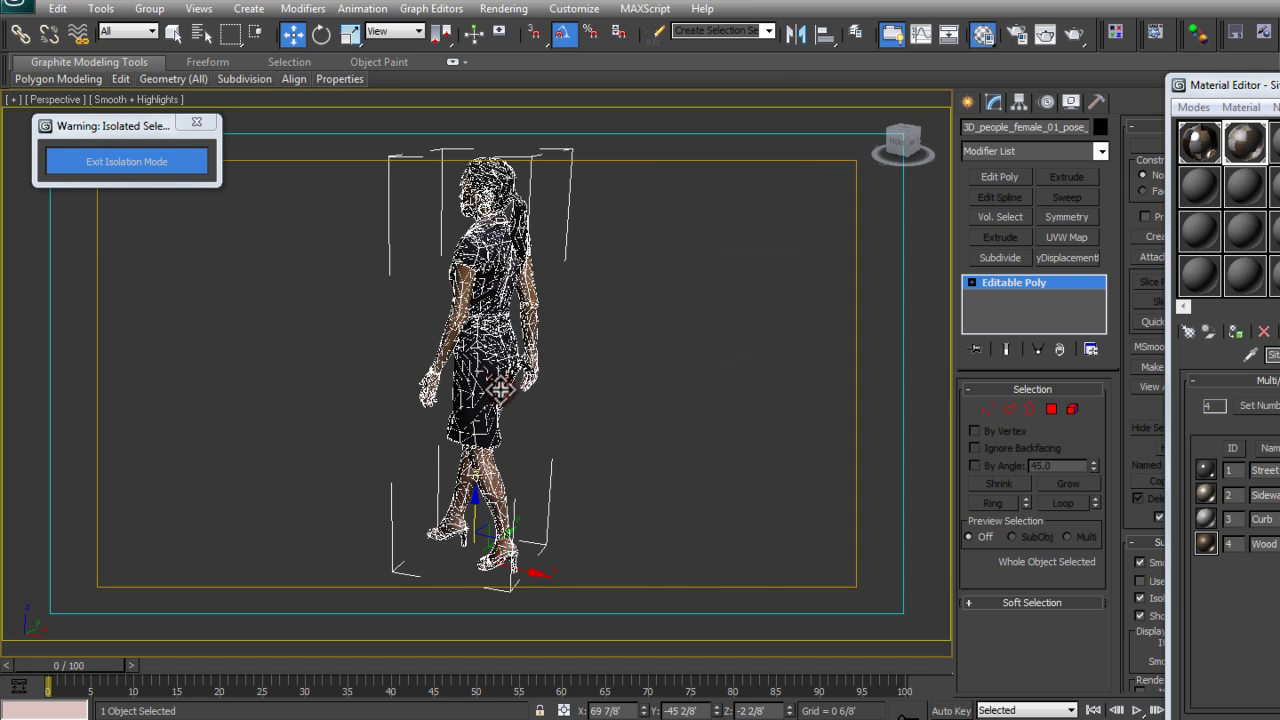
Step: Examine the exported woman's mesh with edged faces in shaded and wireframe display
key(F4)
key(F3)
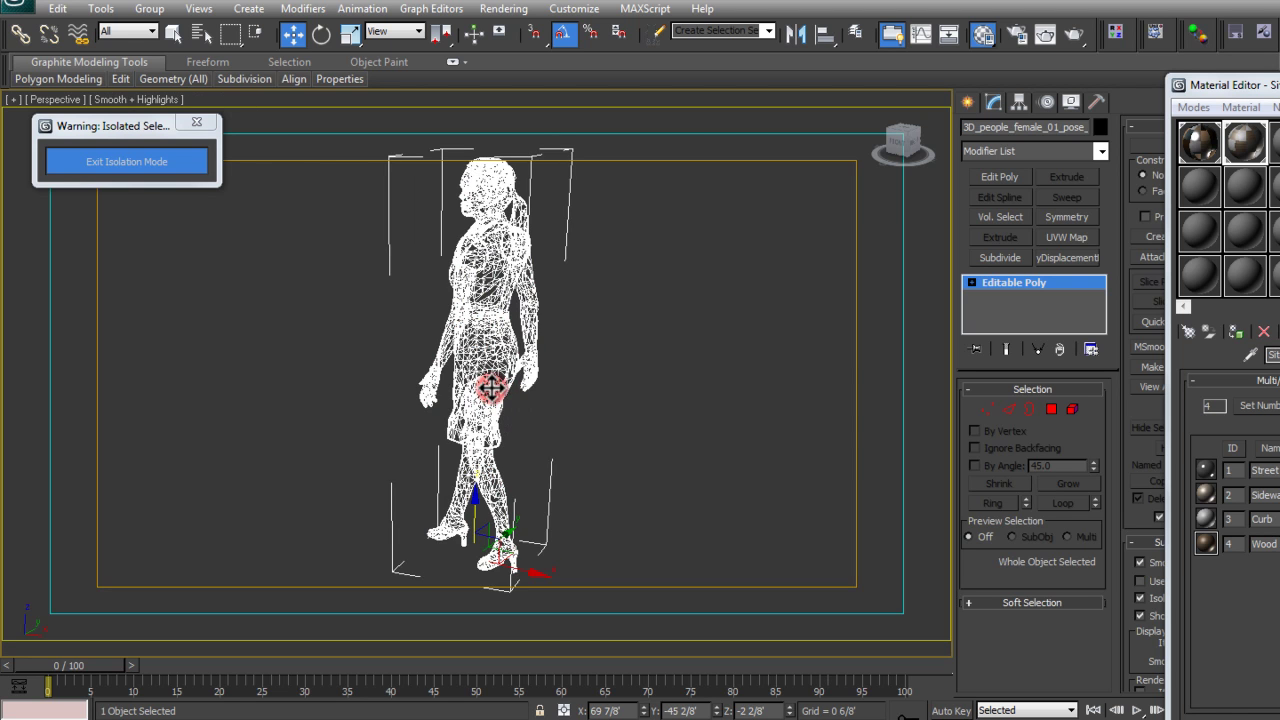
key(F3)
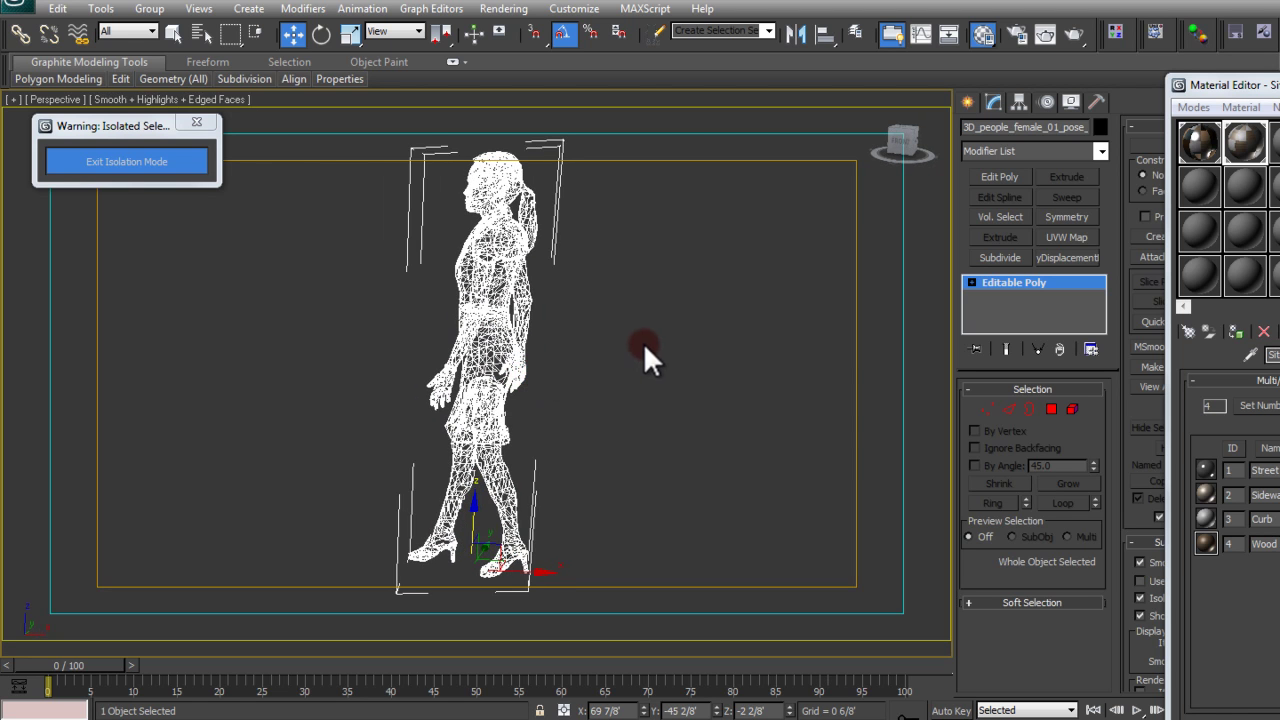
key(F3)
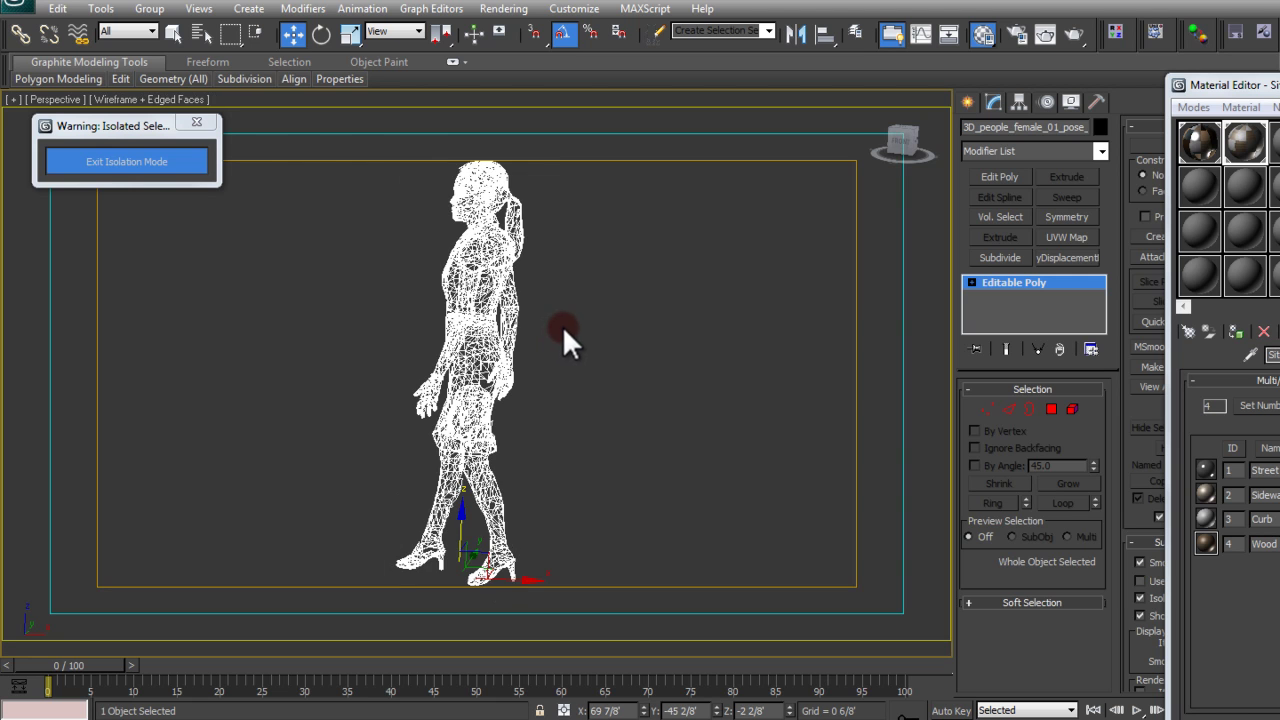
Step: Try to run the V-Ray mesh export again on the woman with the same Desktop folder and proxy settings
scroll(560, 335, down, 3)
right_click(563, 423)
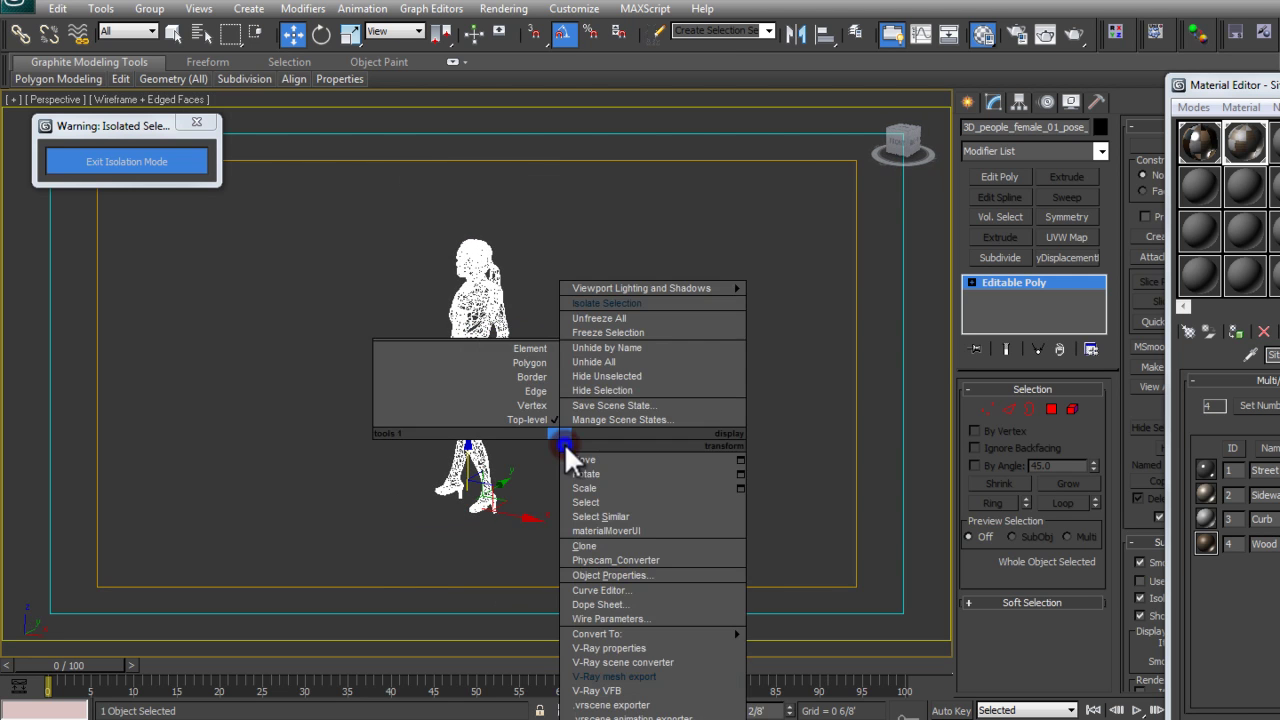
click(634, 658)
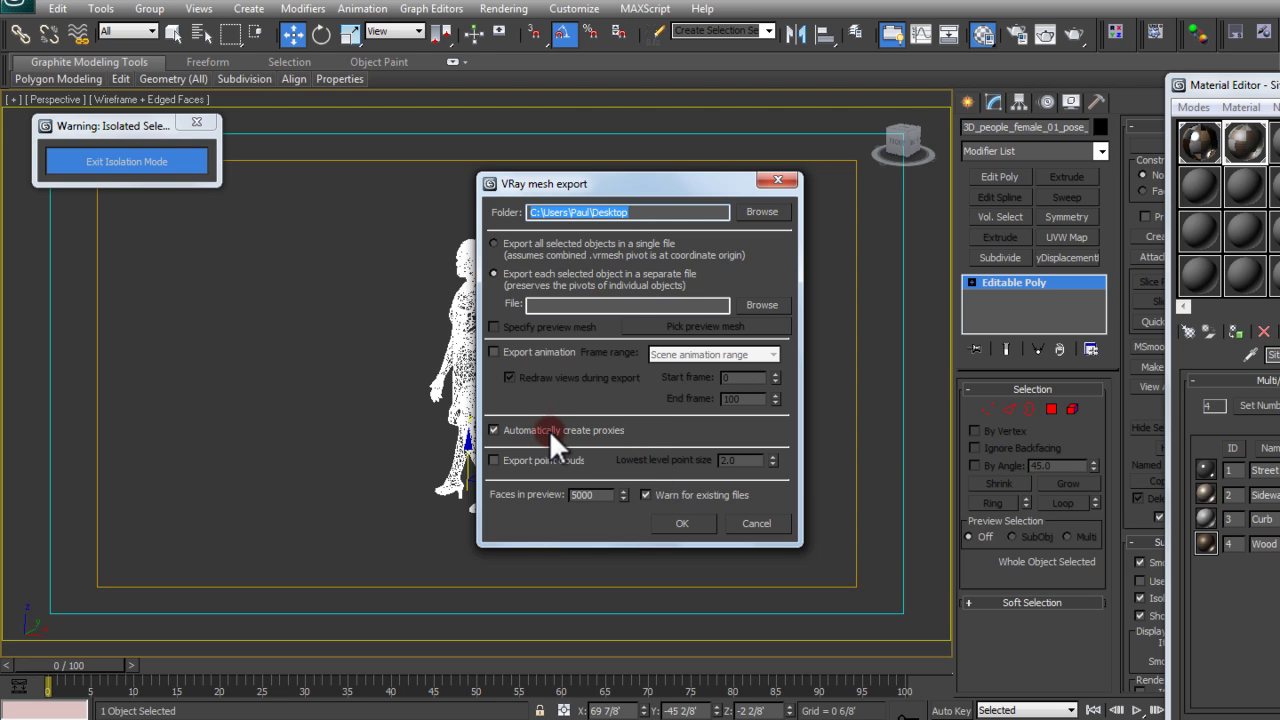
click(681, 523)
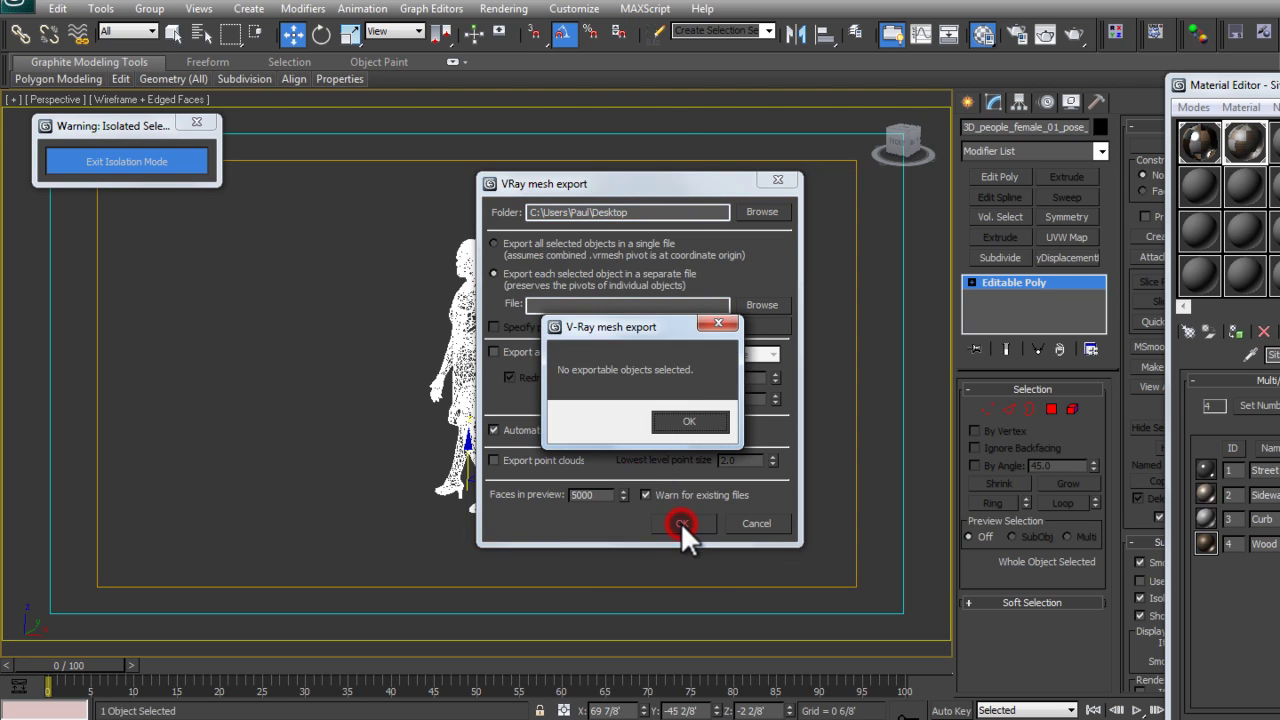
click(686, 424)
Step: Select the woman's new V-Ray proxy, turn off edged faces, and examine its wireframe preview and mesh file path
click(471, 320)
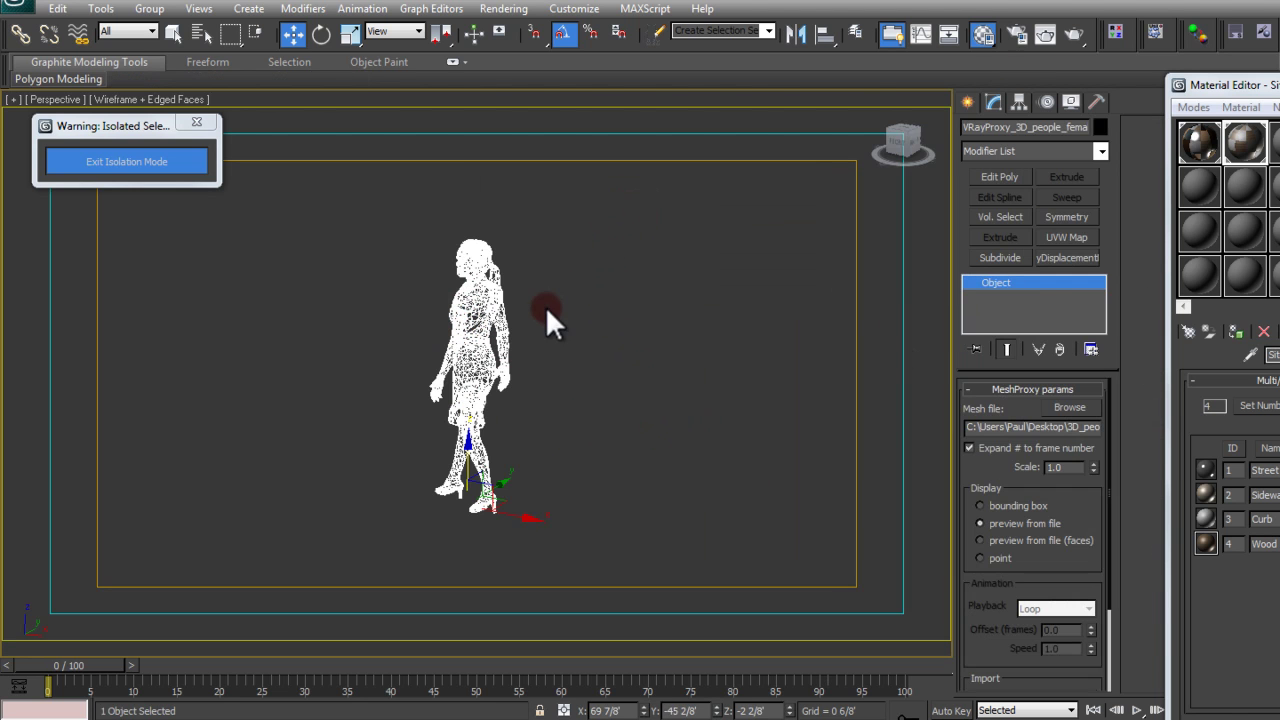
key(F3)
key(F3)
key(F4)
key(z)
scroll(528, 263, up, 1)
alt+middle_drag(528, 263, 542, 292)
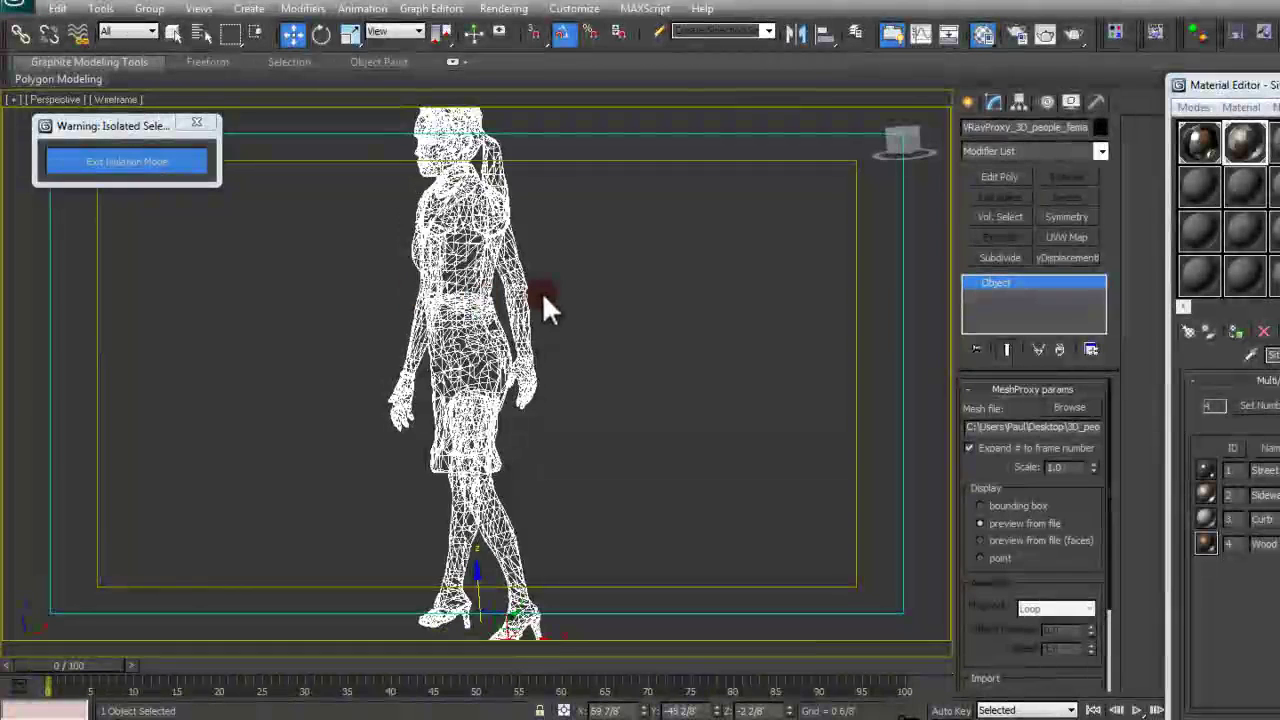
scroll(604, 341, down, 2)
alt+middle_drag(590, 342, 693, 343)
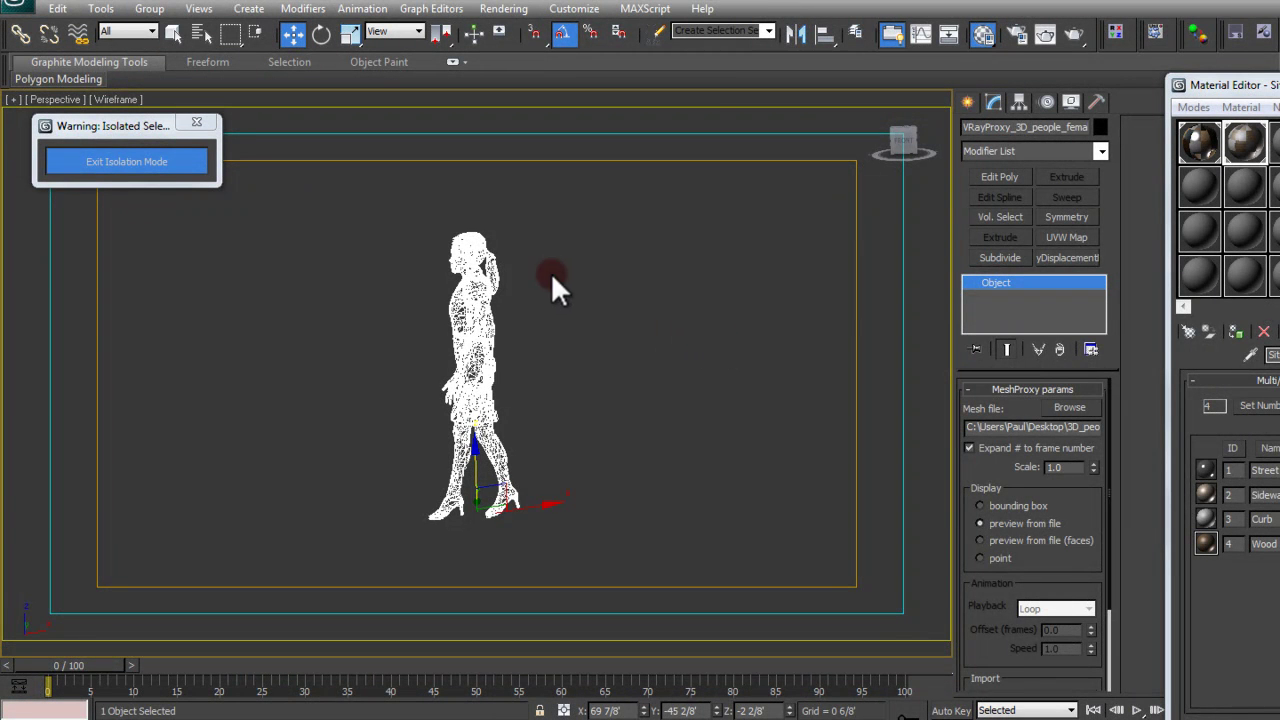
click(974, 428)
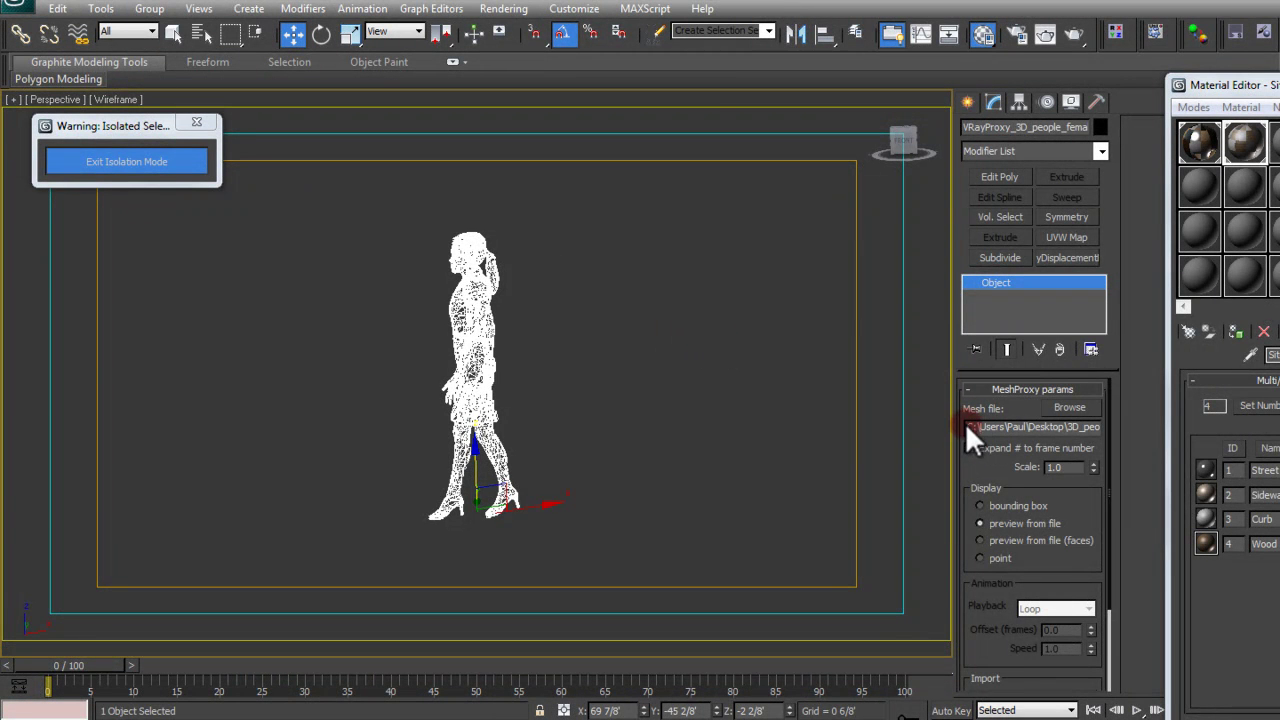
Step: Examine the woman proxy's mesh file path and its exported .vrmesh file in the Desktop folder
drag(972, 428, 1134, 426)
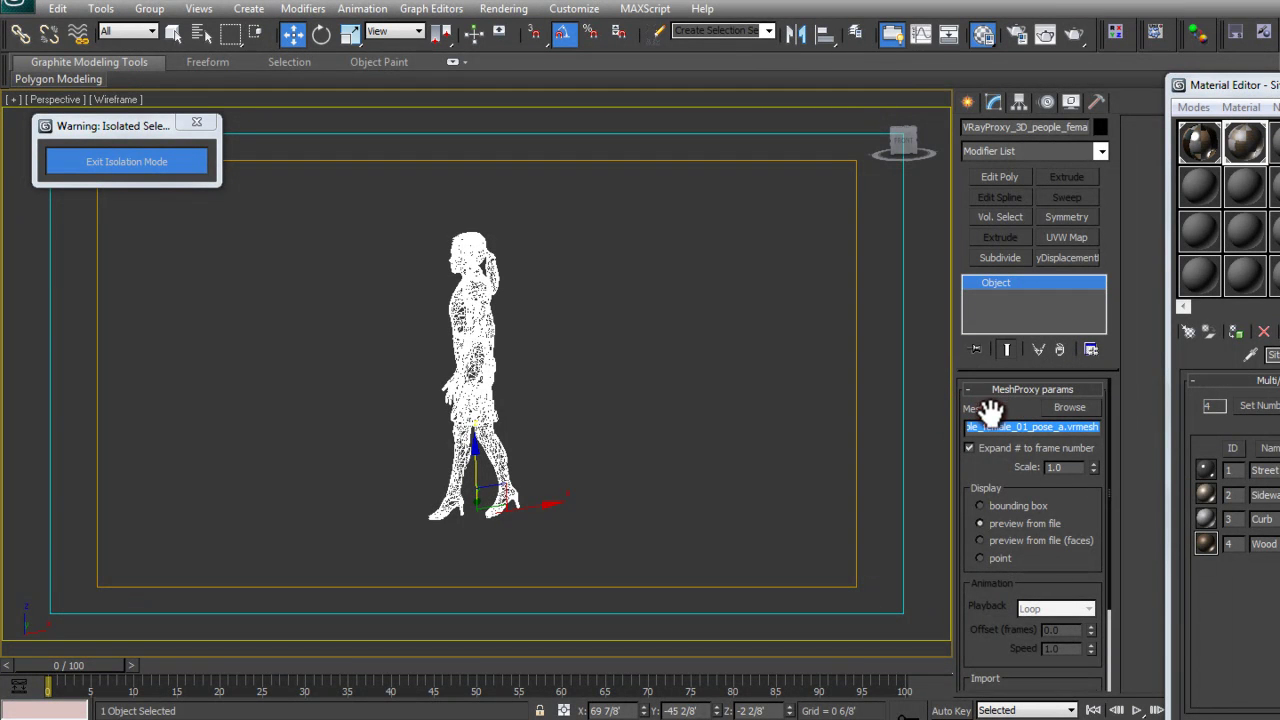
click(1072, 408)
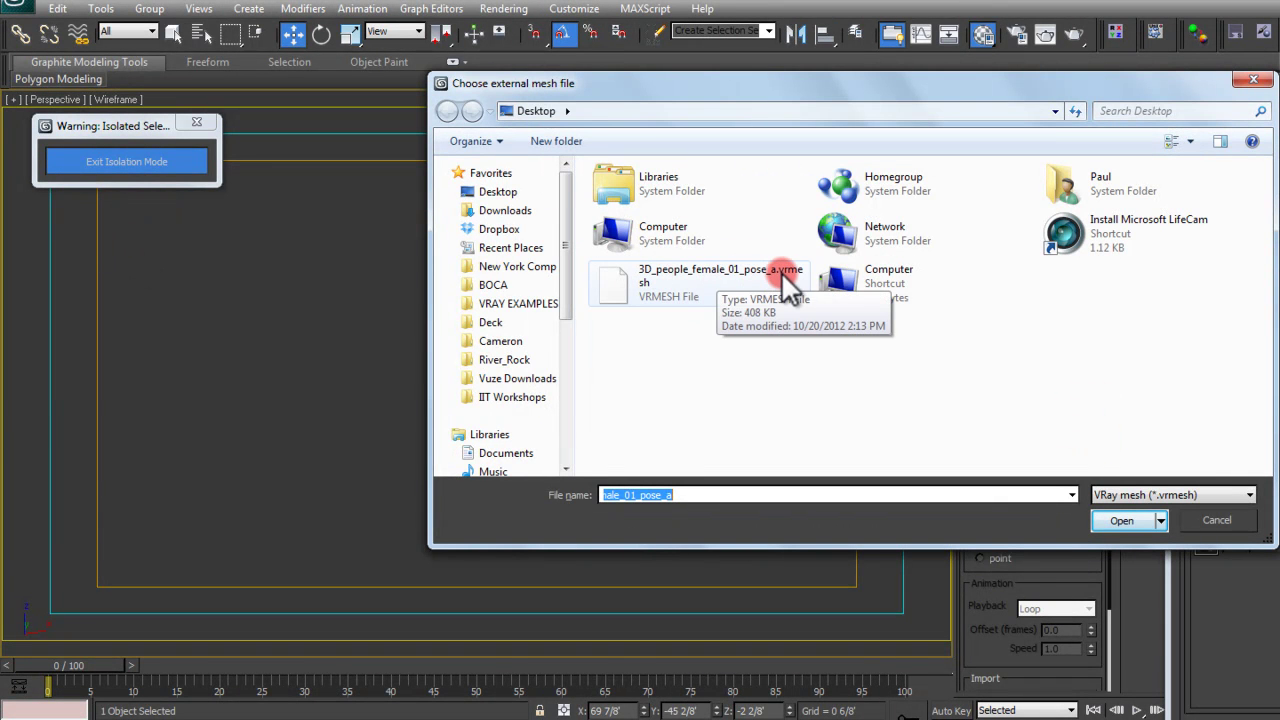
click(1217, 520)
Step: Compare the woman proxy's bounding box and preview from file display modes, leaving it set to bounding box
click(1007, 506)
click(1010, 523)
click(1007, 506)
click(1025, 523)
click(1025, 506)
click(1025, 523)
click(1028, 507)
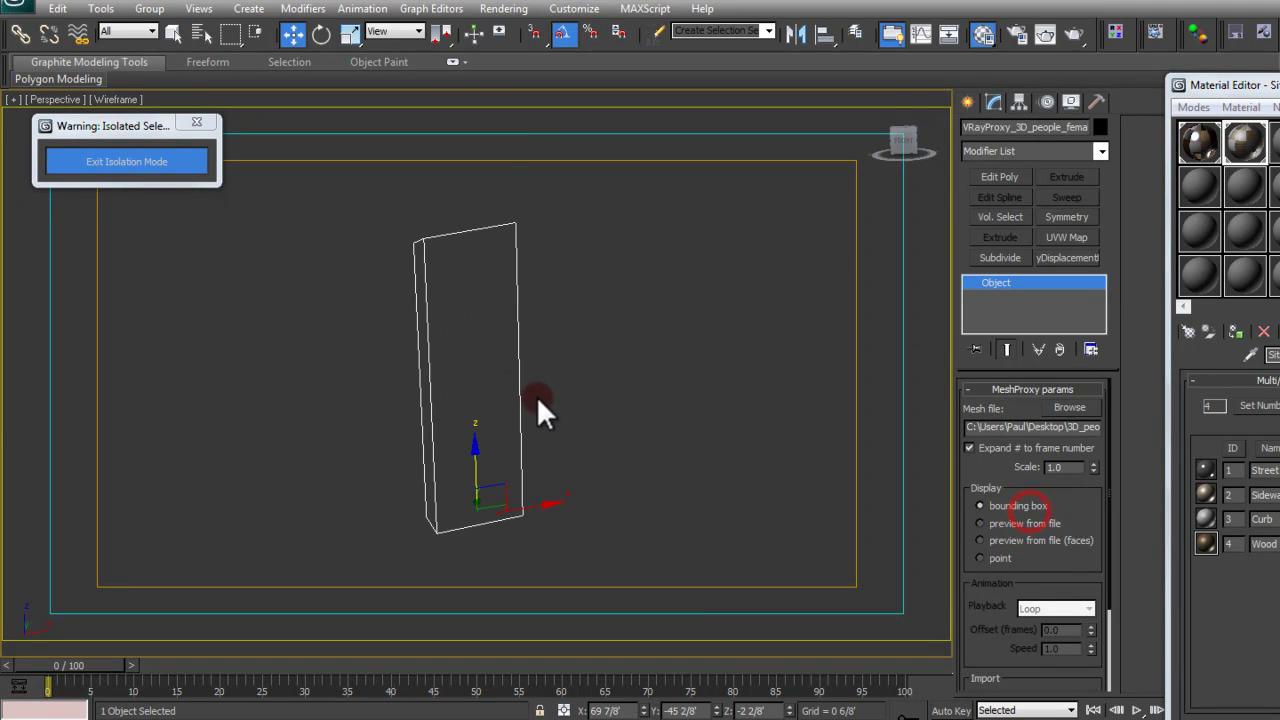
Step: Return to the VRayPhysicalCamera01 view, exit isolation mode, and show the whole scene shaded
key(c)
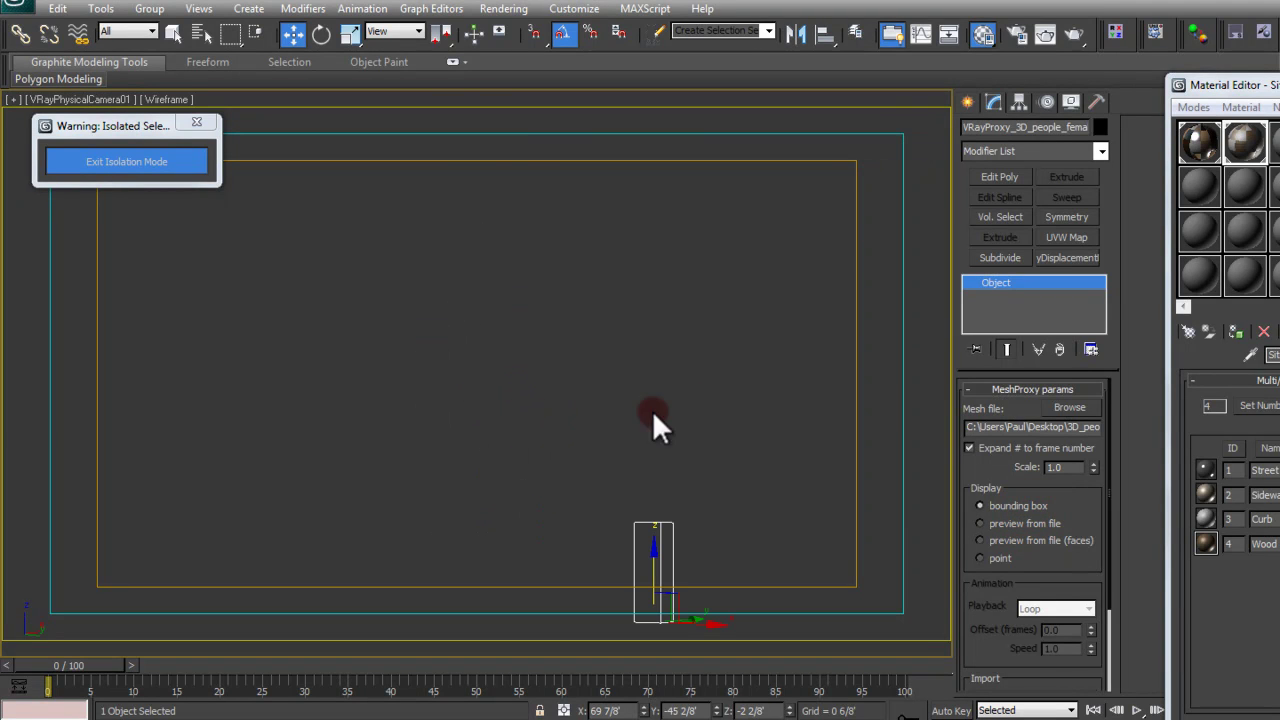
click(371, 275)
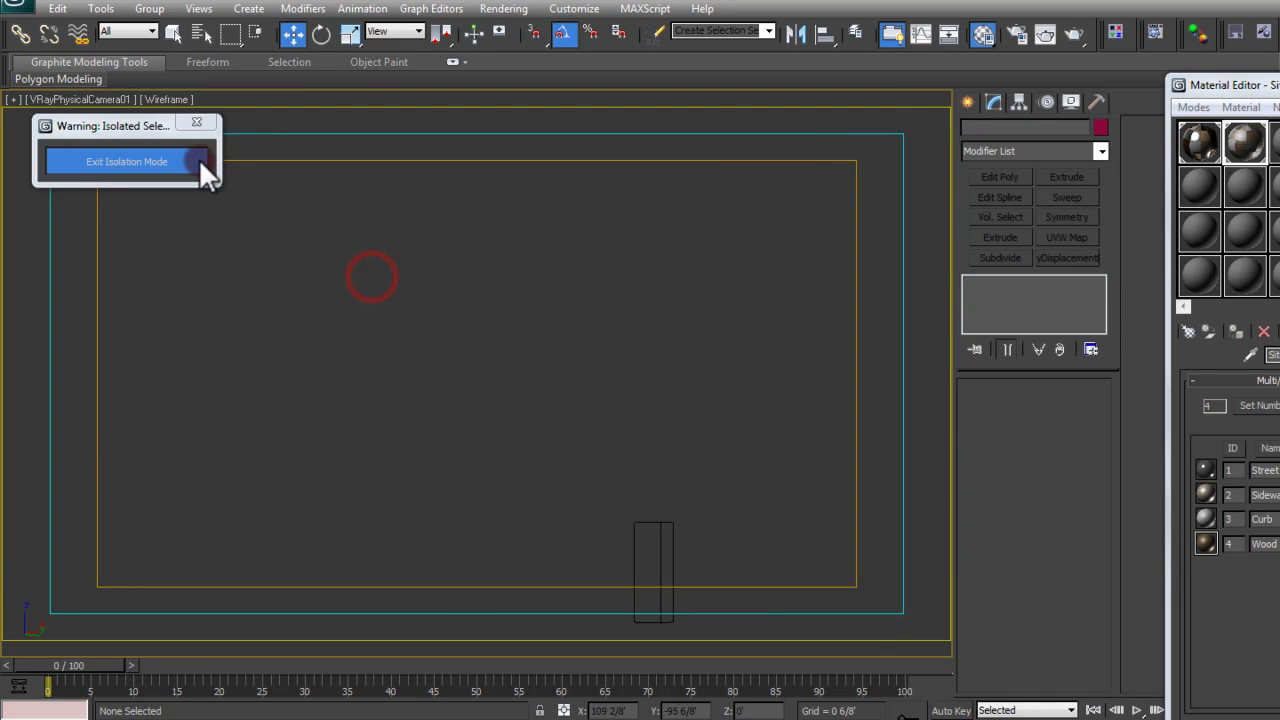
click(199, 160)
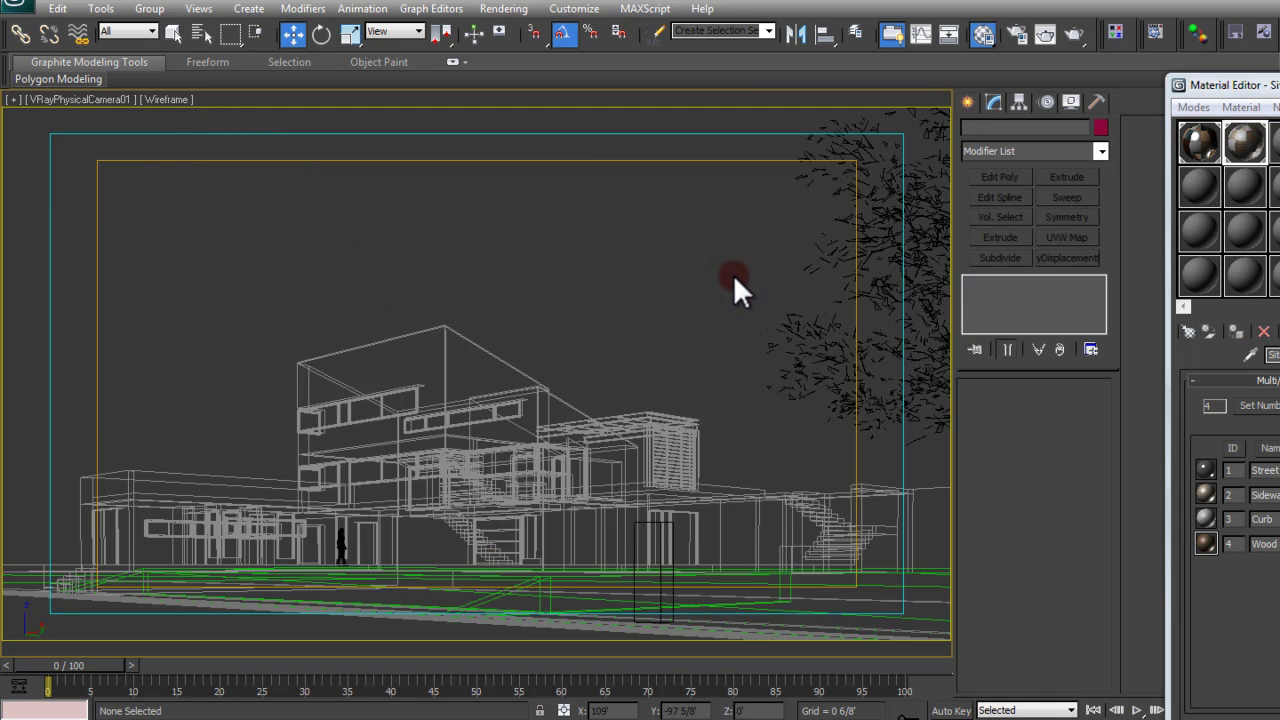
key(F3)
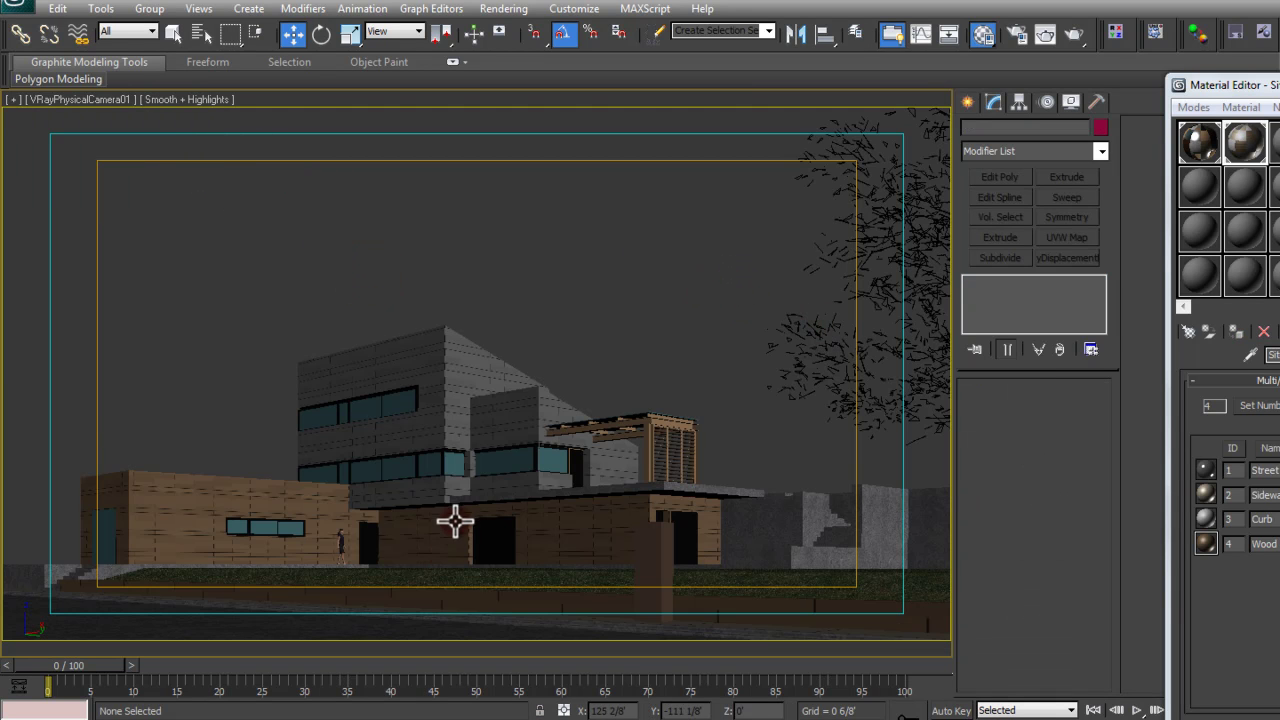
Step: Merge 04_vray_lowpoly_proxy from the models folder's car subfolder and place the car in front of the house
key(alt+Tab)
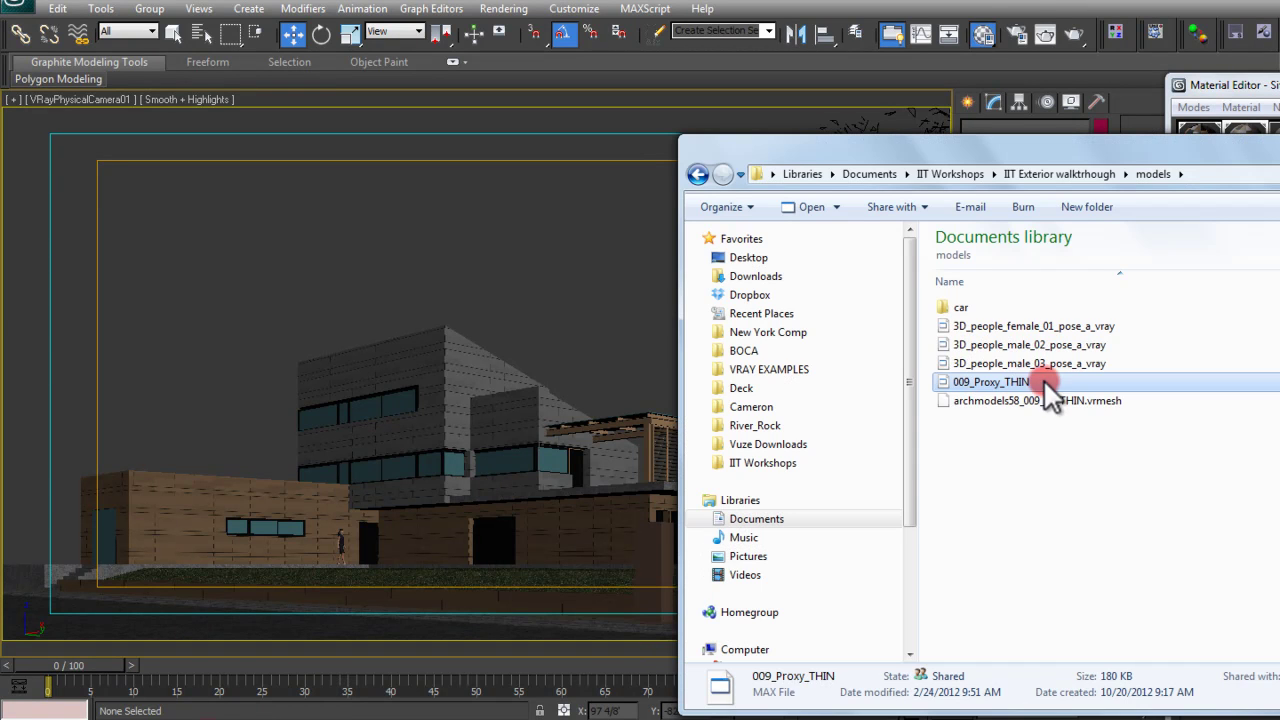
double_click(1006, 308)
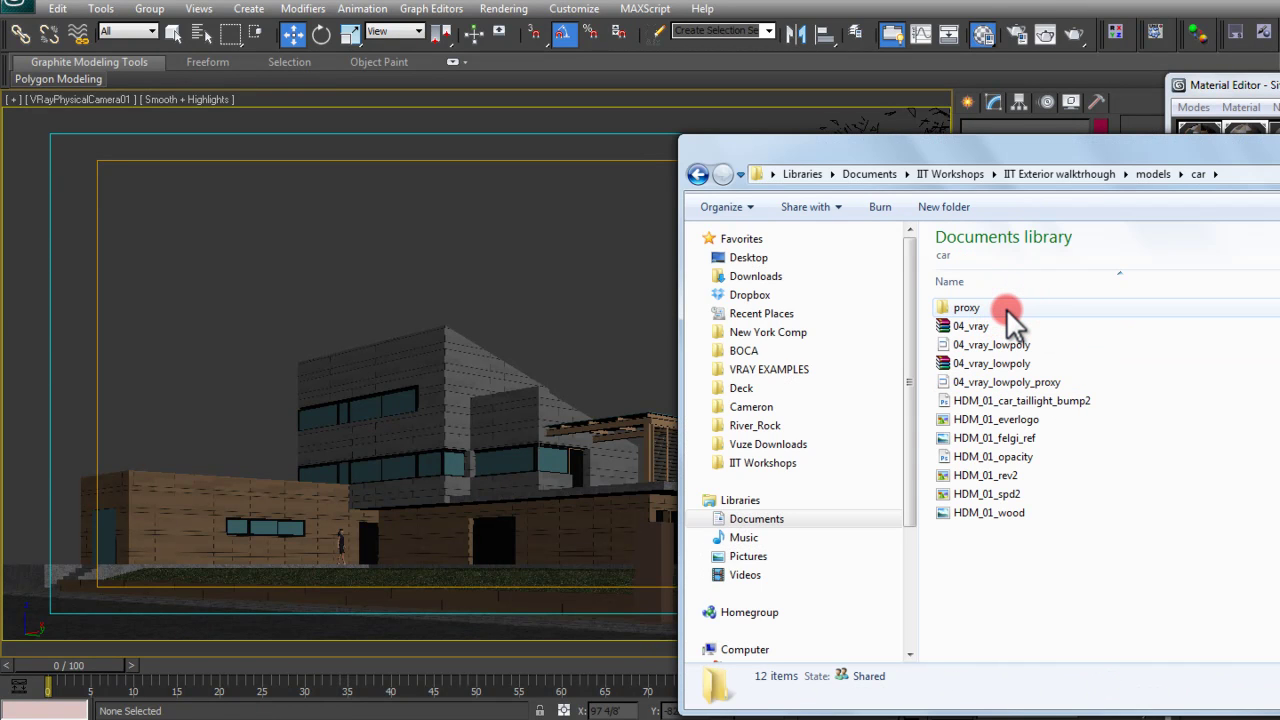
click(1000, 383)
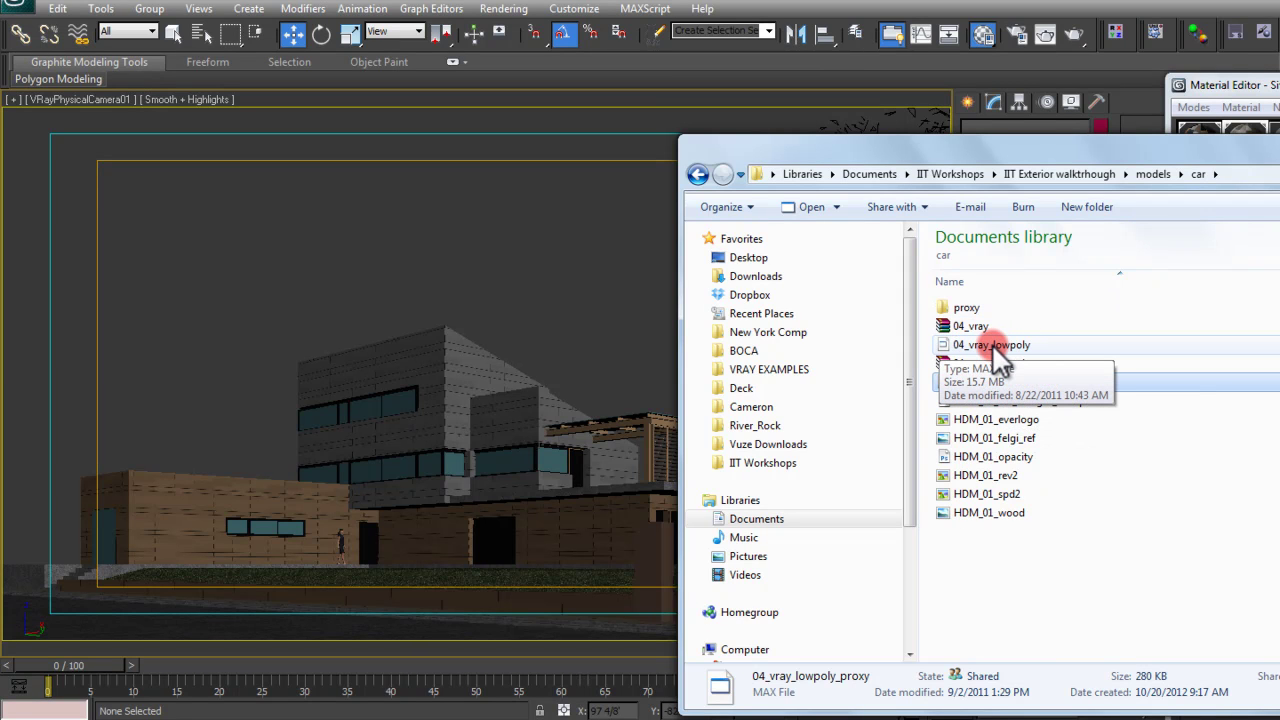
click(1004, 383)
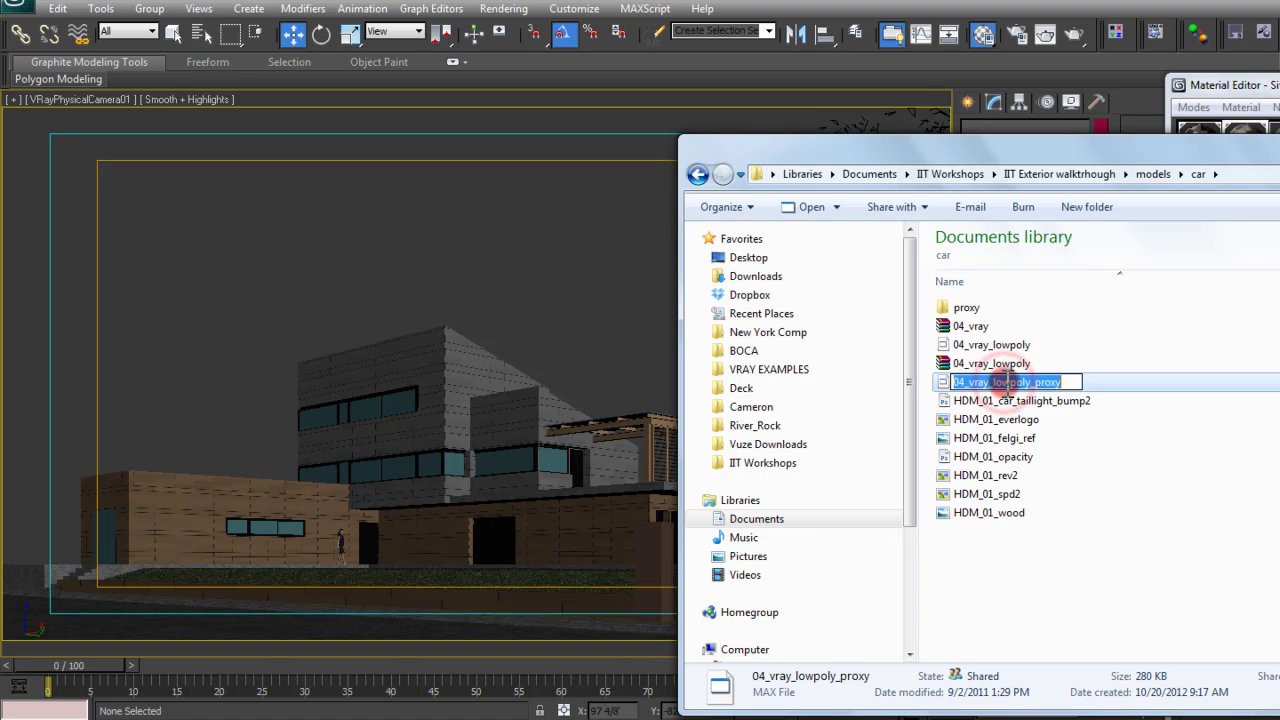
click(1037, 572)
drag(962, 381, 283, 535)
click(327, 562)
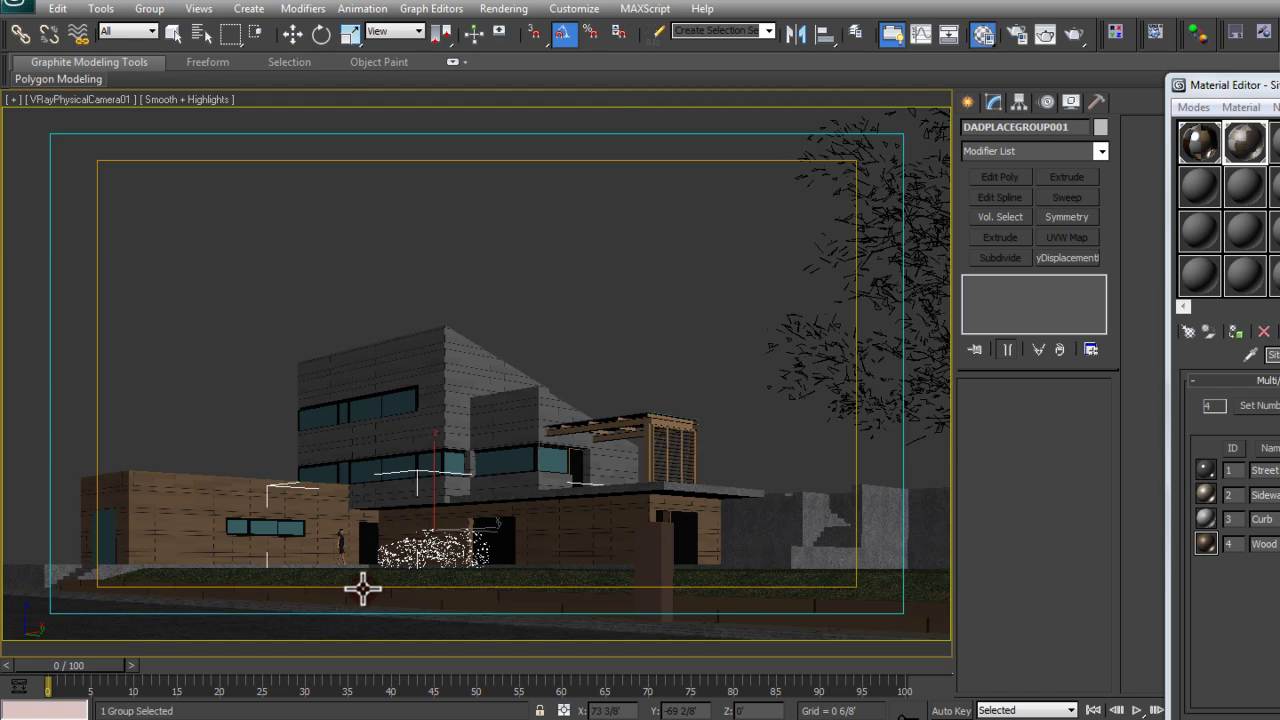
click(363, 586)
Step: Move the merged car in the top wireframe view to the street edge in front of the house
key(t)
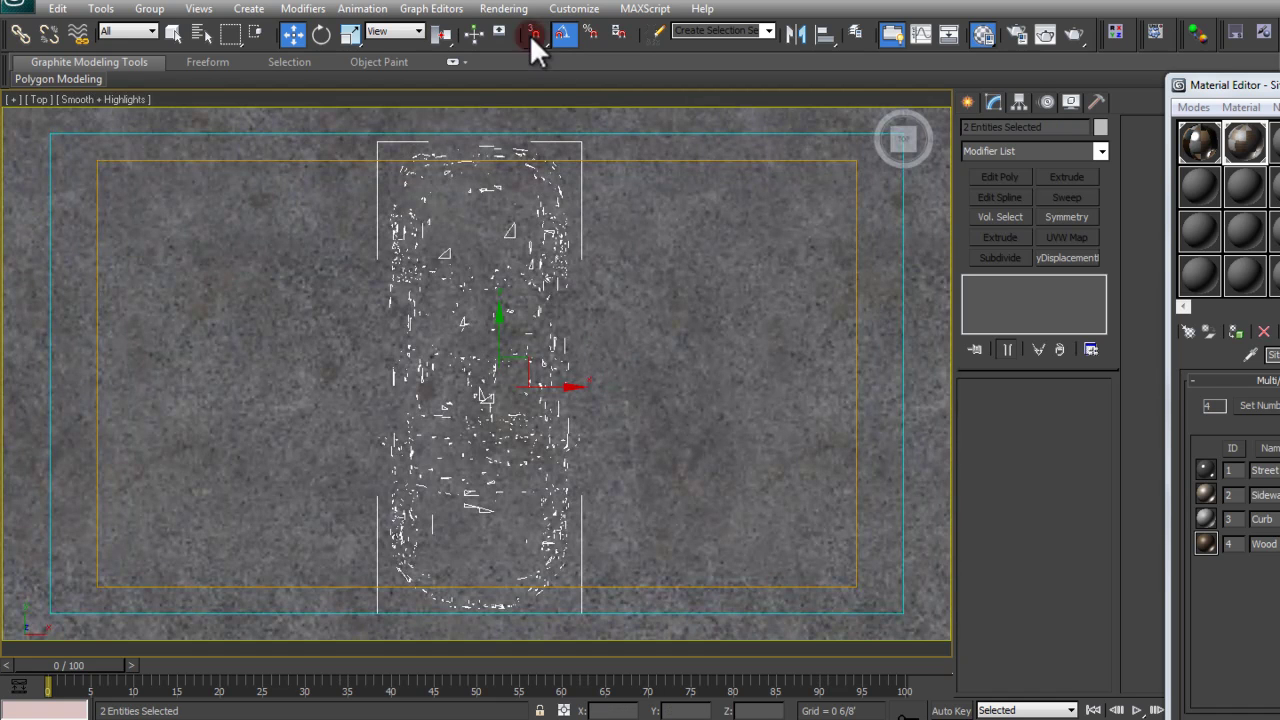
key(F3)
scroll(614, 443, down, 8)
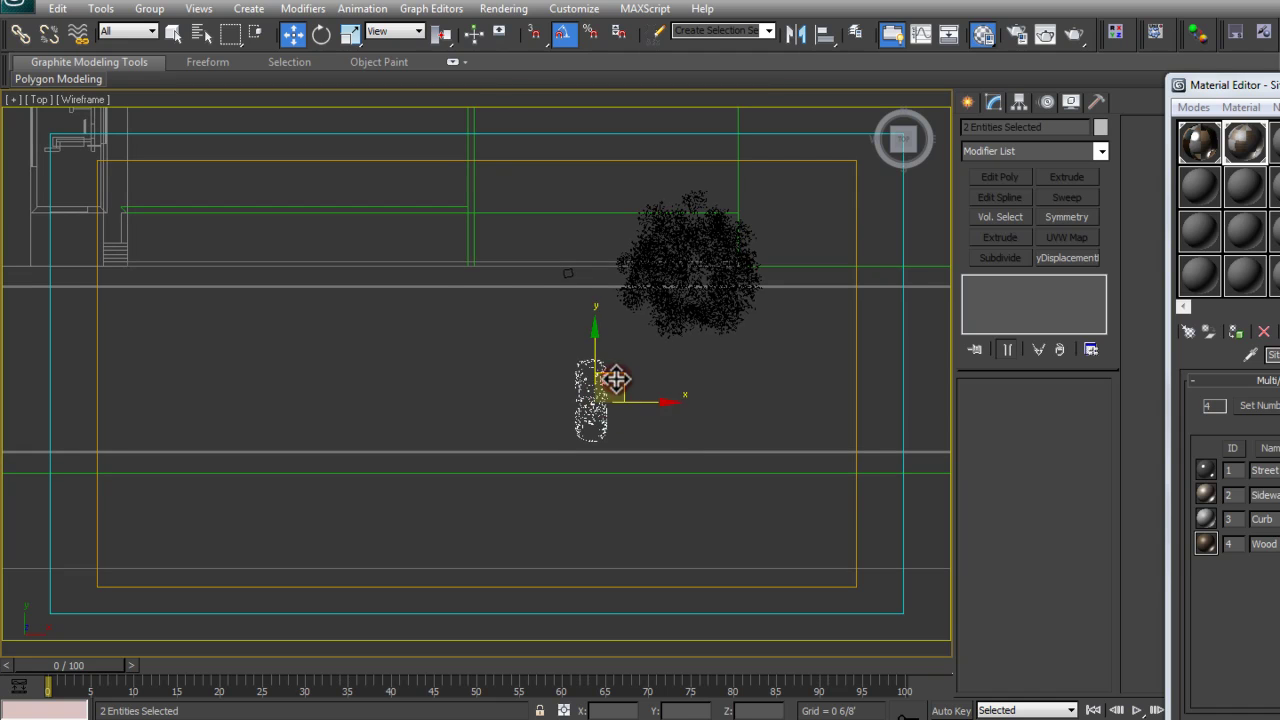
drag(615, 379, 481, 276)
Step: Rotate the car until it lies nearly parallel to the curb, and shift it onto the street beside the curb
click(318, 34)
scroll(561, 411, up, 5)
middle_drag(561, 411, 543, 243)
drag(545, 246, 580, 289)
click(1141, 433)
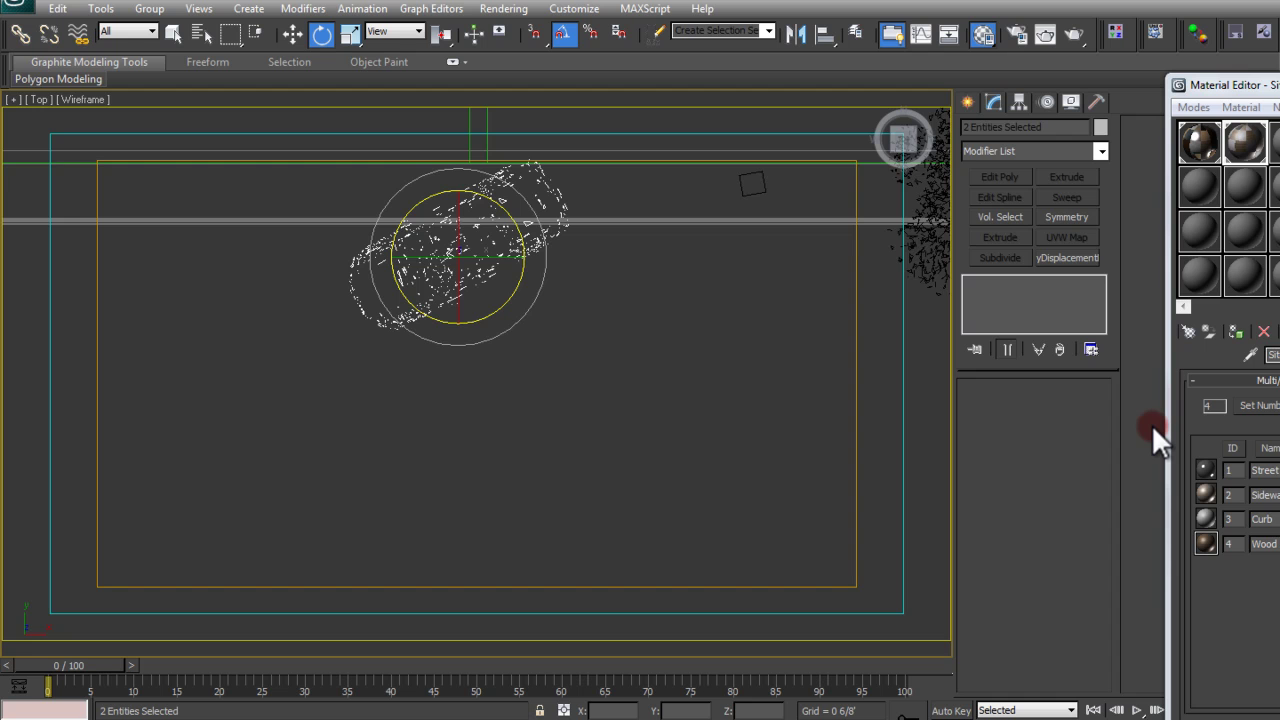
middle_drag(680, 350, 704, 410)
mouse_move(557, 268)
mouse_down()
mouse_move(565, 290)
mouse_move(555, 266)
mouse_up()
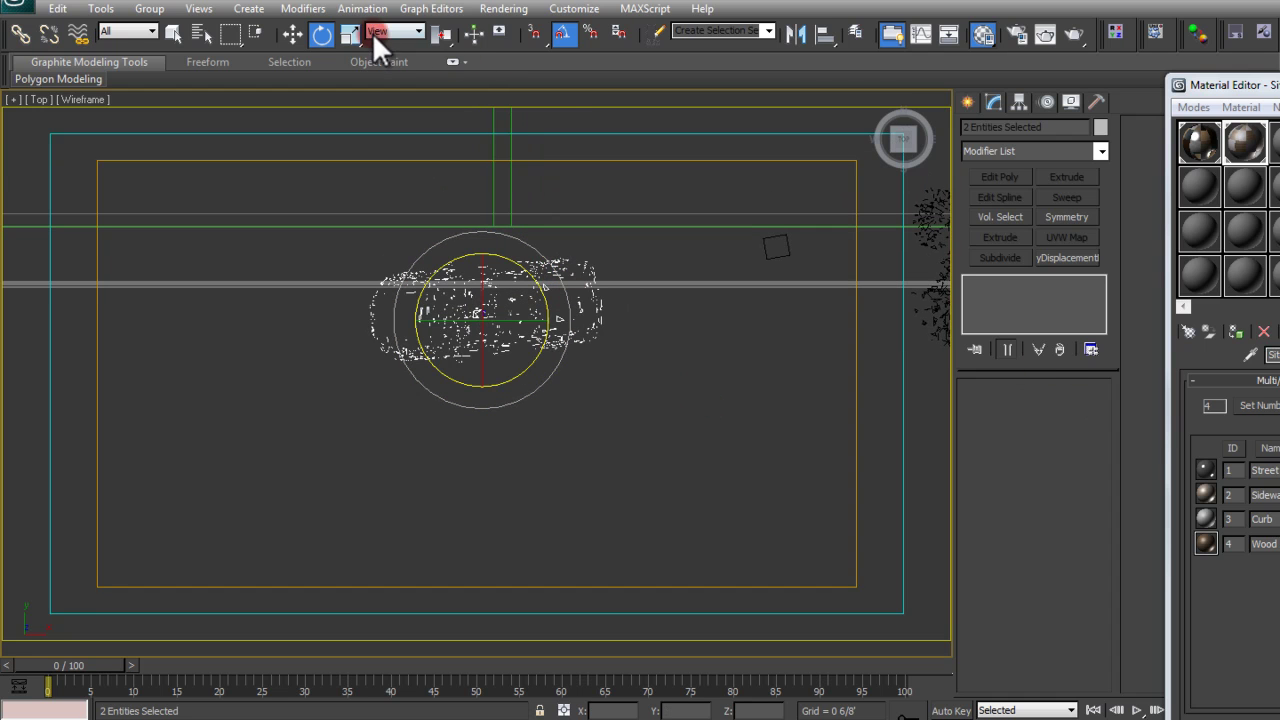
click(292, 34)
drag(531, 309, 594, 357)
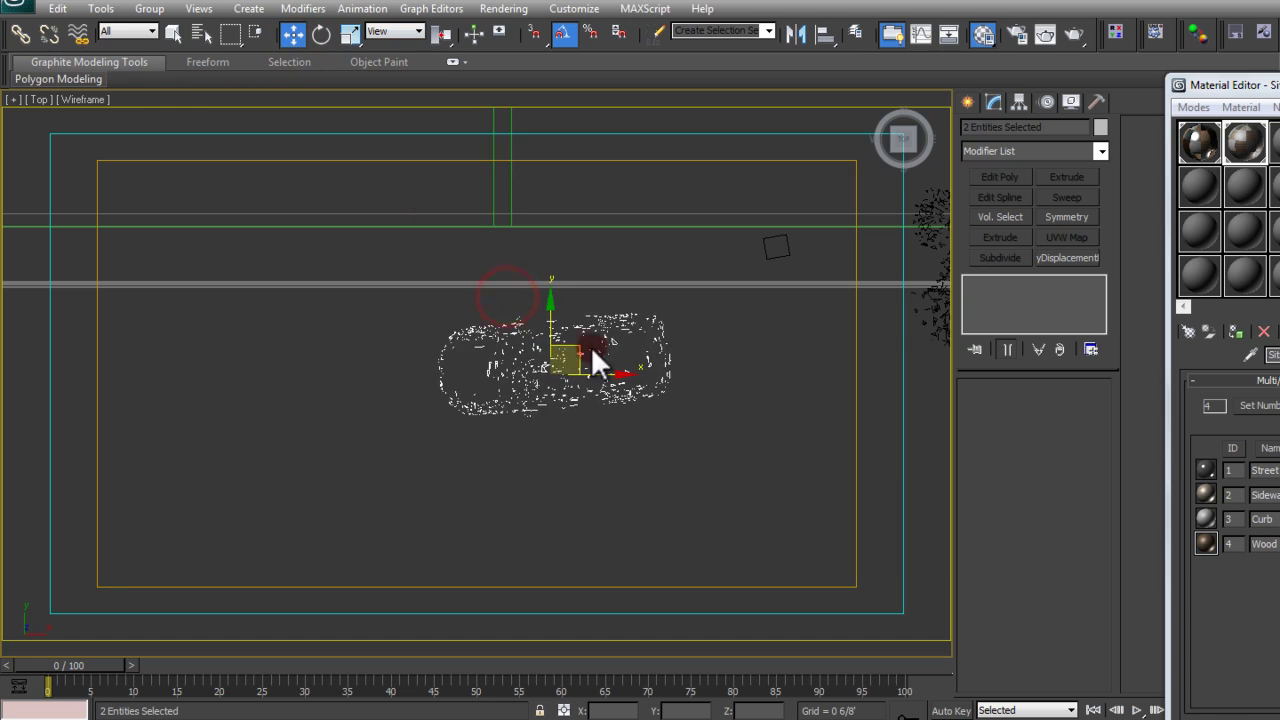
Step: Select the car's V-Ray proxy, display it as a bounding box, and lower it to the street surface
key(F3)
alt+middle_drag(680, 388, 609, 271)
click(993, 102)
click(543, 420)
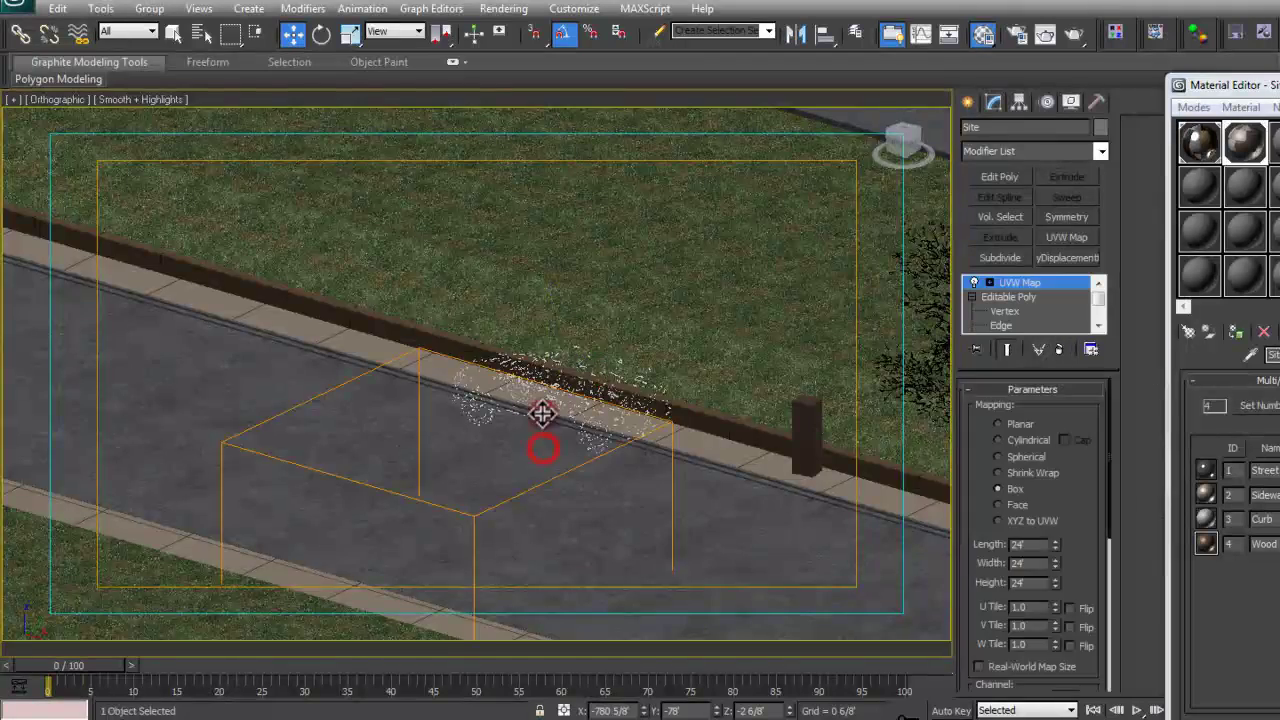
key(F3)
click(549, 401)
key(F3)
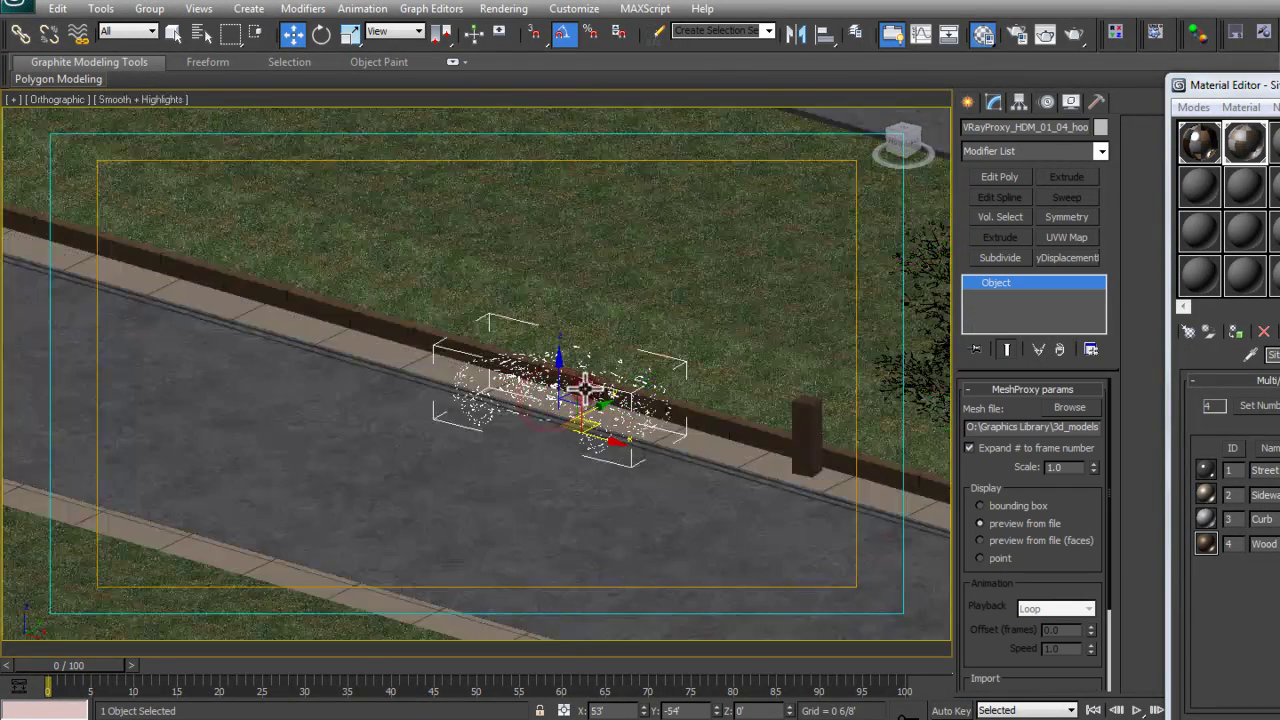
click(980, 505)
drag(557, 369, 567, 397)
Step: Set the car proxy's display back to preview from file in the camera view and deselect it
key(c)
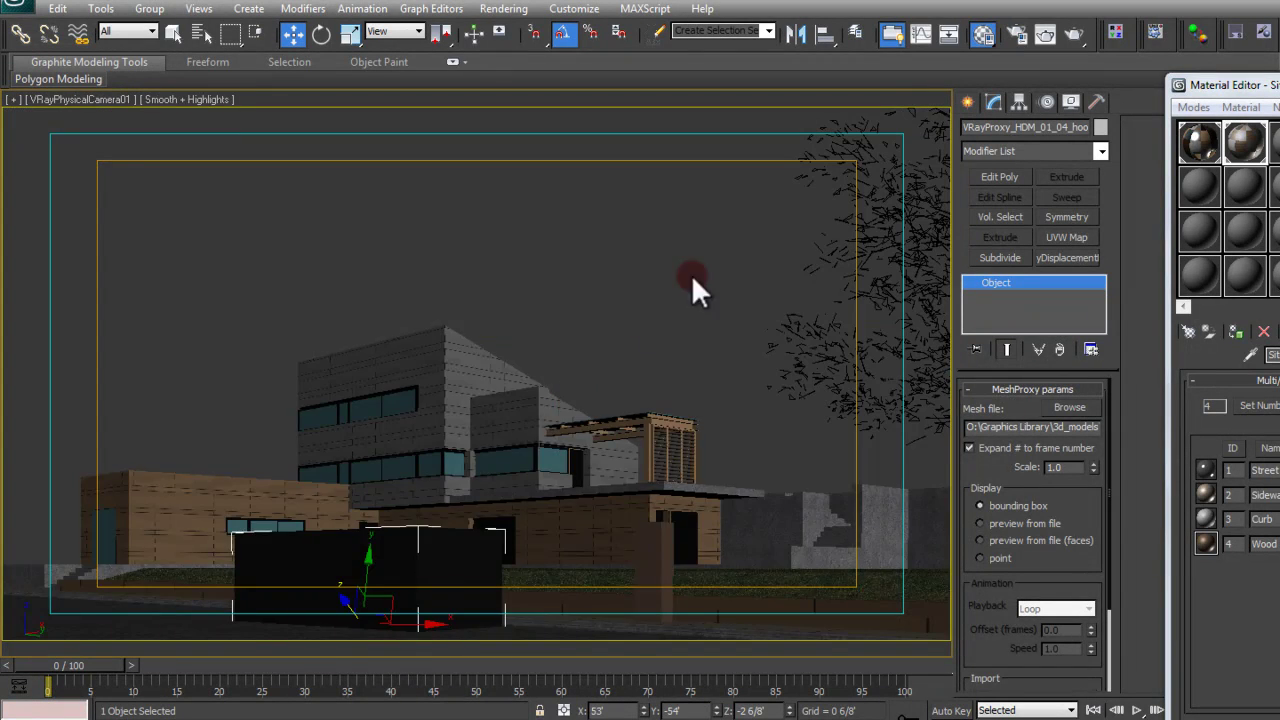
click(1028, 522)
click(507, 185)
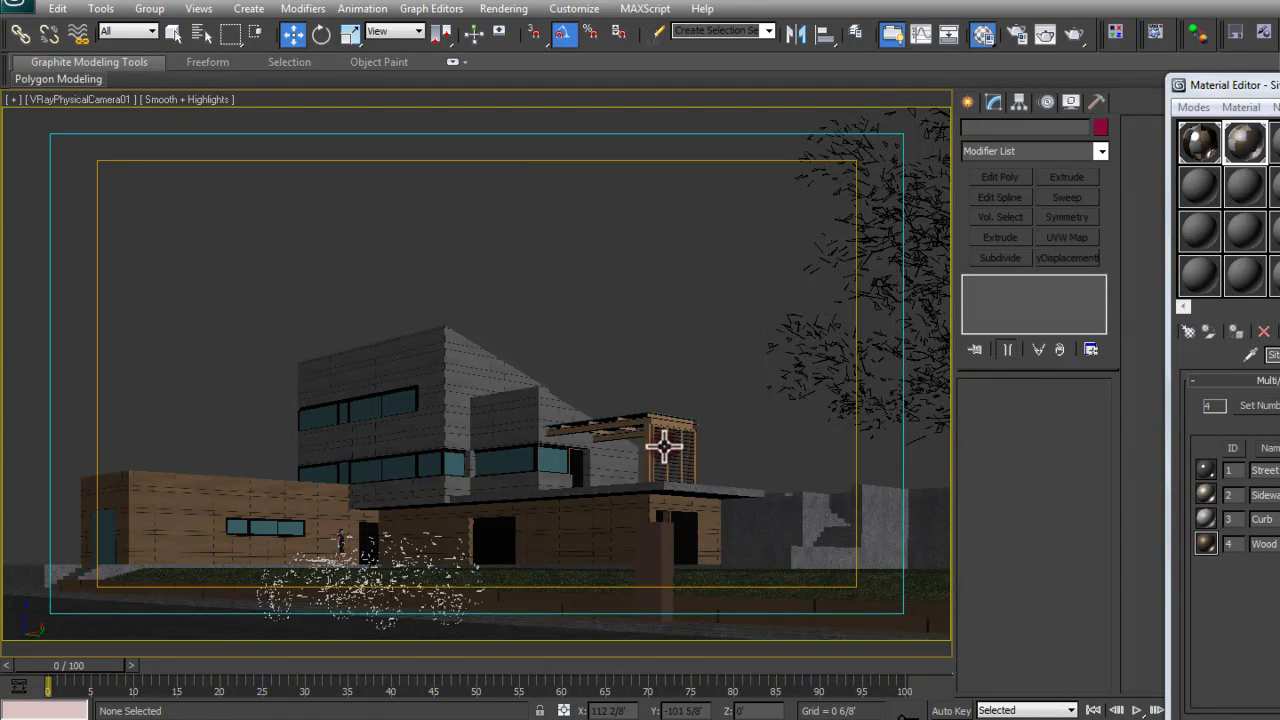
click(402, 565)
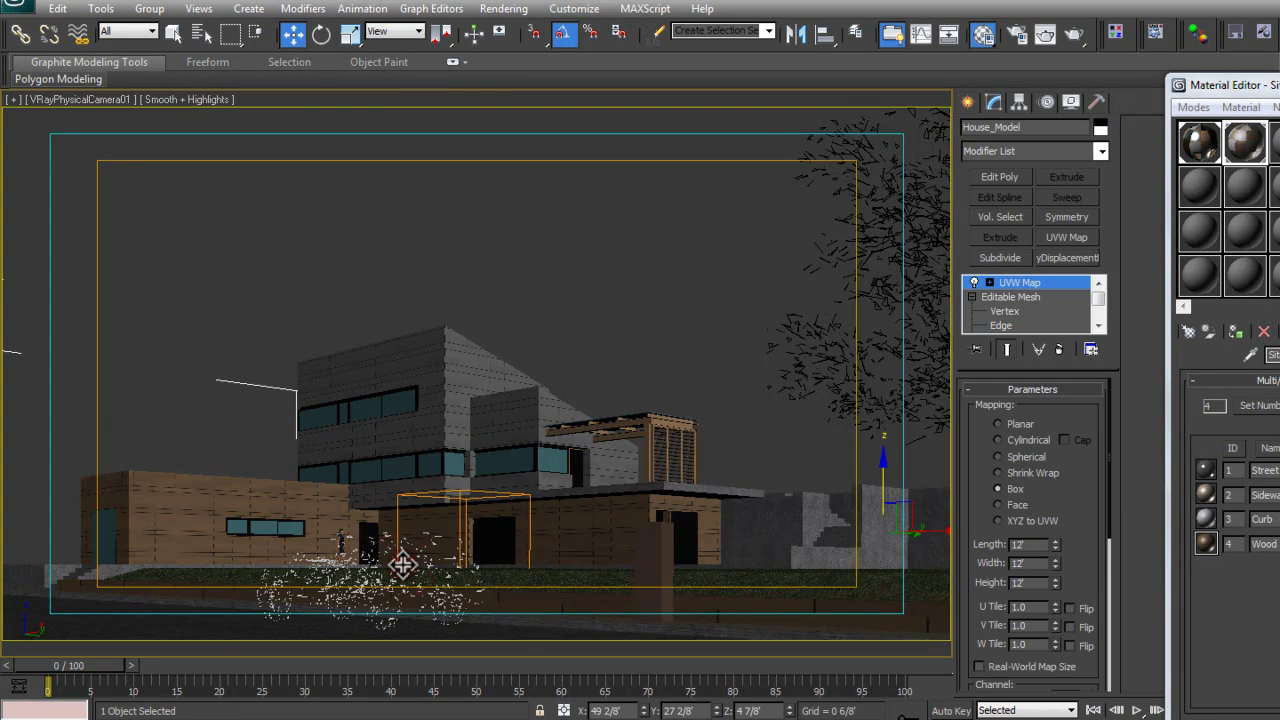
click(396, 578)
click(390, 620)
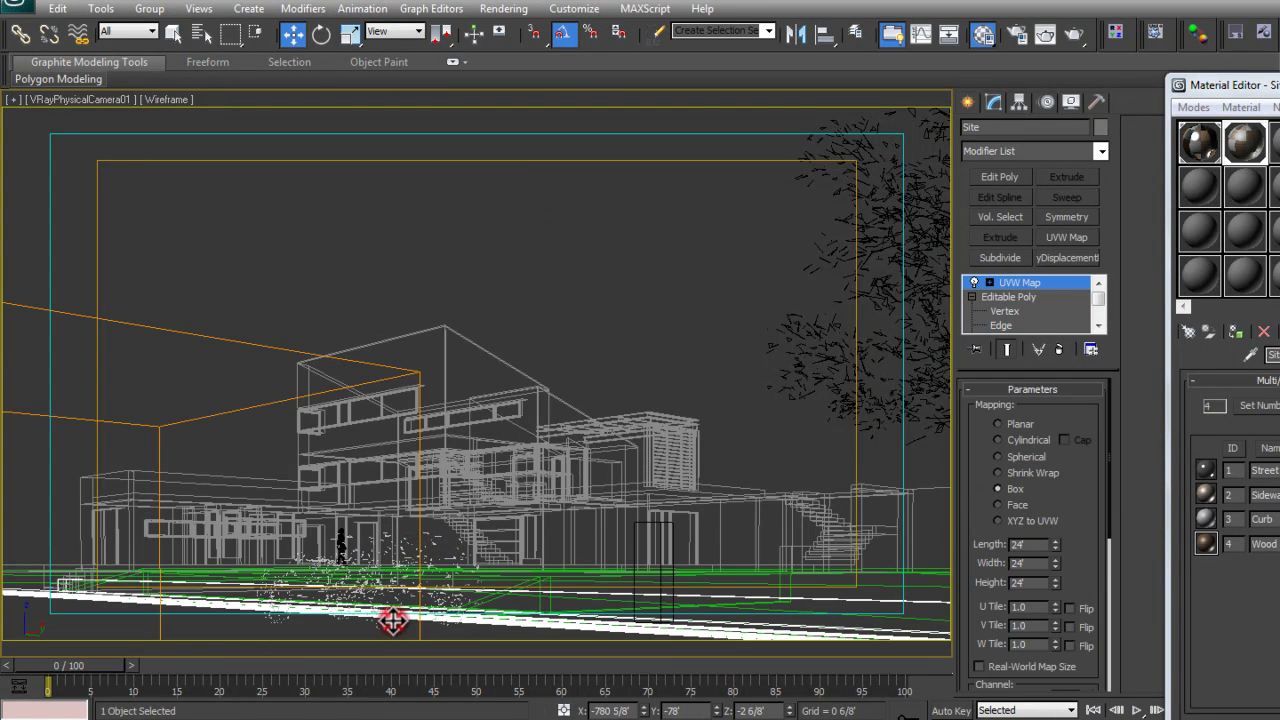
Step: Open the render setup and turn off displacement in the V-Ray global switches
click(1016, 35)
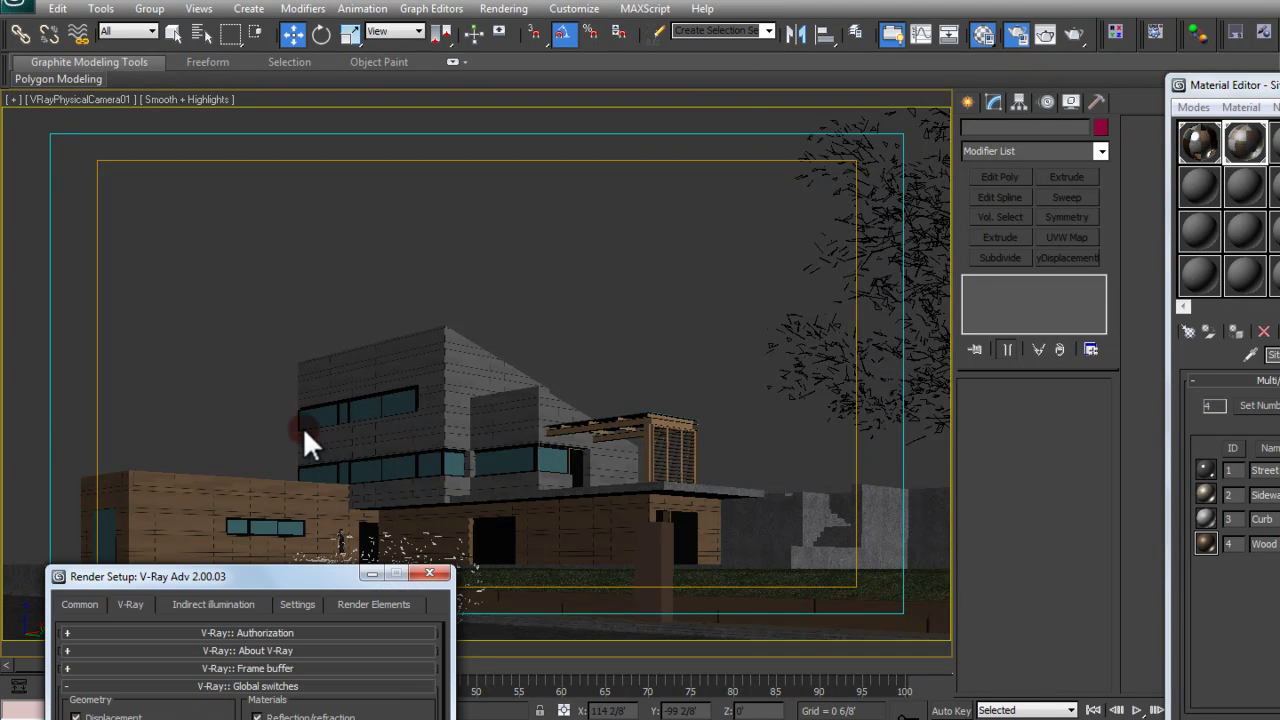
drag(221, 578, 565, 167)
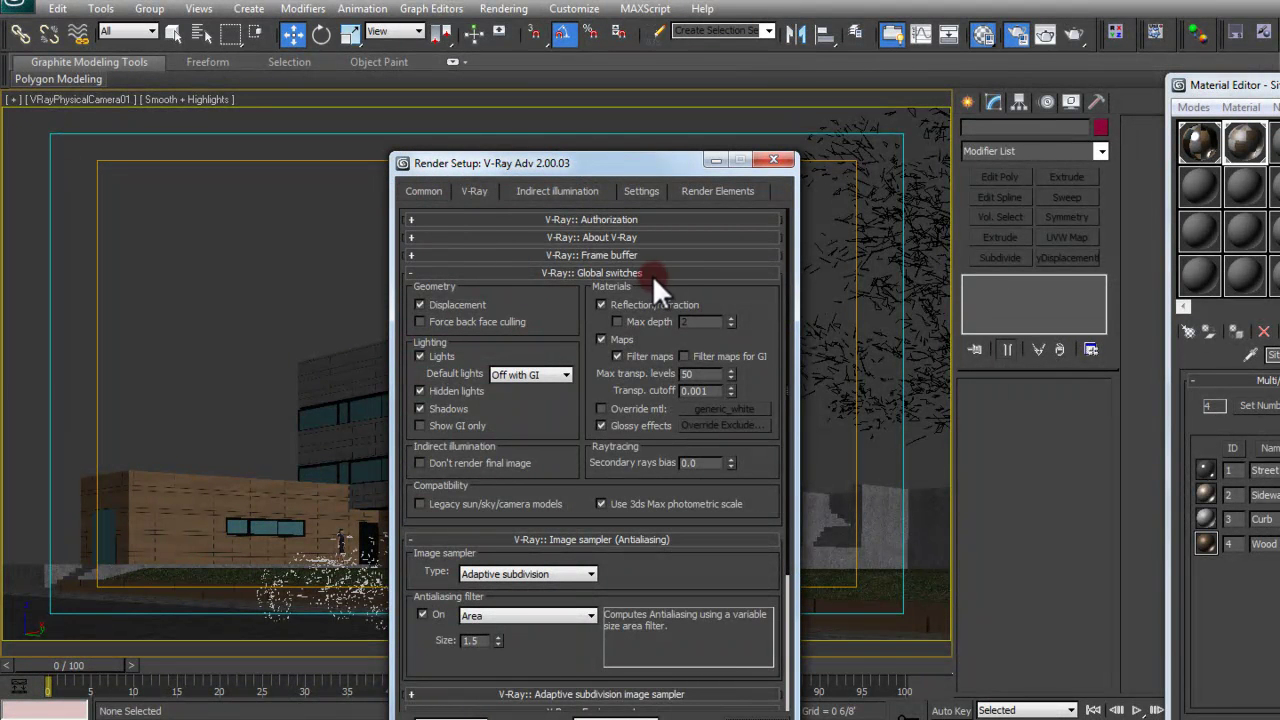
click(480, 192)
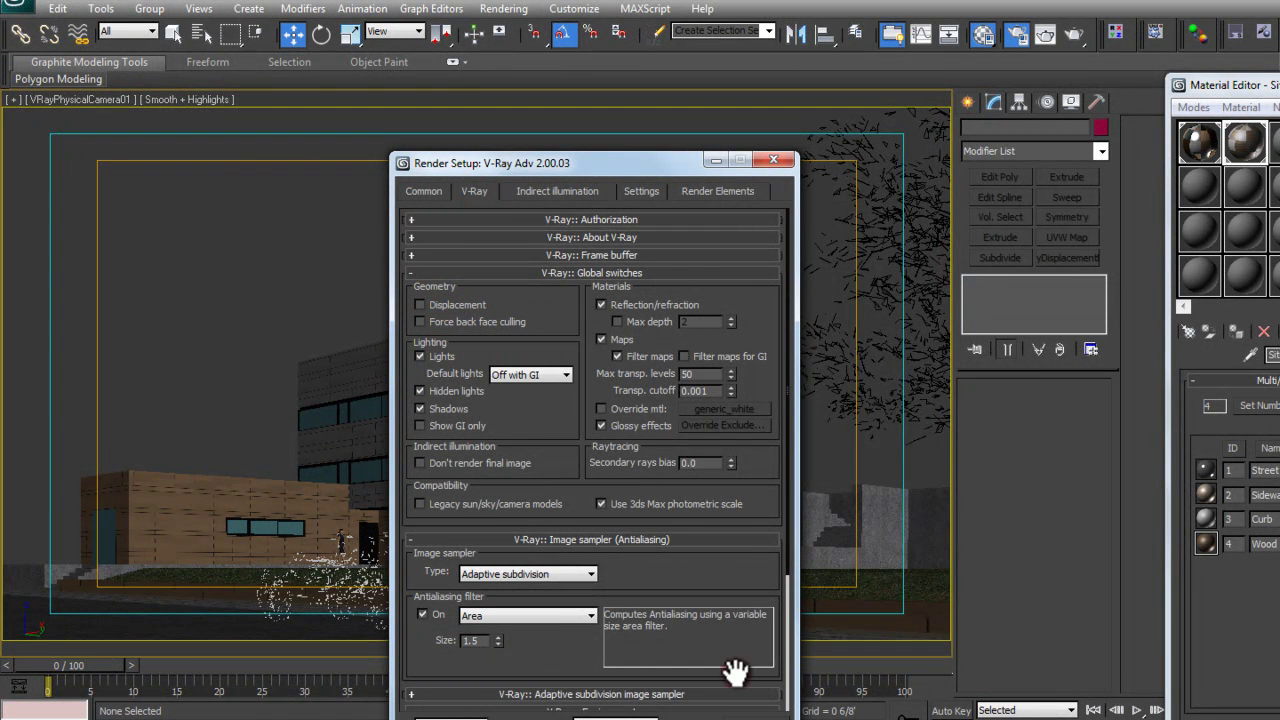
Step: Lock the image aspect, set the output width to 800, and render the camera view
click(423, 191)
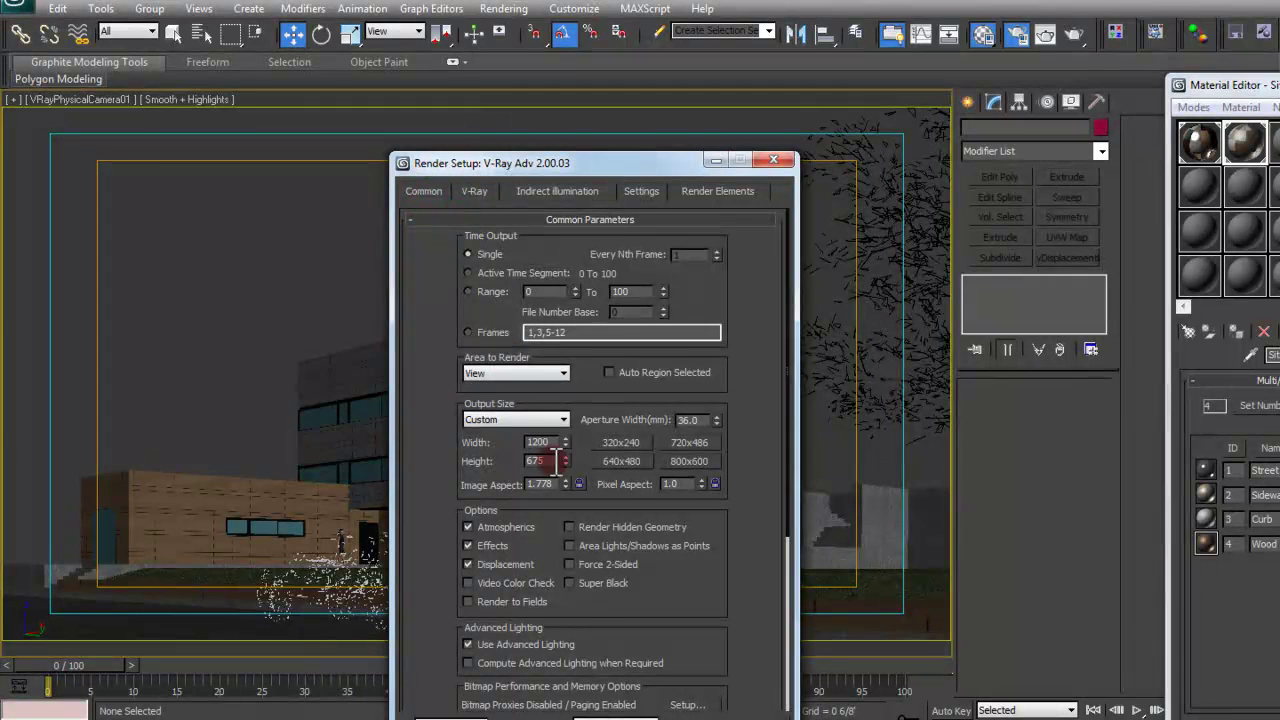
double_click(537, 442)
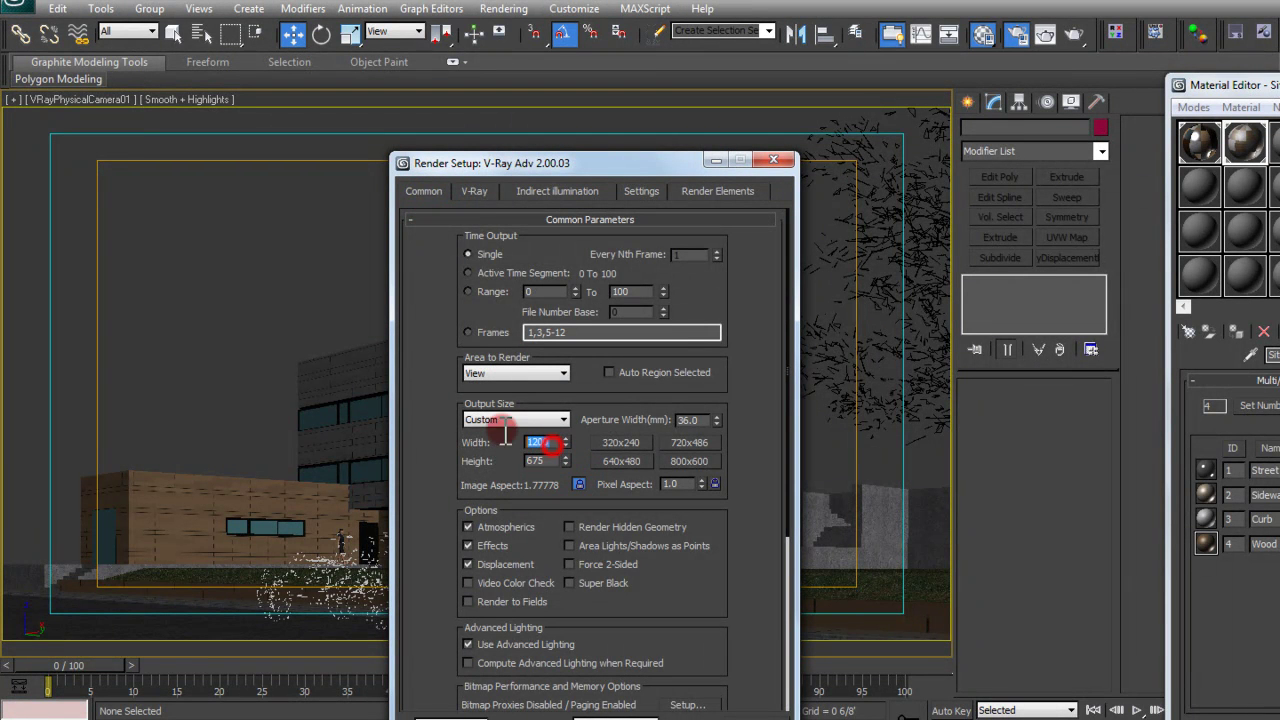
text(800)
click(766, 711)
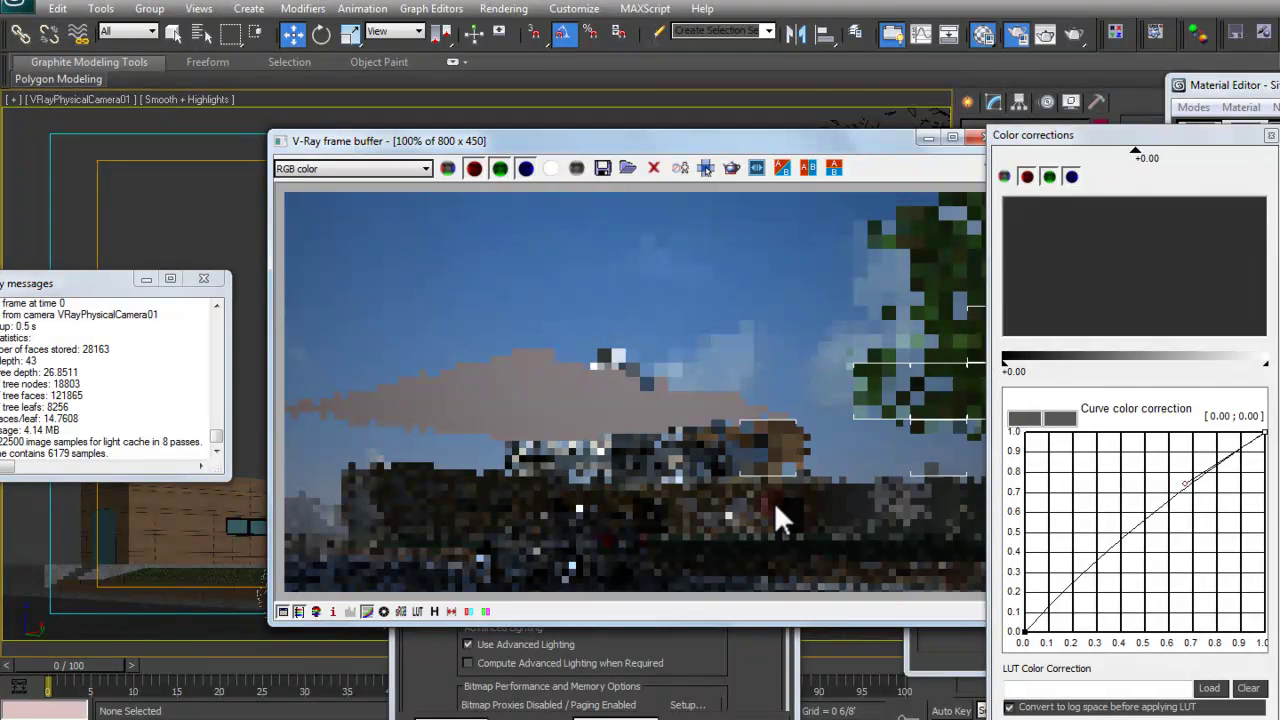
Step: Examine the car and woman in the maximized V-Ray frame buffer, and close the color corrections window
mouse_move(569, 137)
mouse_down()
mouse_move(998, 152)
mouse_move(675, 156)
mouse_move(575, 131)
mouse_up()
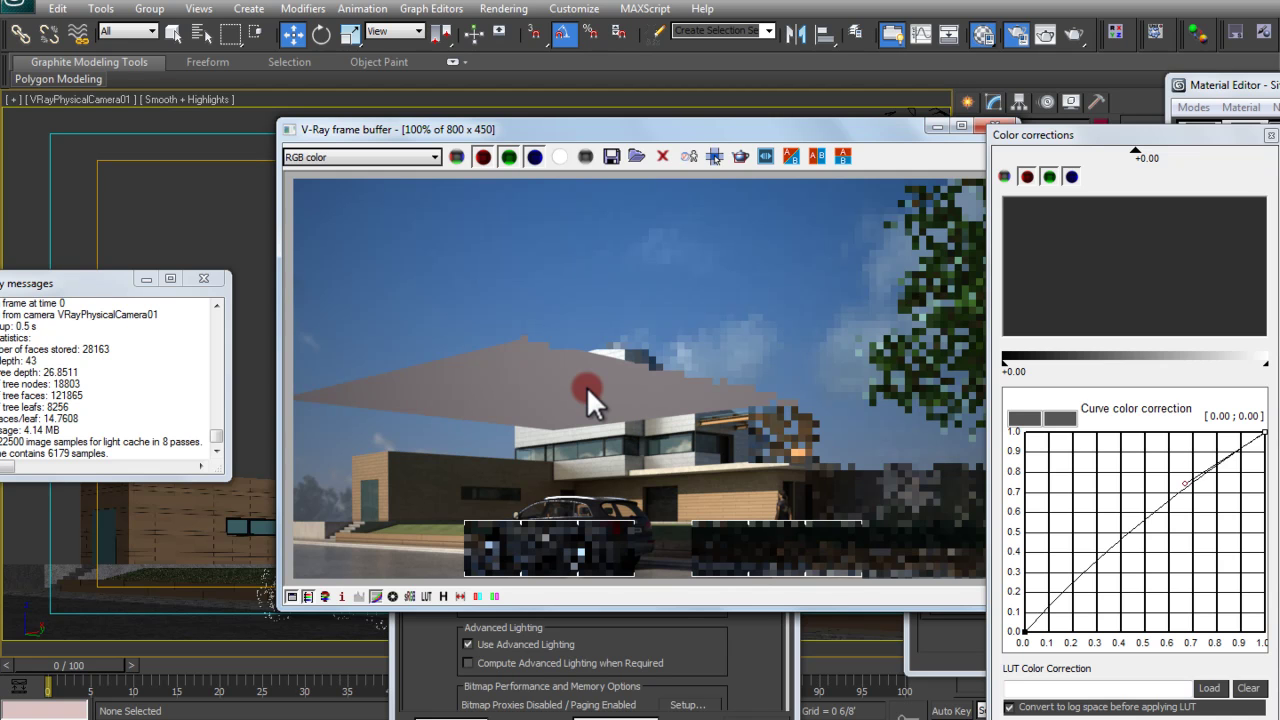
scroll(551, 402, up, 2)
scroll(548, 403, down, 2)
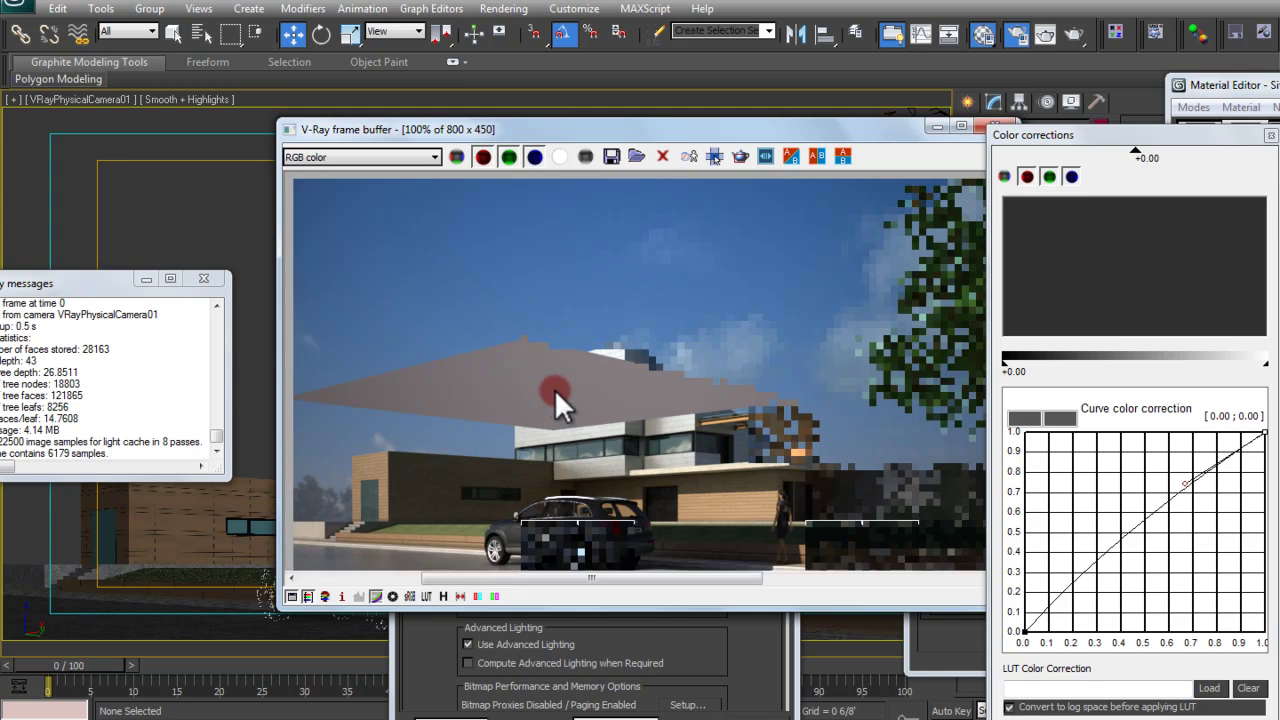
scroll(557, 398, up, 2)
click(957, 128)
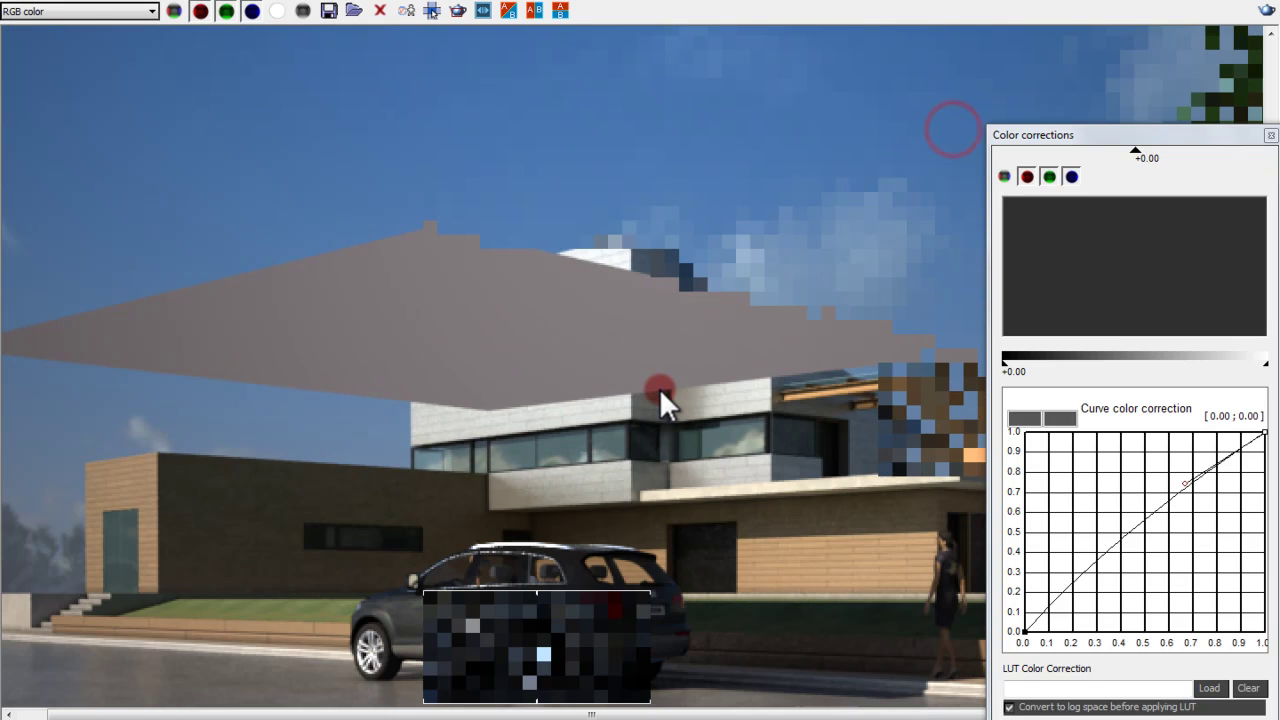
scroll(660, 397, down, 2)
click(1268, 135)
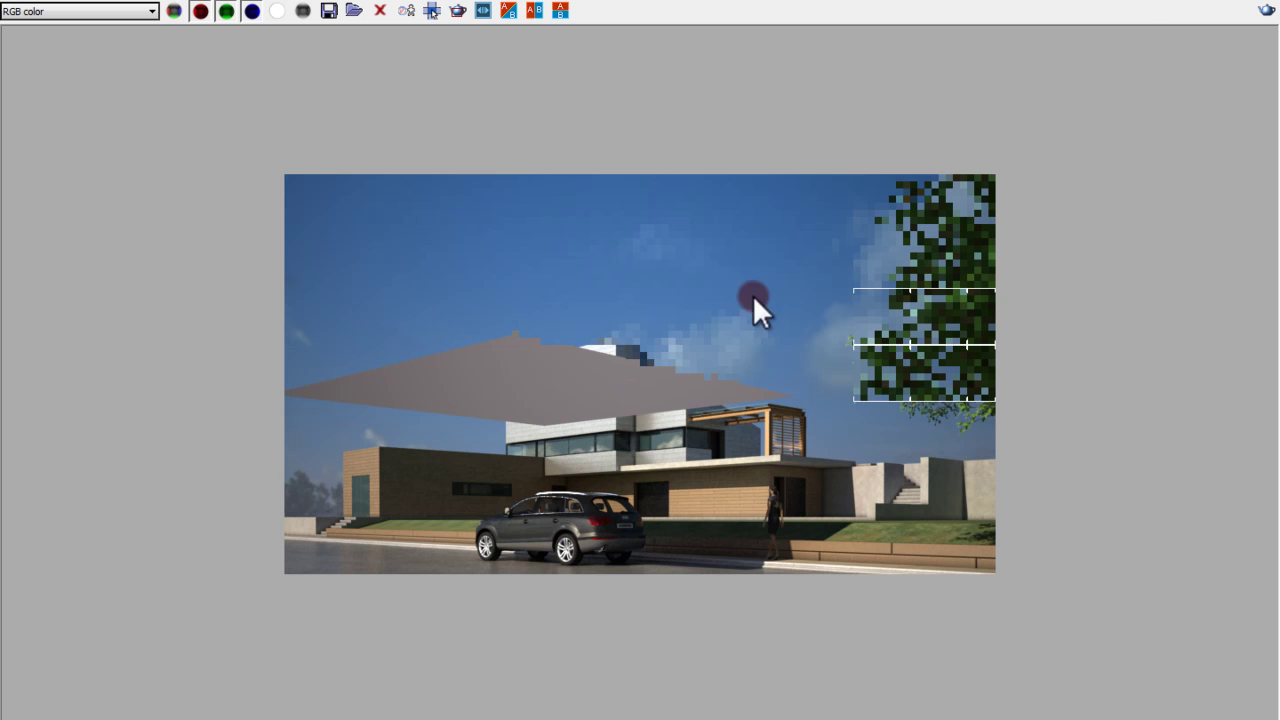
Step: Cancel the running test render and close the render setup
key(alt+Tab)
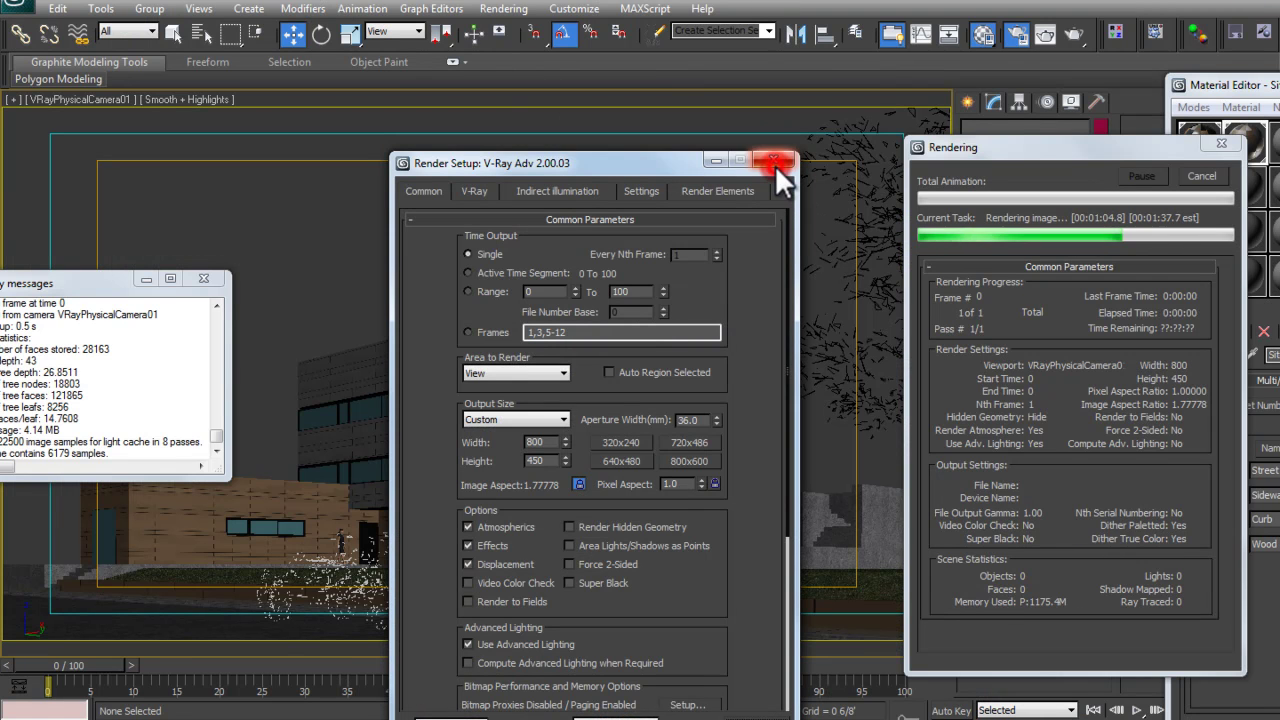
click(1204, 178)
click(773, 160)
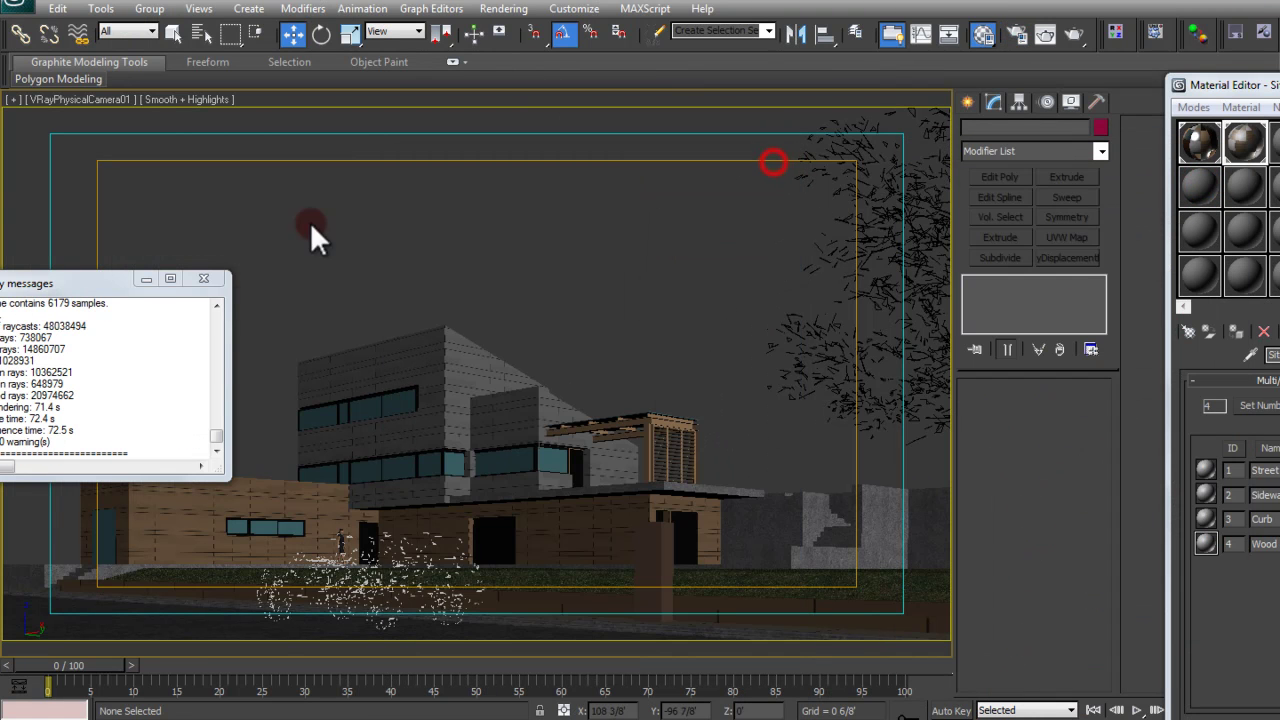
Step: Close the render messages and inspect the tree proxy's placement beside the street from above and at an angle
click(203, 278)
key(F3)
key(t)
scroll(380, 294, down, 5)
mouse_move(423, 343)
alt+middle_down()
mouse_move(617, 443)
mouse_move(640, 334)
mouse_move(623, 363)
mouse_move(491, 357)
mouse_move(271, 291)
mouse_move(471, 343)
mouse_move(452, 390)
mouse_move(377, 389)
mouse_move(323, 443)
alt+middle_up()
key(F3)
key(F4)
key(F3)
scroll(323, 443, up, 5)
click(337, 430)
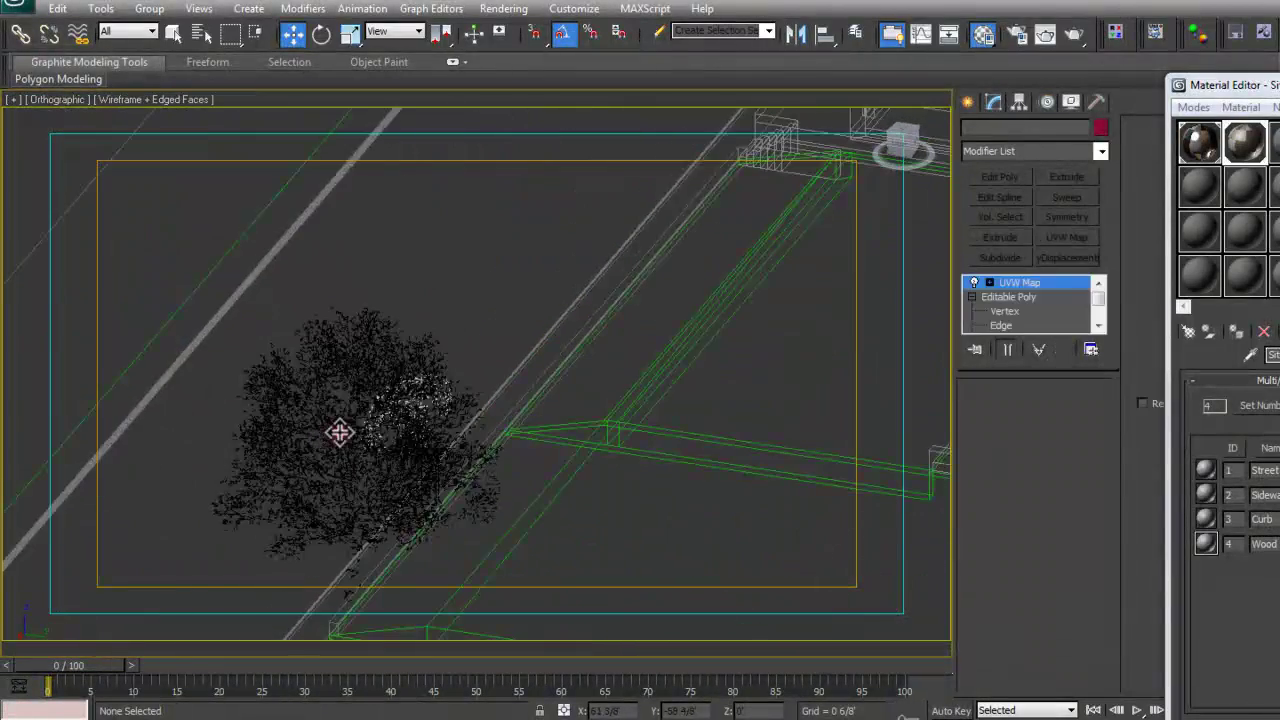
scroll(340, 435, up, 2)
key(F3)
scroll(348, 595, down, 5)
alt+middle_drag(348, 595, 509, 394)
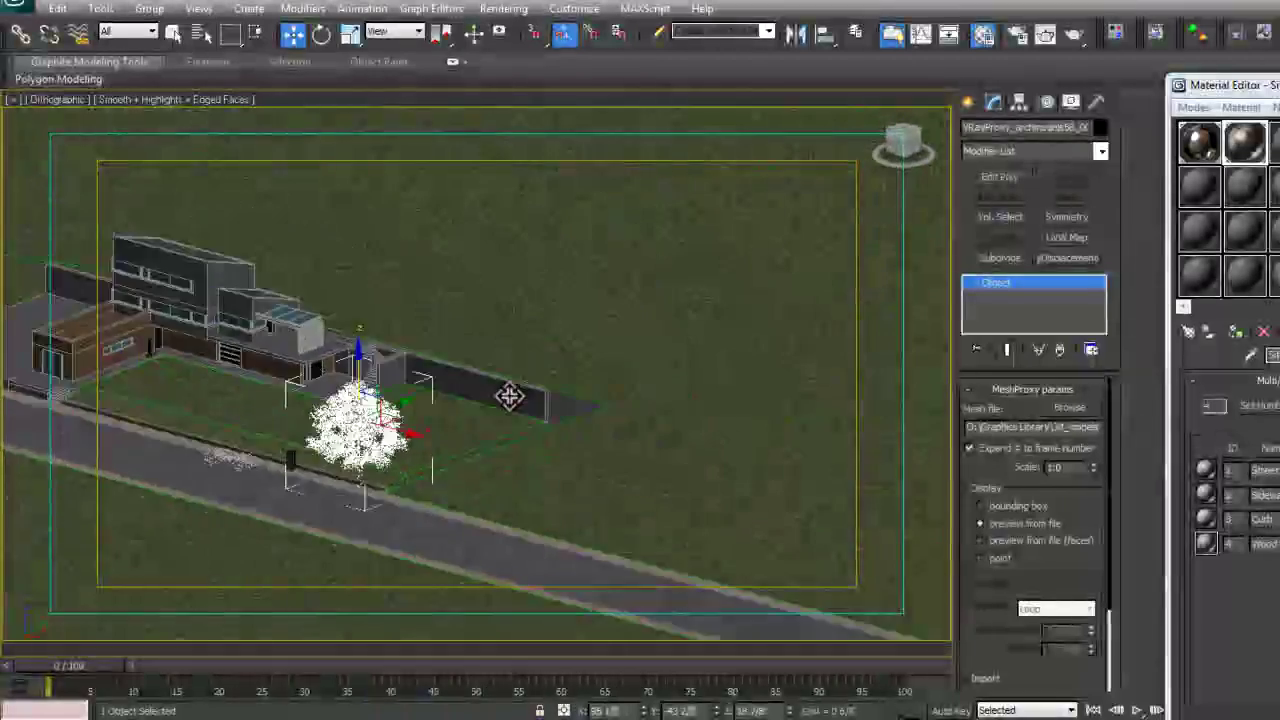
Step: Return to the shaded V-Ray physical camera view and clear the selection
key(c)
key(F4)
drag(640, 257, 612, 400)
key(F3)
key(F3)
click(641, 291)
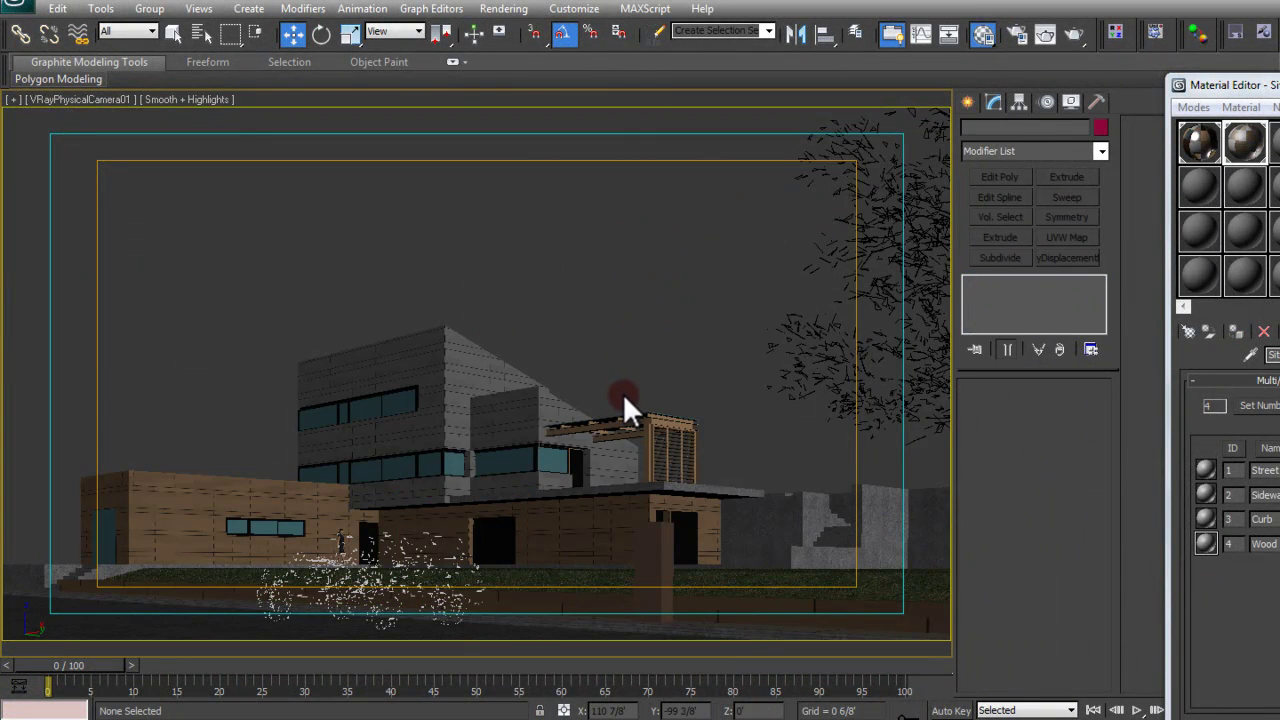
click(658, 285)
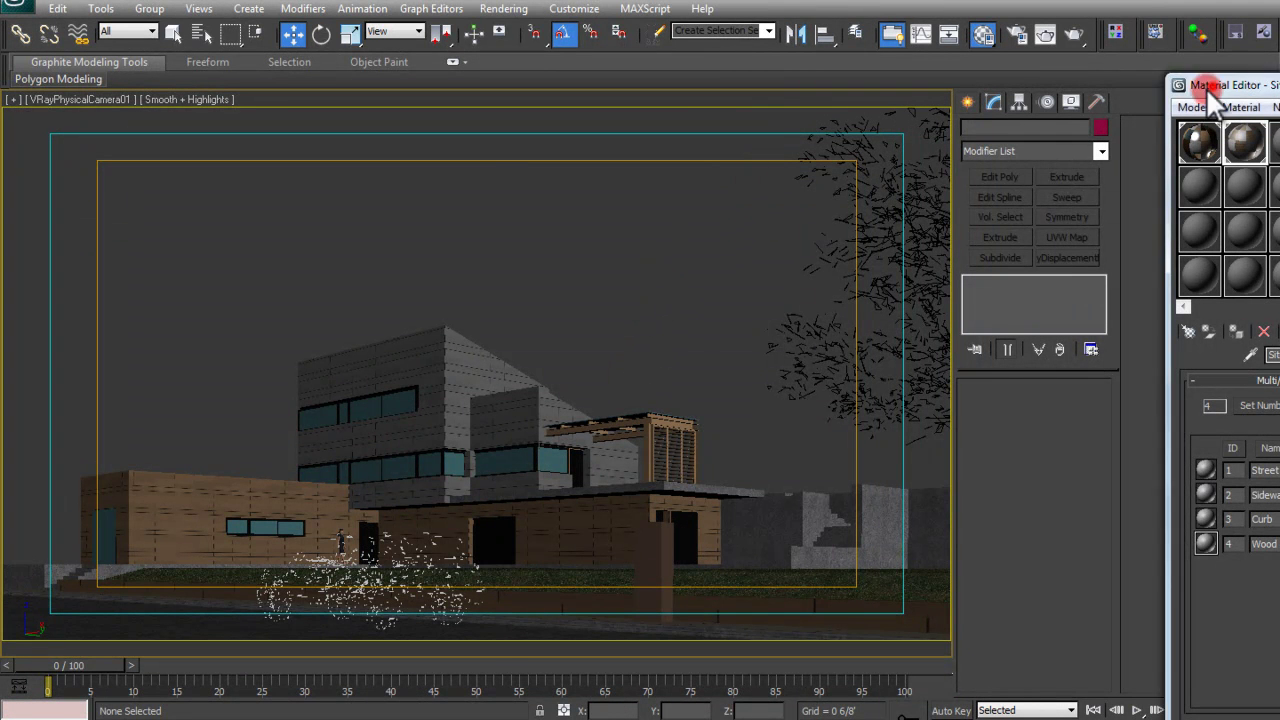
Step: Bring the material editor into view and open the environment settings beside it
drag(1210, 86, 347, 120)
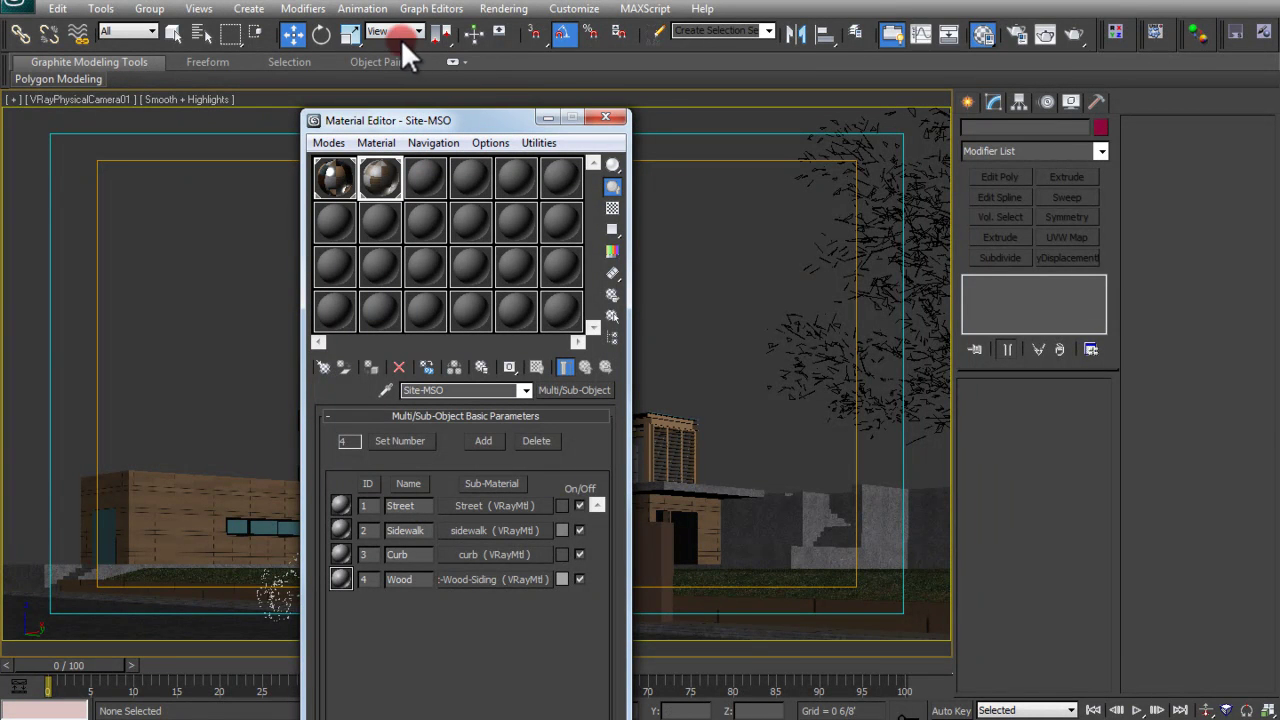
click(488, 9)
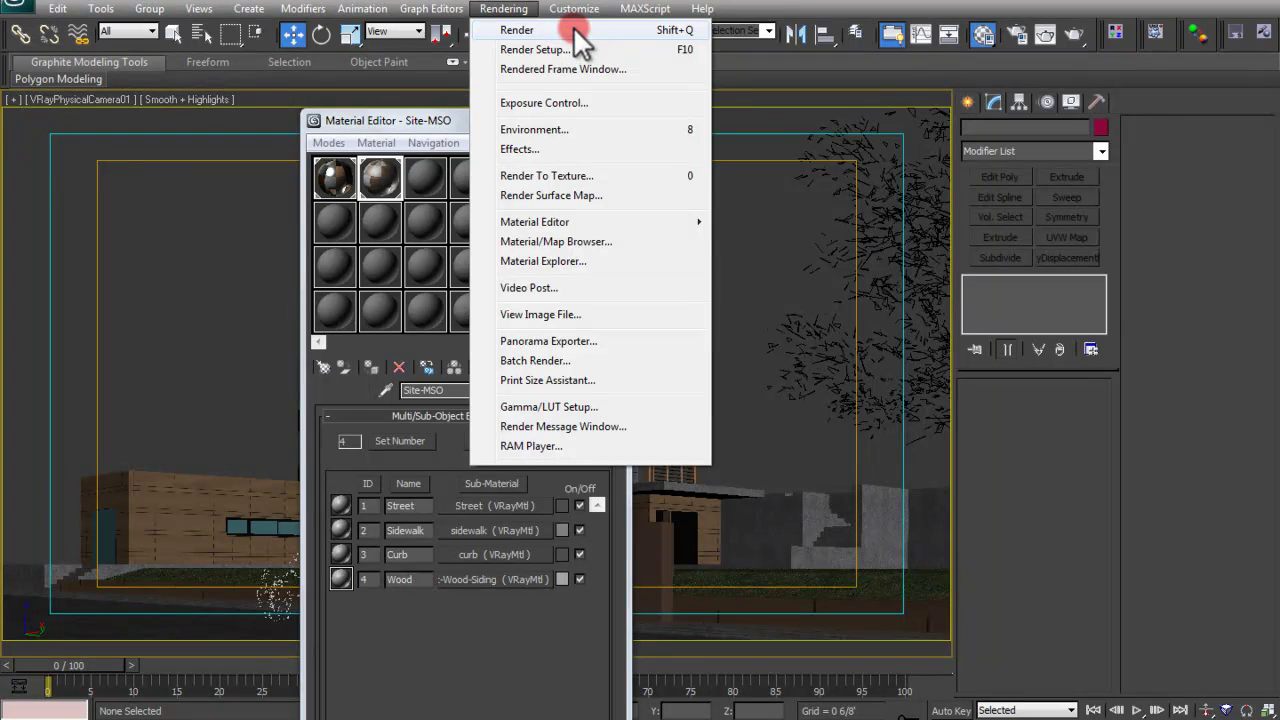
click(550, 129)
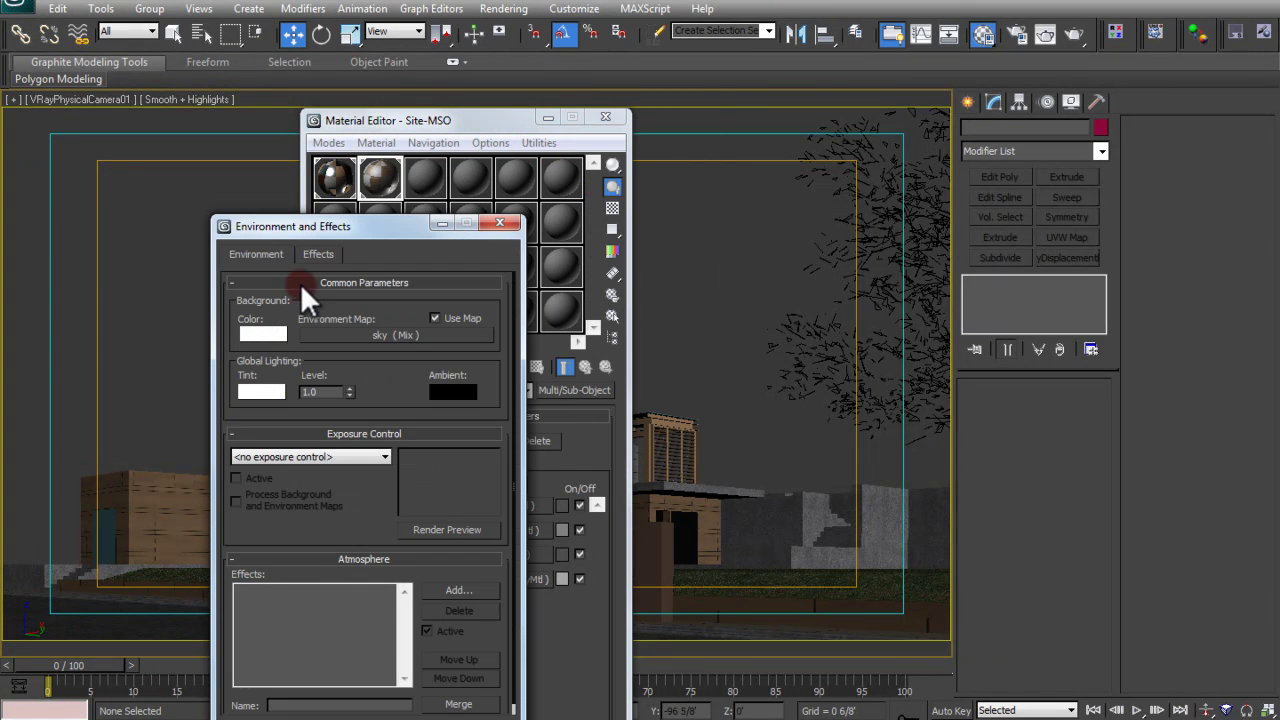
drag(330, 225, 783, 138)
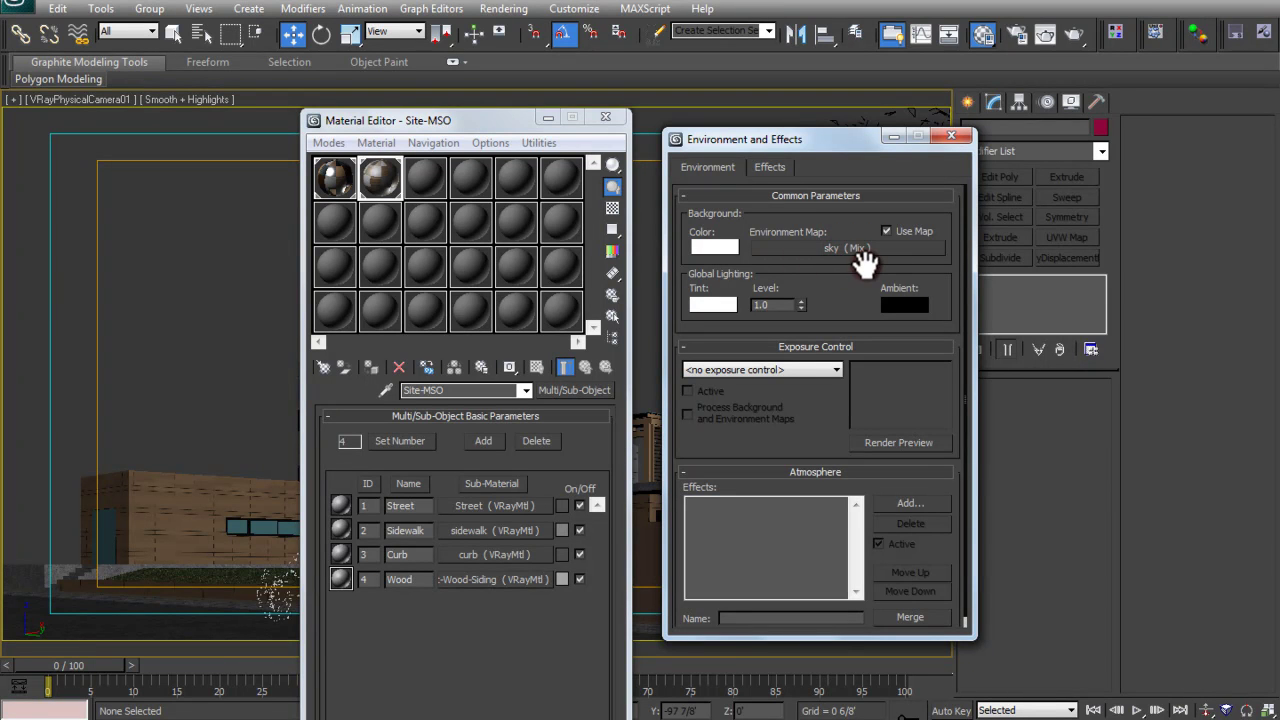
Step: Rename the last visible unused material slot as newsky
click(326, 312)
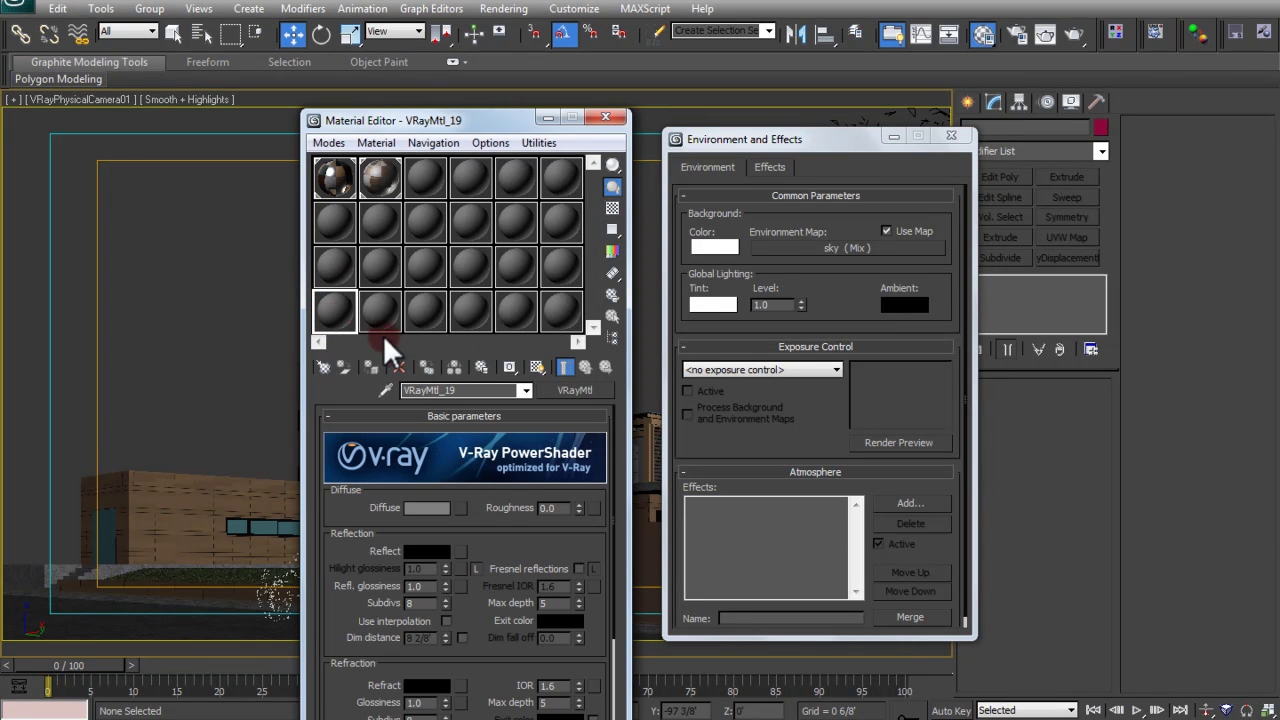
click(560, 309)
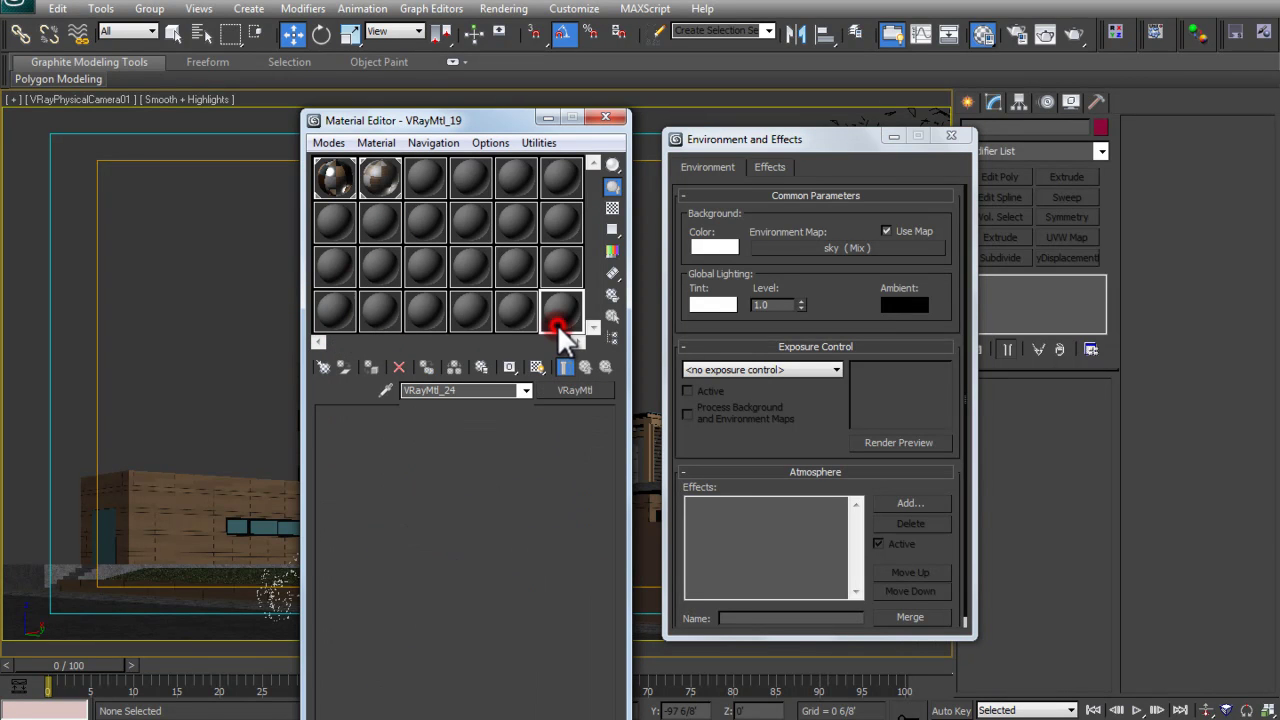
scroll(493, 380, down, 1)
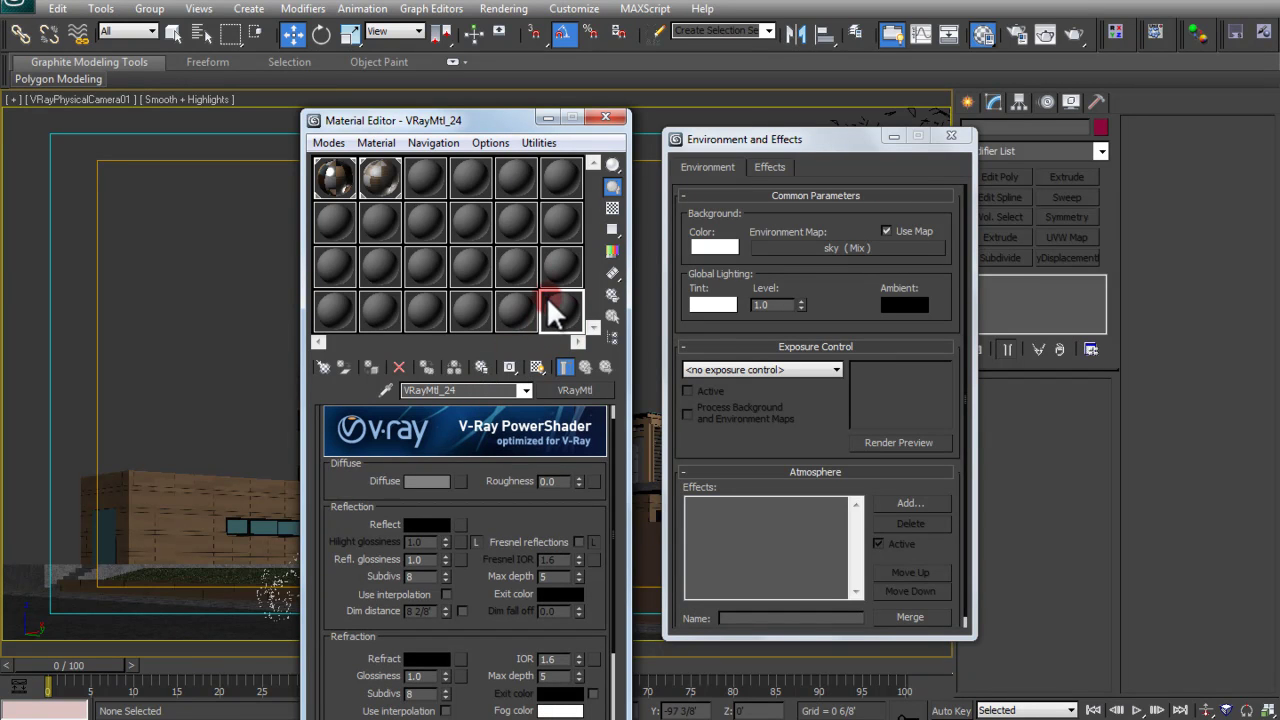
double_click(462, 390)
text(newsky)
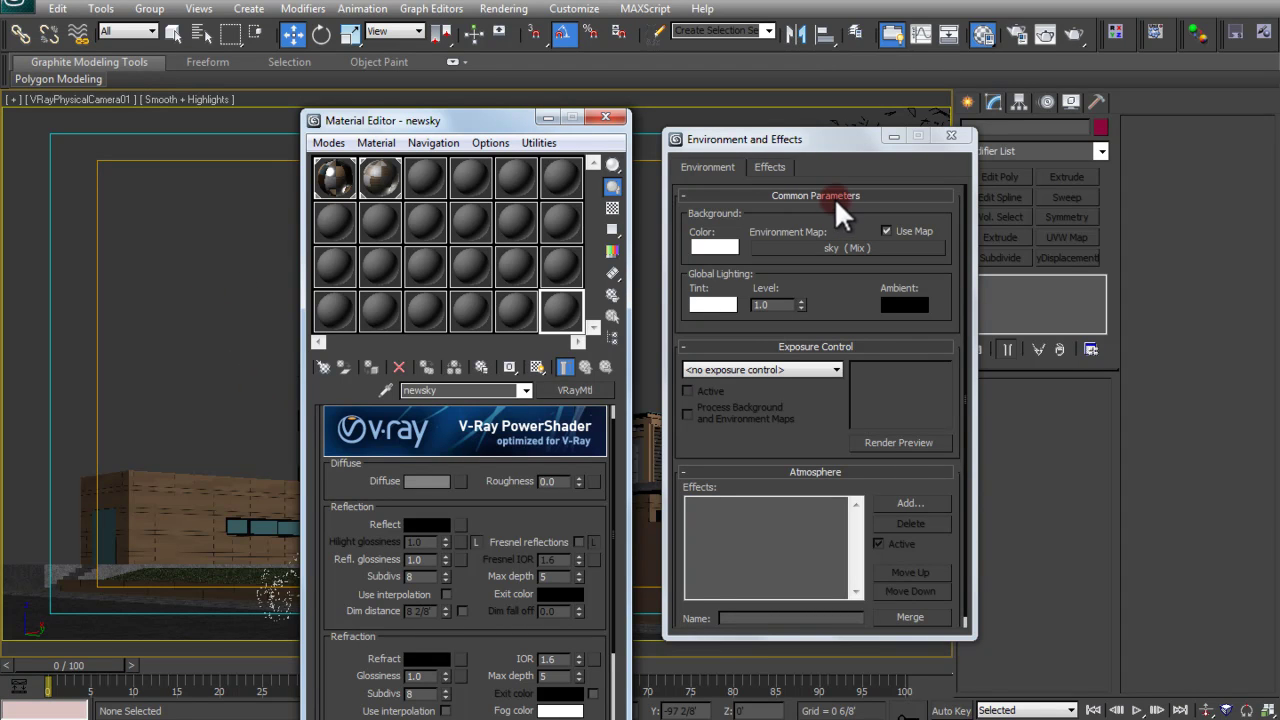
click(816, 253)
drag(745, 252, 818, 250)
right_click(822, 245)
click(818, 248)
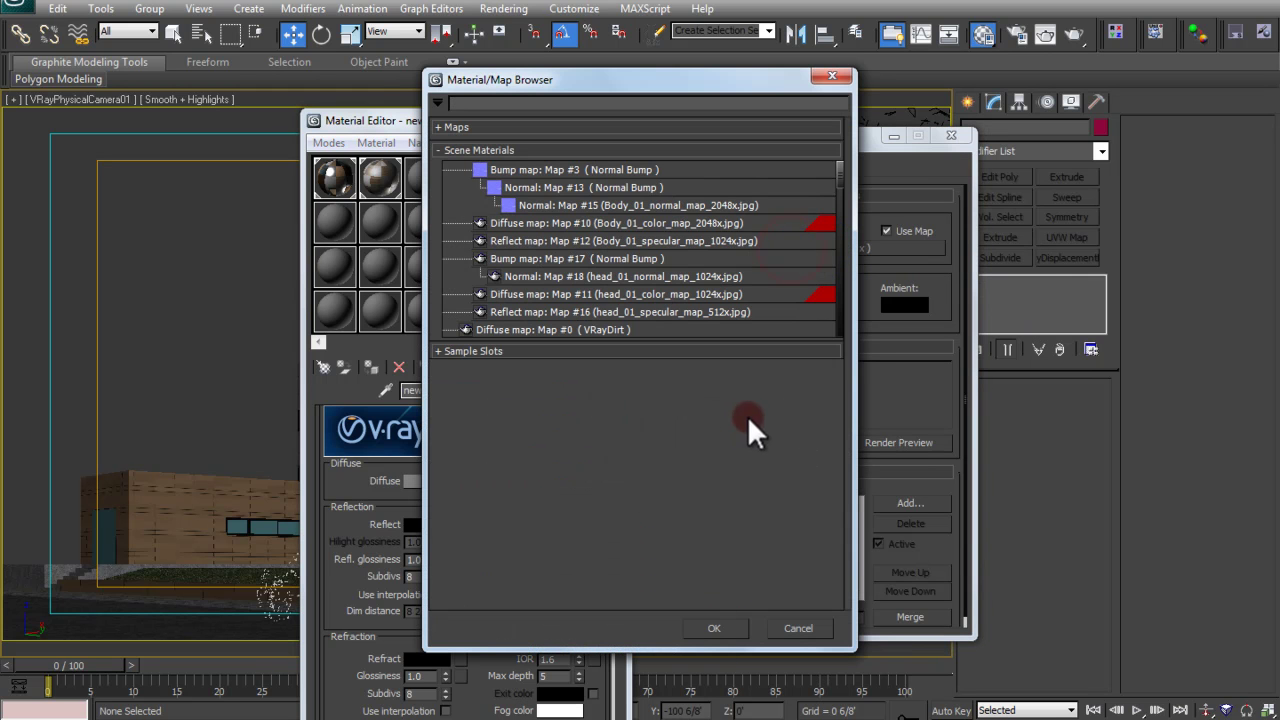
click(830, 76)
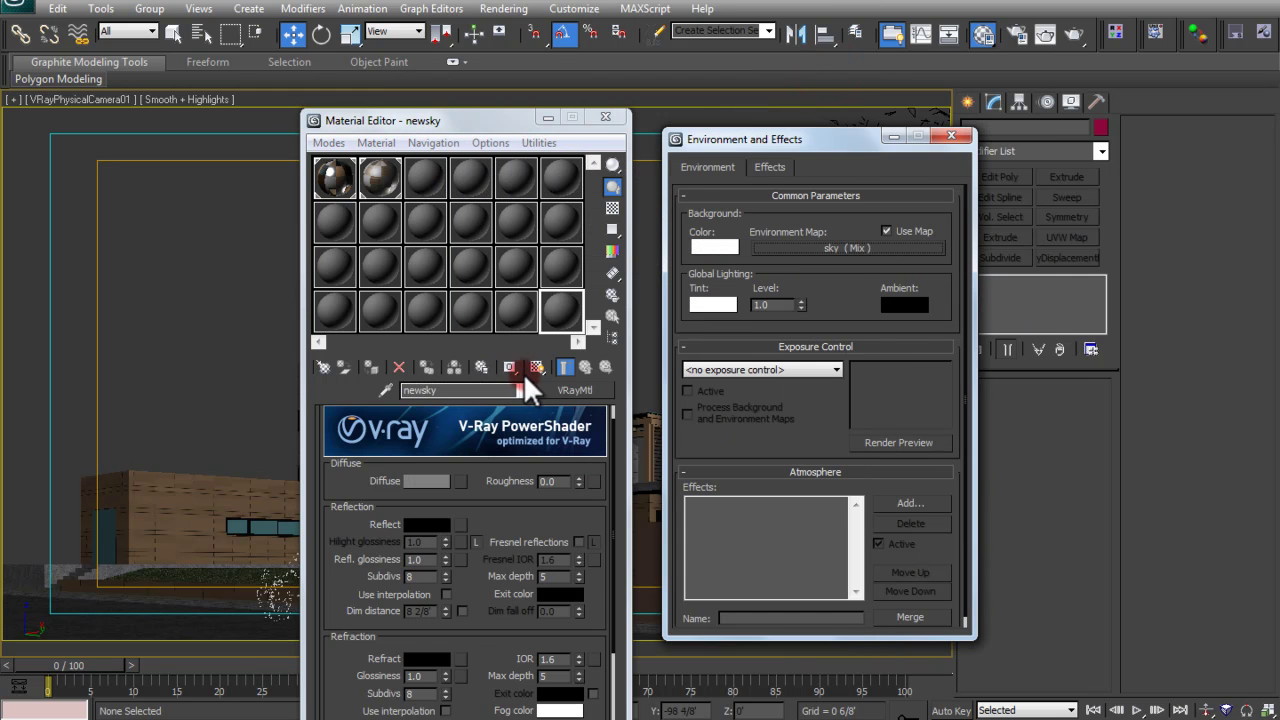
Step: Try to change the type of the newsky material, and close the material editor and environment settings
click(558, 388)
text(vrausk)
key(BackSpace)
key(BackSpace)
key(BackSpace)
text(ysky)
key(BackSpace)
key(BackSpace)
key(BackSpace)
click(714, 628)
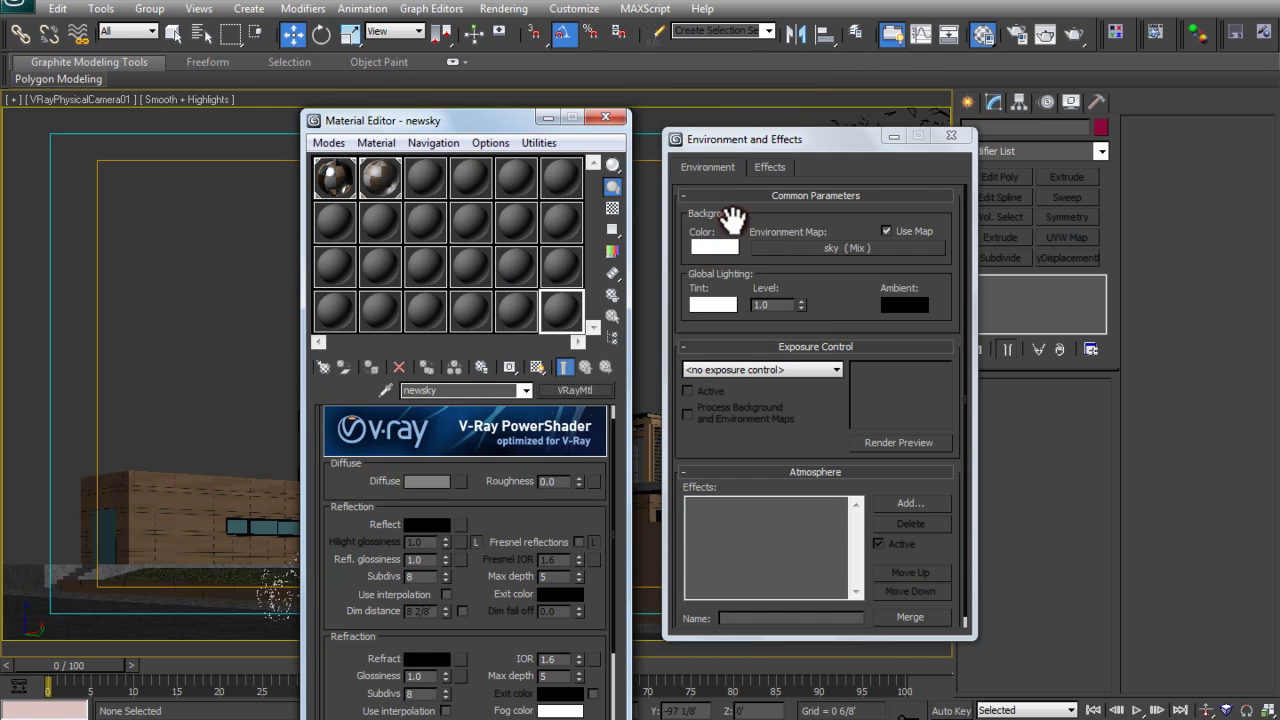
click(606, 117)
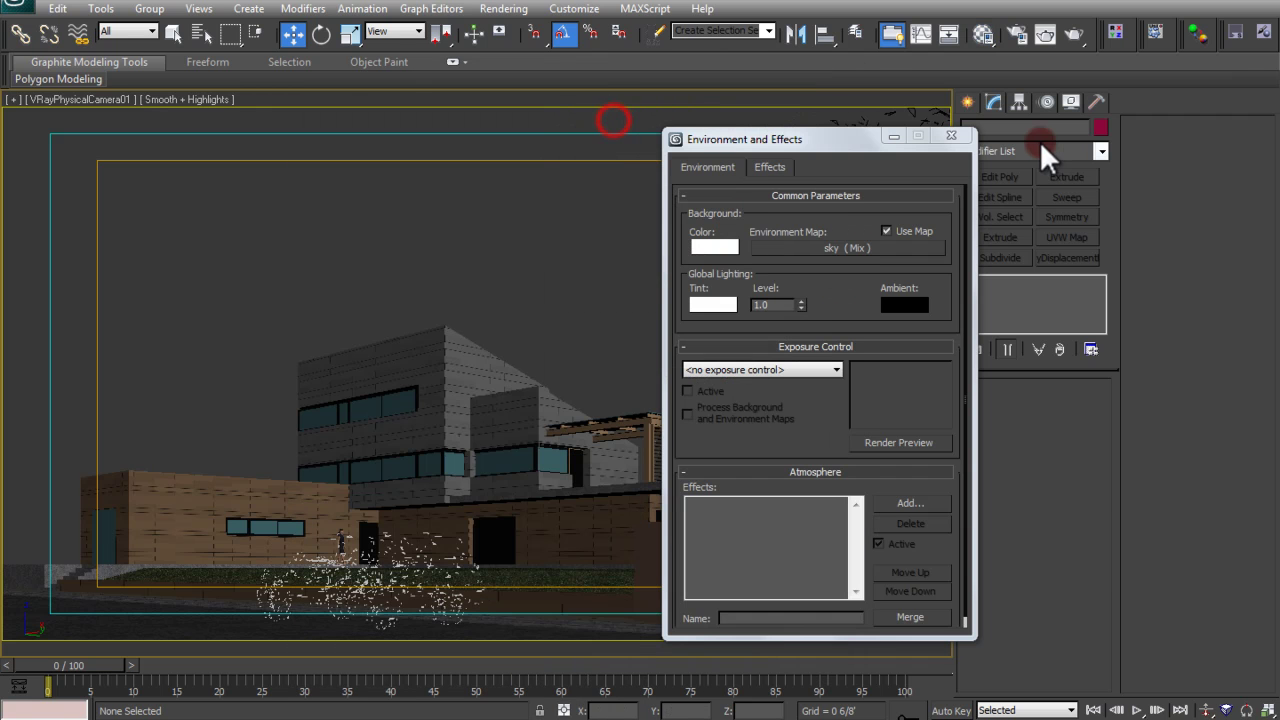
click(962, 138)
Step: Open the 1-Base-House scene without saving the current one, and try to switch to a camera view
click(15, 6)
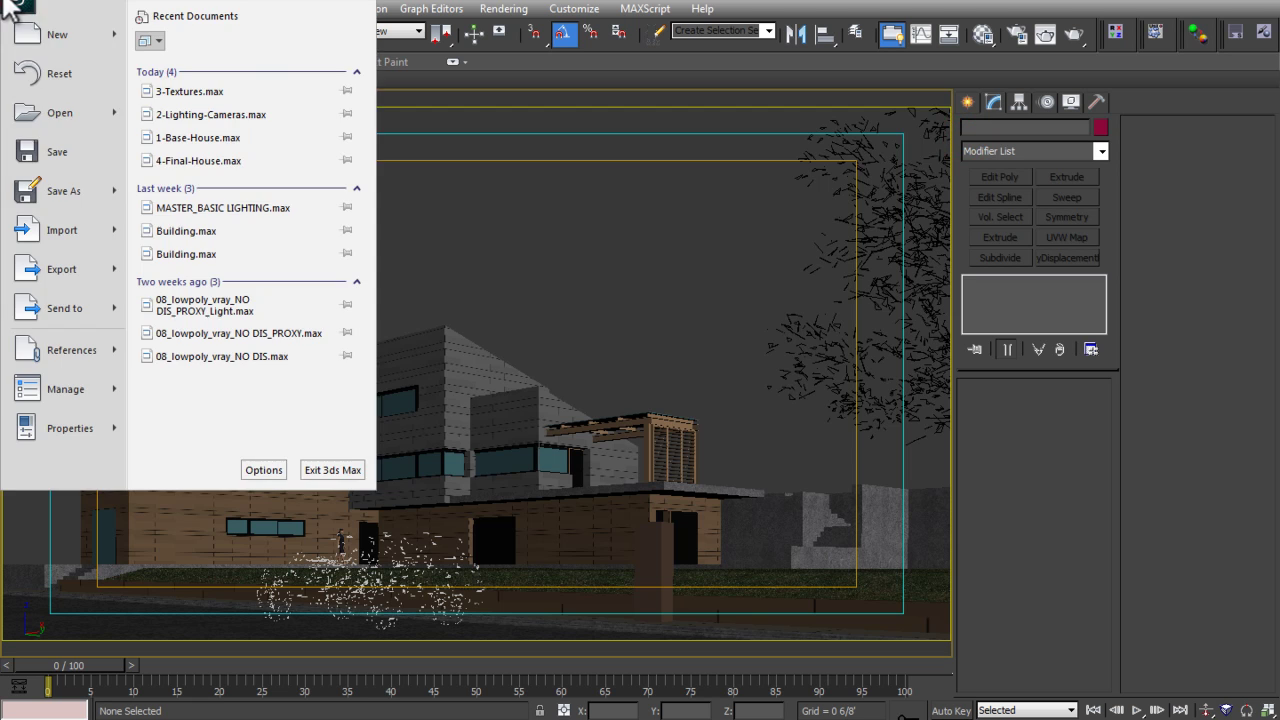
click(63, 106)
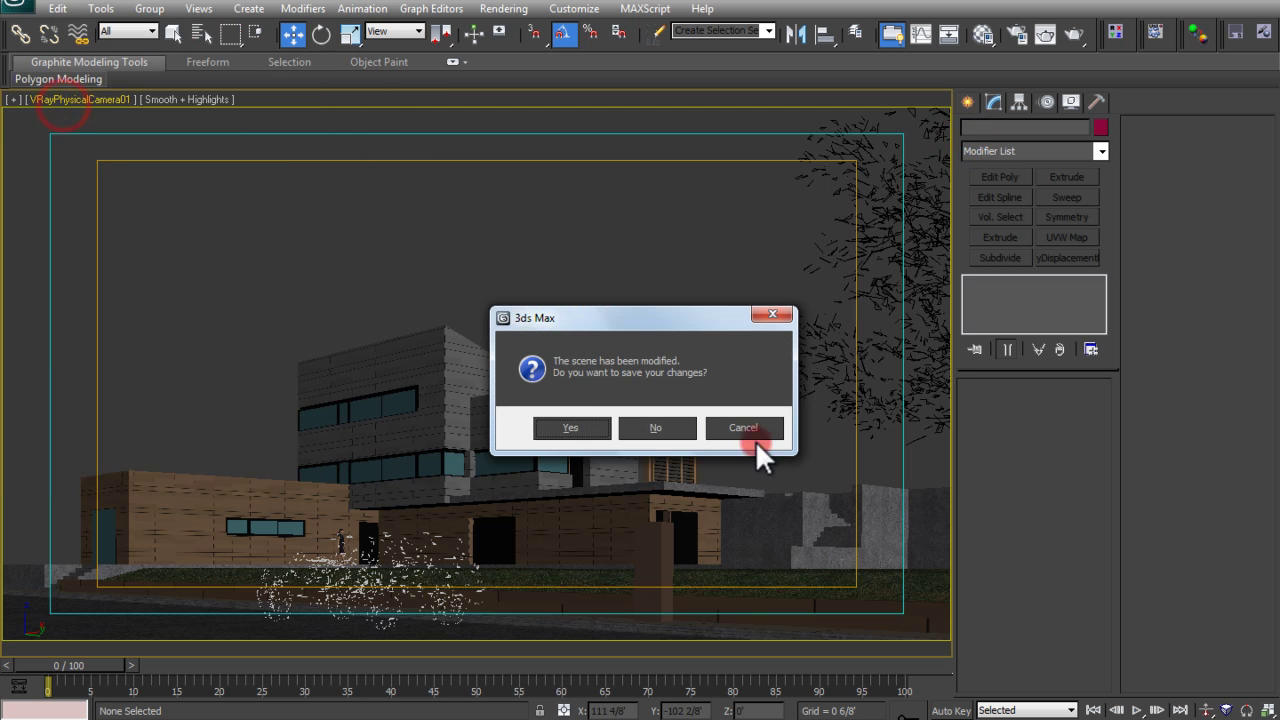
click(679, 420)
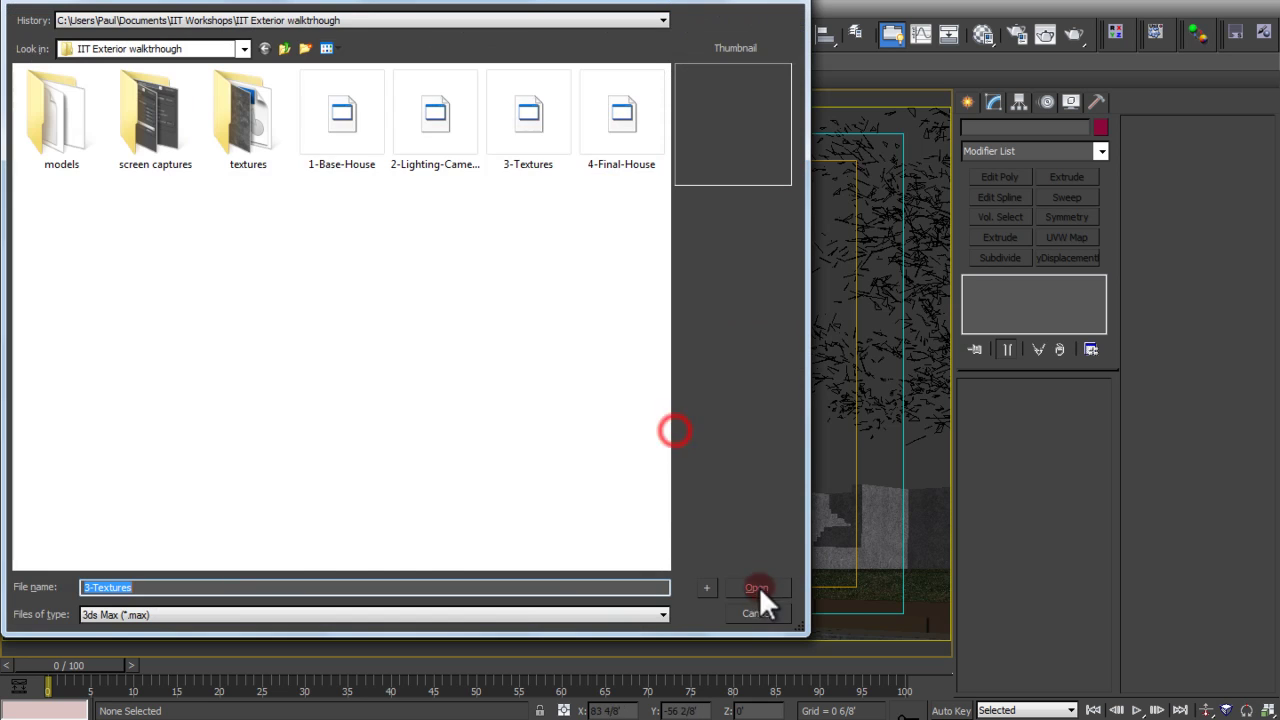
double_click(373, 110)
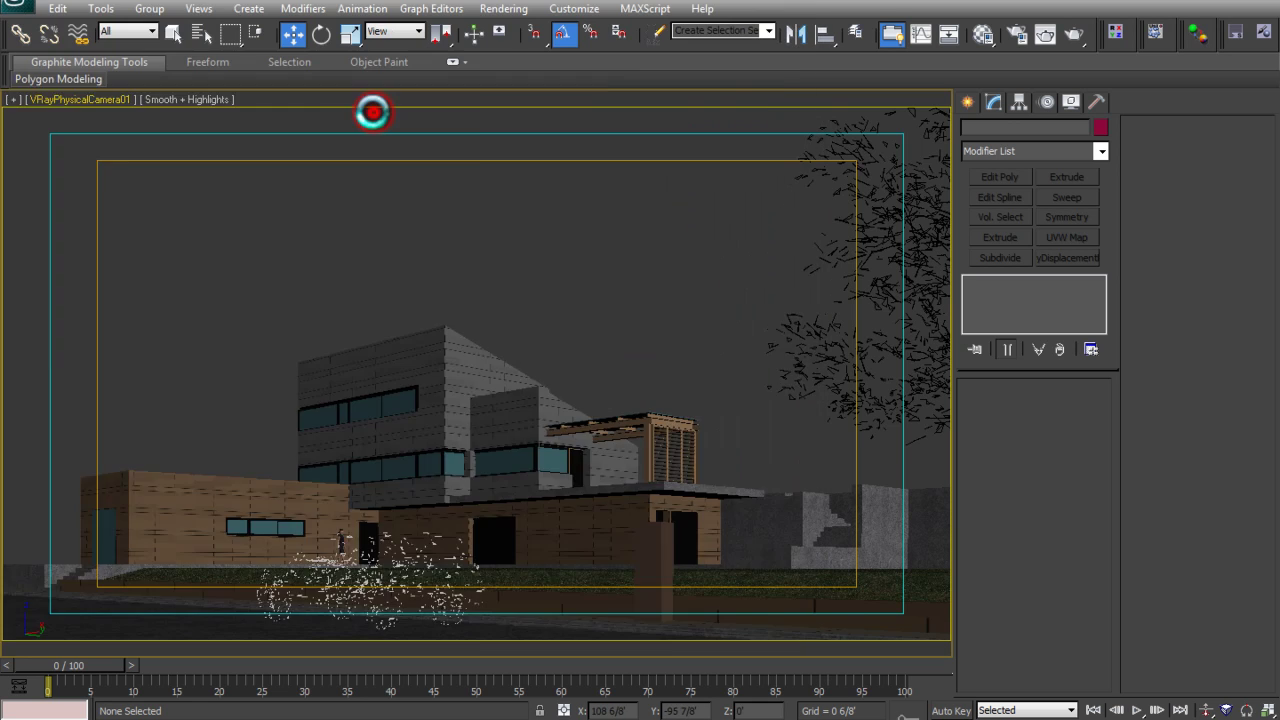
key(c)
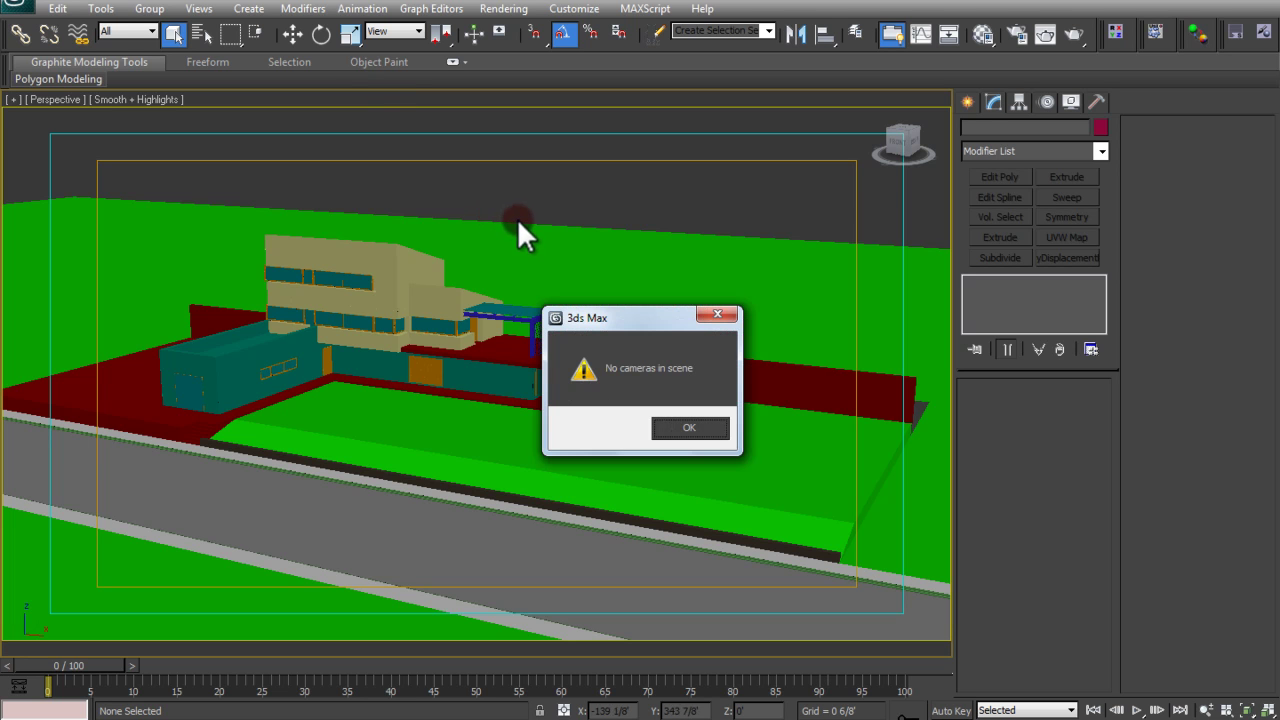
key(Return)
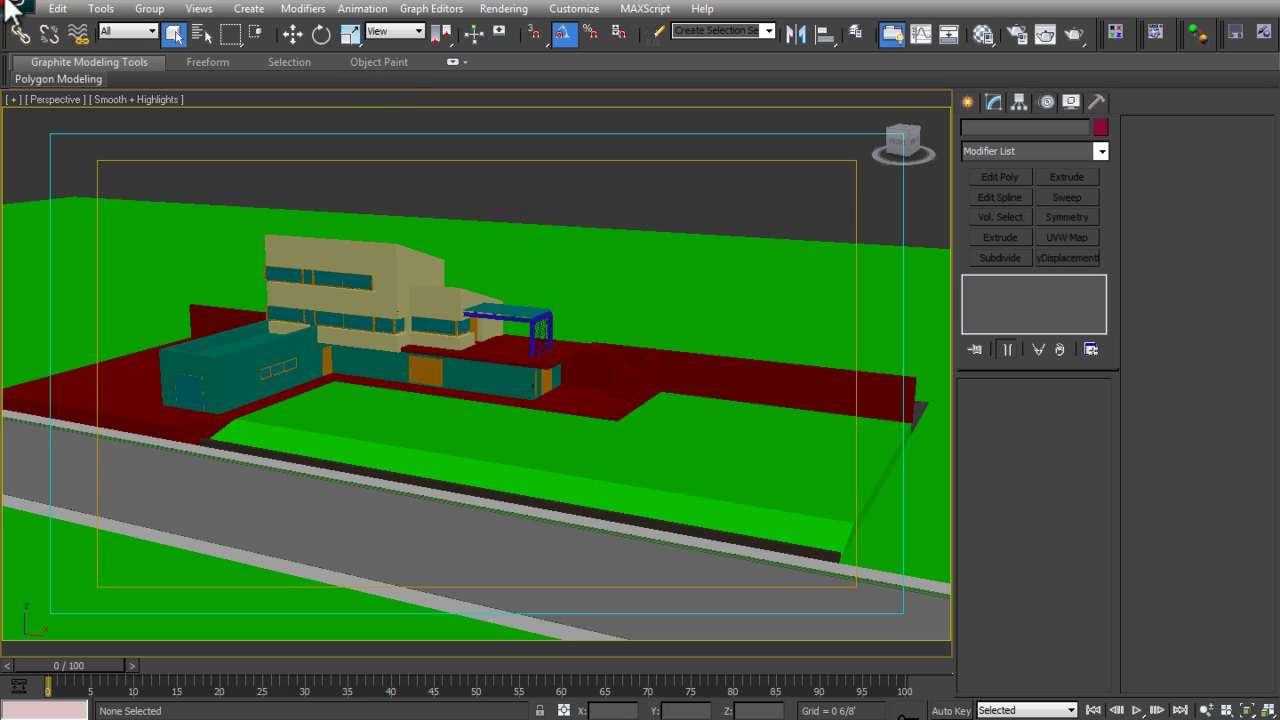
Step: Open the recent untextured house scene containing the physical camera, test render it, and close the frame buffer and color corrections
click(15, 8)
click(193, 116)
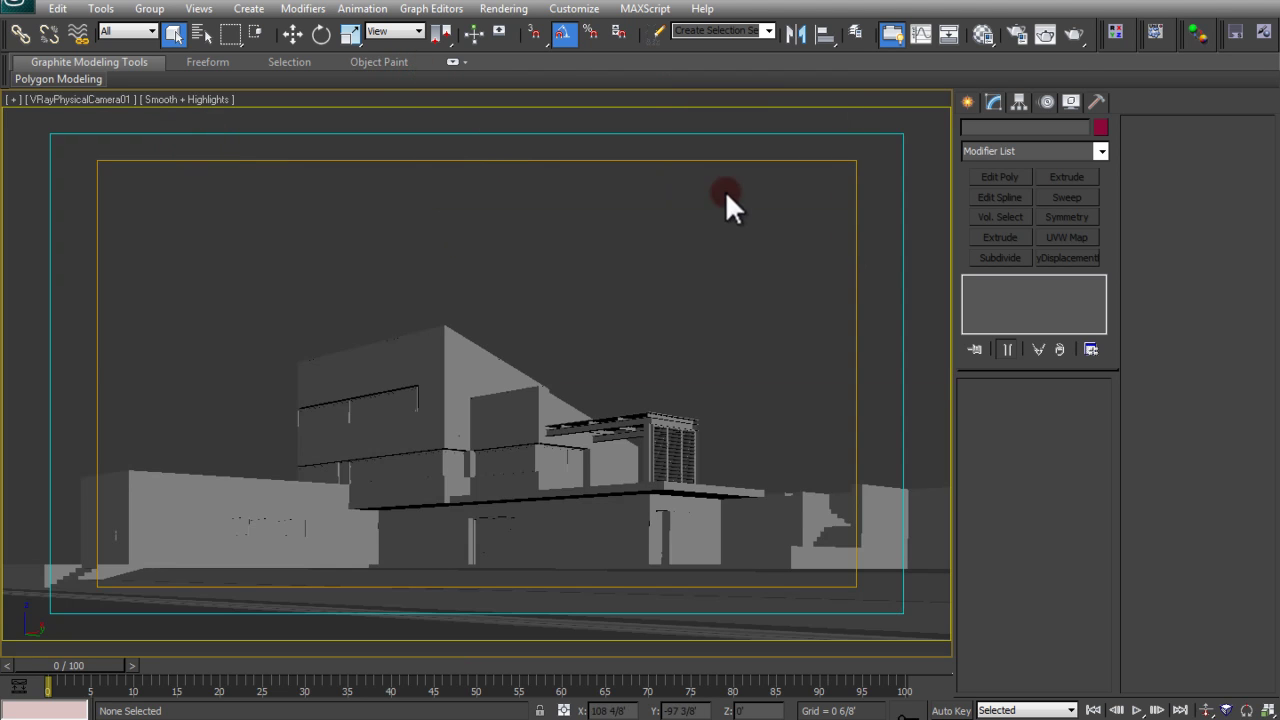
click(1072, 33)
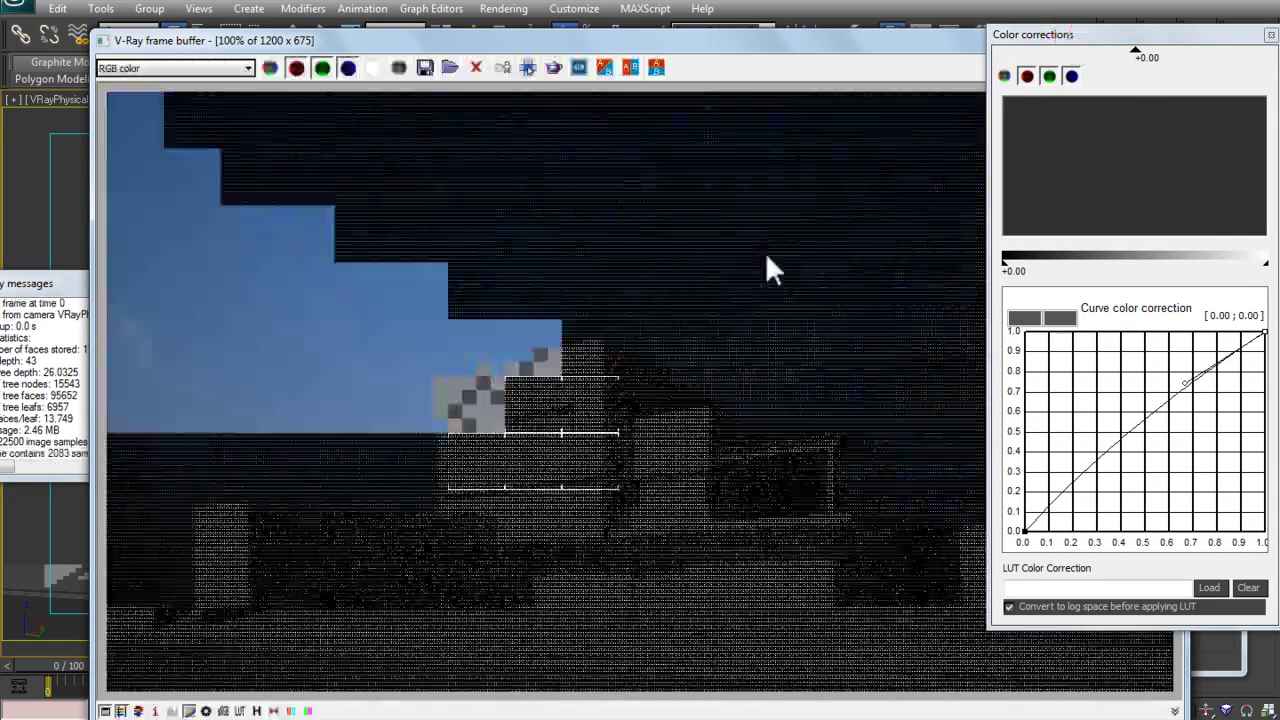
click(665, 418)
click(1270, 34)
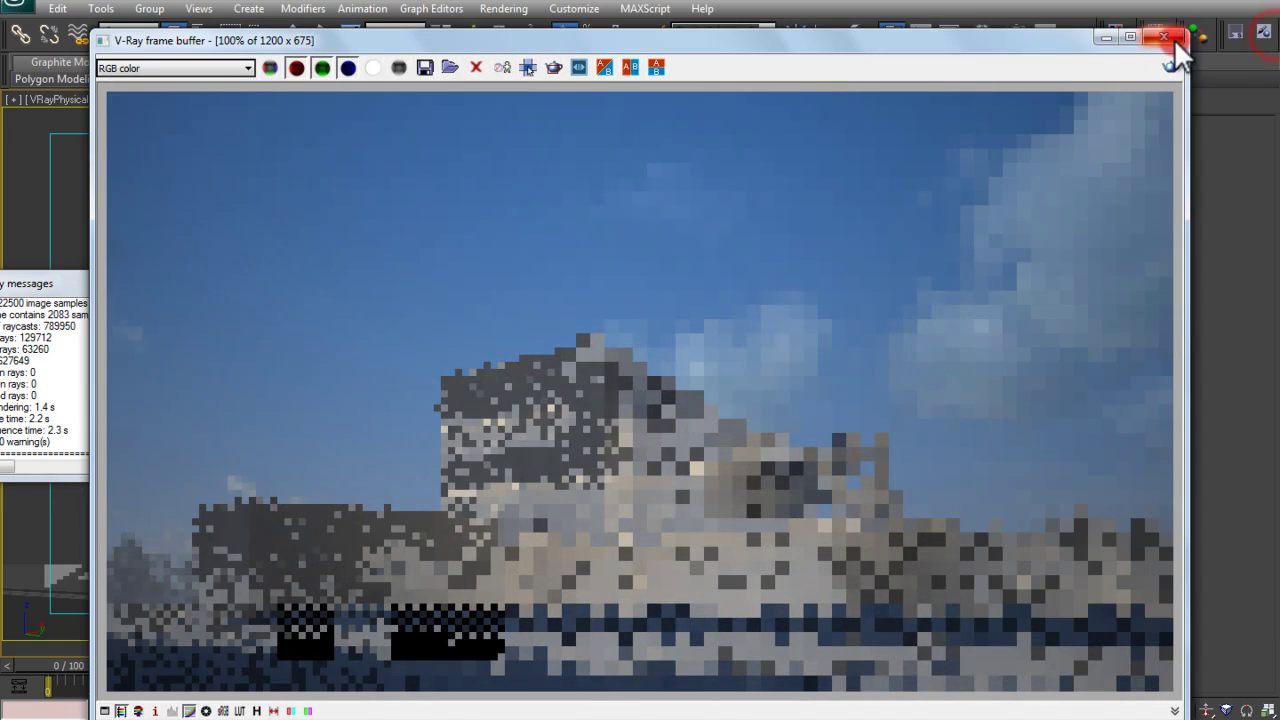
click(1168, 40)
Step: Open the material editor and the environment settings side by side
click(503, 10)
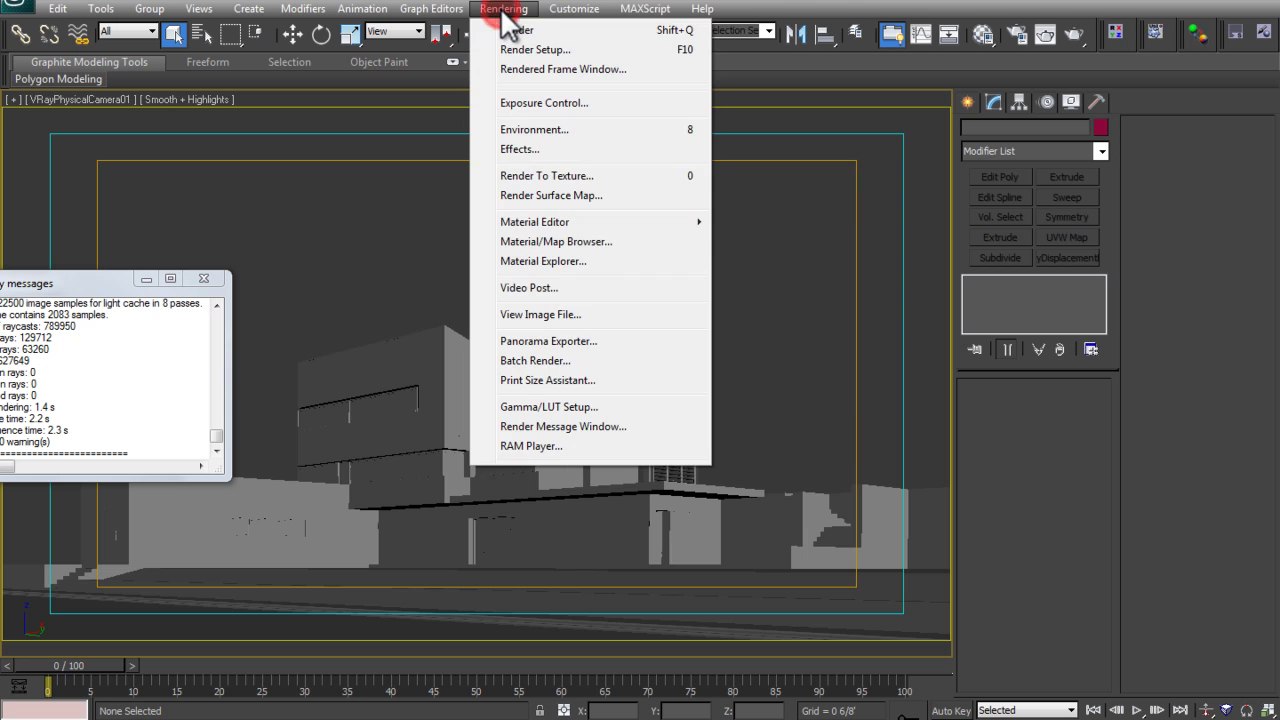
click(983, 33)
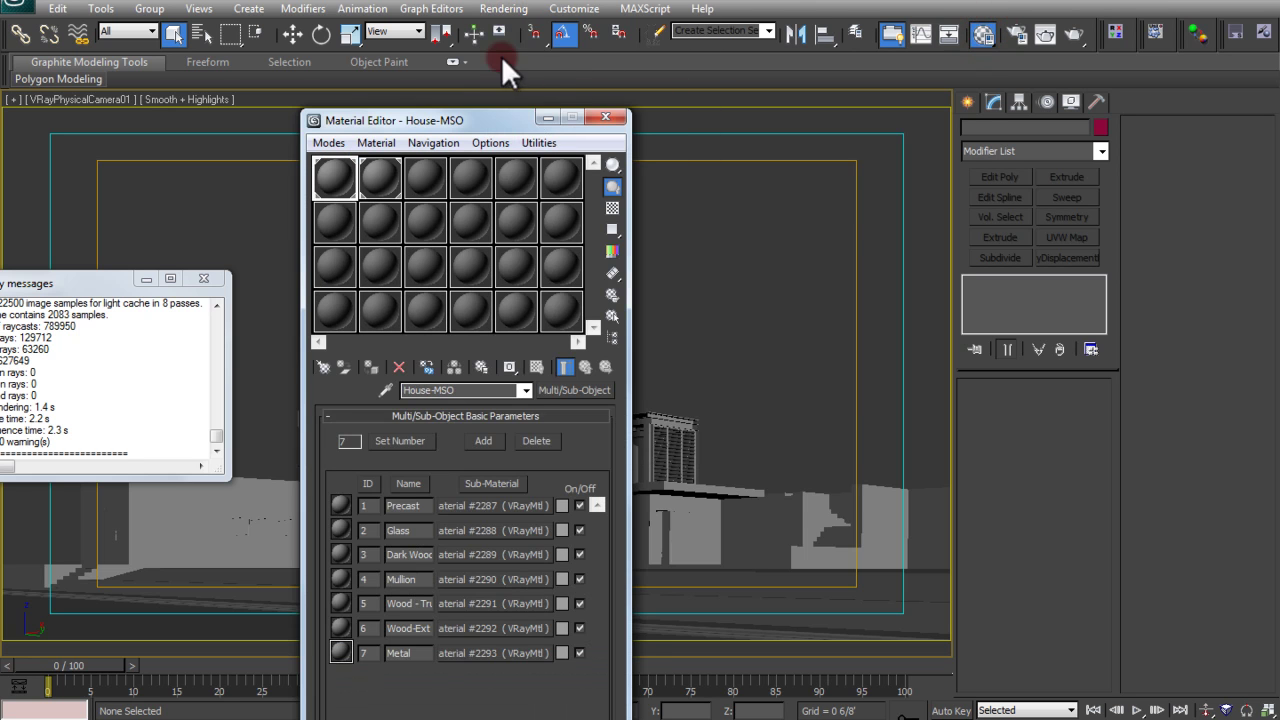
click(503, 8)
click(628, 5)
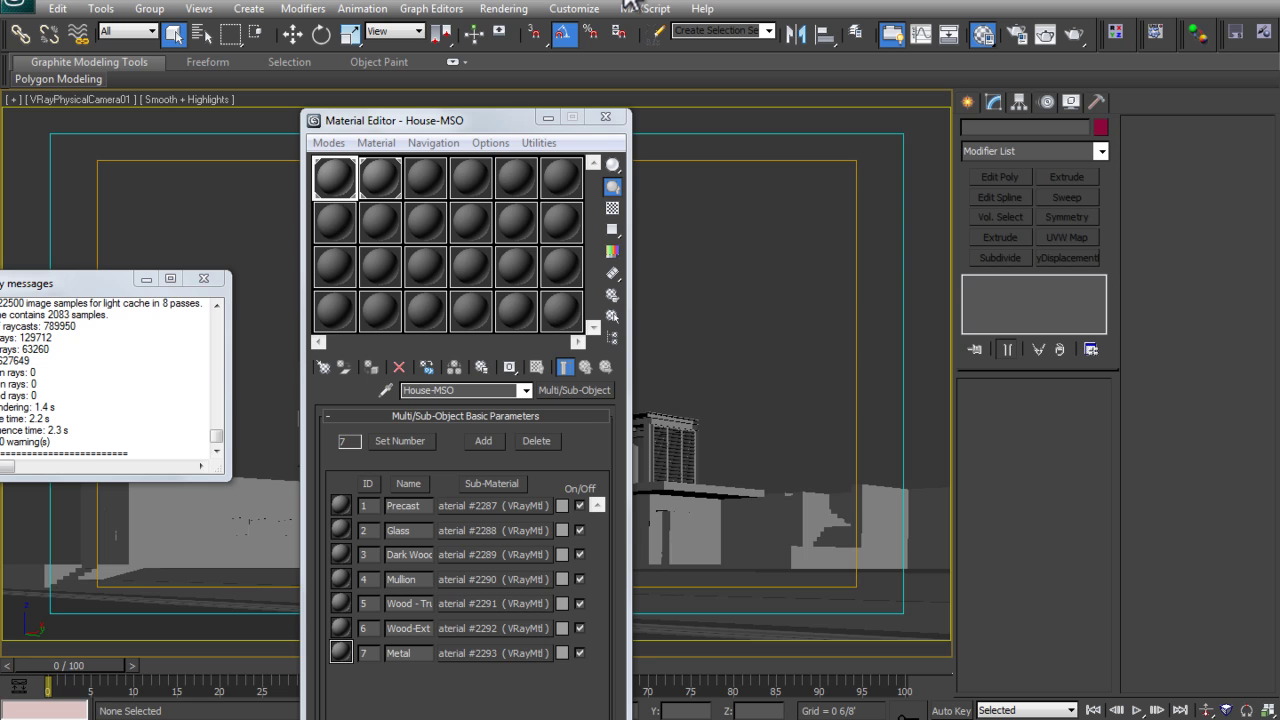
click(503, 8)
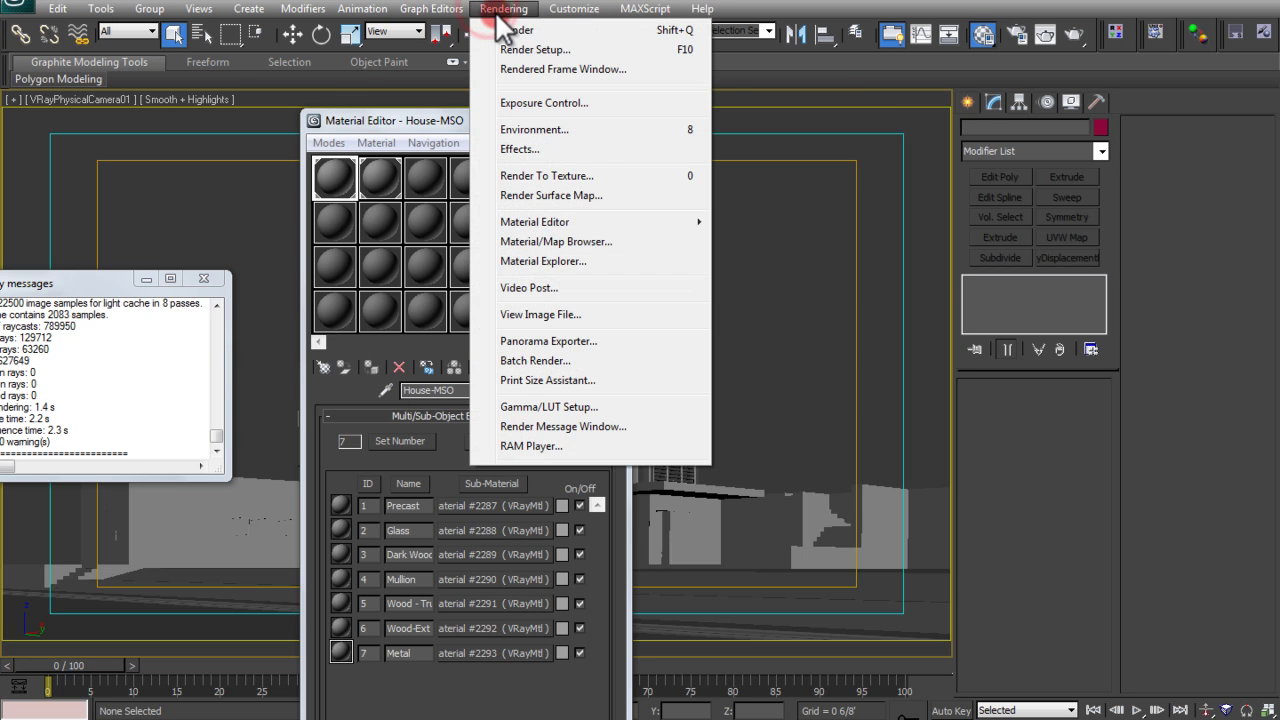
click(543, 129)
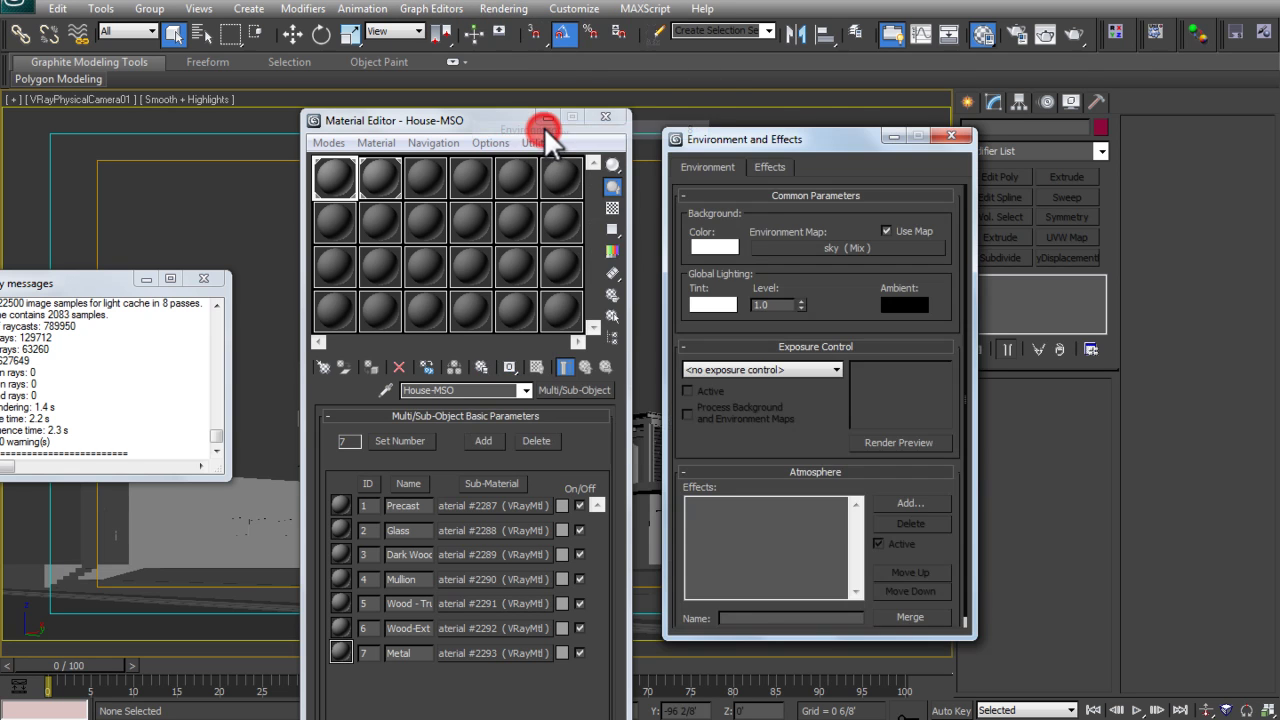
Step: Clear the existing sky Mix map from the environment background and assign a VRaySky map instead
mouse_move(829, 252)
mouse_down()
mouse_move(705, 114)
mouse_move(800, 215)
mouse_move(797, 248)
mouse_up()
right_click(805, 245)
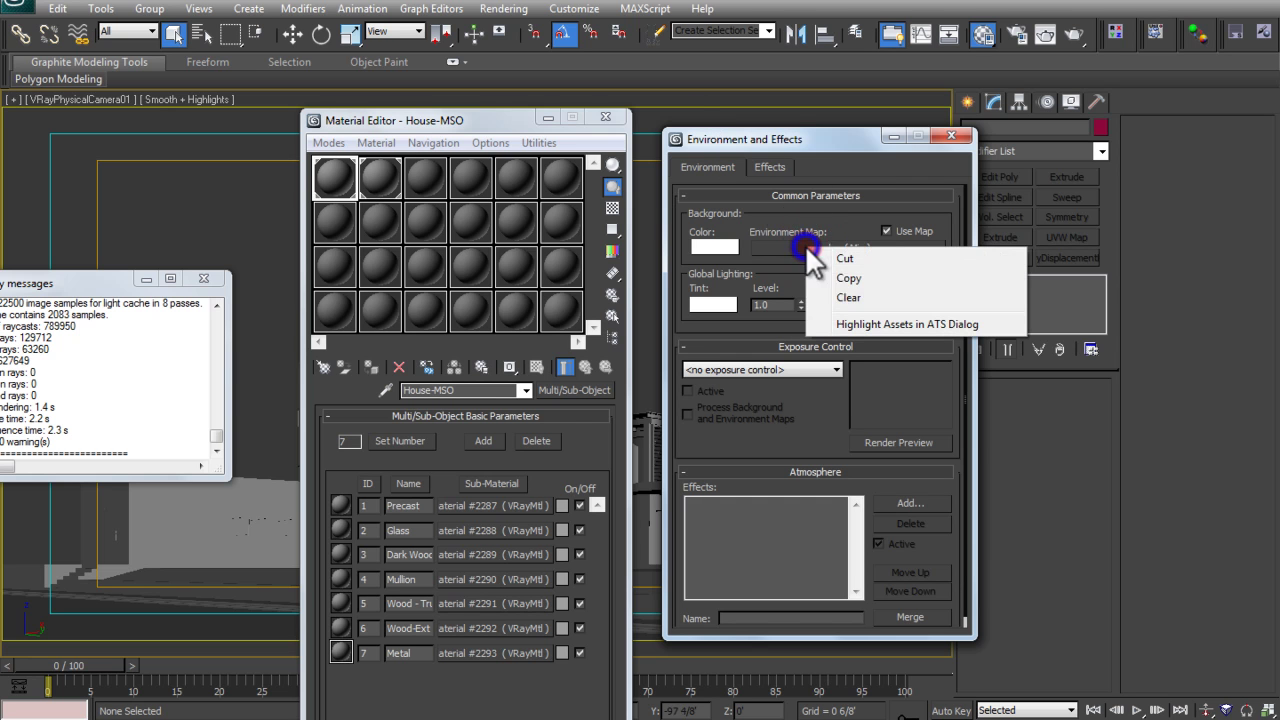
click(843, 292)
click(832, 246)
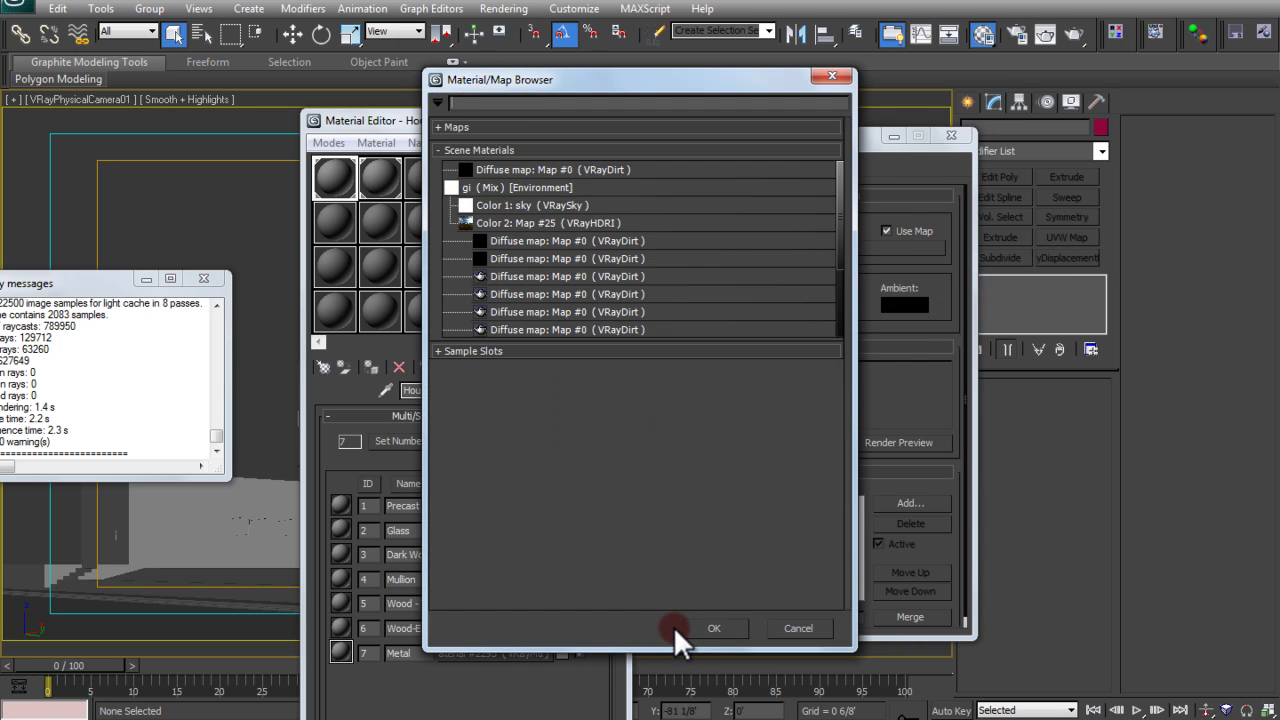
text(vray)
click(673, 626)
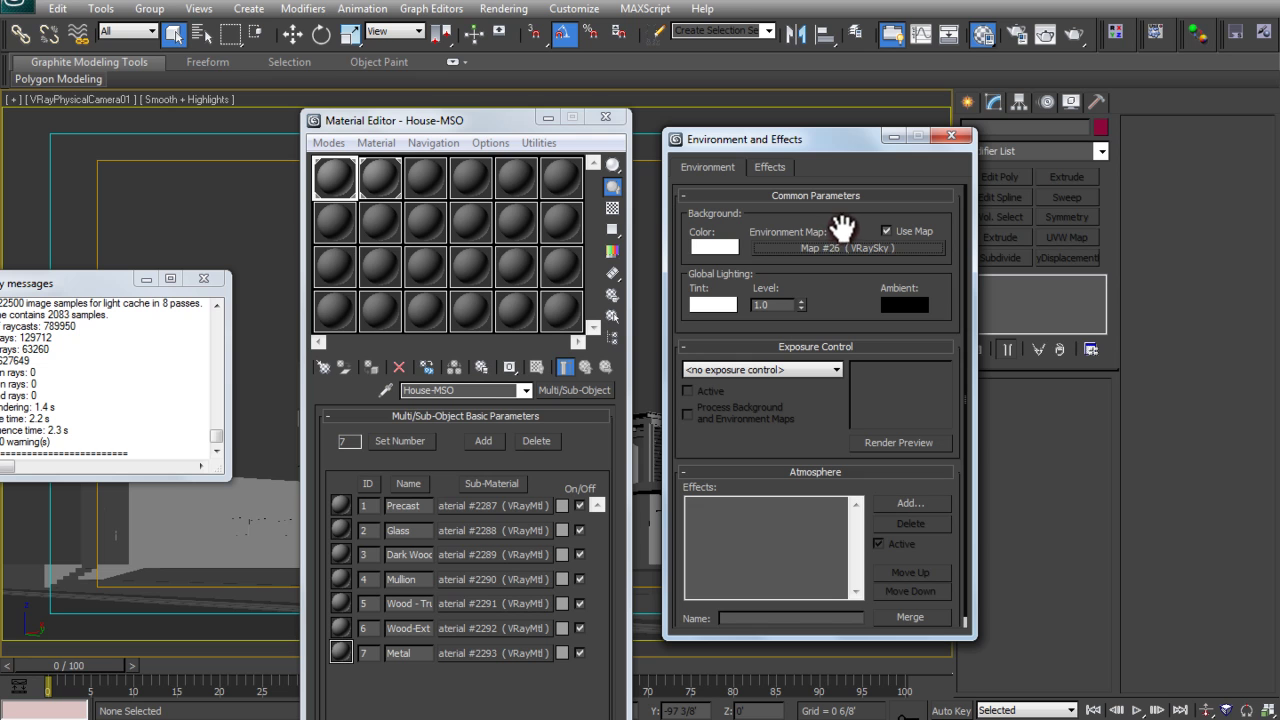
Step: Copy the environment's VRaySky map as an instance into an unused material slot and name it Sky
drag(857, 250, 330, 335)
click(425, 531)
double_click(460, 391)
text(Sky)
key(Return)
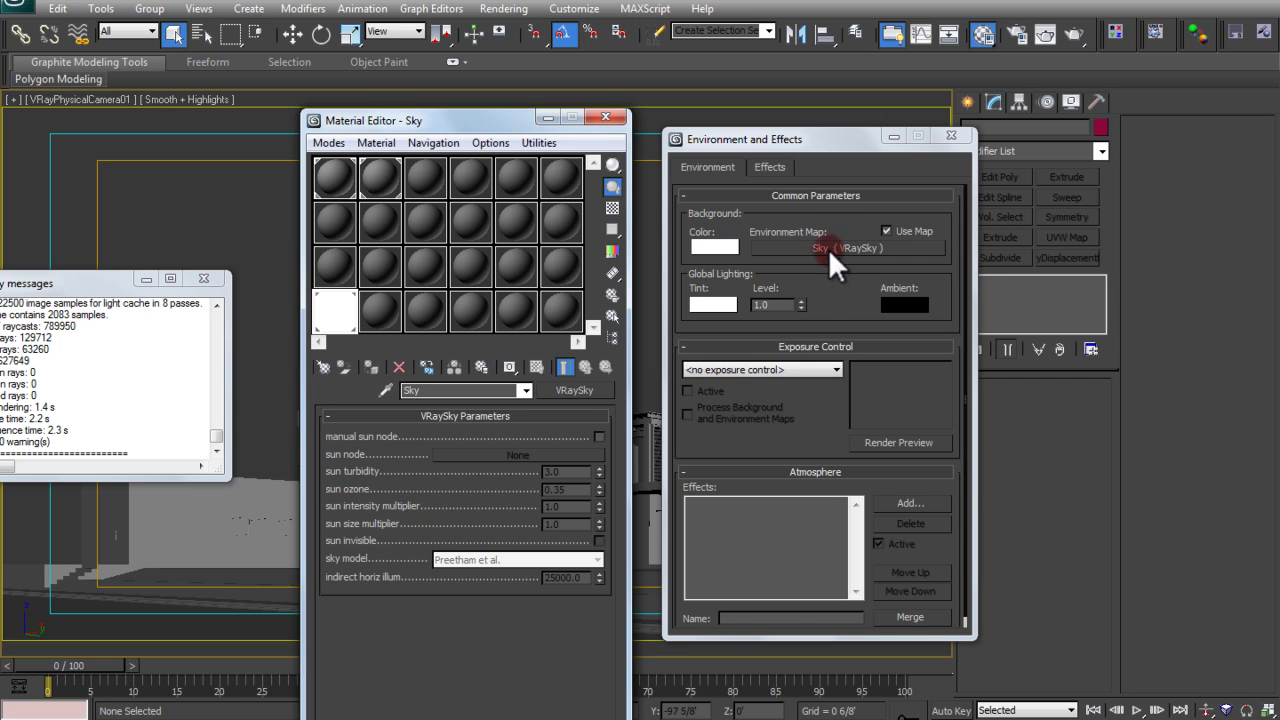
click(564, 367)
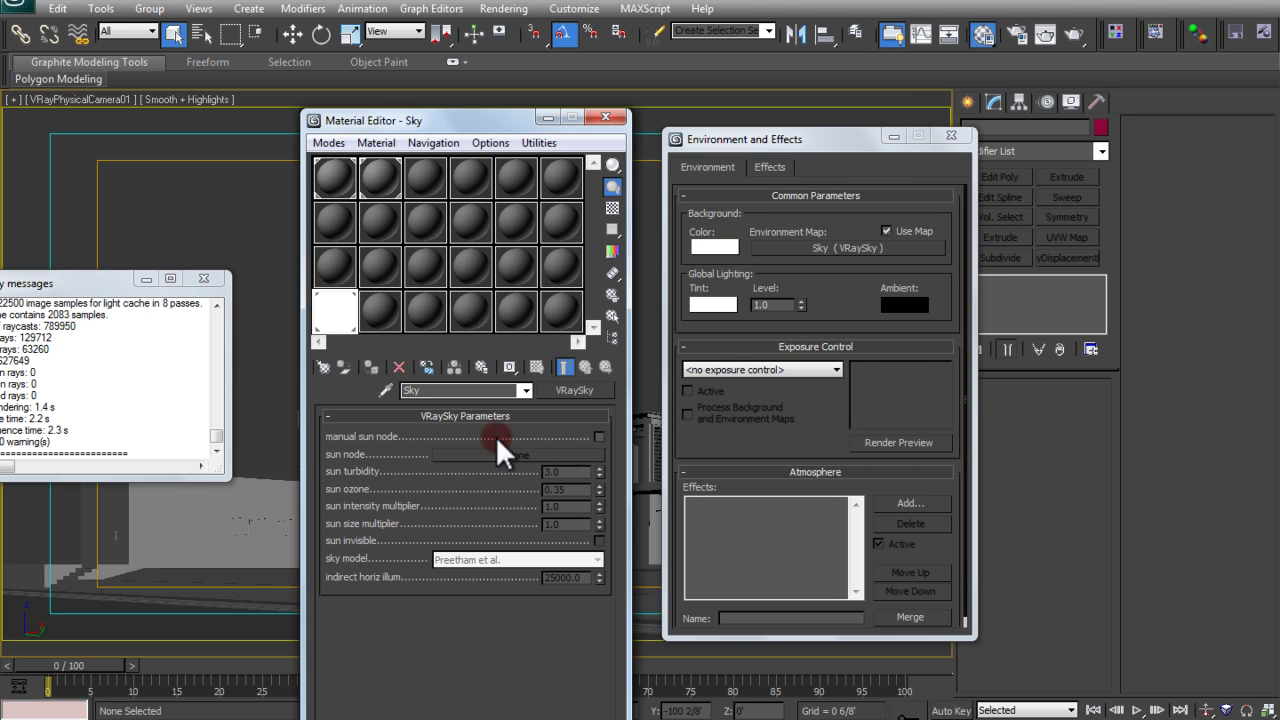
Step: Enable the manual sun node on the Sky map and pick the scene's VRaySun01 as its sun node from the wireframe Top view
click(597, 437)
click(553, 455)
drag(483, 116, 805, 104)
key(t)
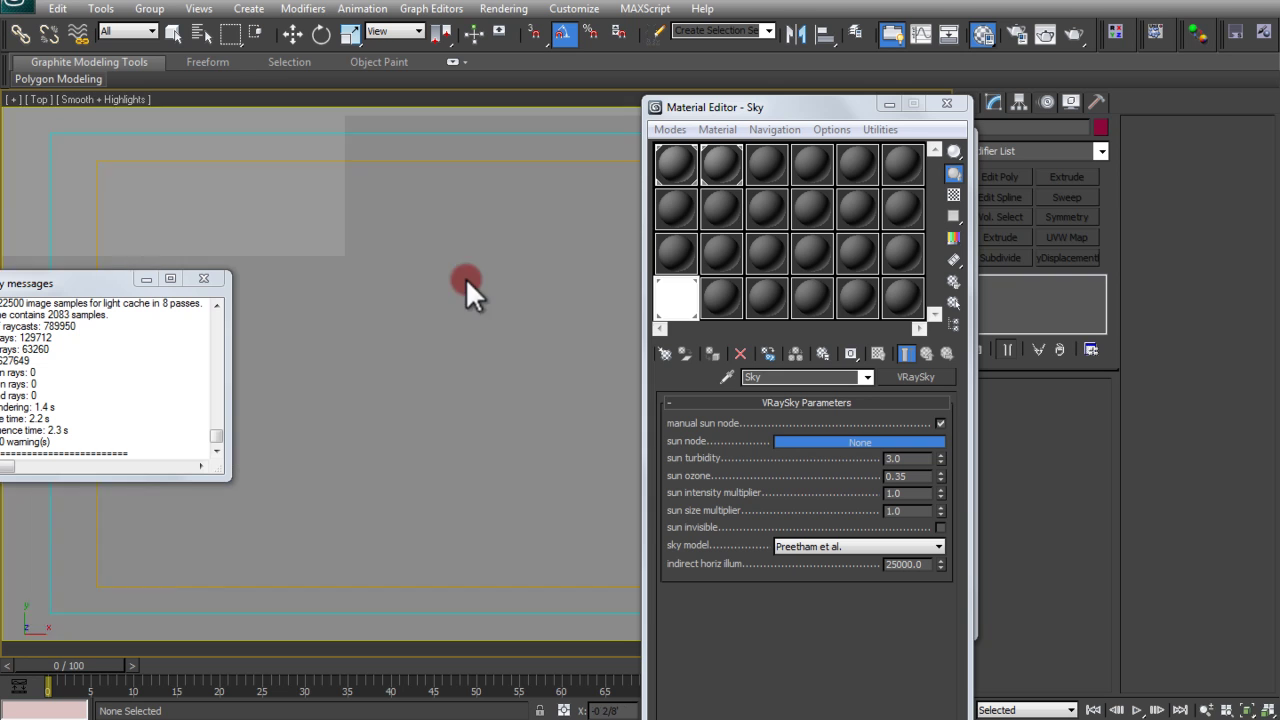
key(F3)
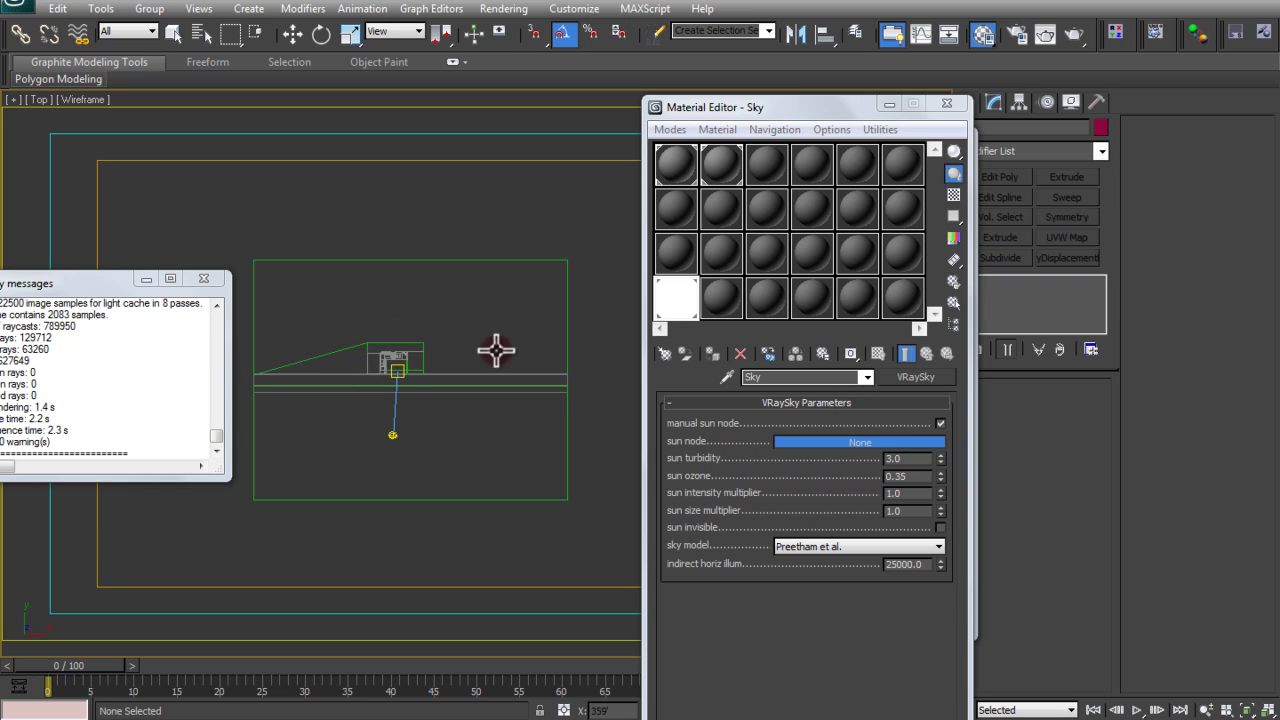
click(390, 433)
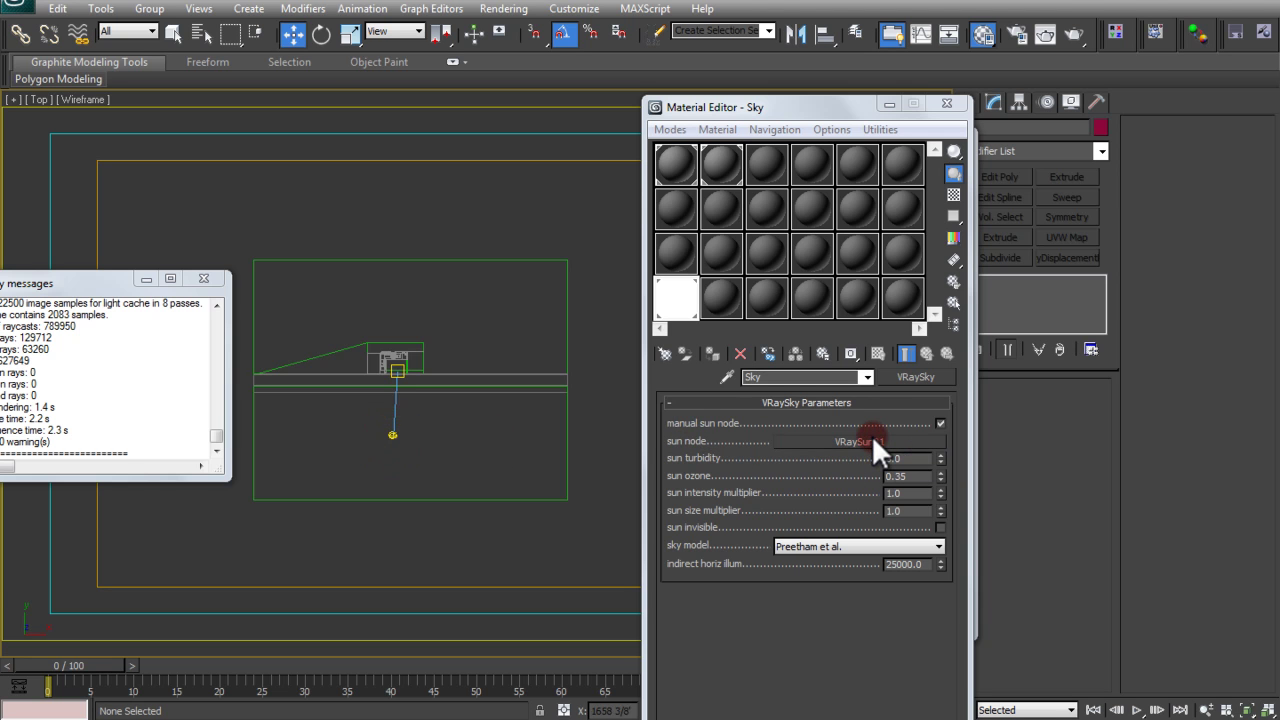
Step: Return to the shaded physical camera view, test render the sky, and close the frame buffer
key(c)
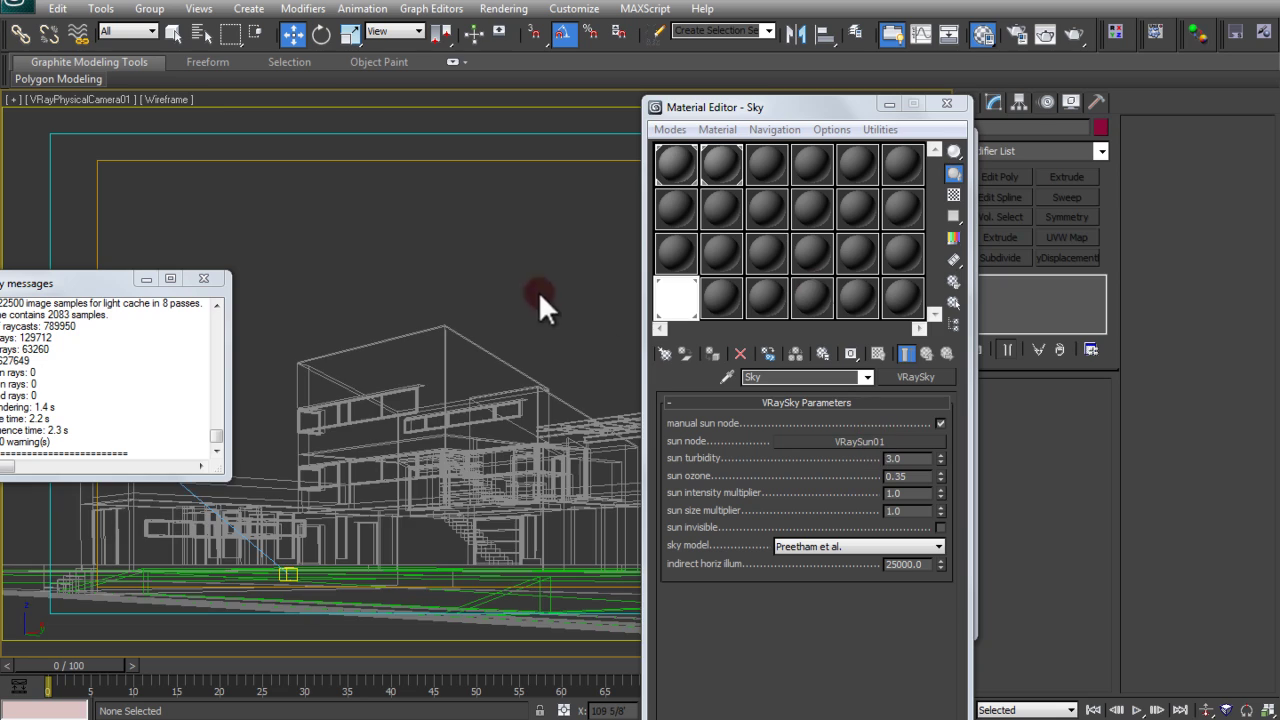
key(F3)
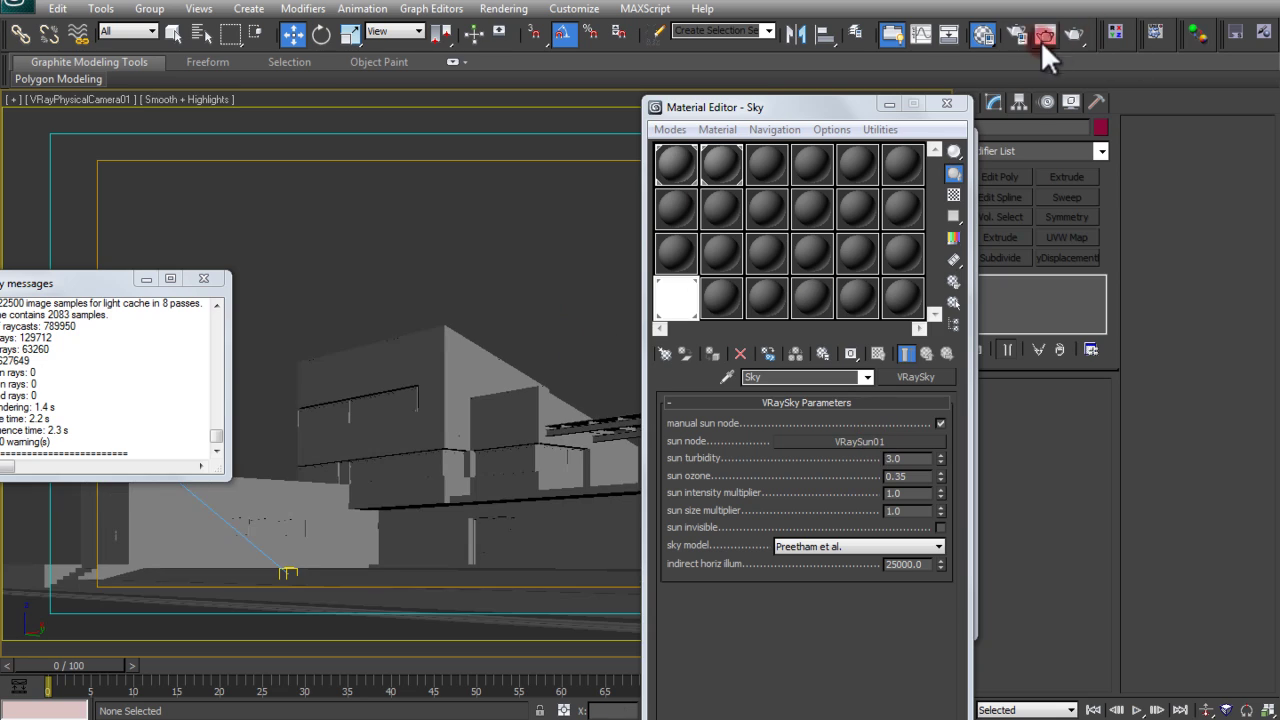
click(1077, 33)
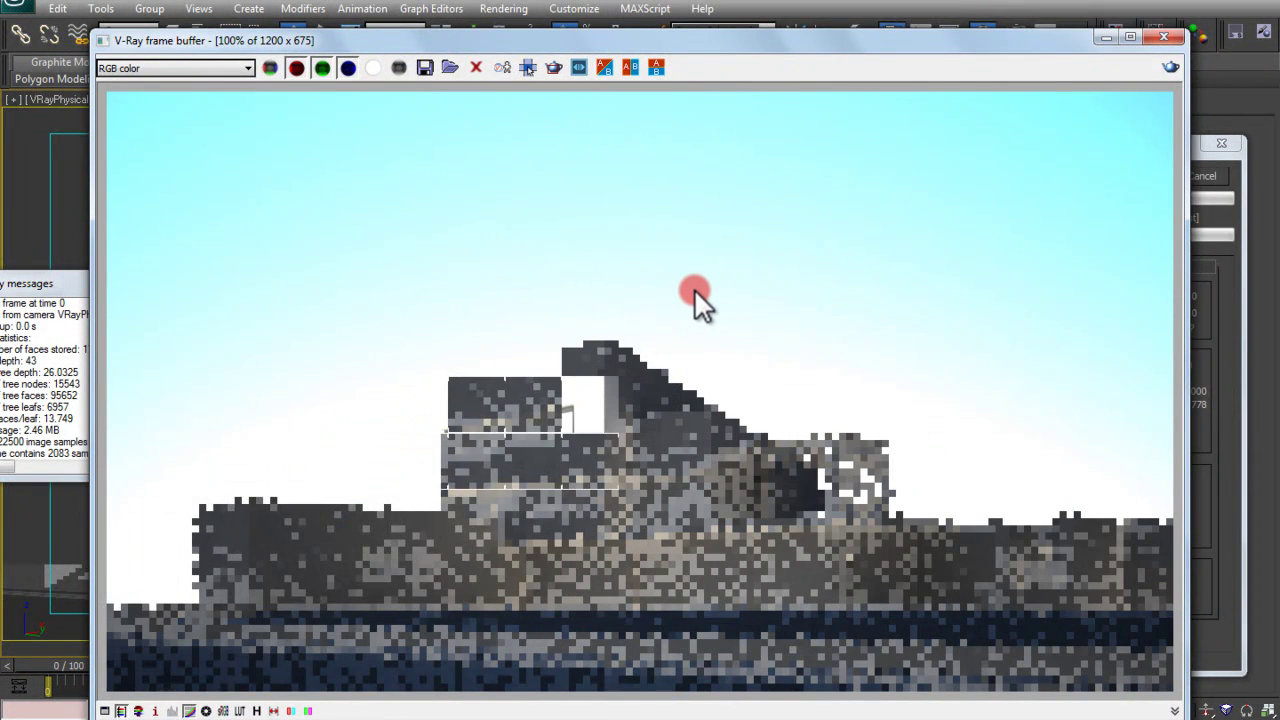
click(1122, 37)
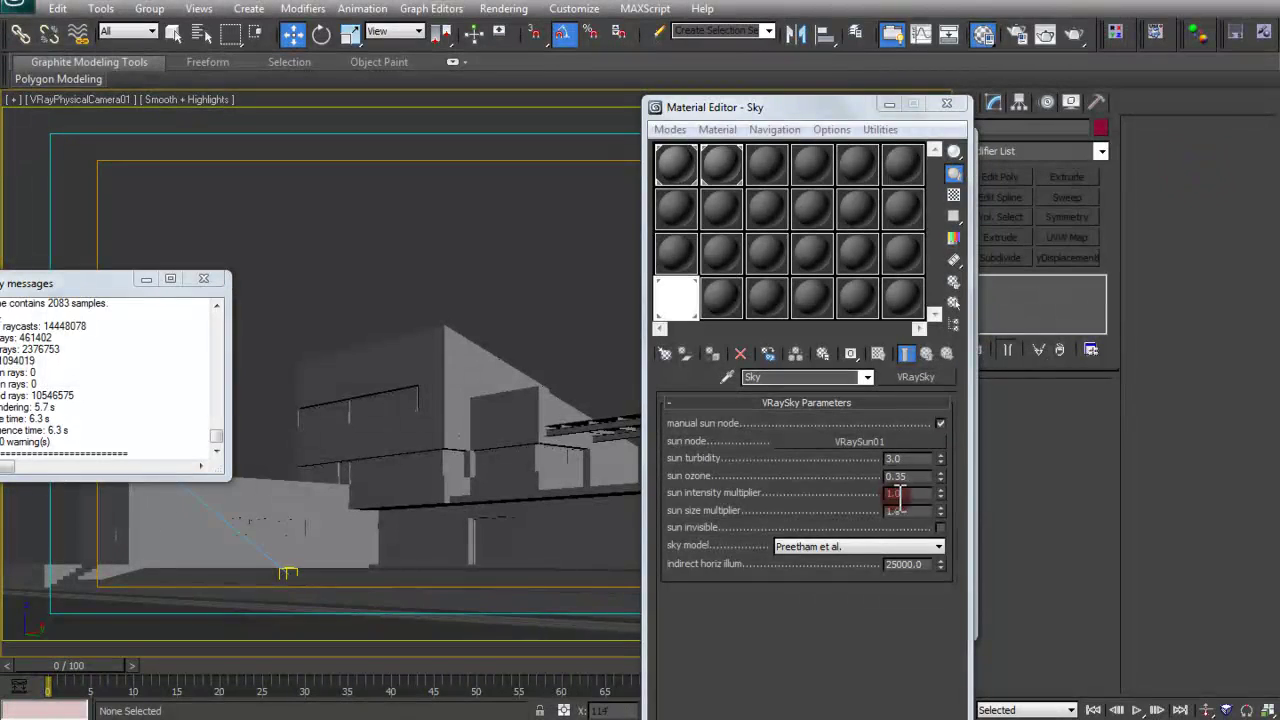
Step: Set the Sky map's sun intensity multiplier to 0.4, test render the camera view, and close the frame buffer
text(0.4)
key(Return)
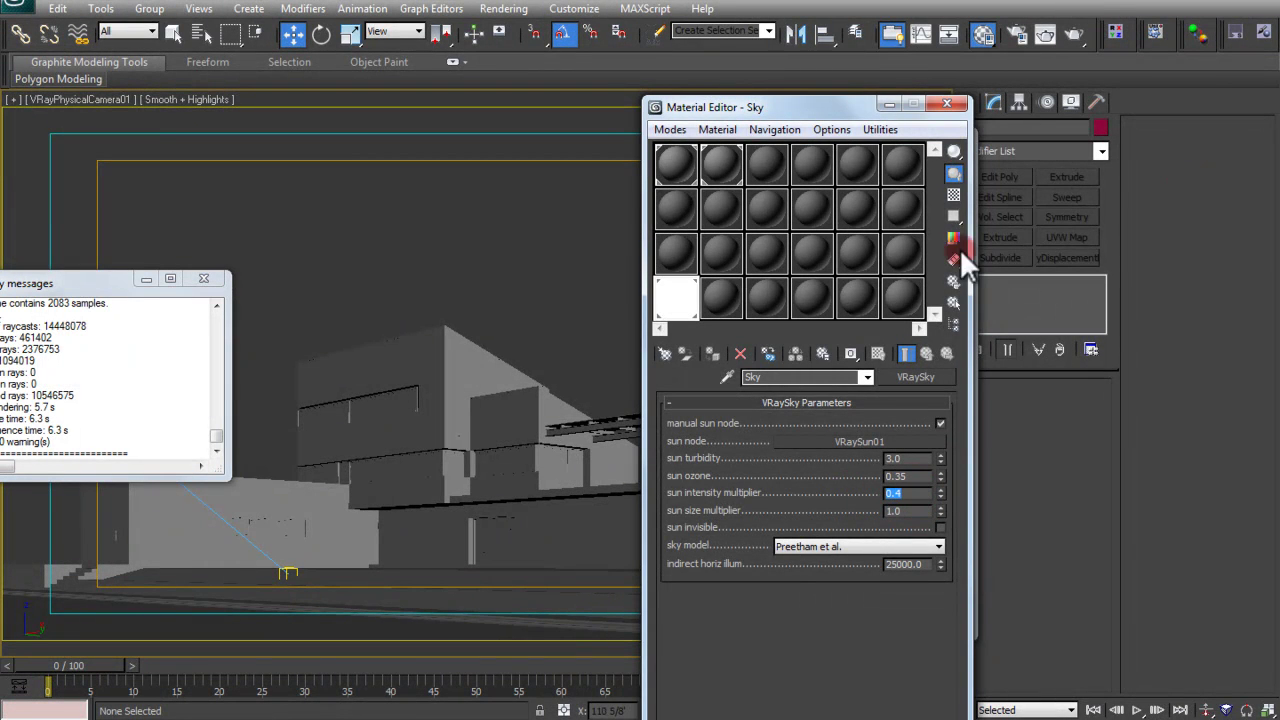
click(1072, 29)
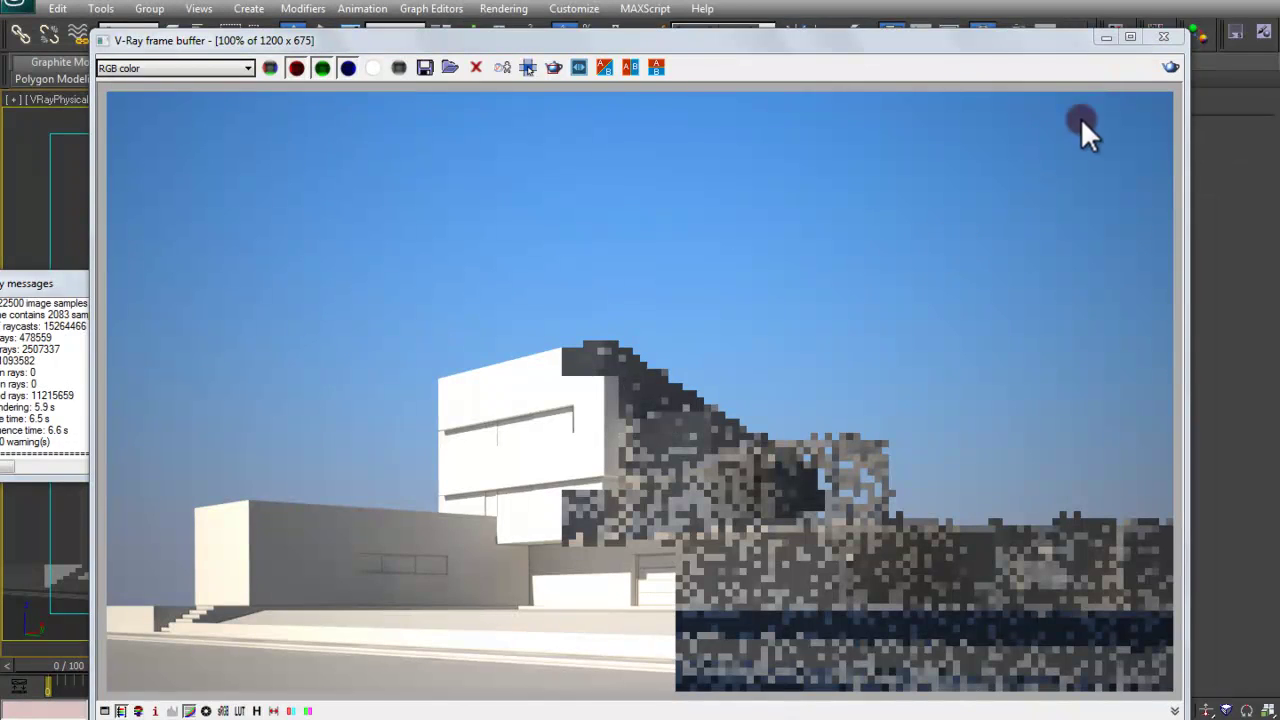
click(1165, 37)
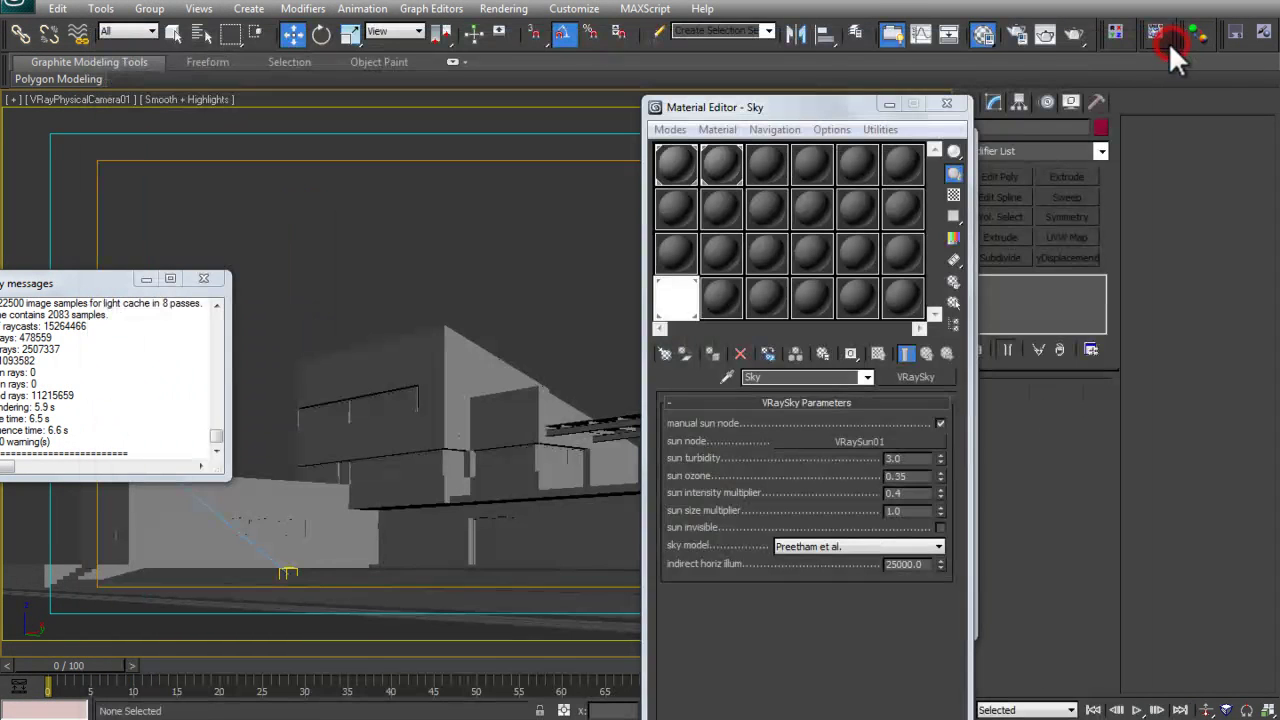
Step: Replace the Sky slot's VRaySky with a Mix map, keeping the old map as a sub-map in Color #1
click(906, 378)
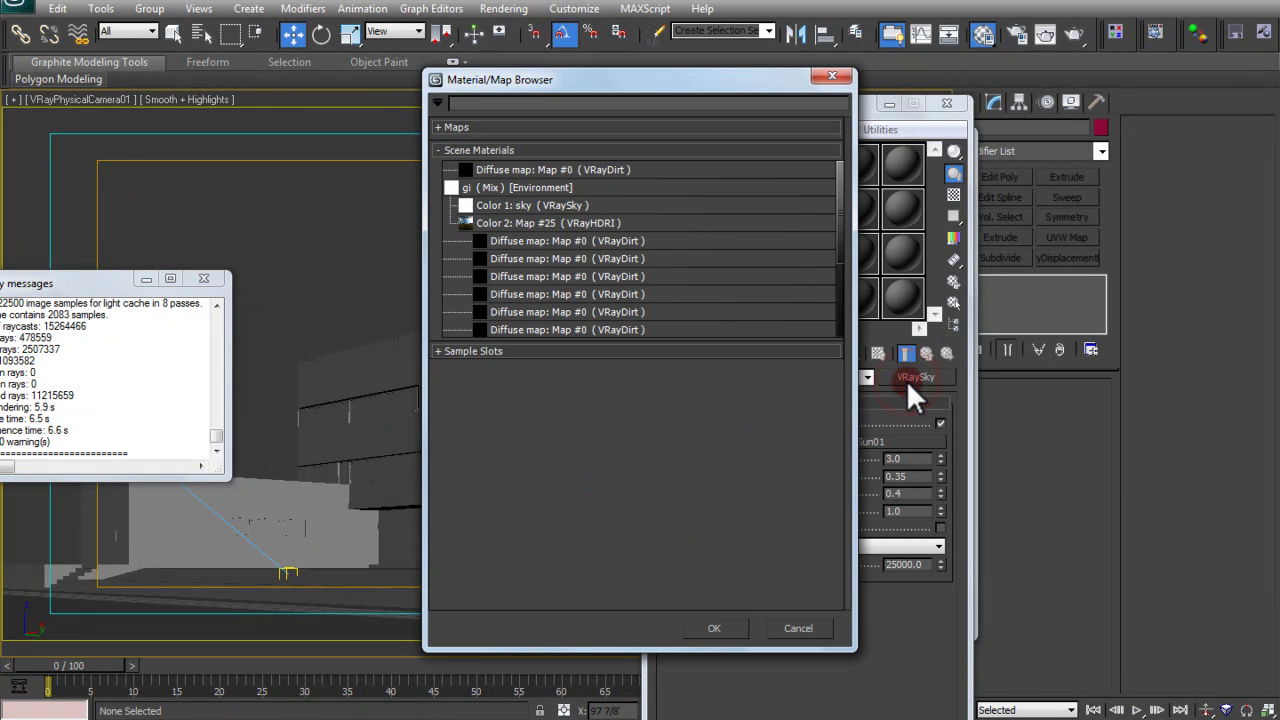
text(mix)
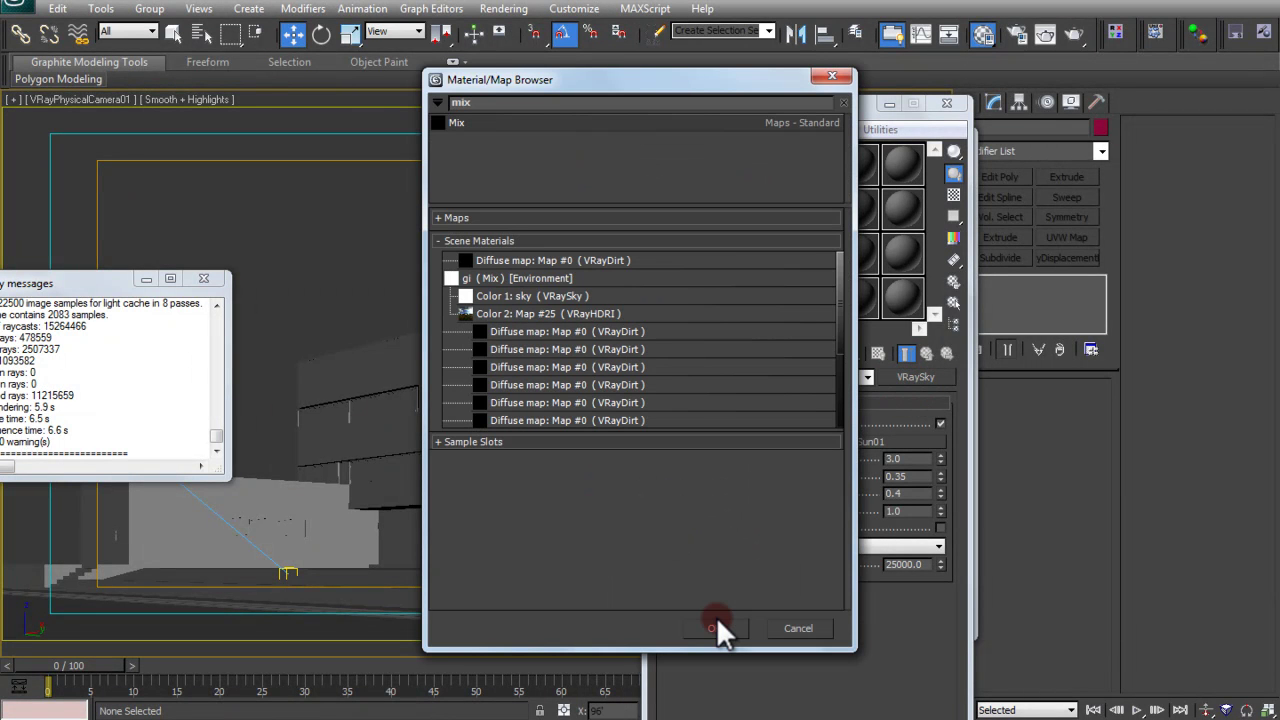
double_click(482, 122)
click(741, 469)
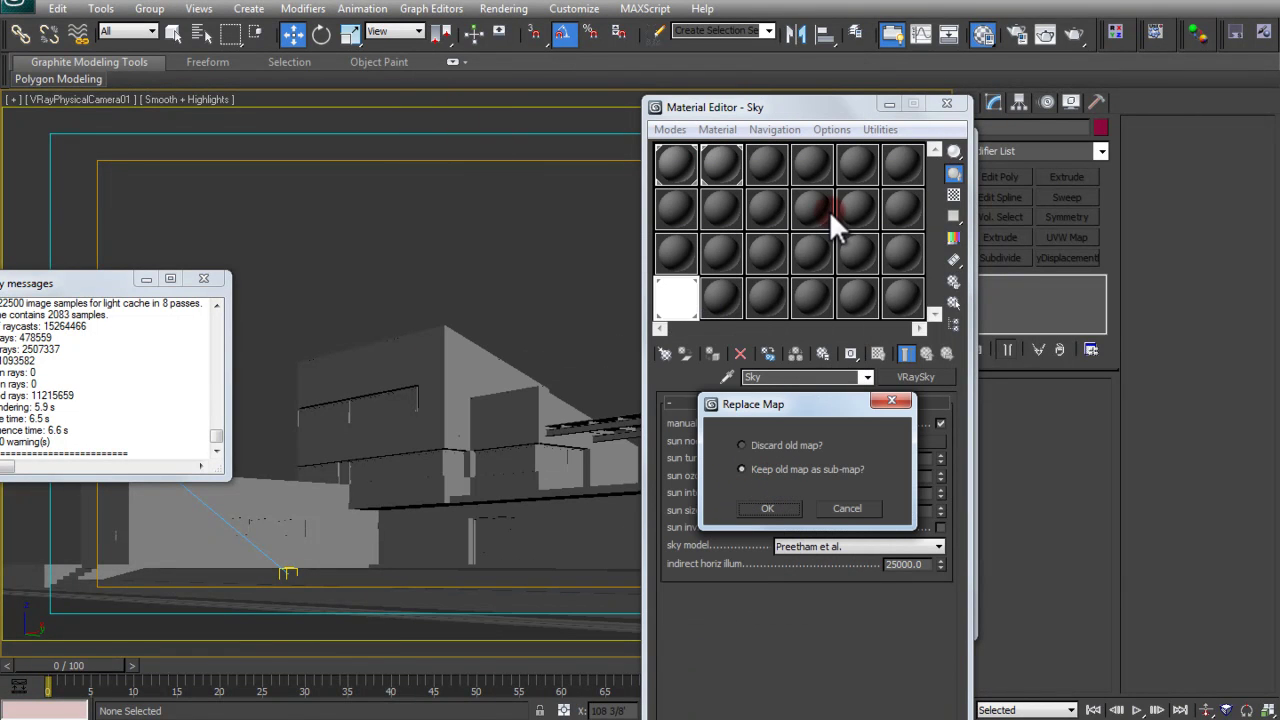
click(741, 445)
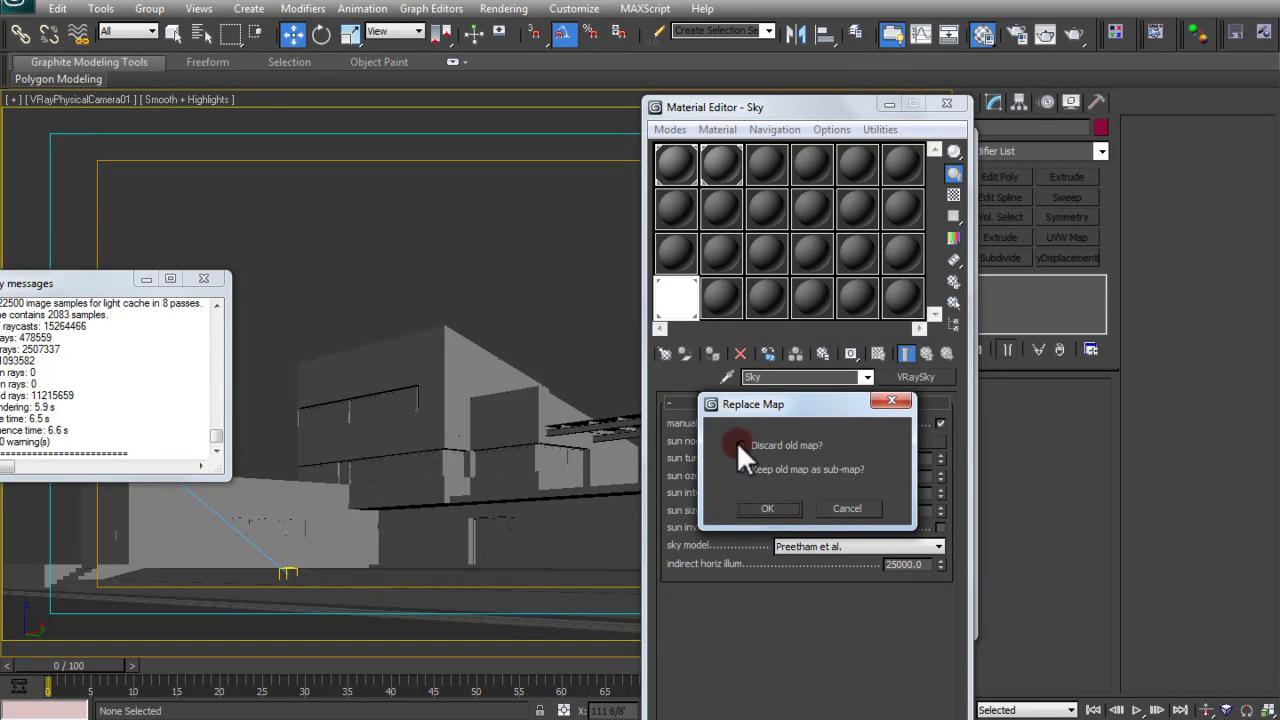
click(754, 503)
click(838, 442)
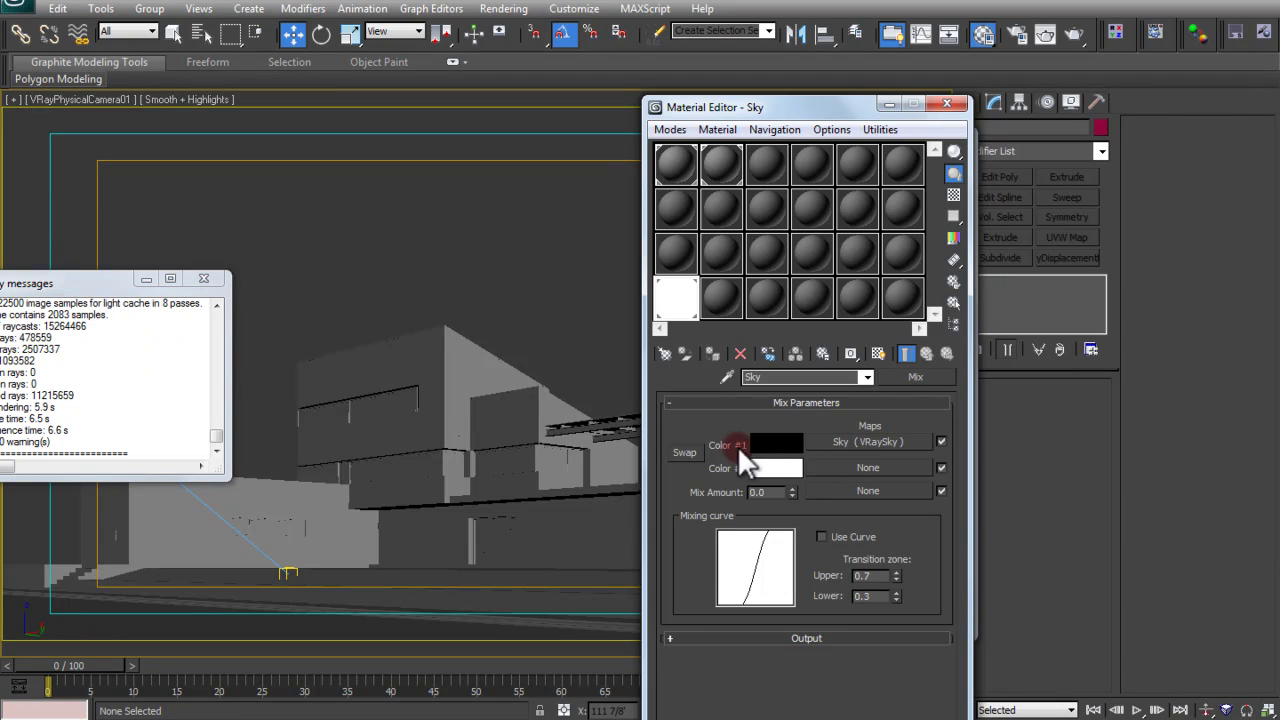
mouse_move(827, 450)
mouse_down()
mouse_move(852, 438)
mouse_move(840, 470)
mouse_up()
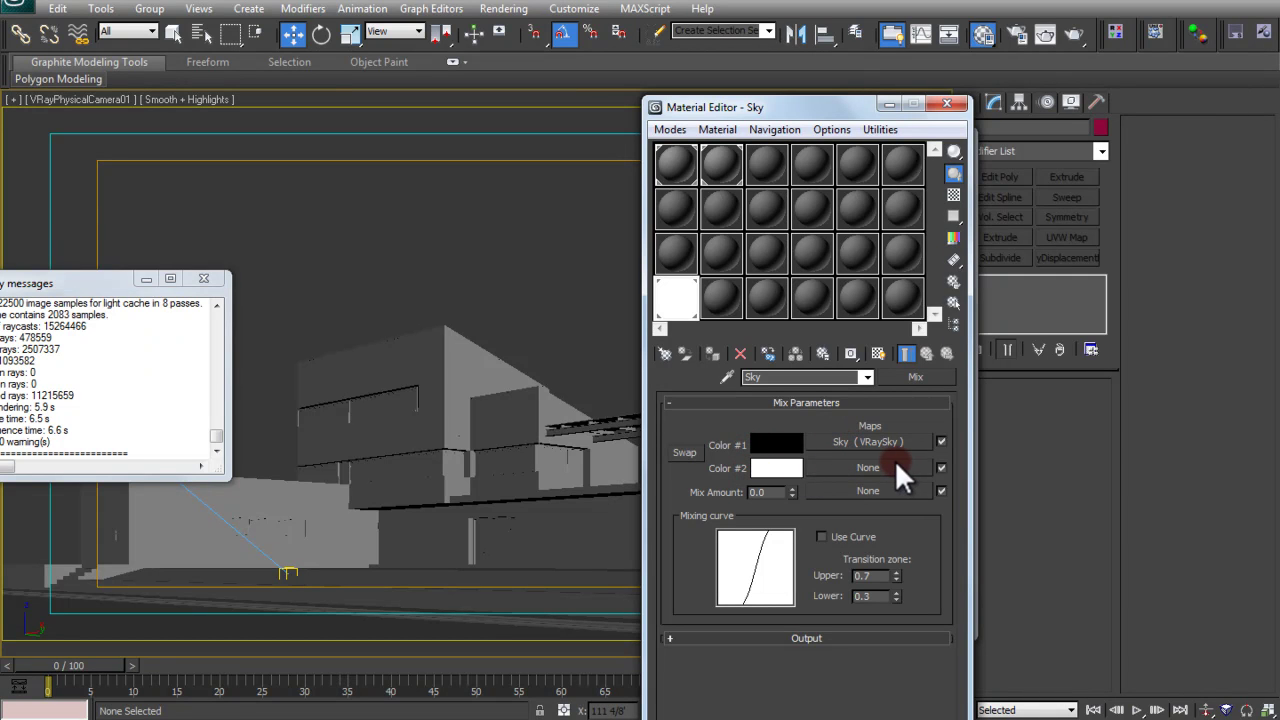
Step: Assign a VRayHDRI map to Color #2 of the Mix map
click(868, 467)
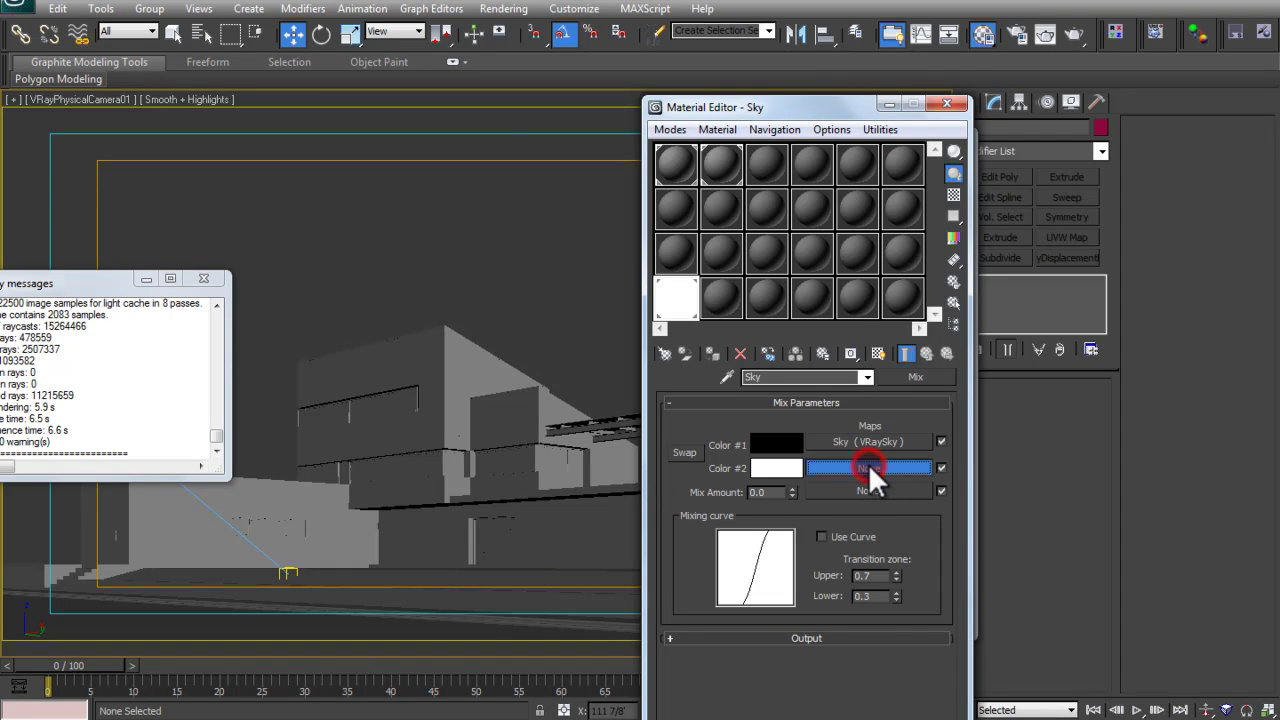
text(vrayhdr)
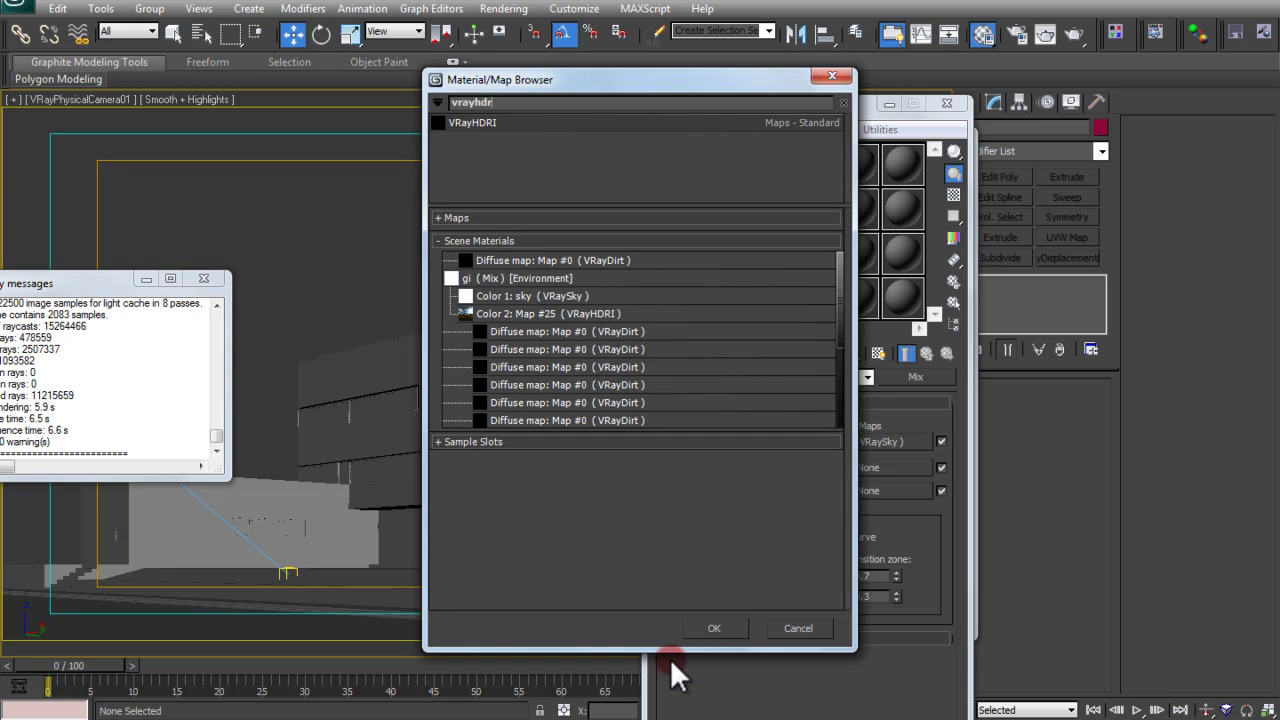
key(Down)
key(Return)
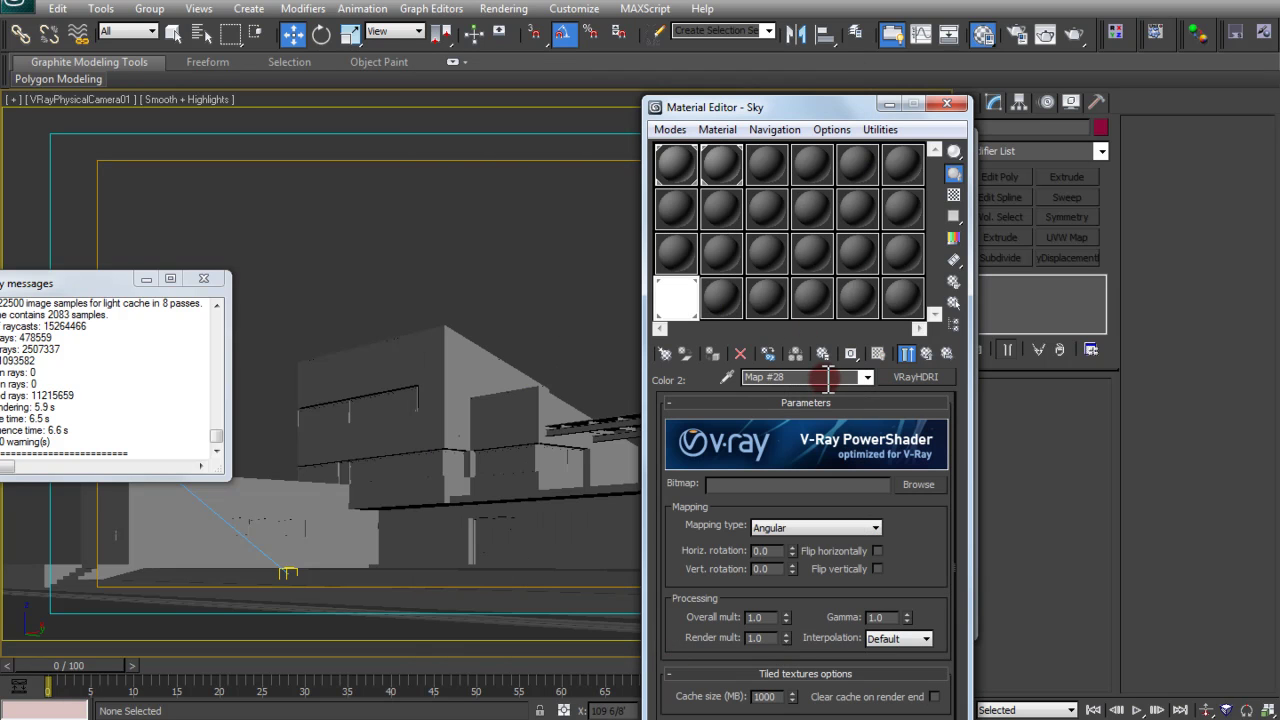
click(905, 352)
Step: Load the 1_06 HDR image into the VRayHDRI map from the textures folder of IIT Exterior walktrhough, inside IIT Workshops in Documents
click(918, 480)
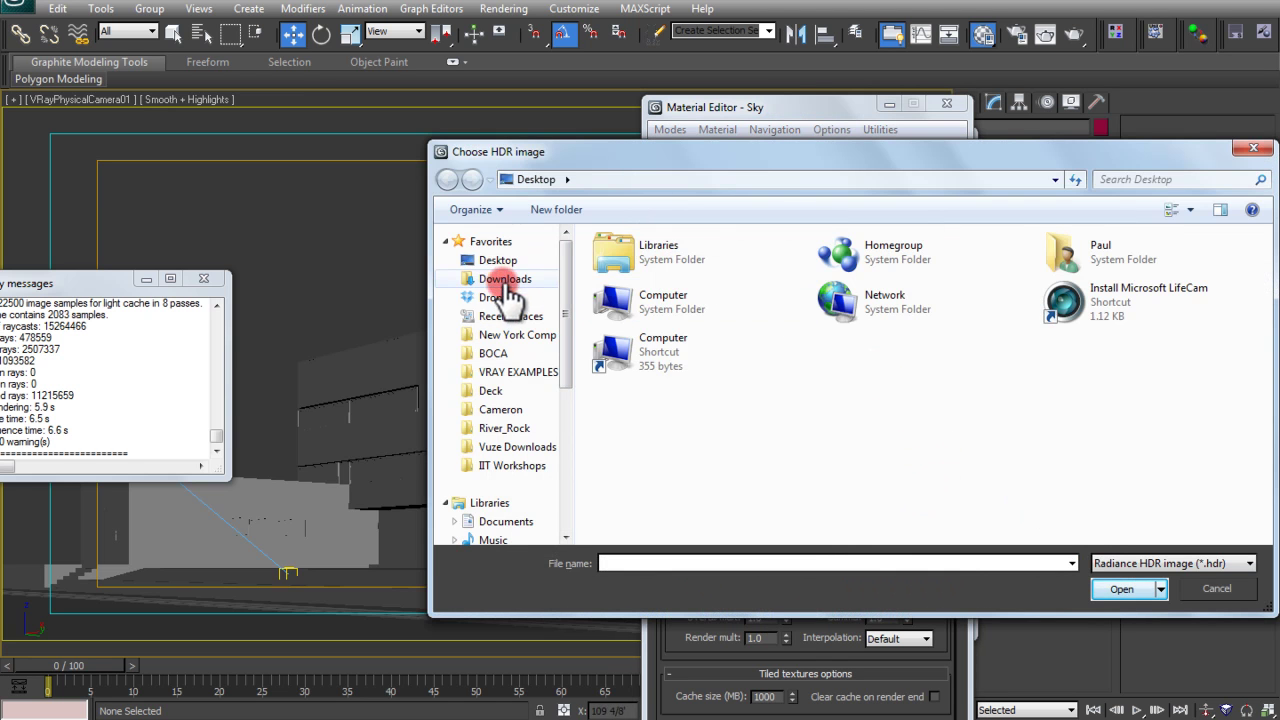
click(490, 521)
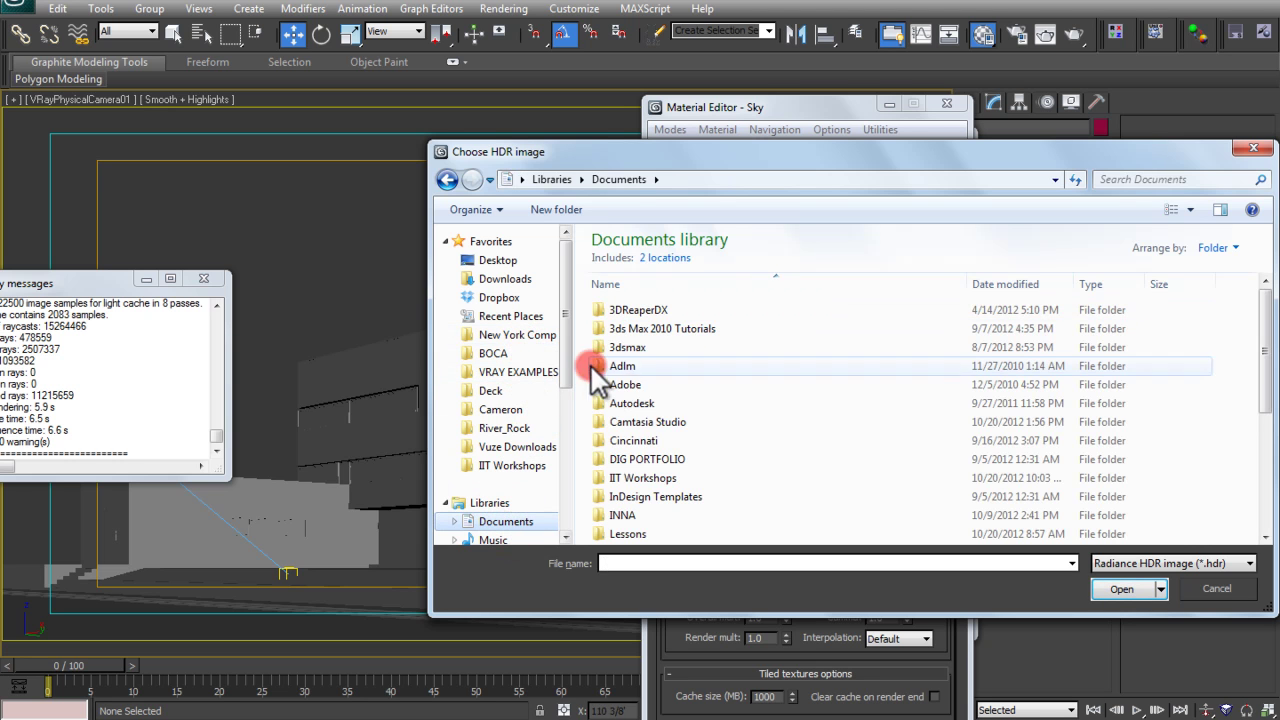
double_click(644, 477)
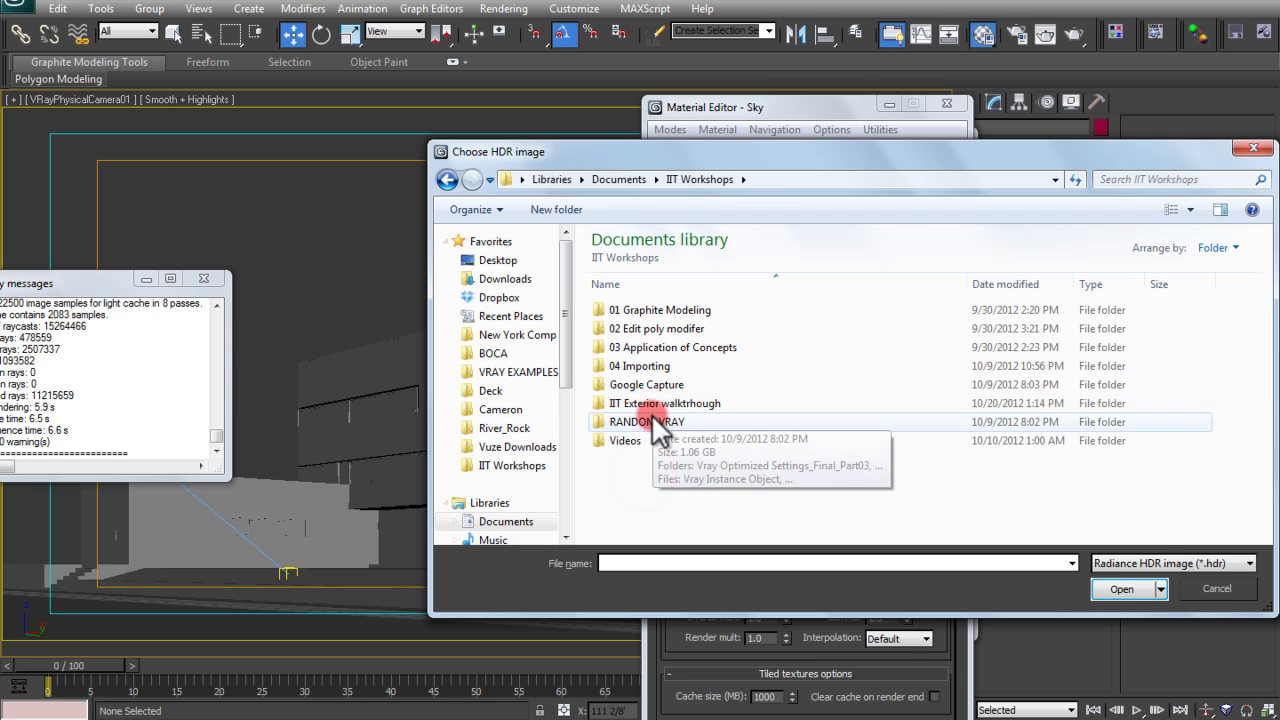
double_click(652, 404)
double_click(640, 350)
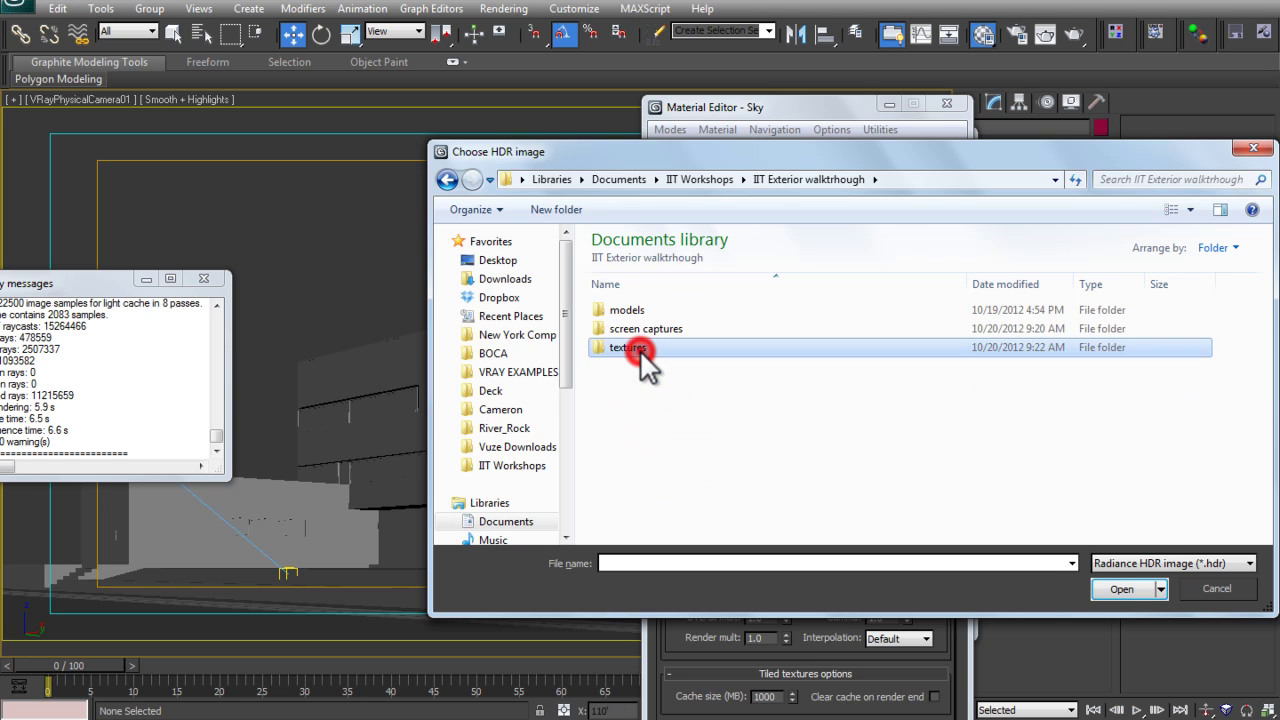
click(817, 179)
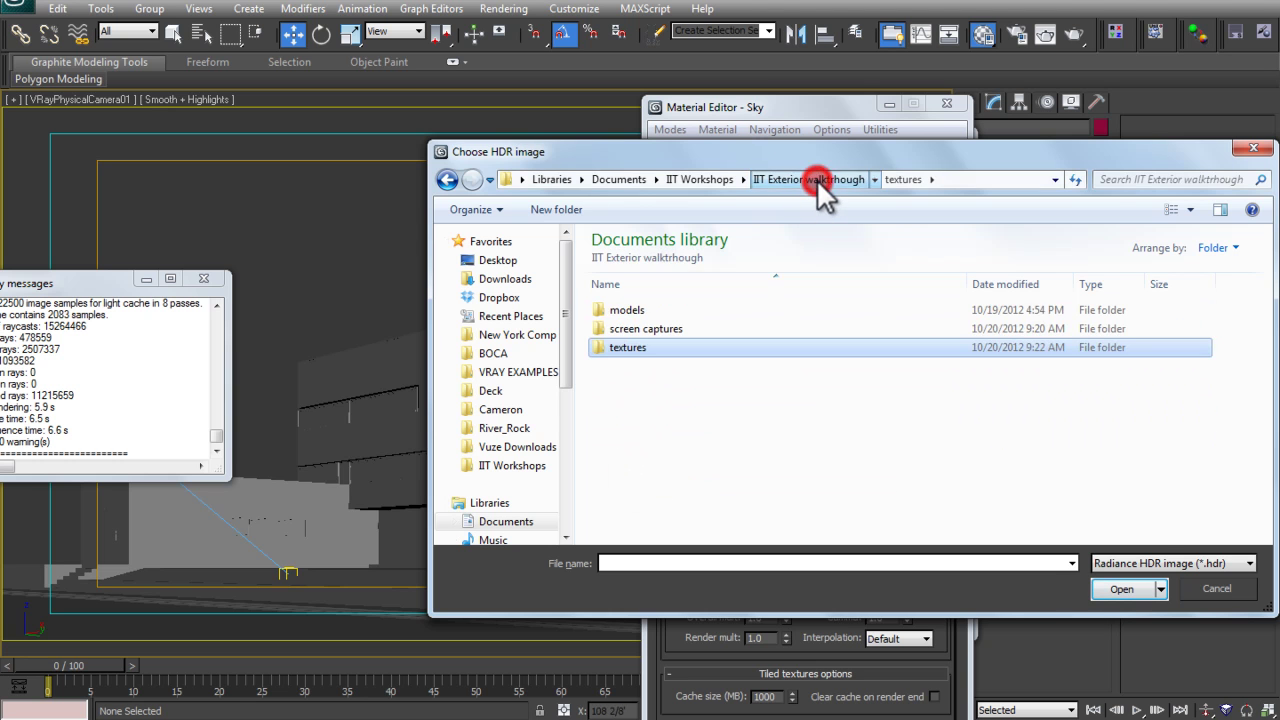
double_click(650, 345)
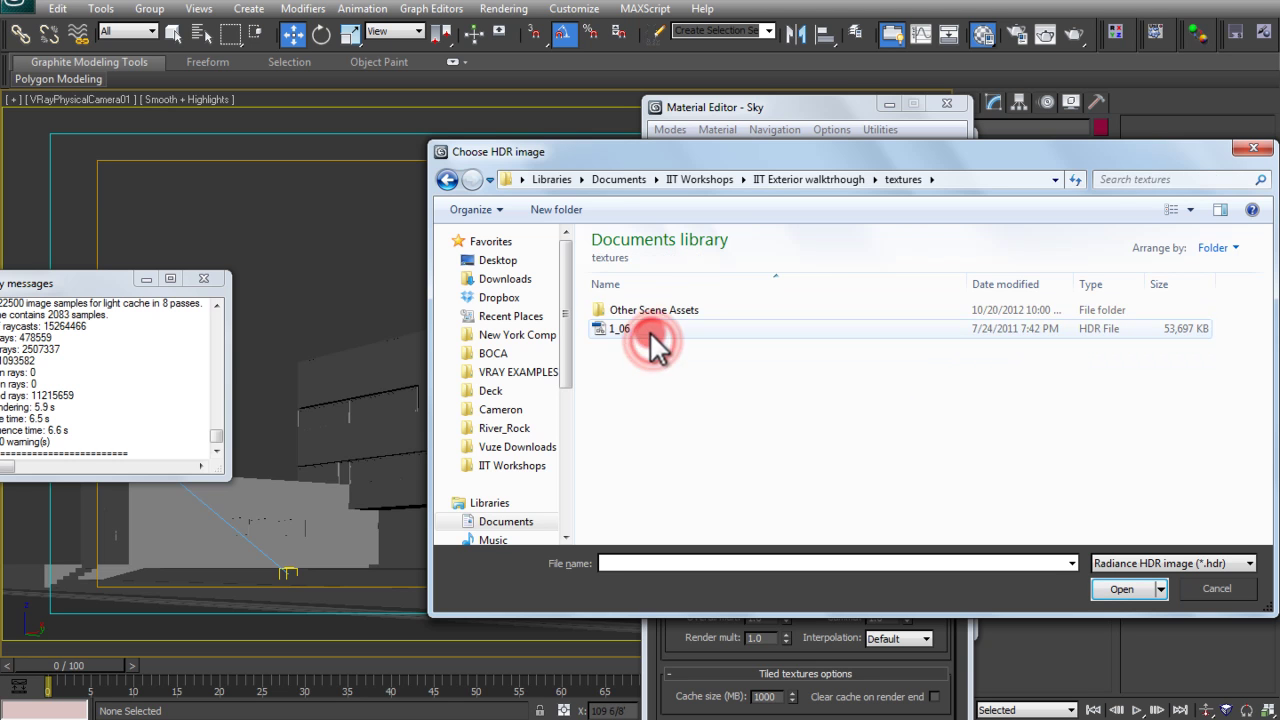
drag(786, 153, 792, 0)
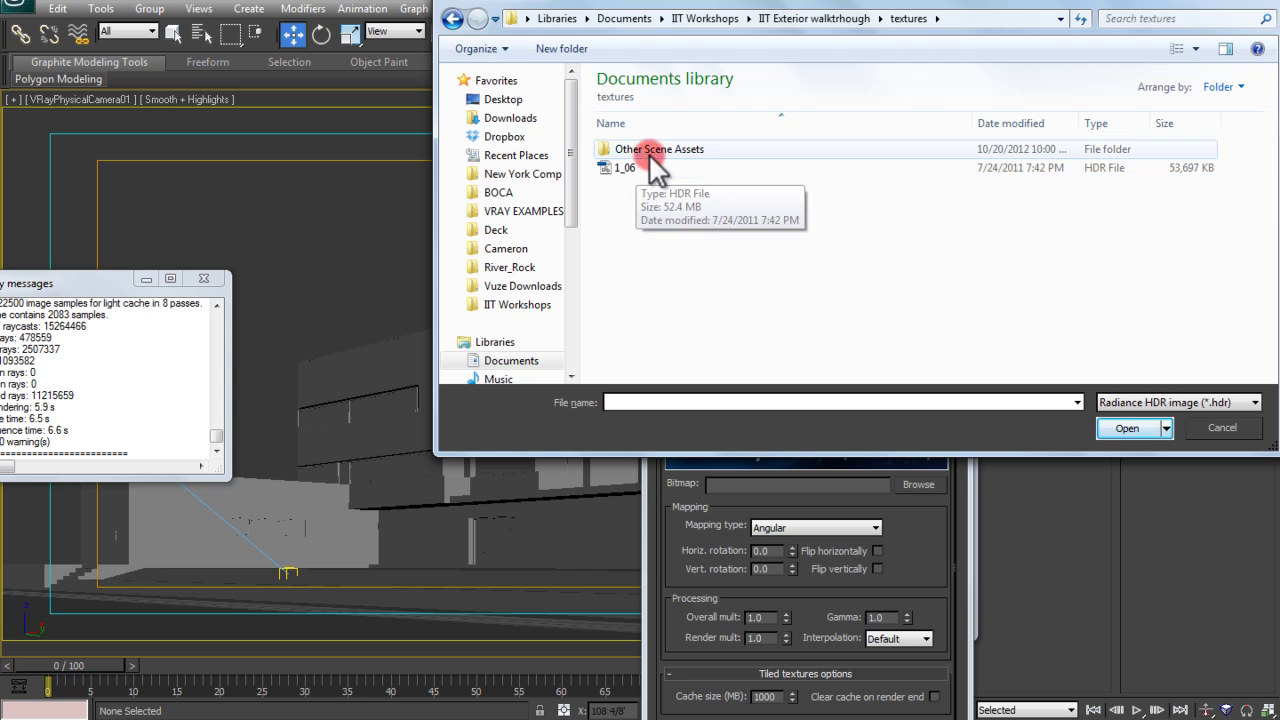
click(613, 169)
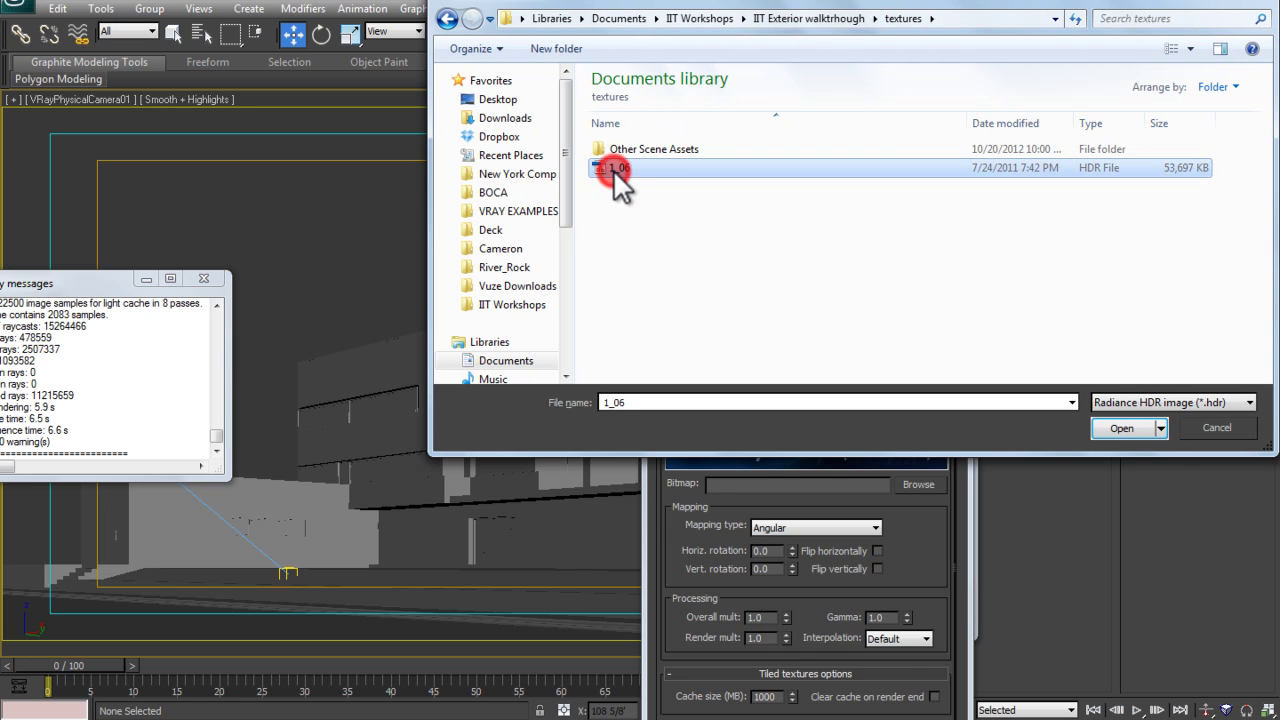
double_click(615, 168)
Step: Set the VRayHDRI map's mapping type to Spherical
click(752, 526)
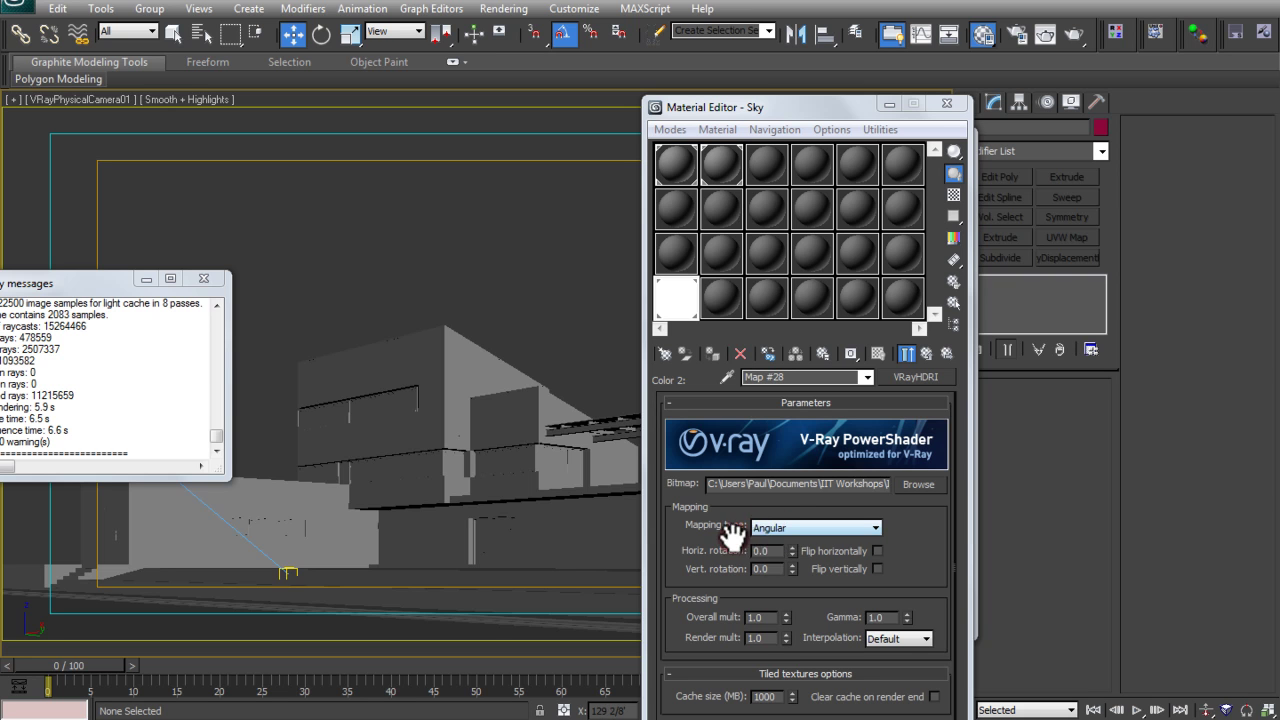
click(781, 515)
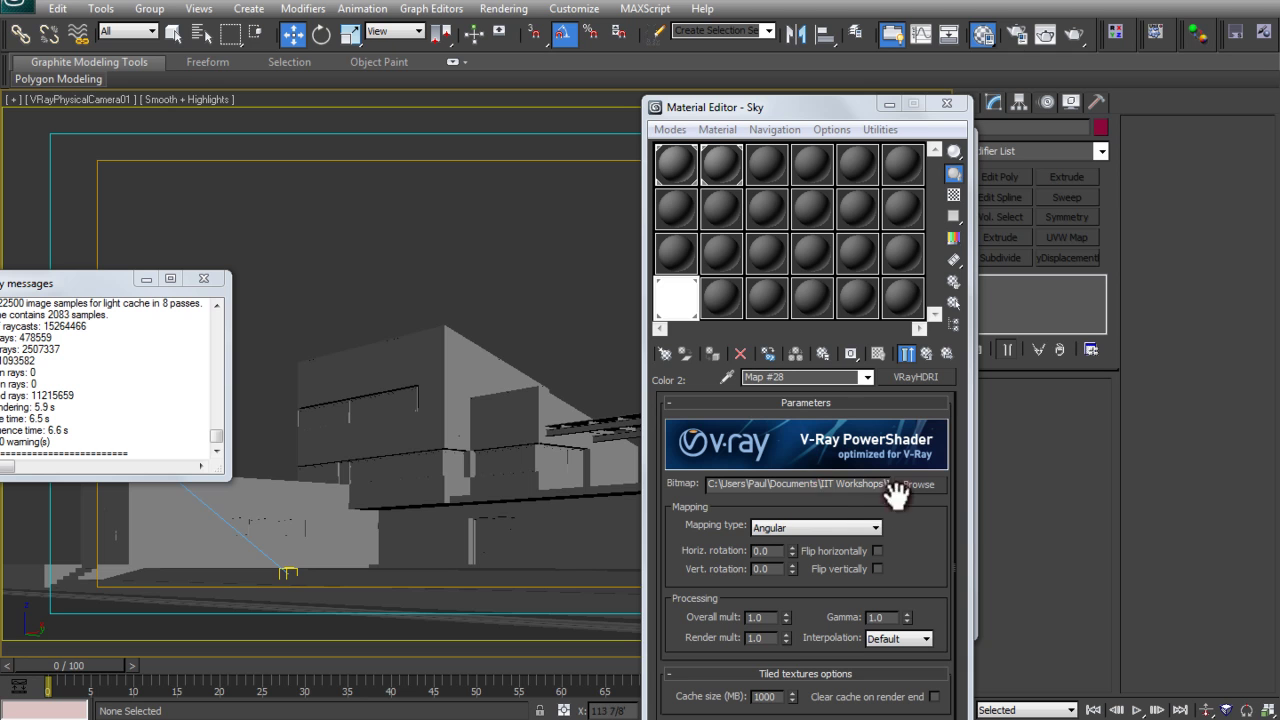
click(811, 527)
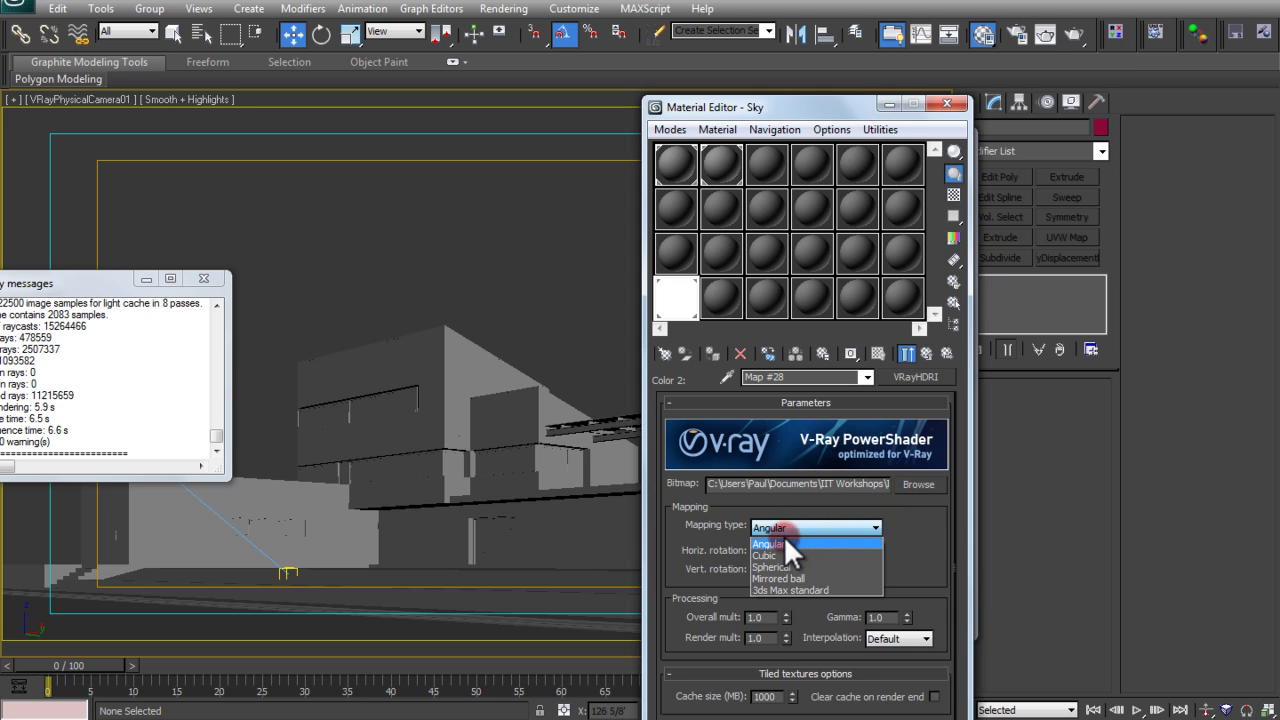
click(783, 567)
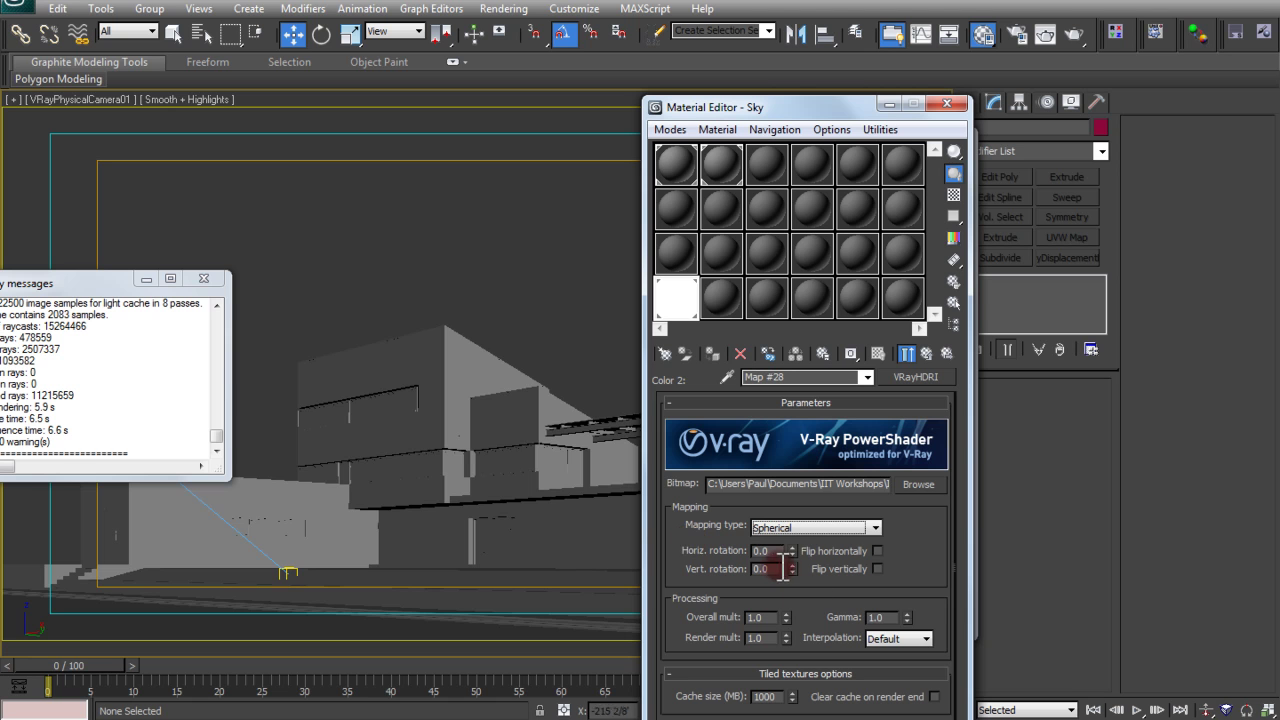
Step: Set both the overall and render multipliers of the VRayHDRI map to 3
drag(716, 573, 717, 522)
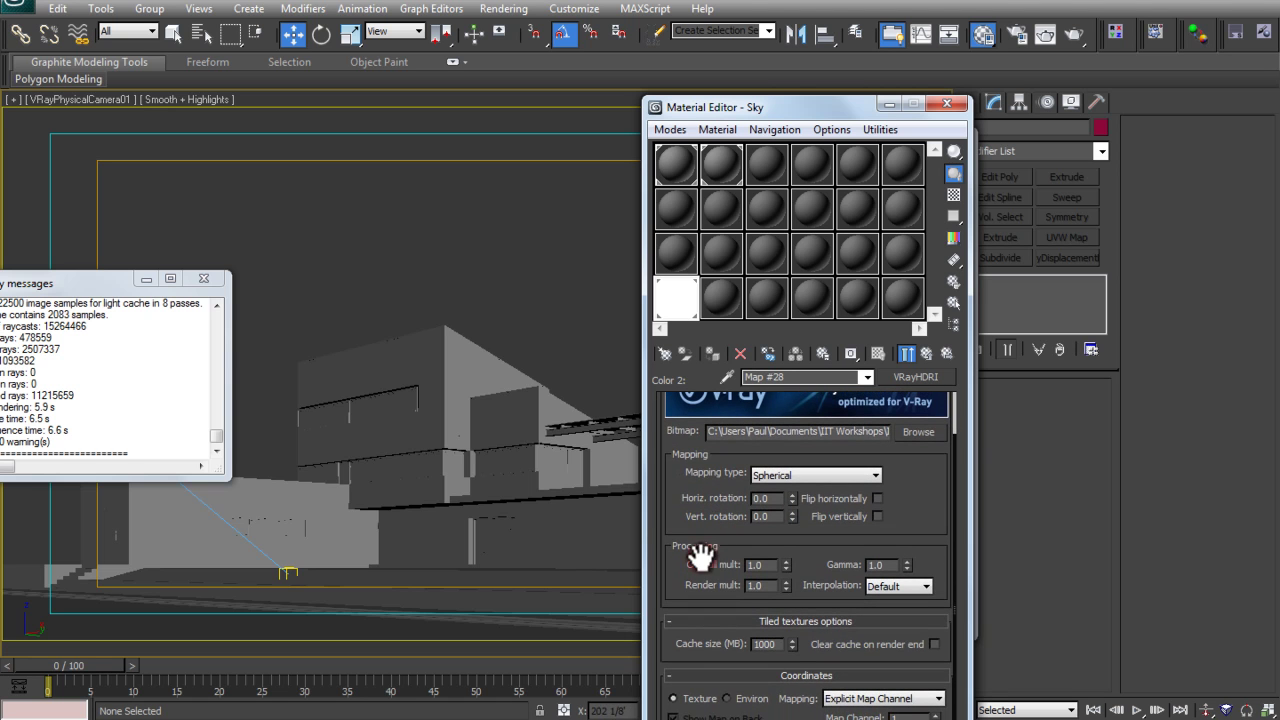
click(758, 564)
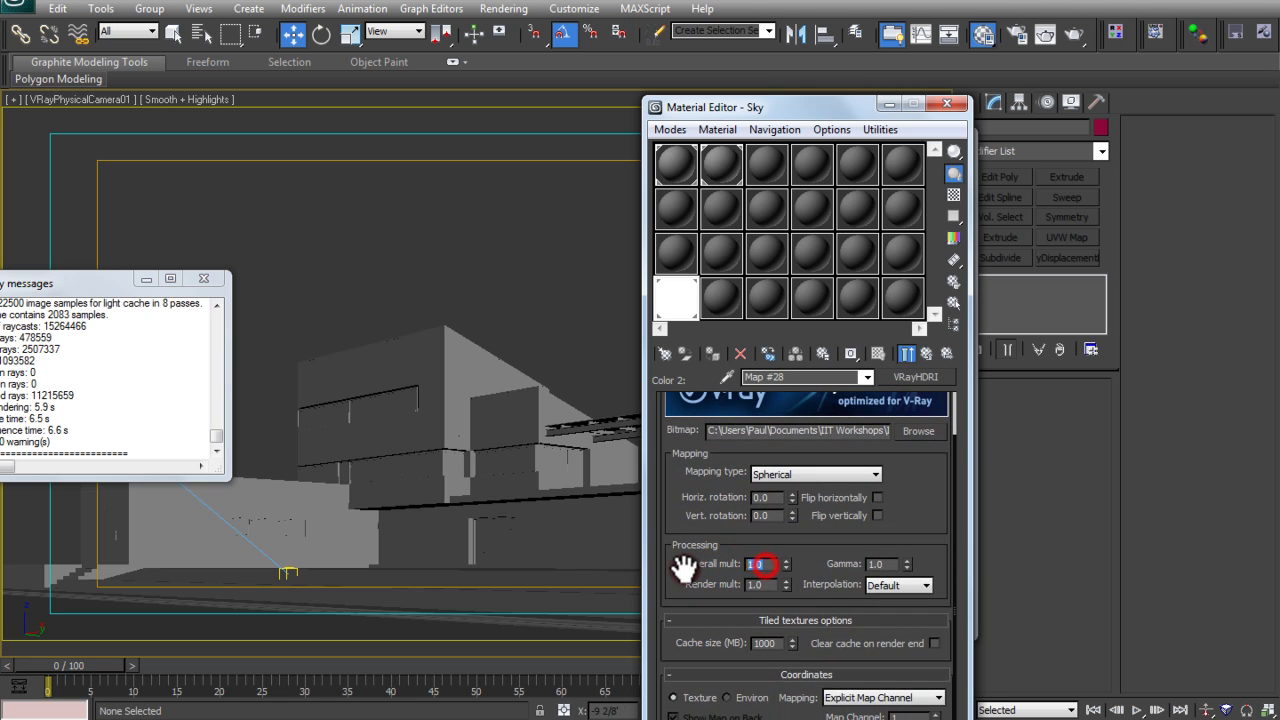
text(3)
click(776, 585)
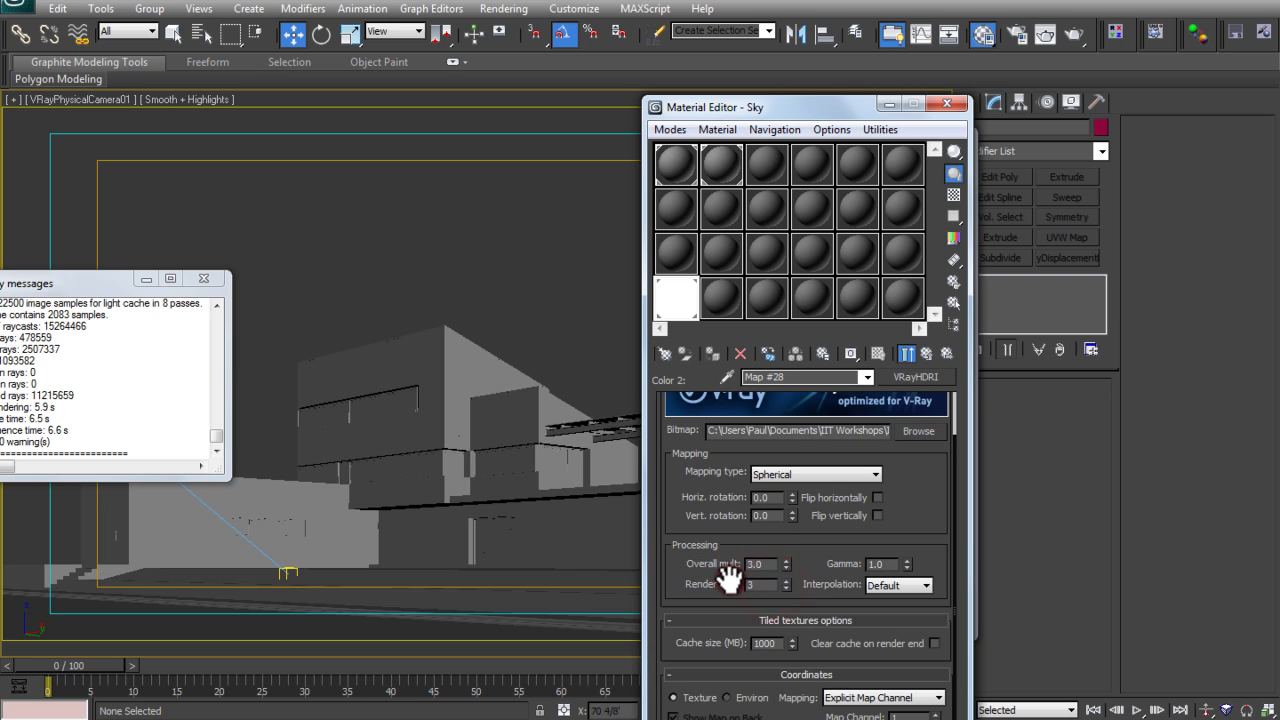
text(3)
drag(723, 578, 722, 566)
click(760, 552)
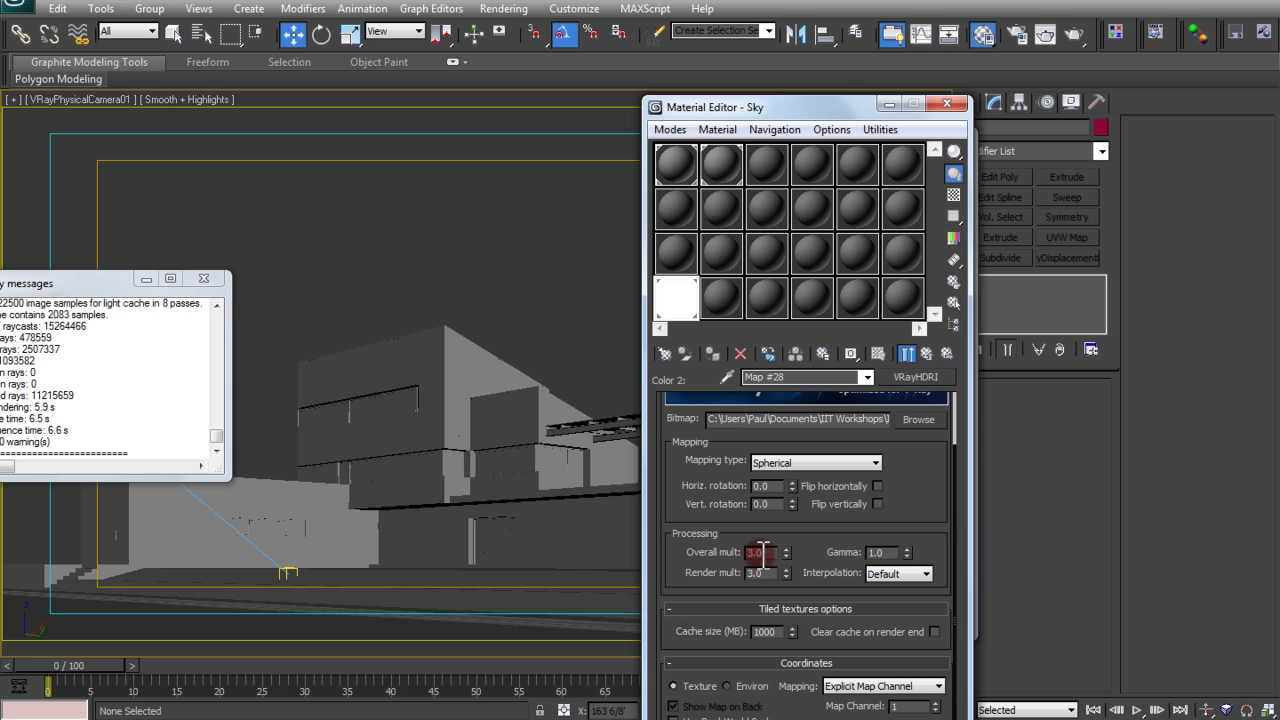
Step: Return to the parent Sky Mix map and set its mix amount to 70
click(868, 376)
click(819, 399)
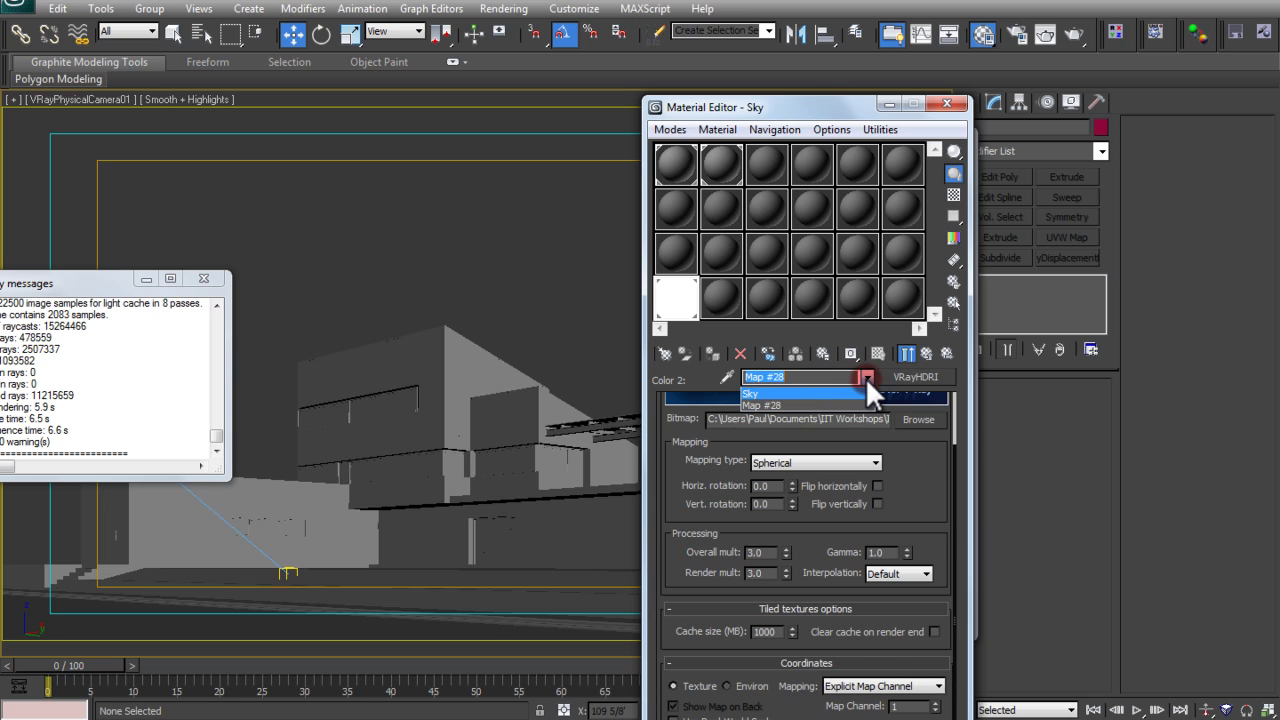
click(765, 393)
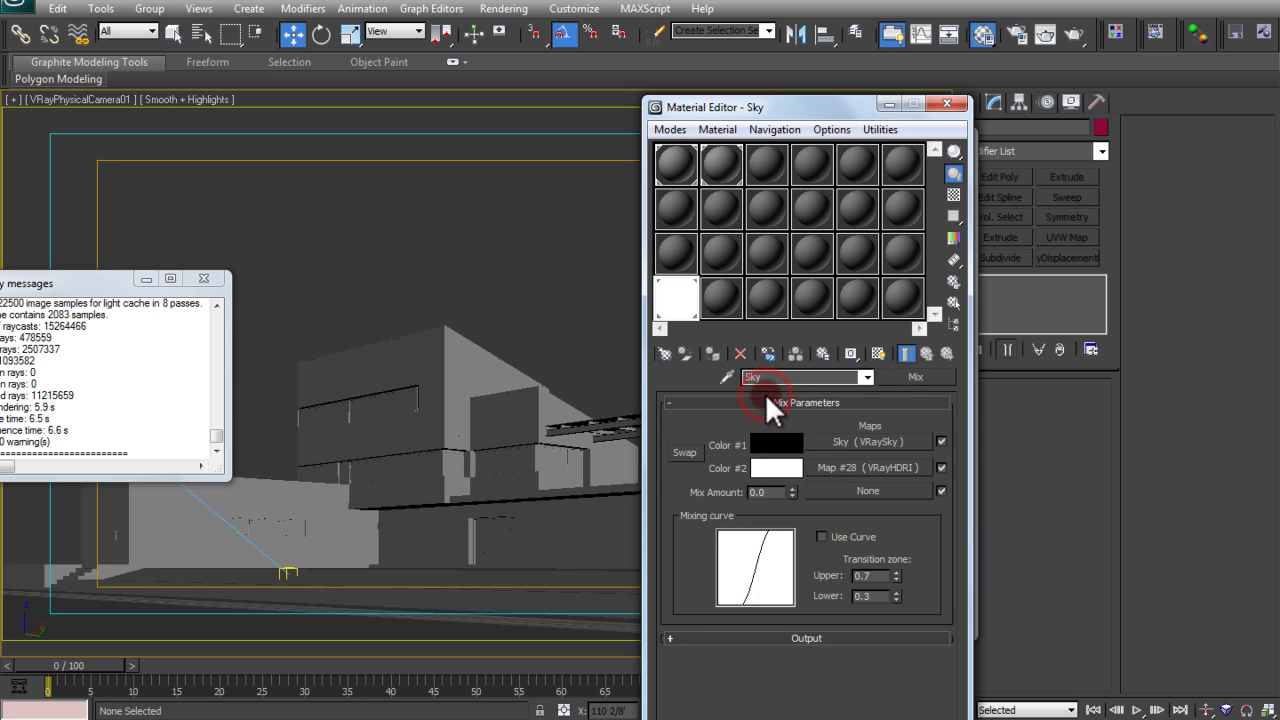
double_click(775, 492)
text(10)
key(Return)
text(100)
key(Return)
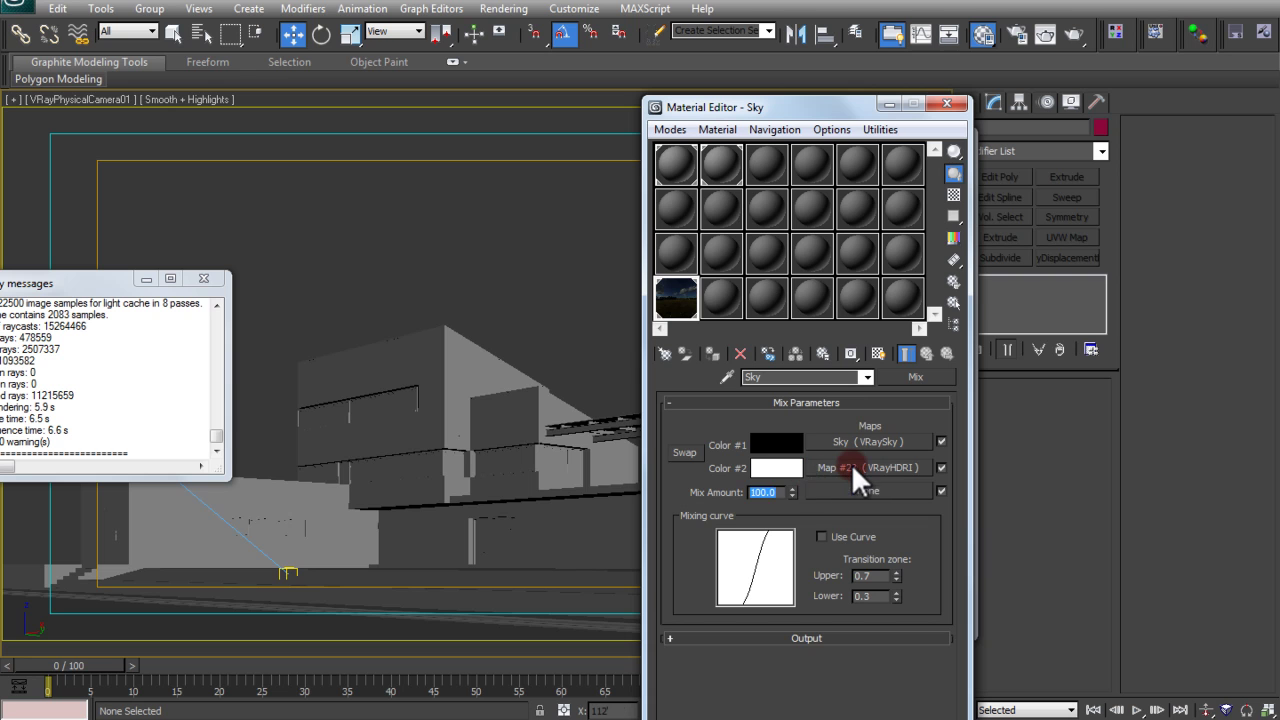
text(0)
key(Return)
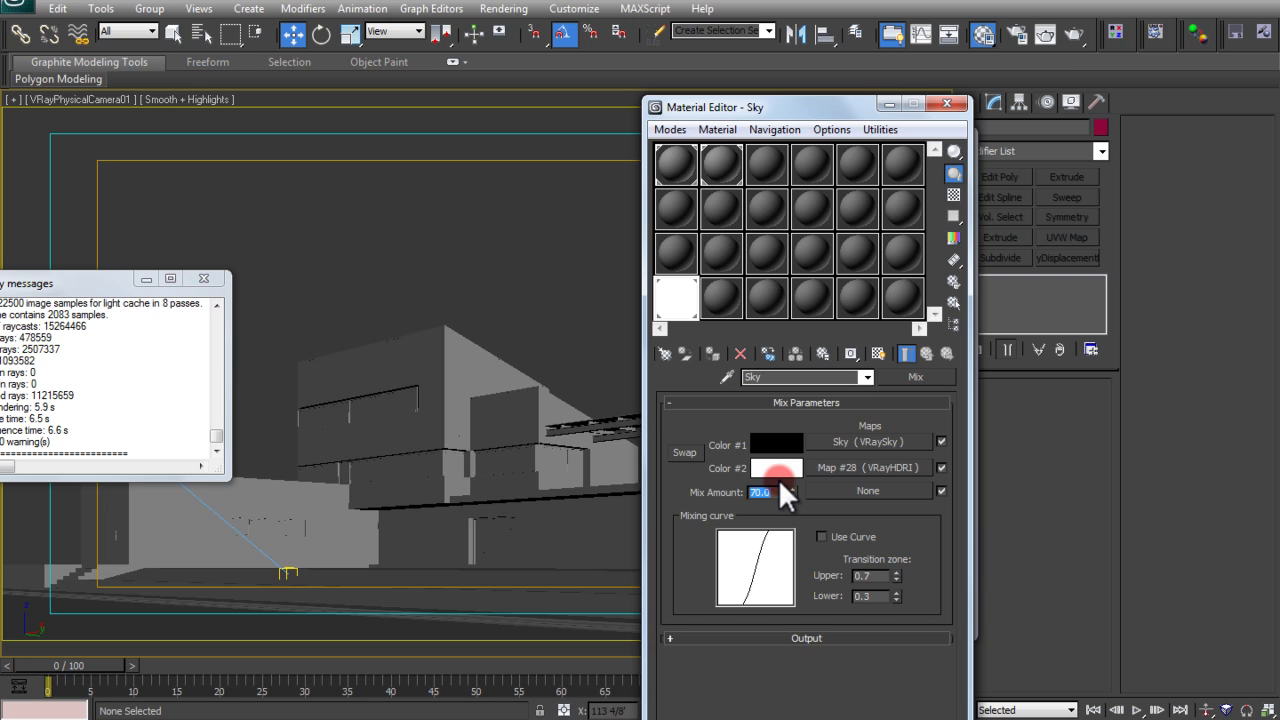
Step: Run a test render of the camera view with the mixed sky and close the render windows
click(1045, 35)
click(1043, 46)
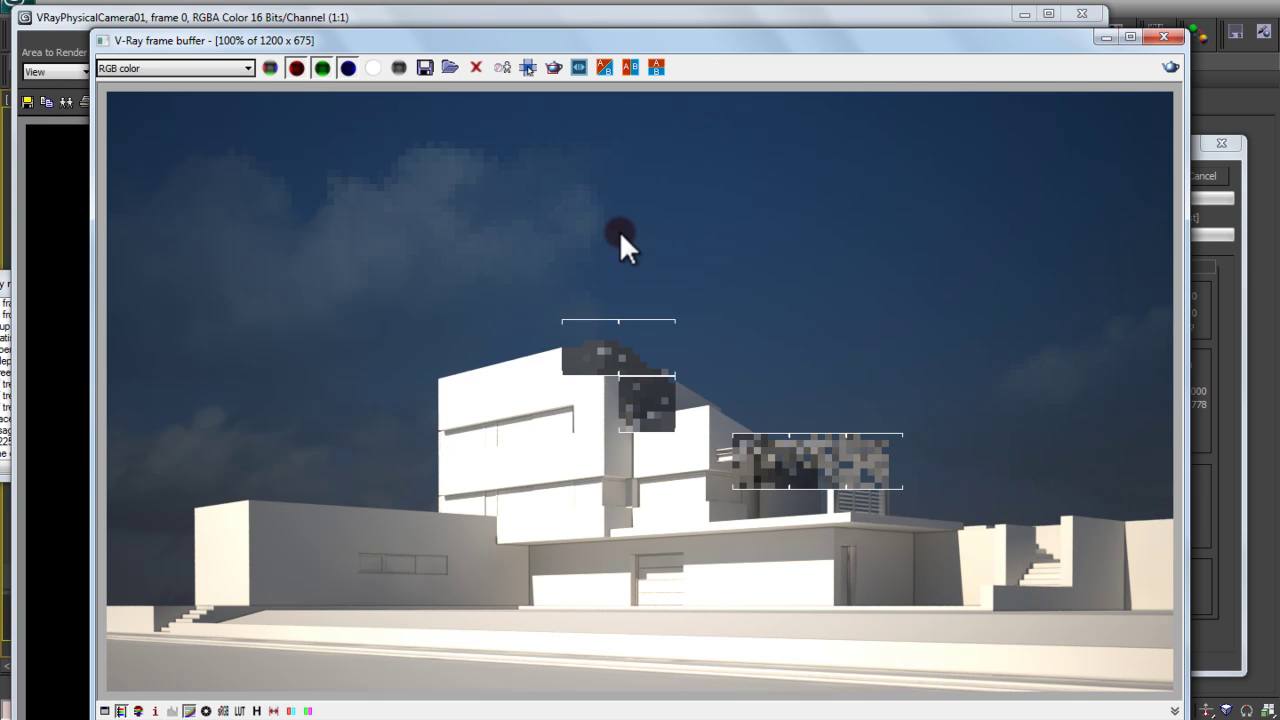
click(1162, 37)
click(1080, 14)
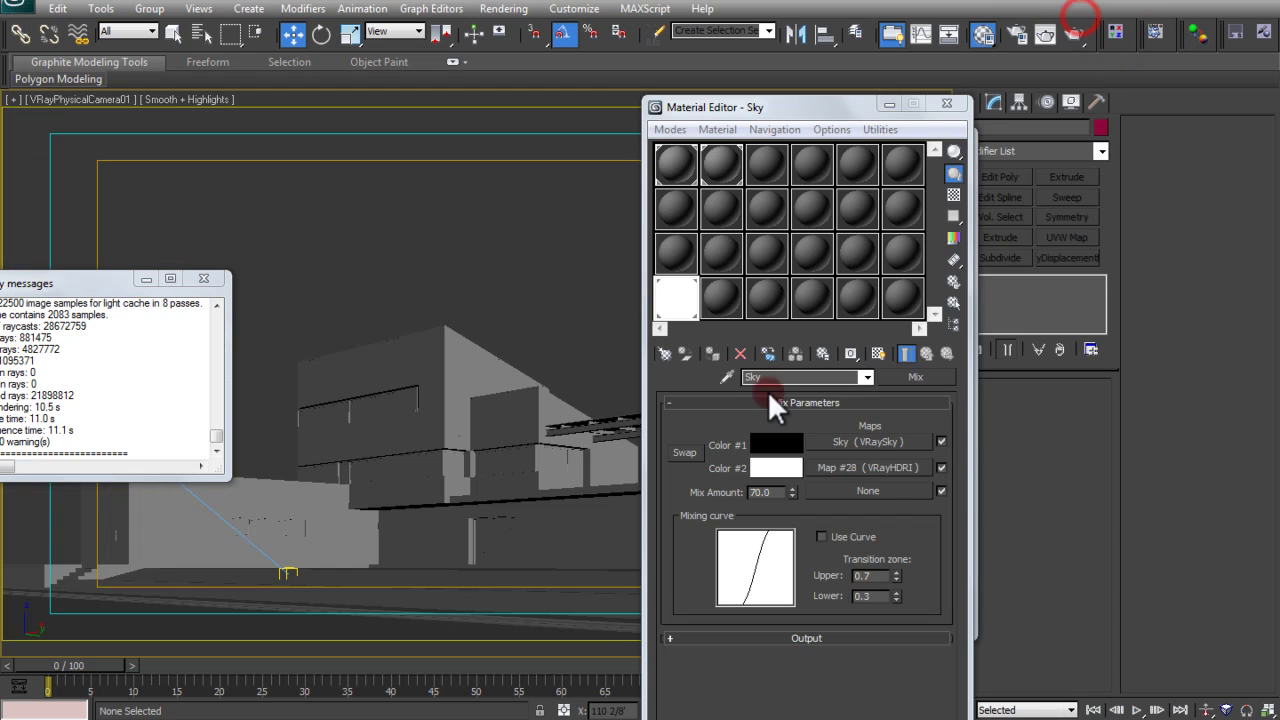
Step: Set both the overall and render multipliers of the Color #2 VRayHDRI map to 6 and test render the camera view
click(866, 466)
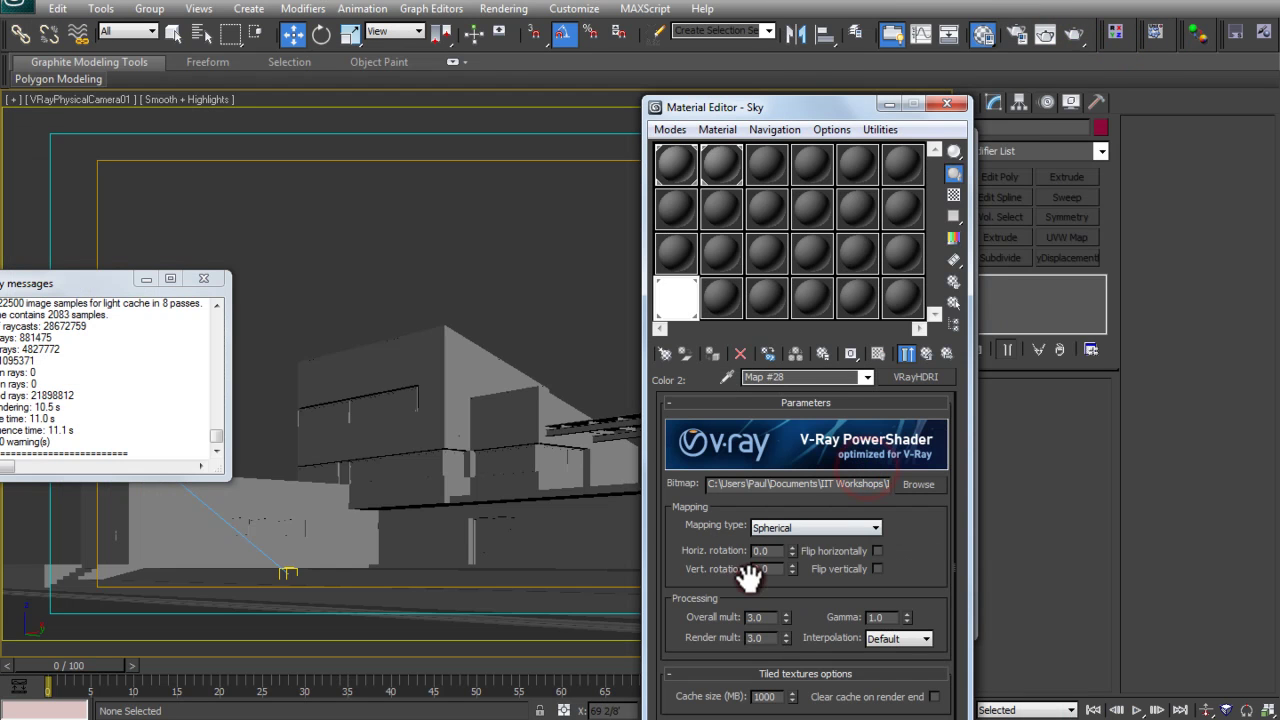
drag(706, 615, 709, 576)
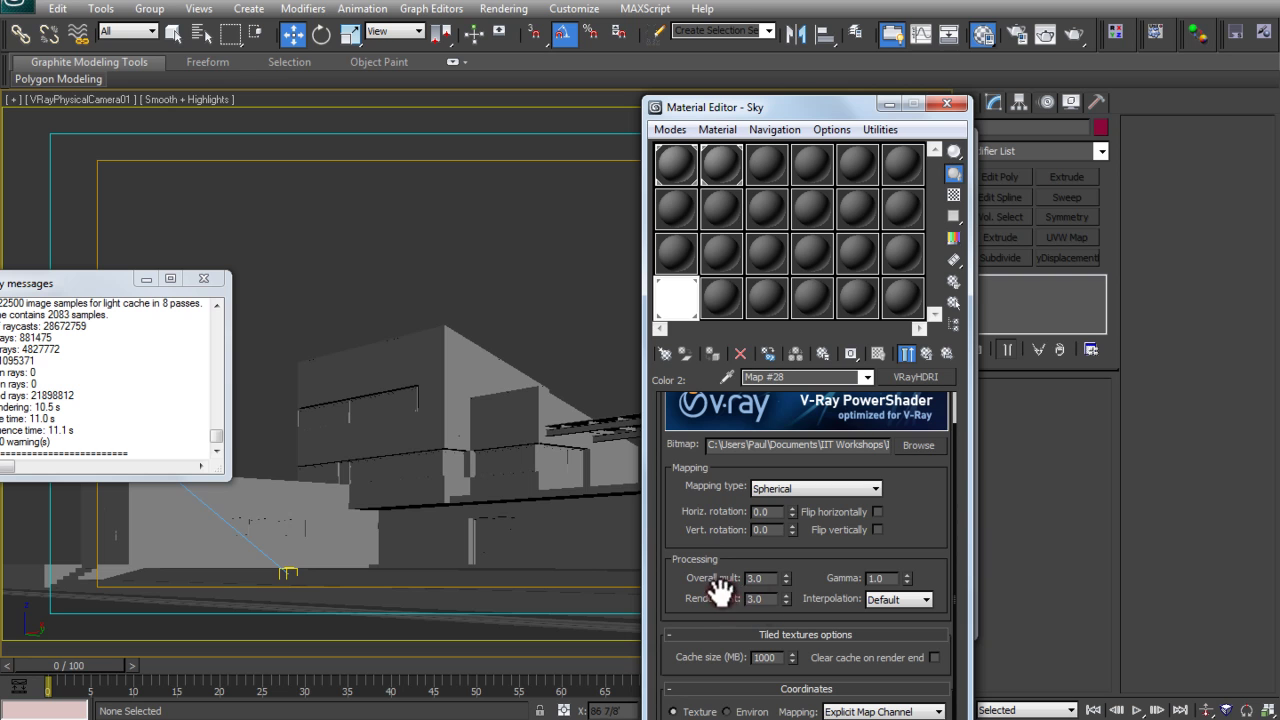
double_click(752, 578)
text(6)
double_click(758, 598)
text(6)
key(Return)
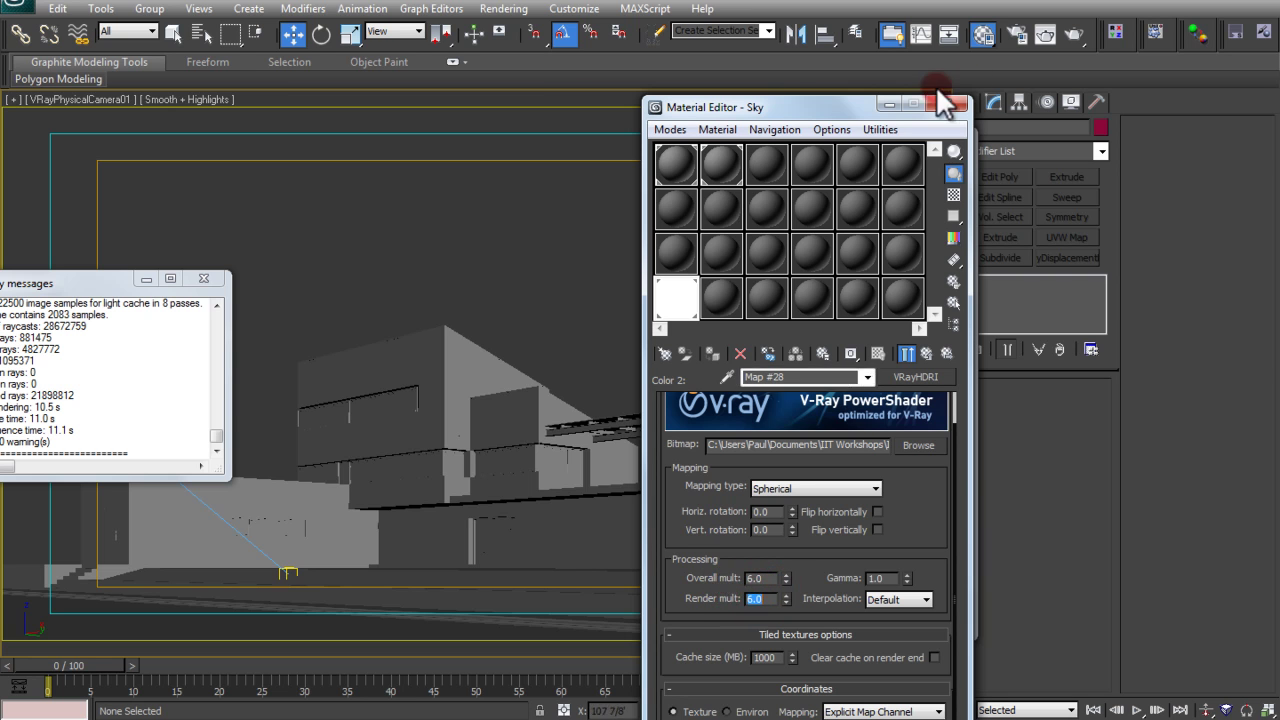
click(1067, 32)
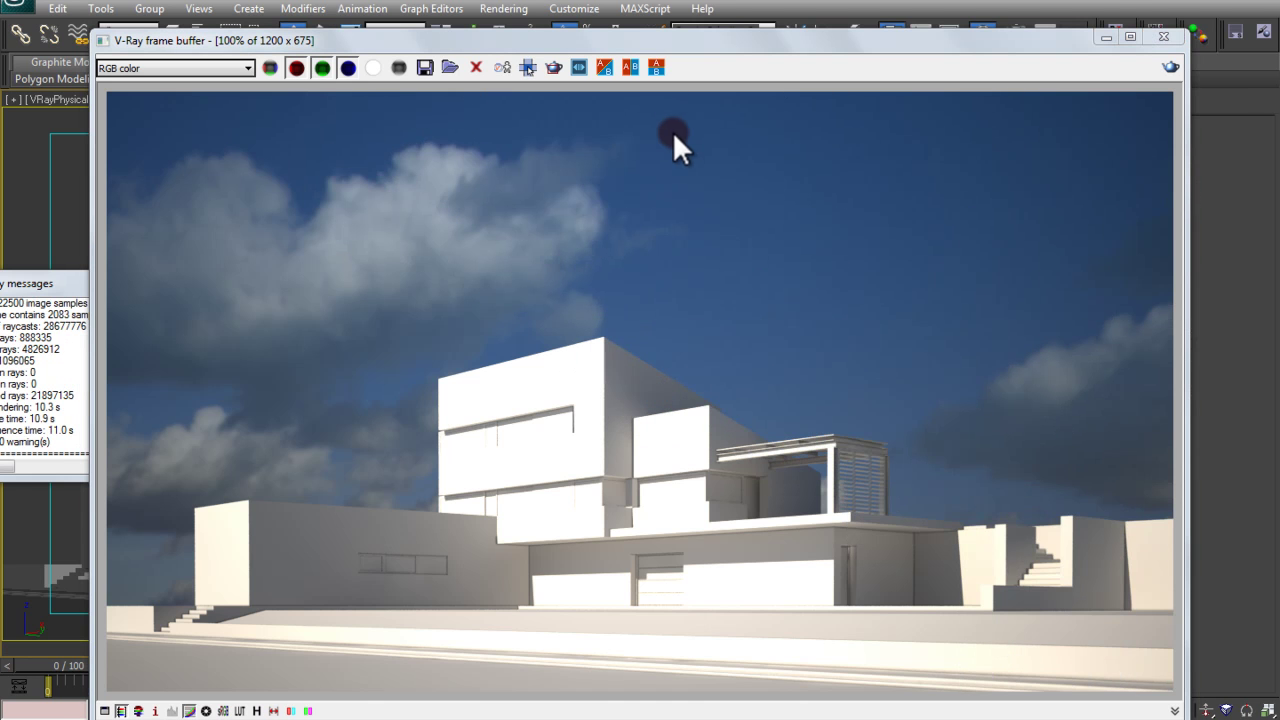
click(1166, 38)
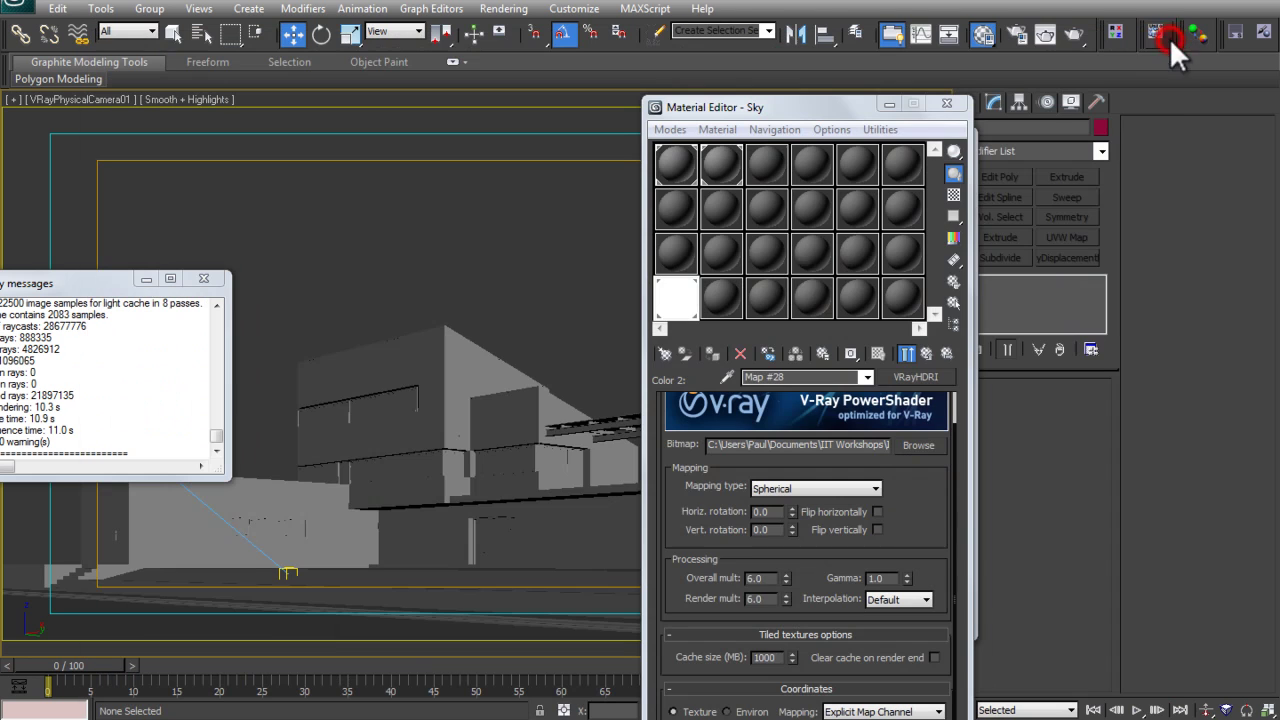
Step: Set both the overall and render multipliers of the VRayHDRI map to 9 and run another test render
text(9)
double_click(758, 598)
text(9)
click(1126, 70)
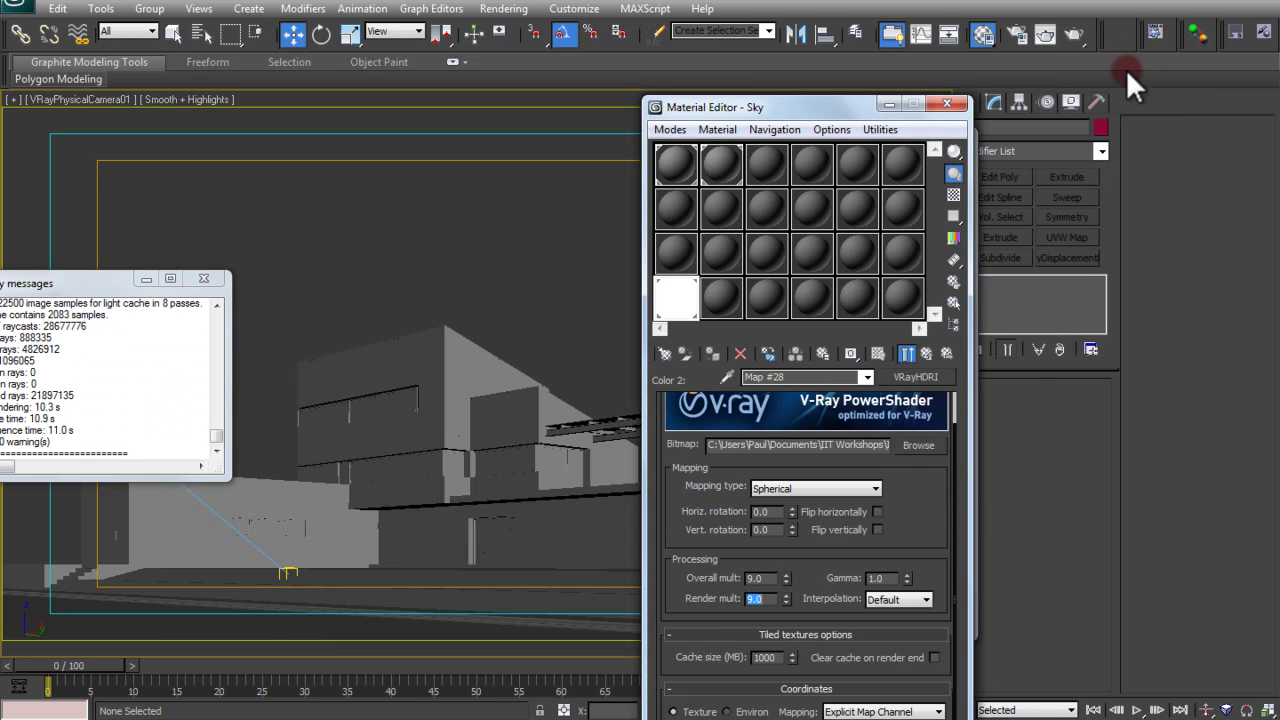
click(1075, 33)
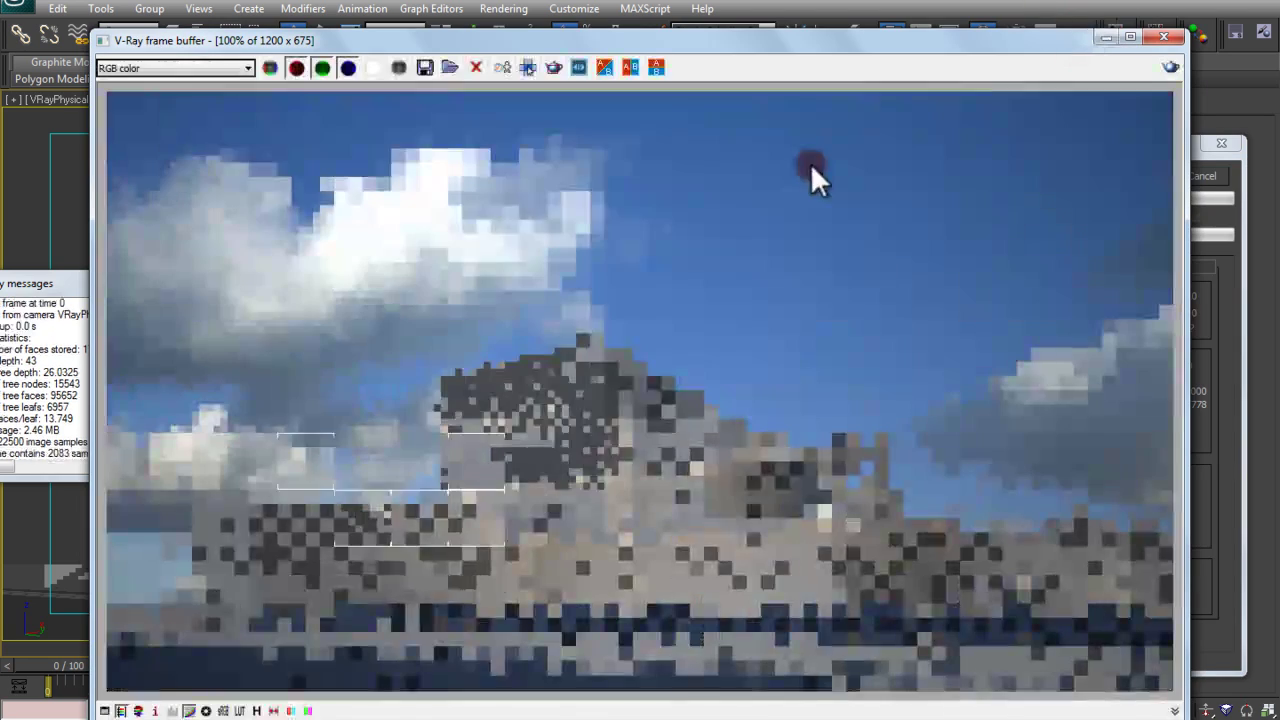
click(527, 67)
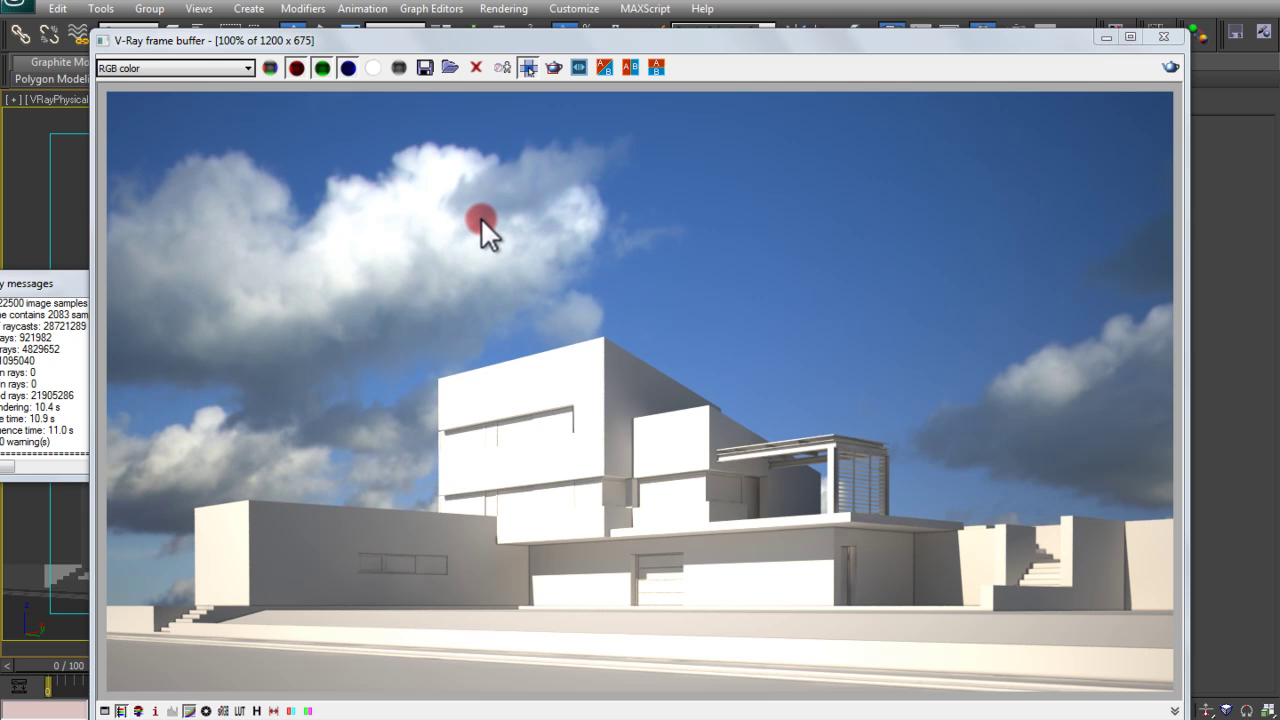
click(1164, 36)
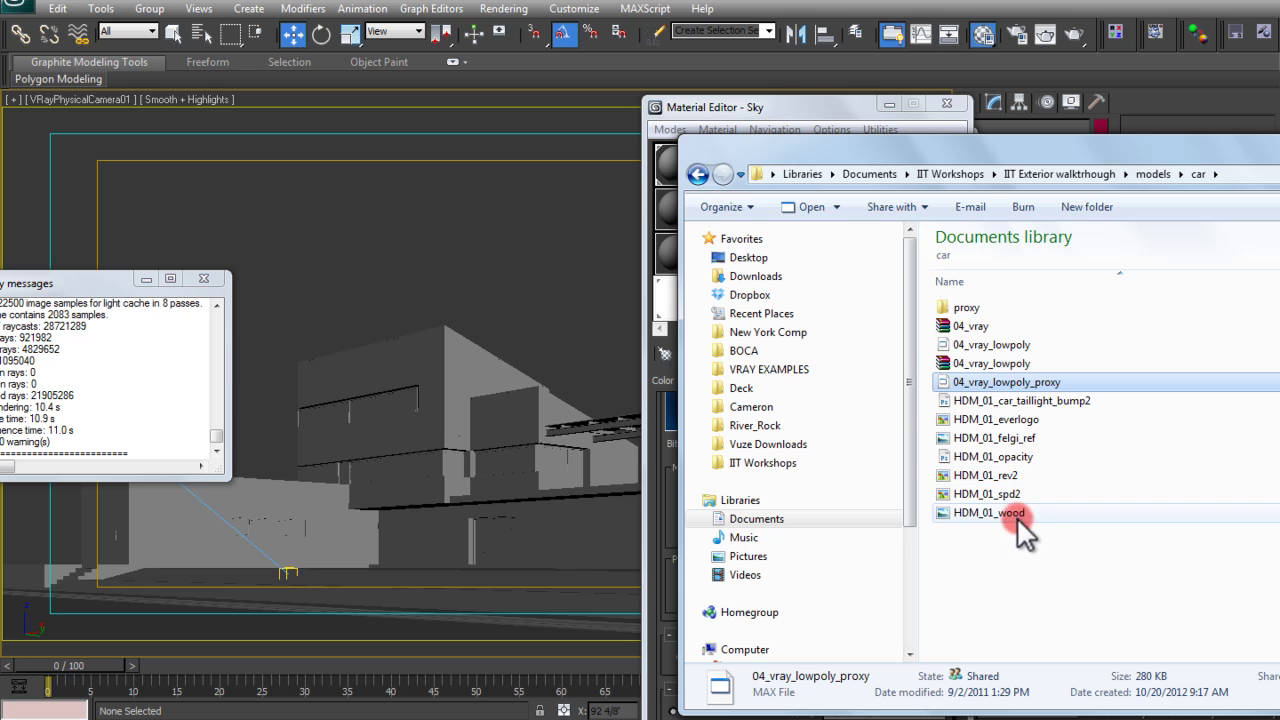
Step: Switch to the file browser and view the 4-Final-House image in the IIT Exterior walktrhough folder
click(1033, 570)
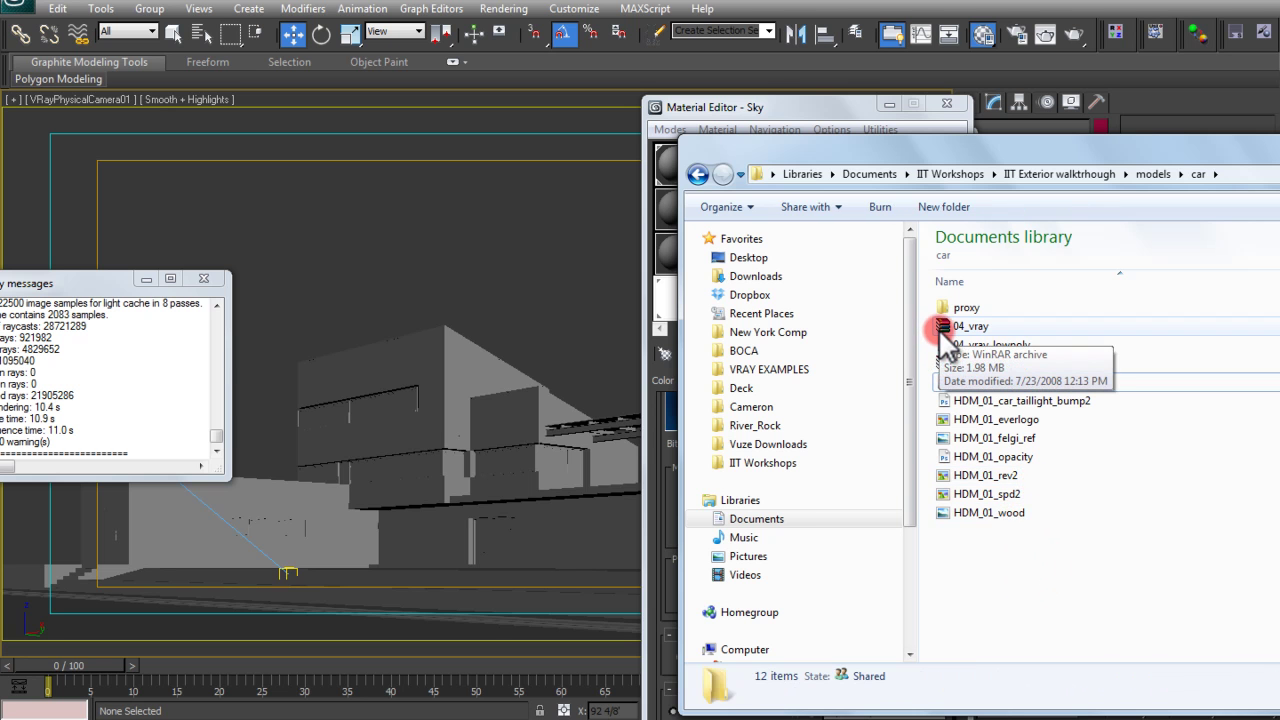
drag(945, 338, 937, 345)
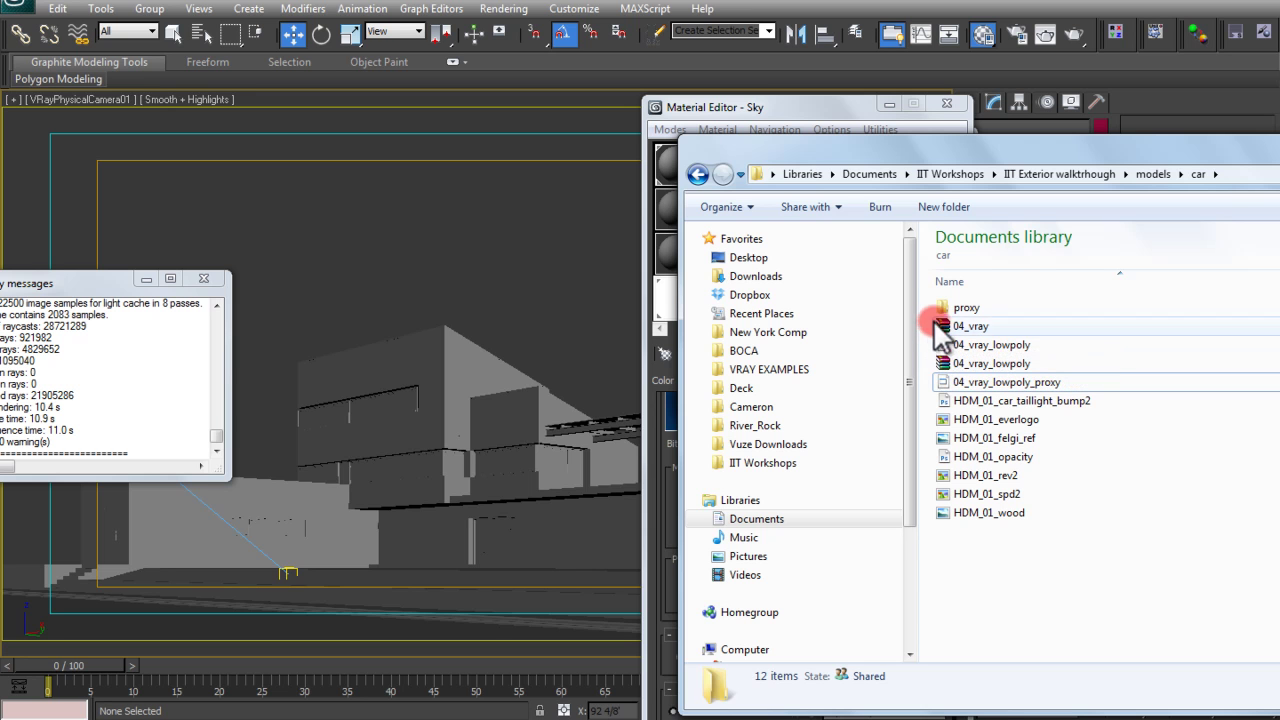
click(1078, 174)
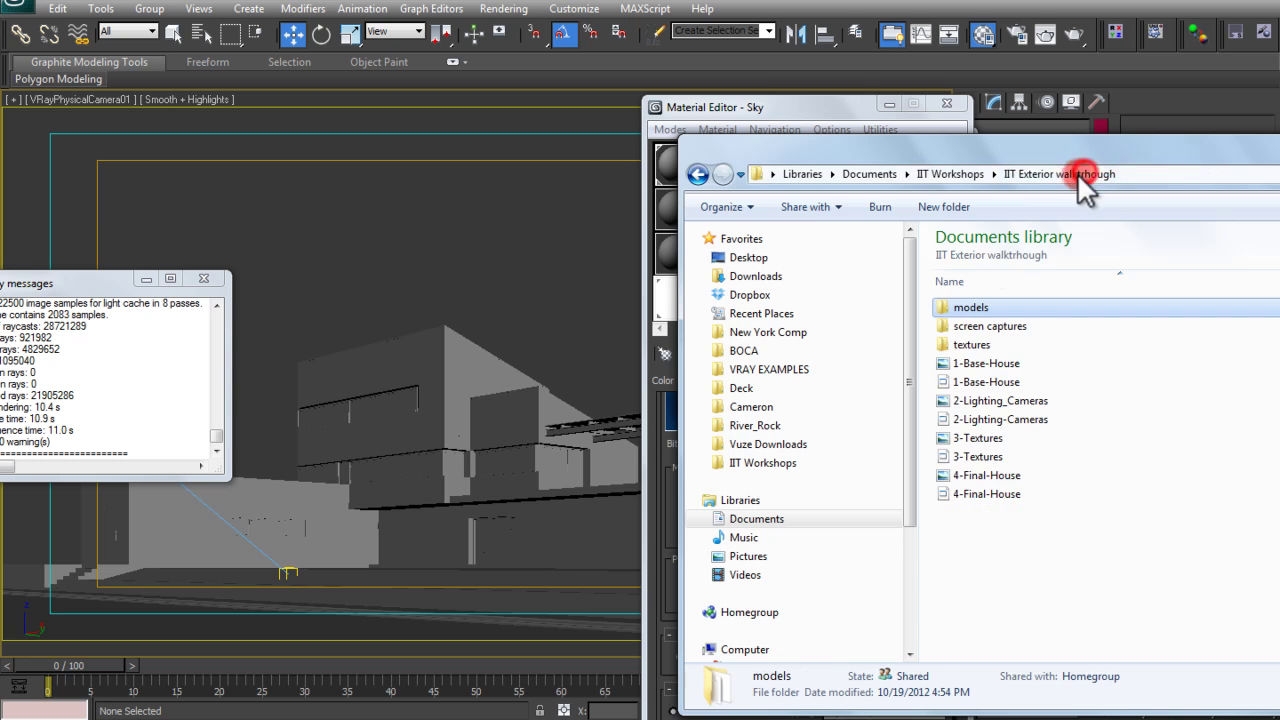
double_click(998, 477)
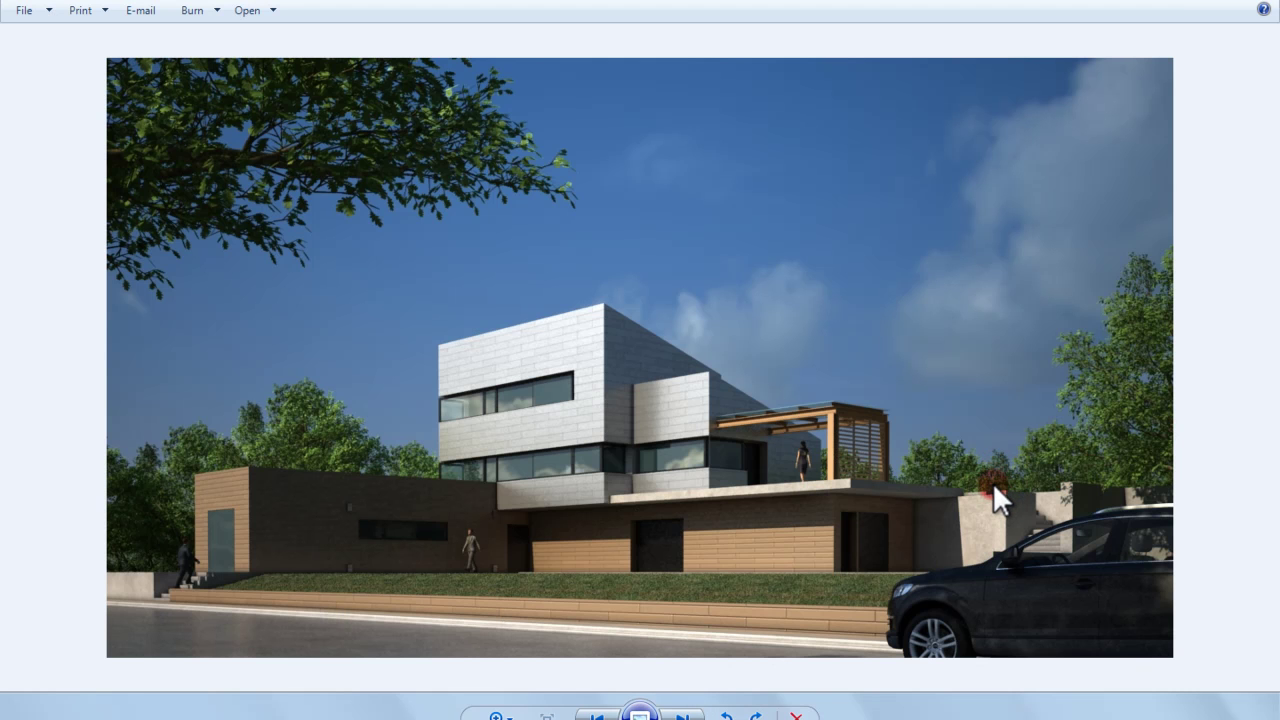